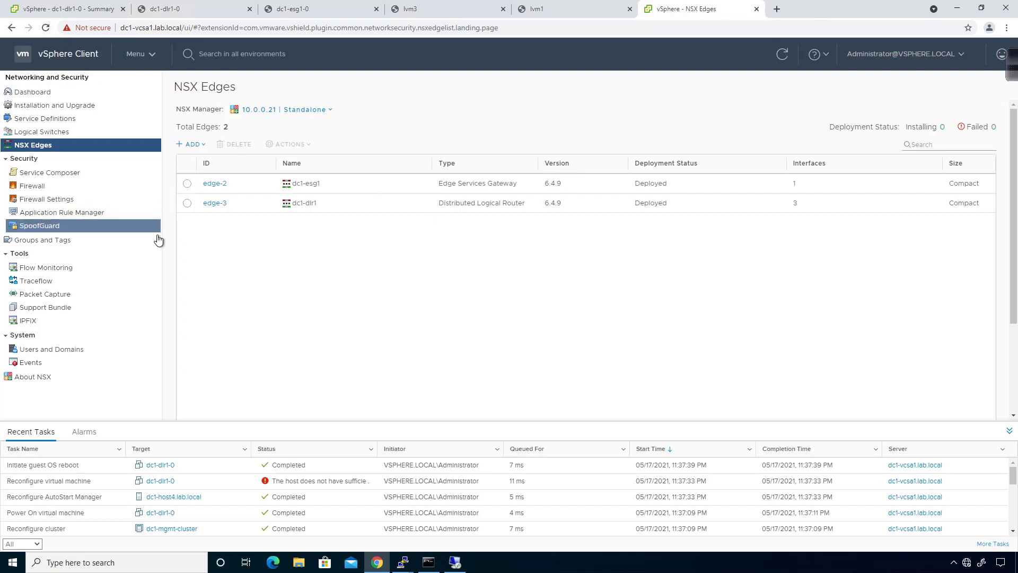
- Show the networking inventory of dc1, view the network named none, and widen the inventory tree
click(69, 9)
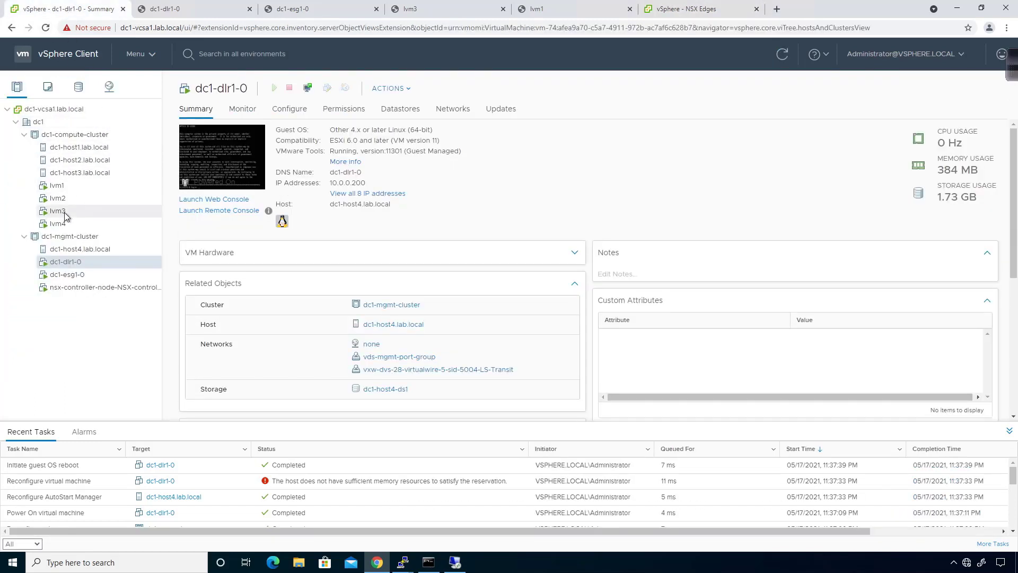
click(109, 90)
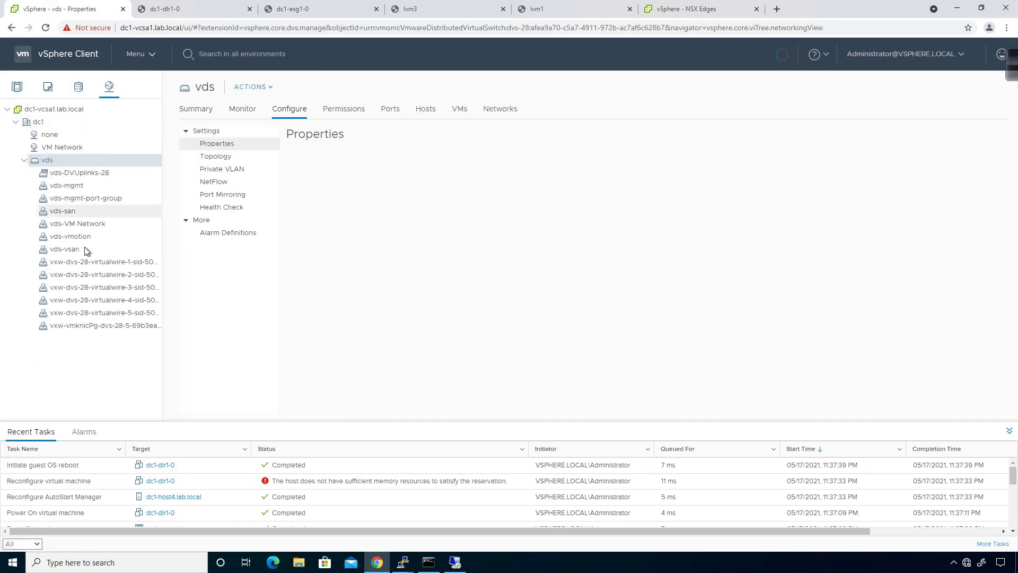
click(160, 135)
double_click(204, 135)
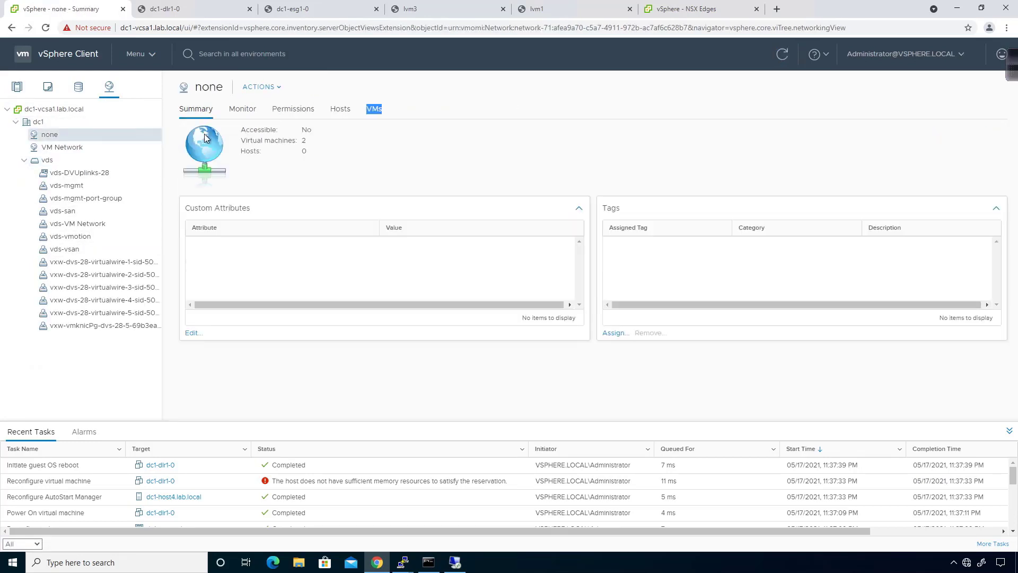
drag(163, 137, 199, 141)
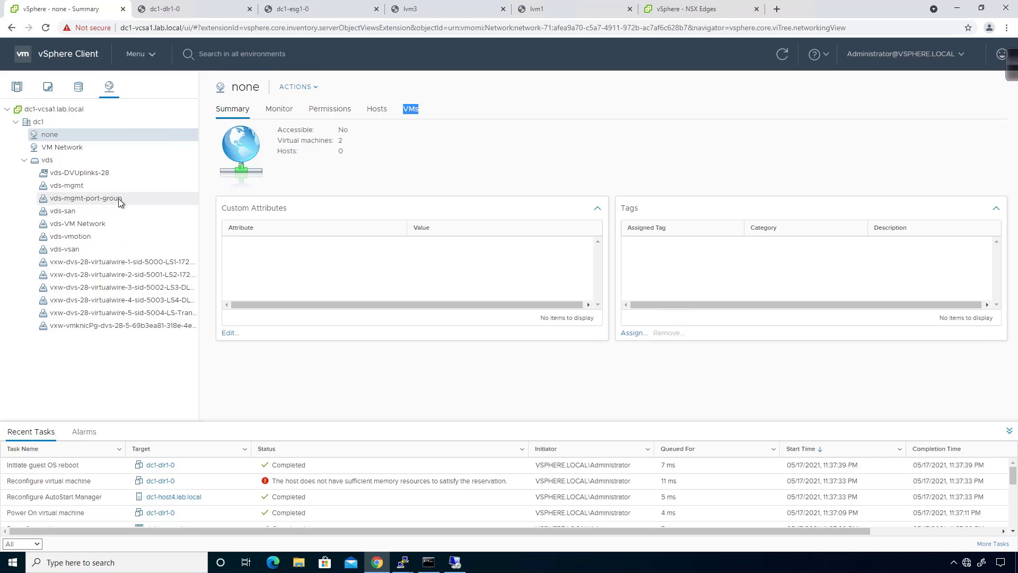
- Examine the topology of the vds distributed switch, including its port groups, VLAN IDs and uplinks
click(47, 160)
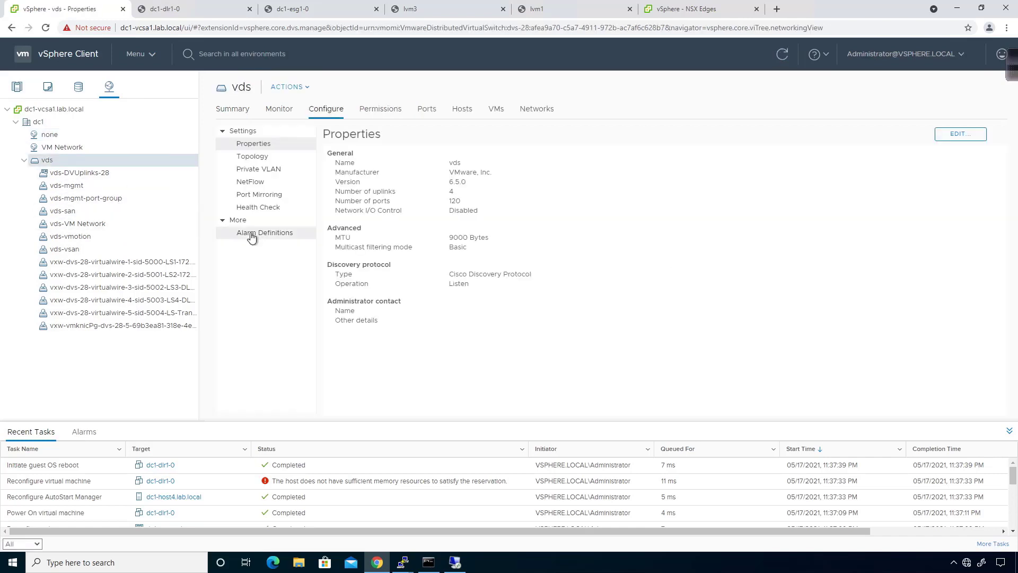
click(261, 159)
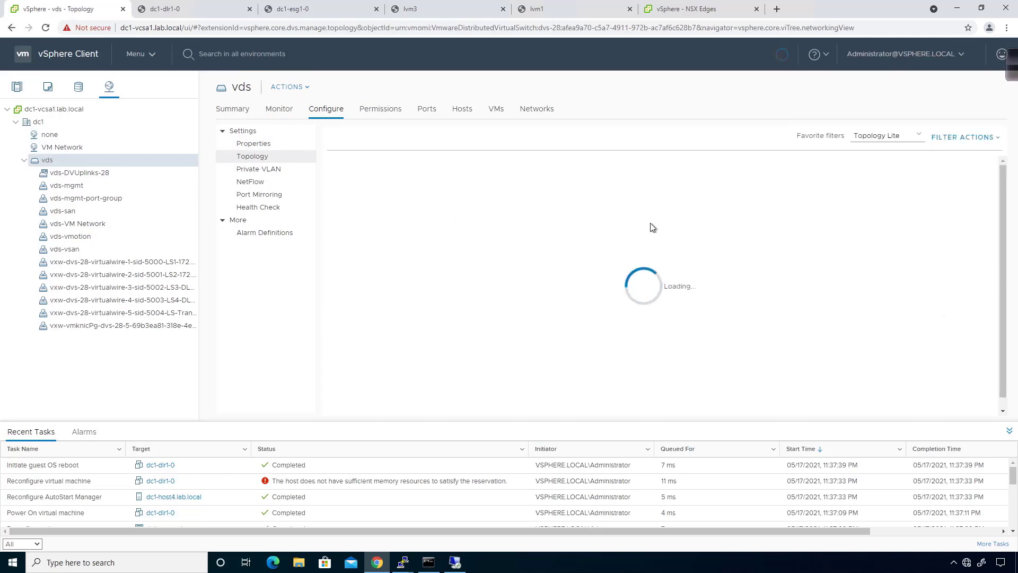
scroll(619, 218, down, 4)
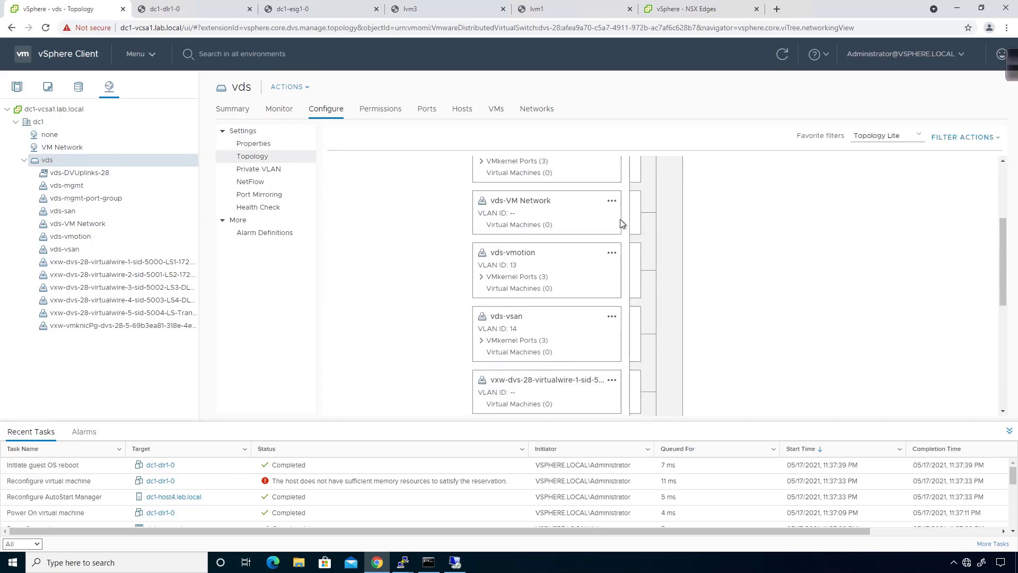
scroll(622, 223, down, 5)
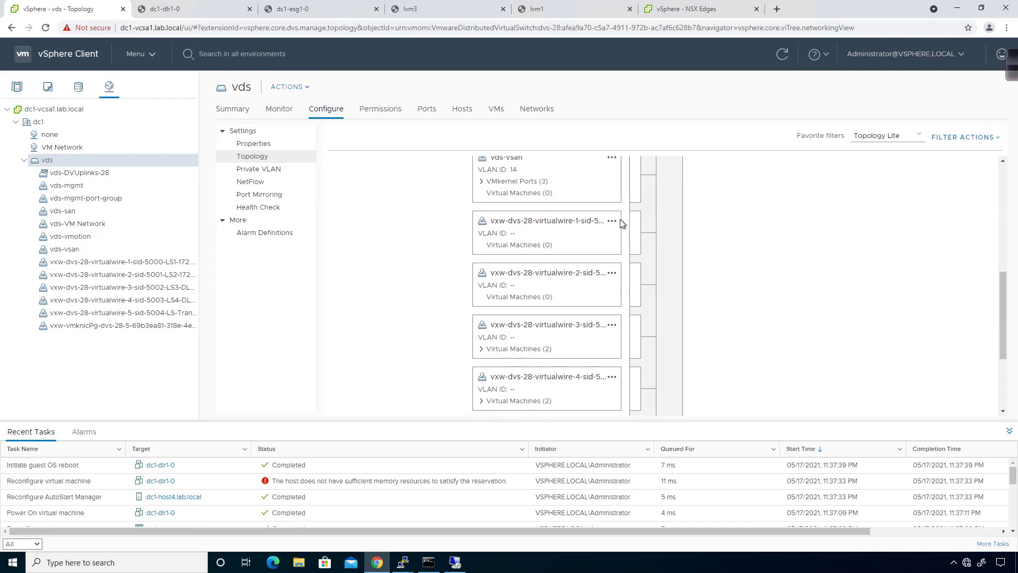
scroll(620, 222, up, 3)
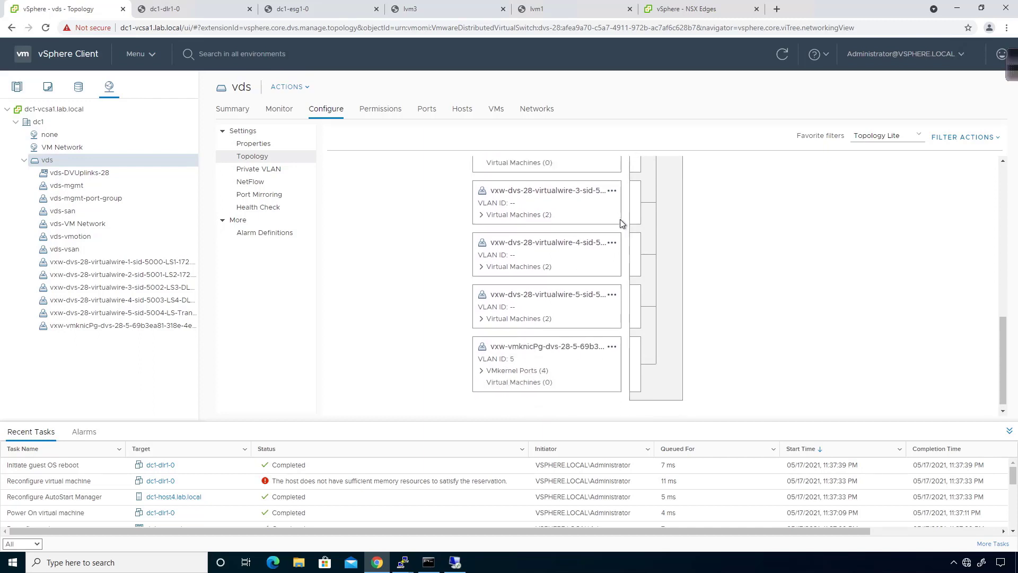
scroll(604, 228, up, 3)
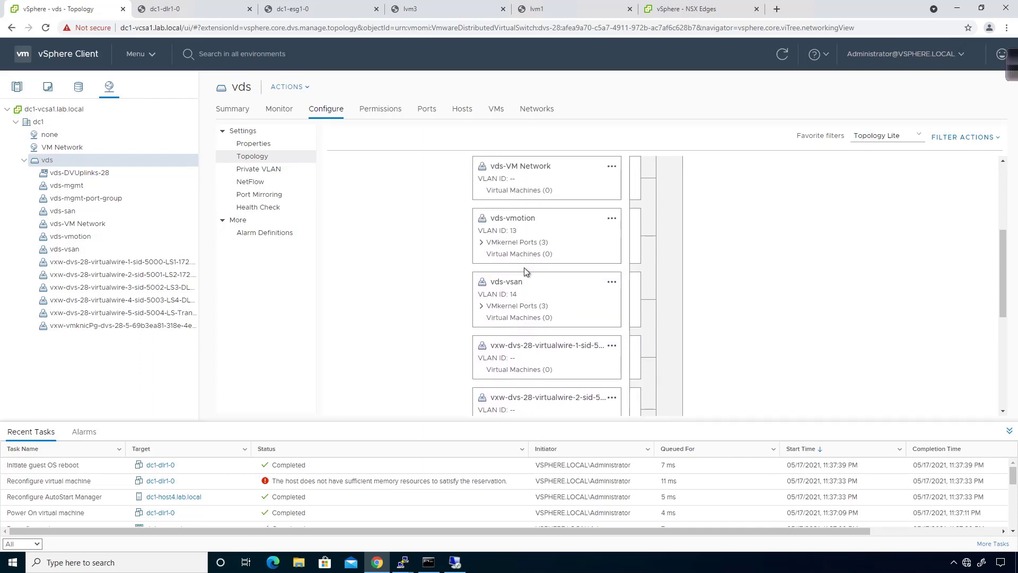
scroll(525, 268, up, 2)
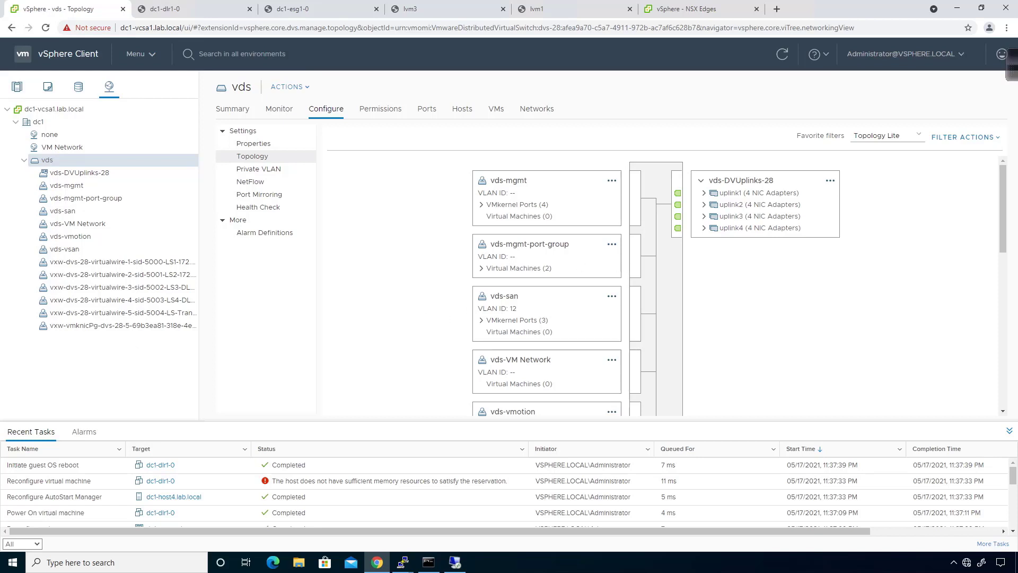
- Switch to the R2 router console, enter privileged mode and list the IP interfaces with sh ip int br
key(alt+Tab)
drag(547, 309, 858, 305)
key(Return)
text(en)
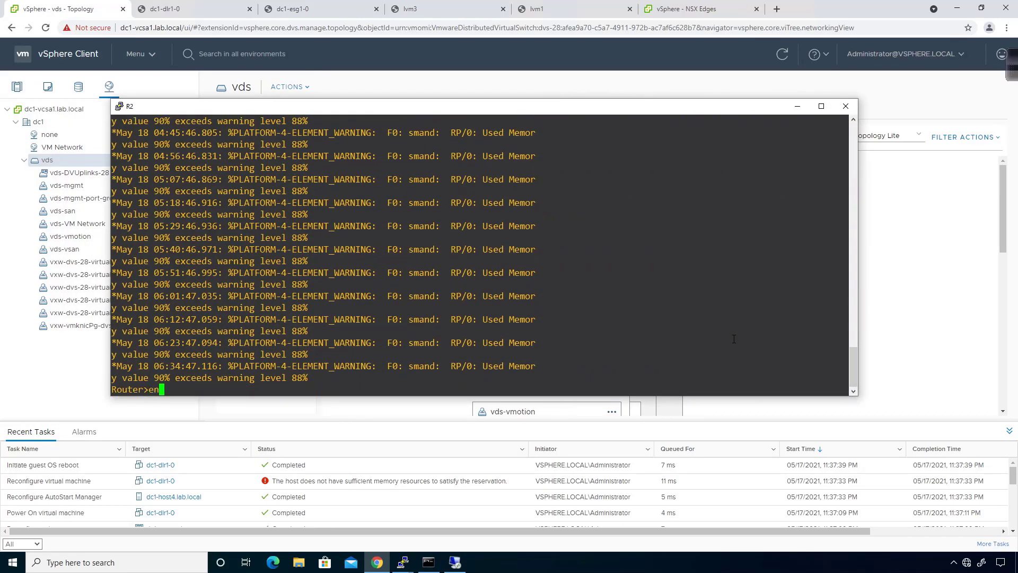
key(Return)
text(sh ip int br)
key(Return)
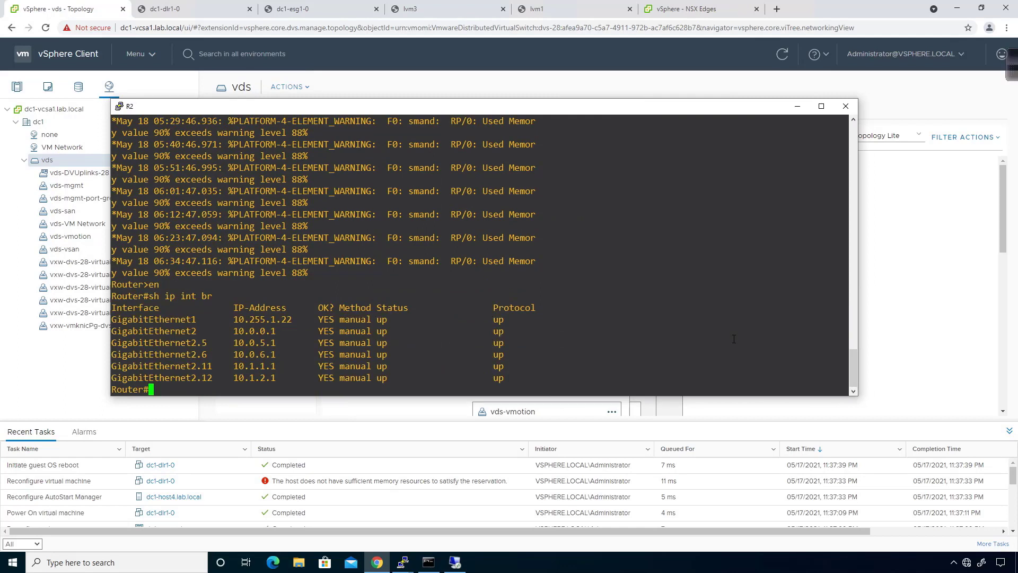
- Enter global configuration mode on the router and set its hostname to NSX-V-RTR
text(conf t)
key(Return)
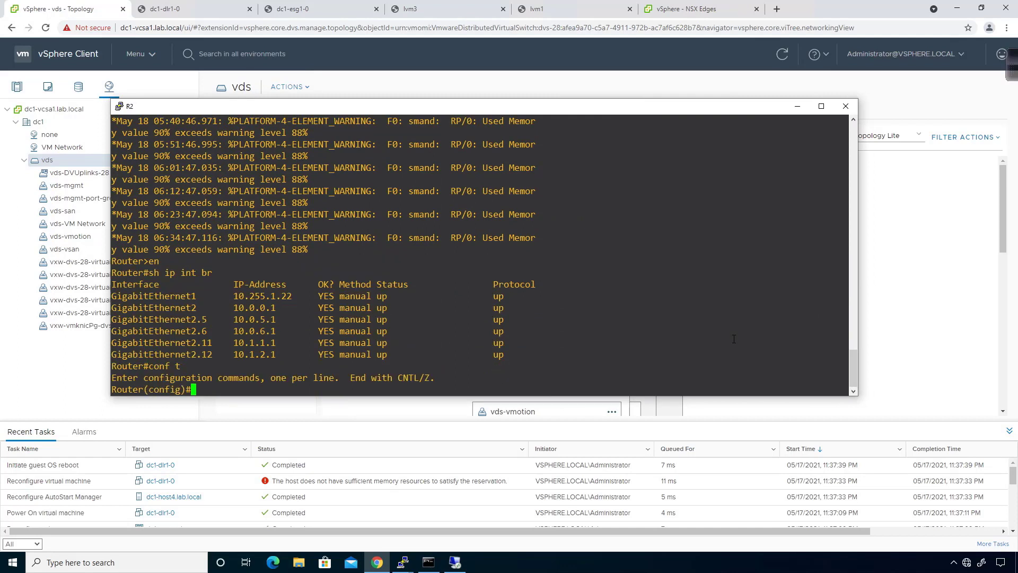
text(hostn NSX-V-RTR)
key(Return)
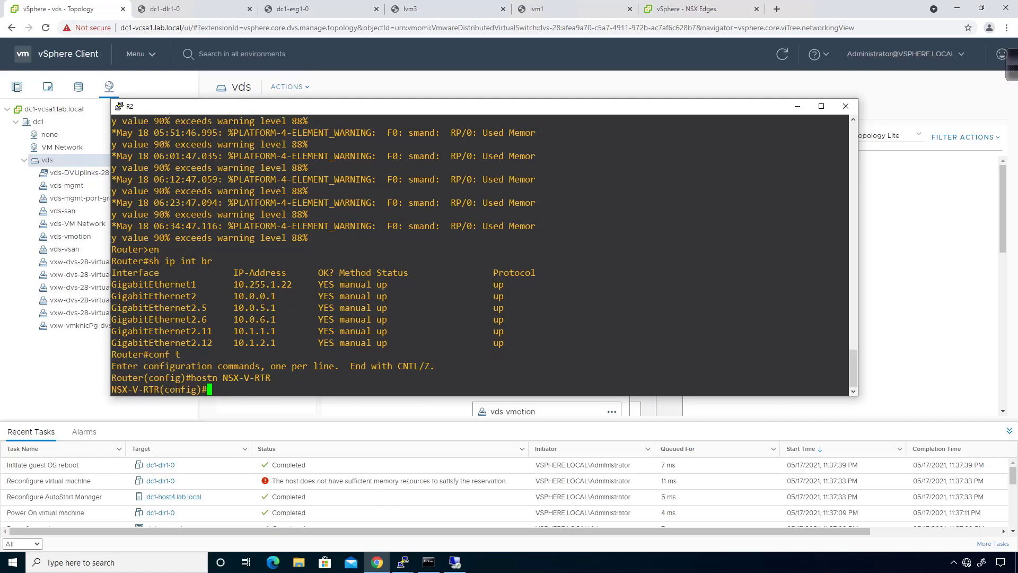
key(alt+Tab)
key(alt+Tab)
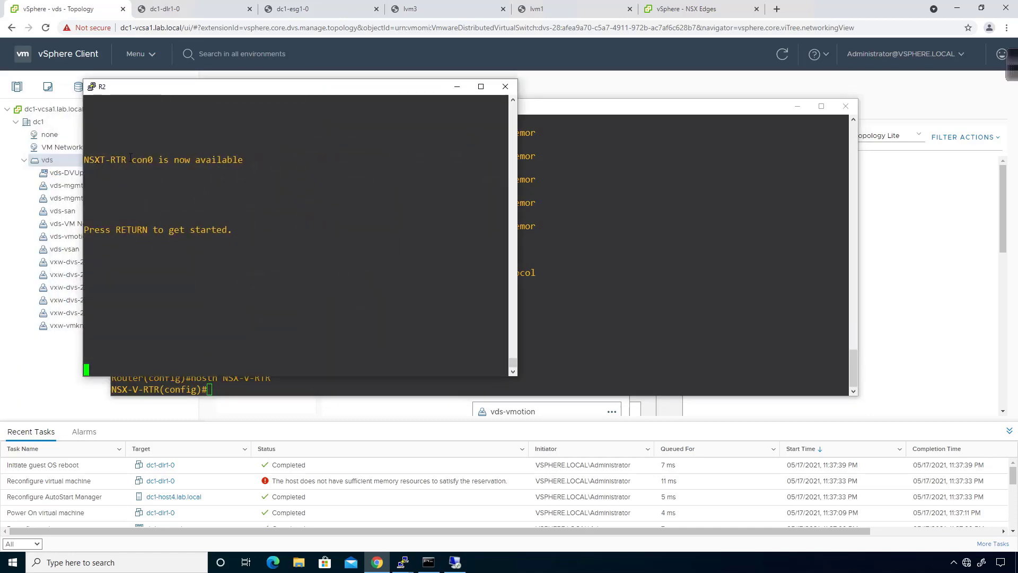
click(454, 88)
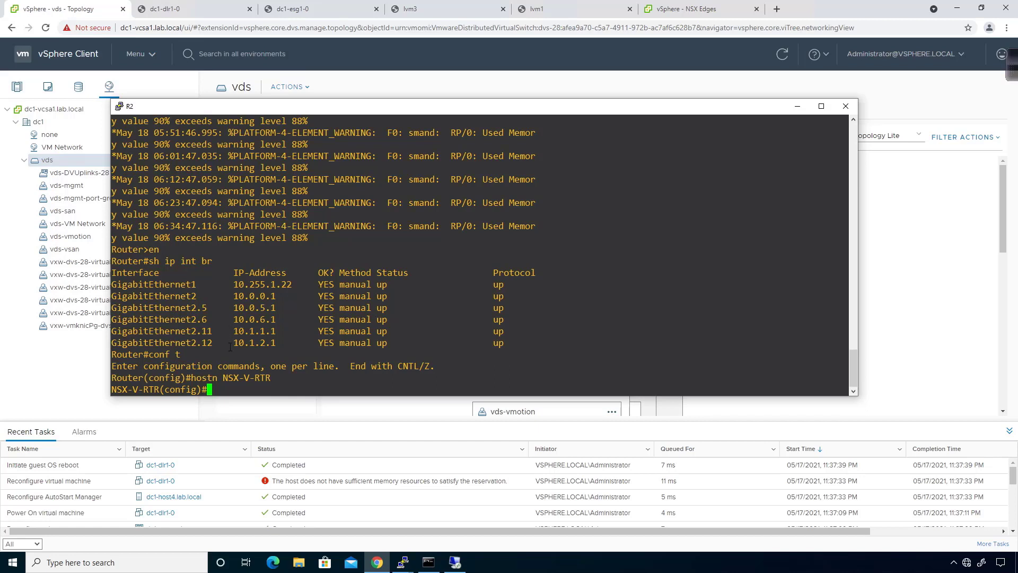
- Create router subinterface g2.100 and set its encapsulation to dot1Q with VLAN 100
text(int g2.100)
key(Return)
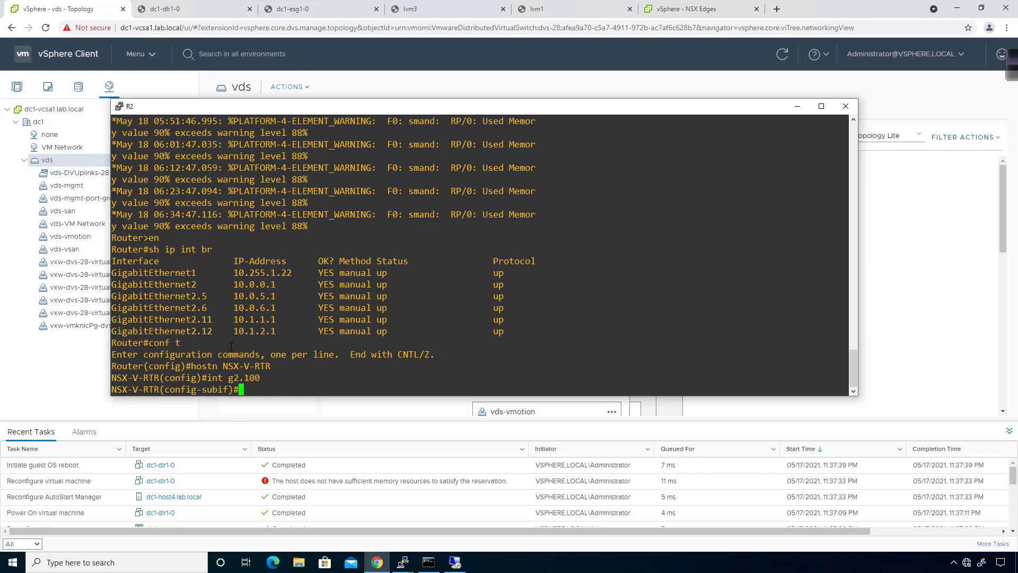
text(en)
key(Tab)
text(do)
key(Tab)
text(100)
key(Return)
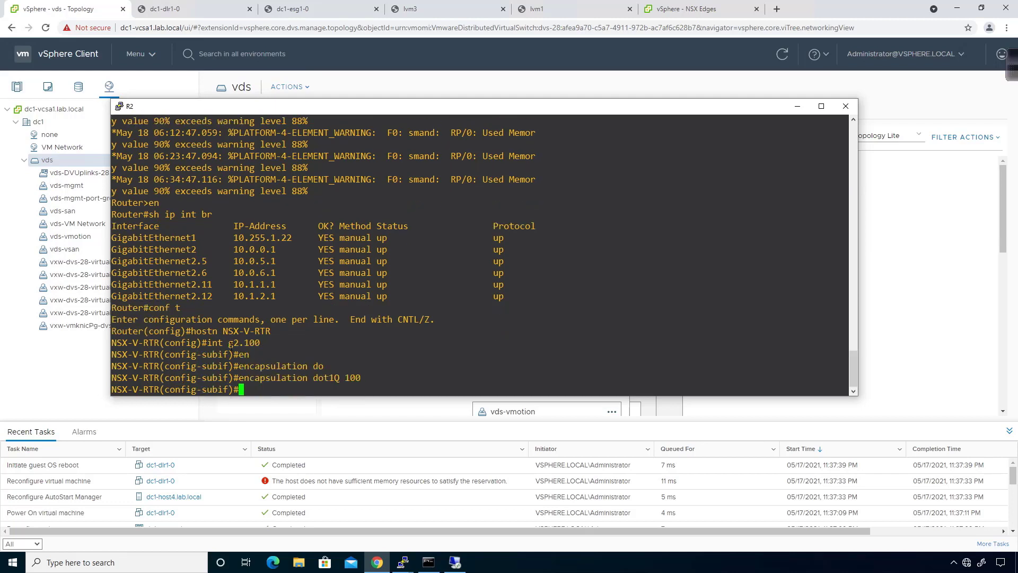
- Assign IP address 10.10.0.1 255.255.255.0 to subinterface g2.100 and list the router's IP interfaces
text(ip add 10.10.0.1 255.255.255.0)
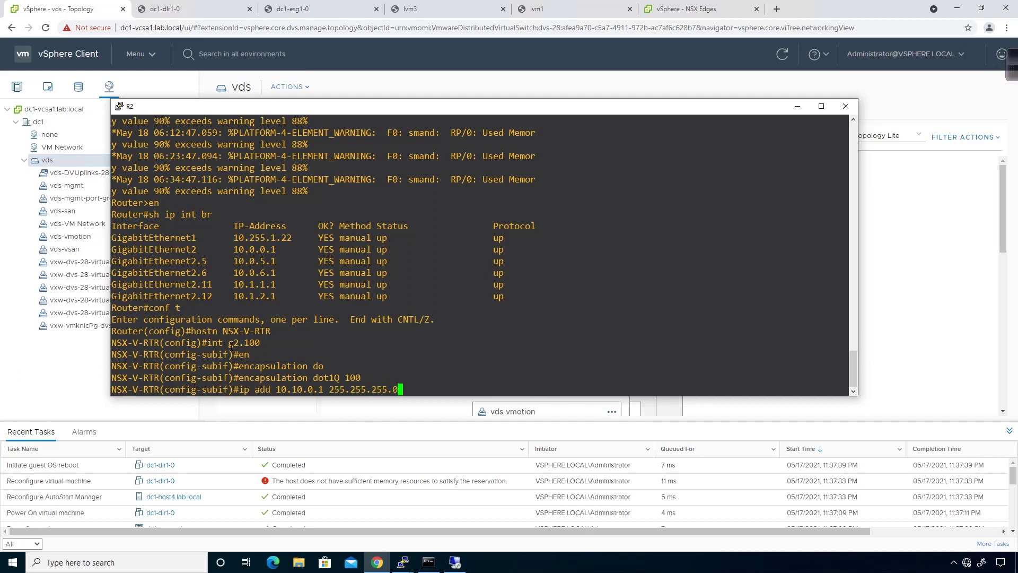
key(Return)
text(do sh ip int br)
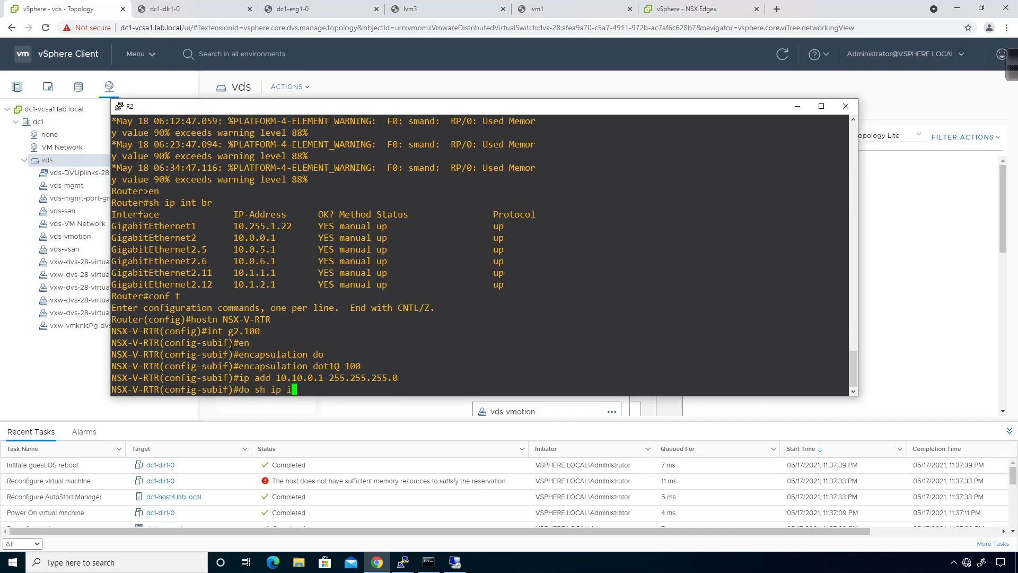
key(Return)
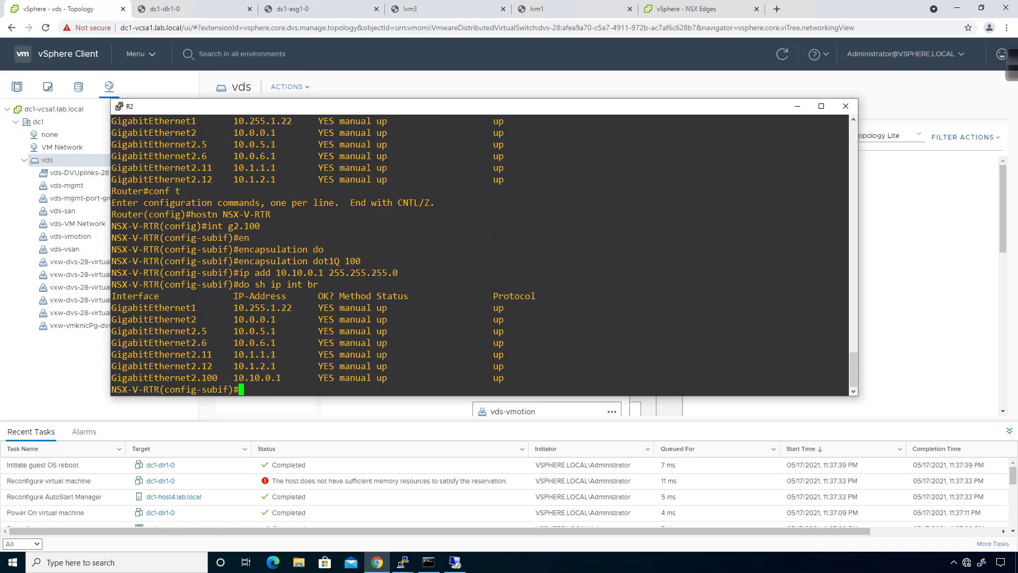
- Back in the vSphere Client, start a new distributed port group on the vds switch and name it NSX-Uplink
click(104, 399)
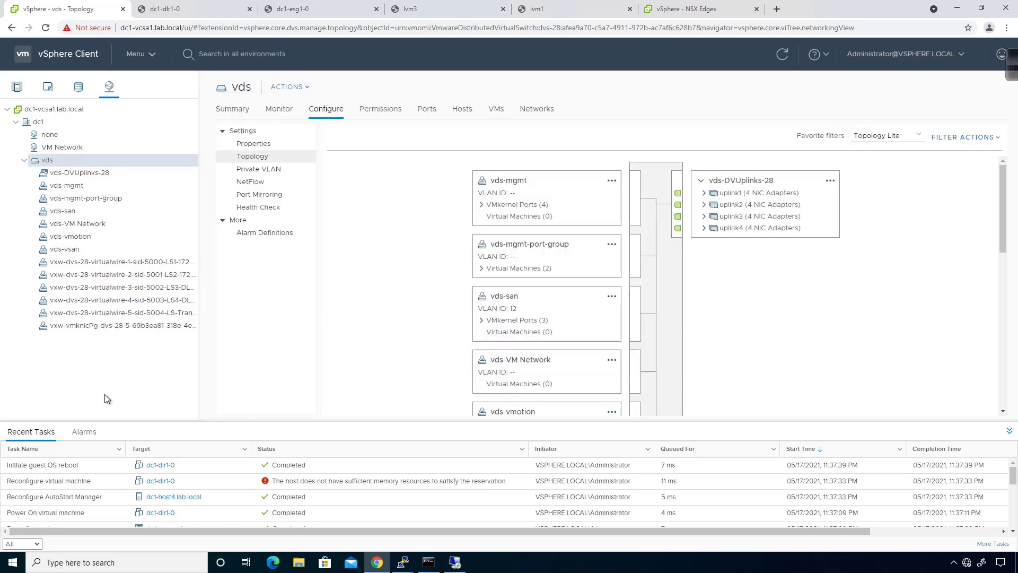
click(289, 86)
mouse_move(337, 123)
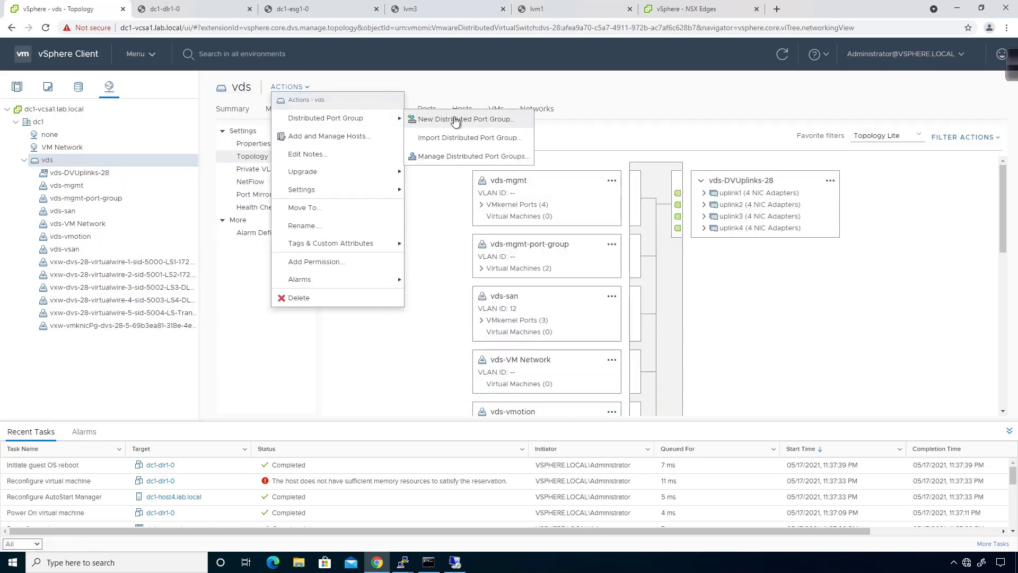
click(460, 119)
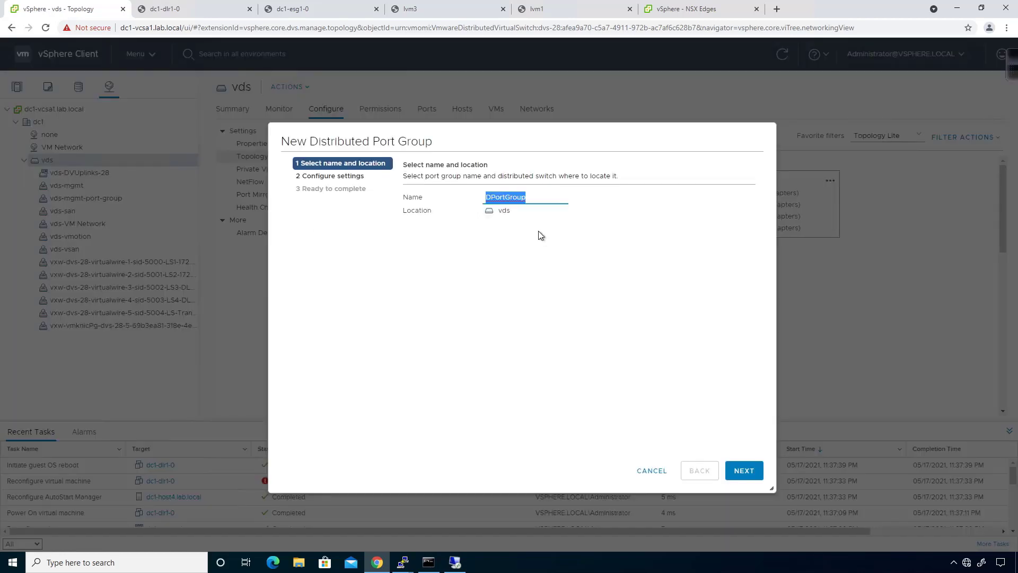
text(NSX-Uplink)
click(748, 472)
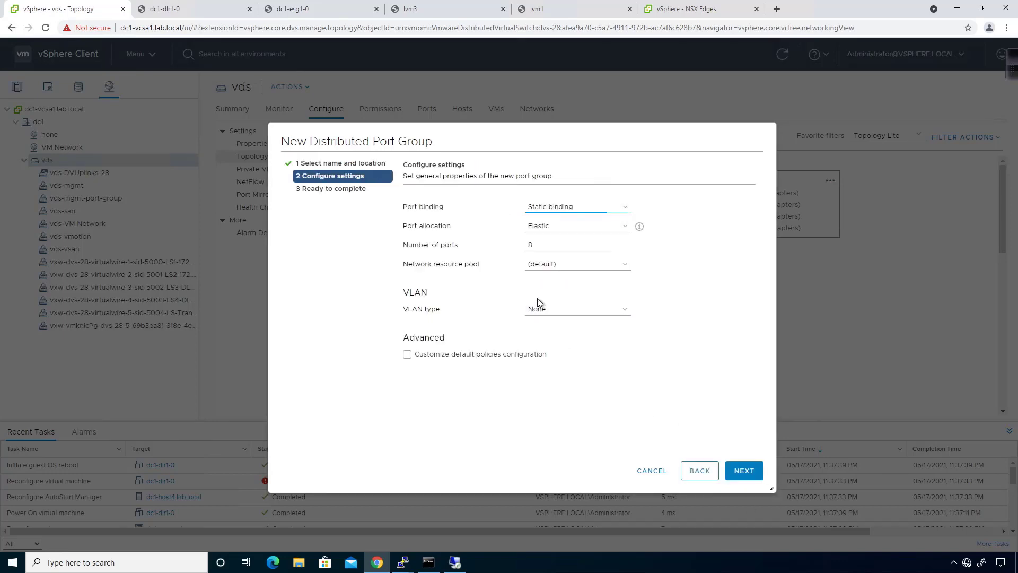
- Set the NSX-Uplink port group's VLAN type to VLAN with ID 100 and finish creating it
click(545, 312)
click(545, 342)
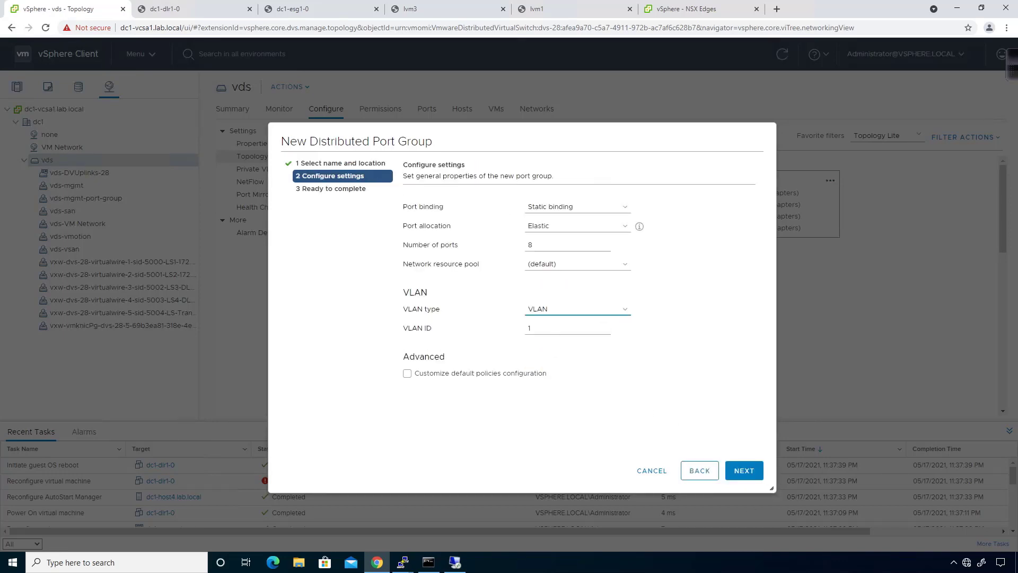
click(544, 328)
text(00)
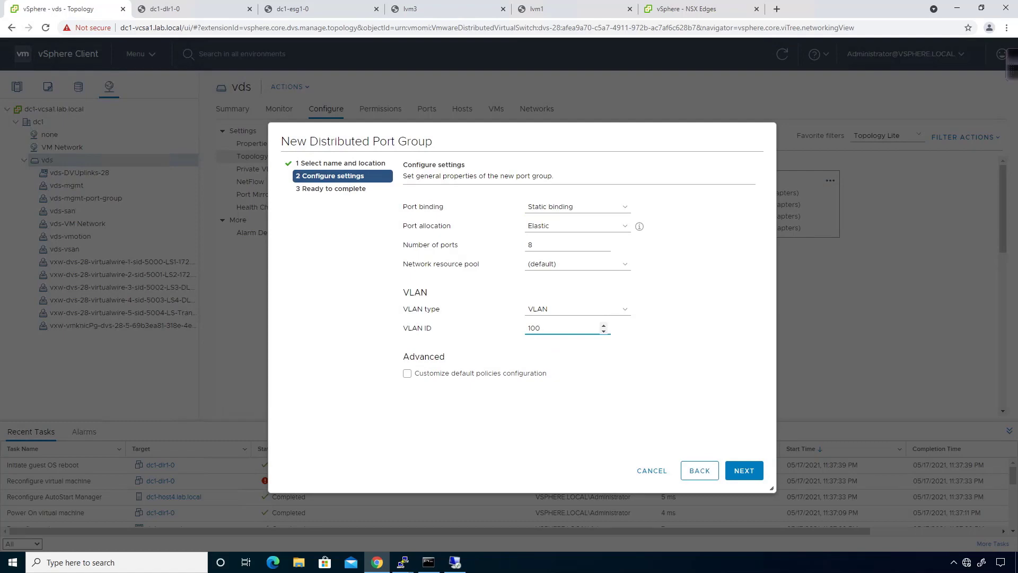
click(748, 472)
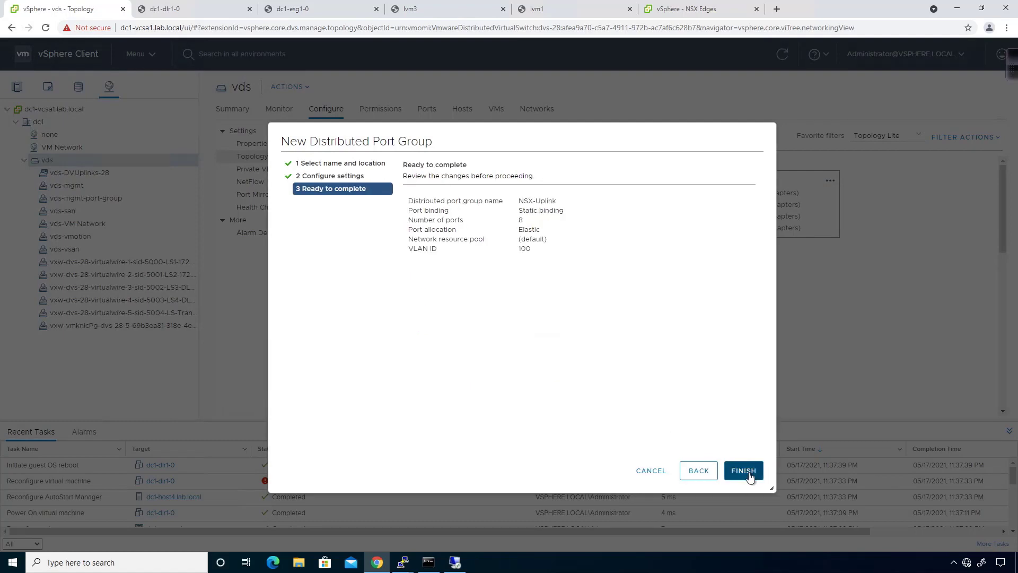
click(744, 471)
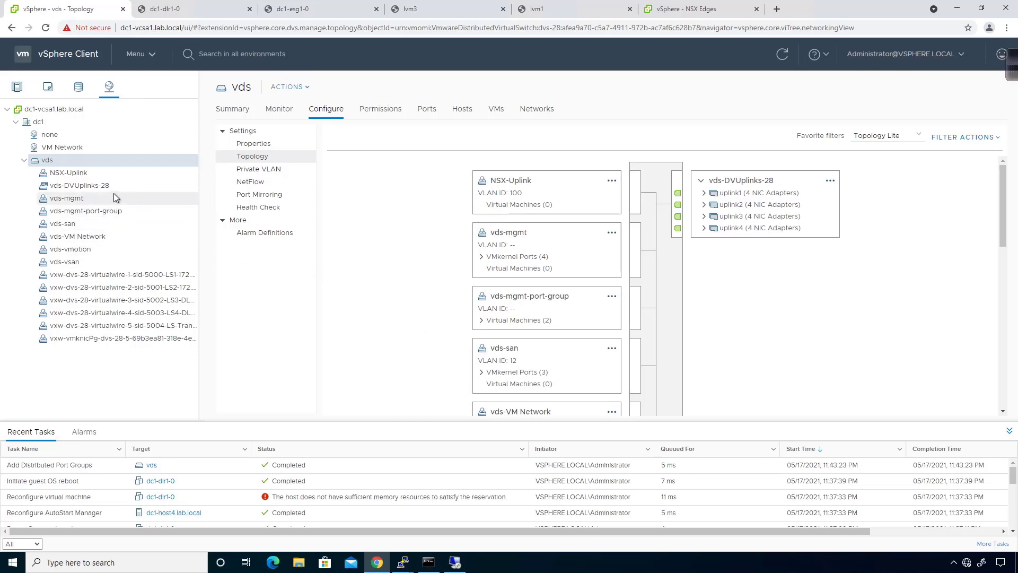
- Start adding VMkernel adapters to the NSX-Uplink port group and attach host dc1-host4.lab.local
click(112, 171)
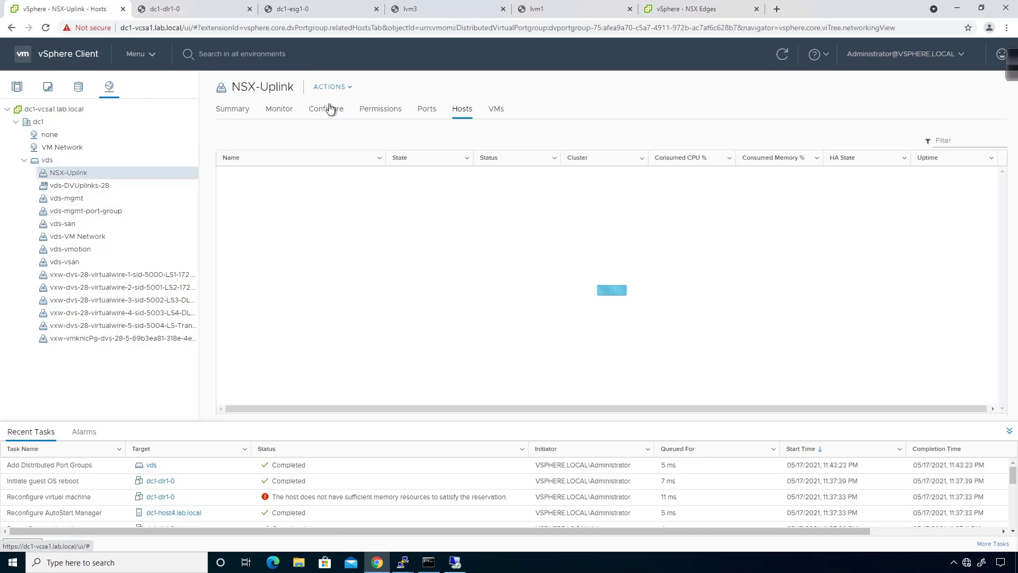
click(331, 87)
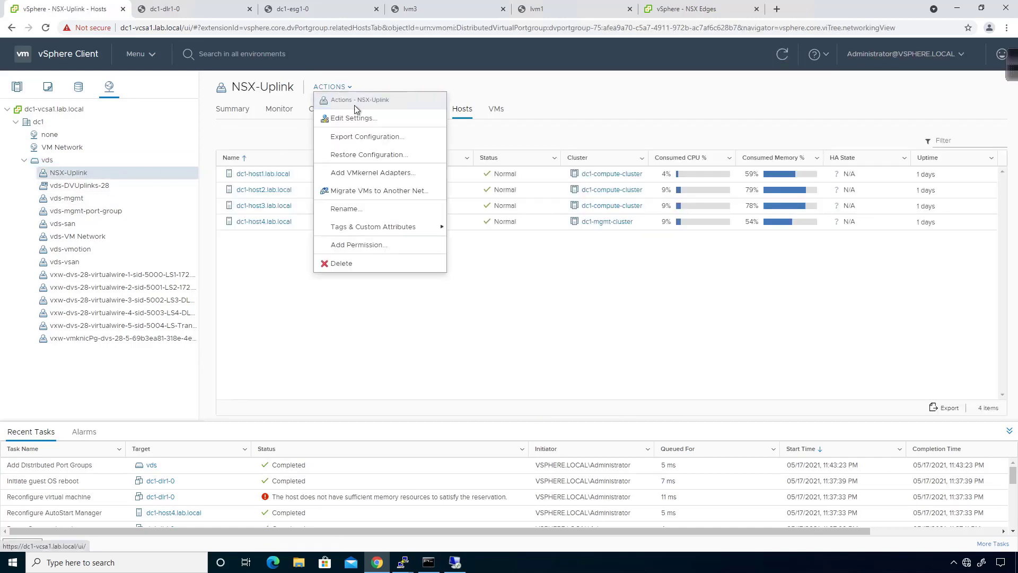
click(368, 174)
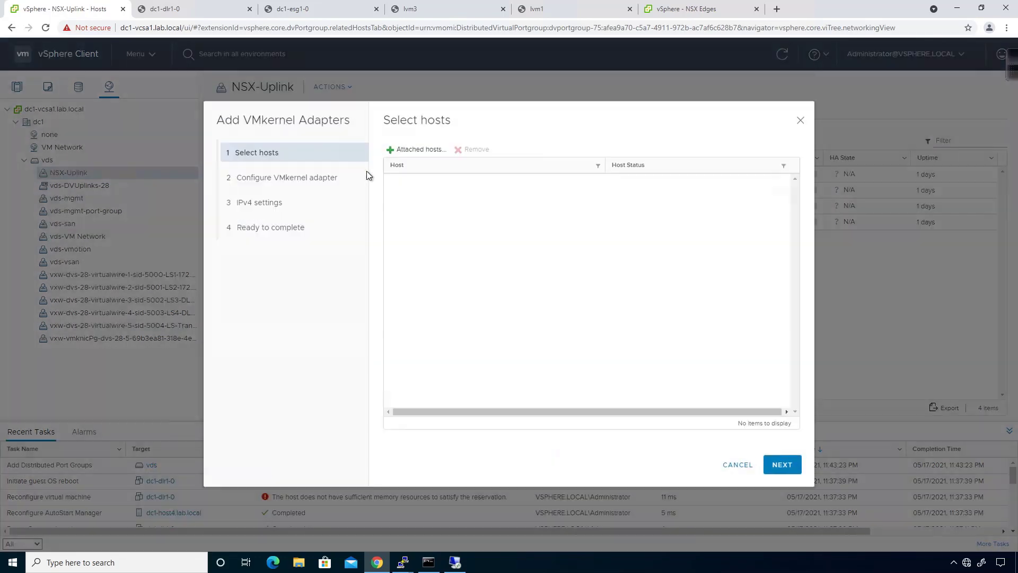
click(401, 153)
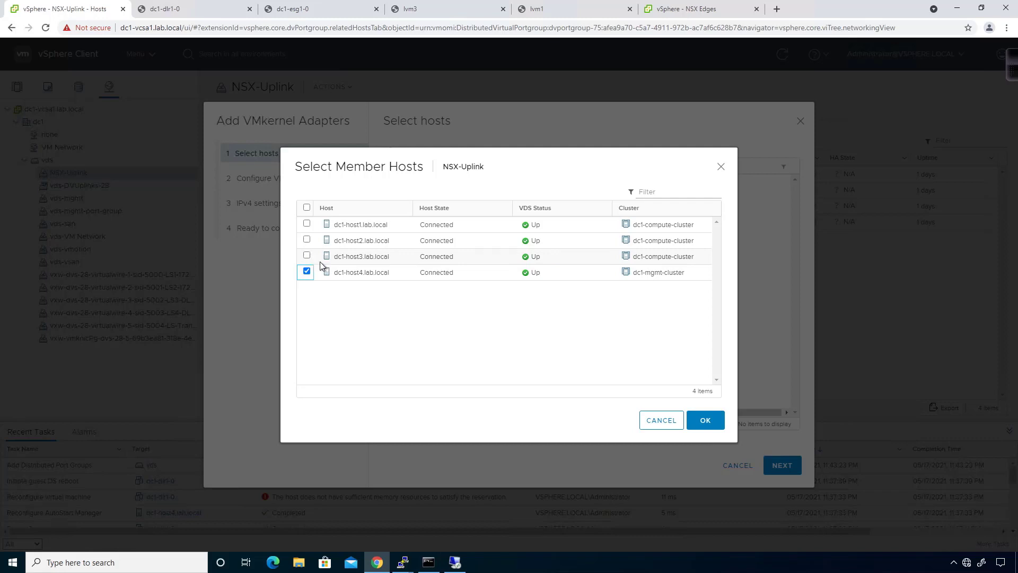
click(703, 420)
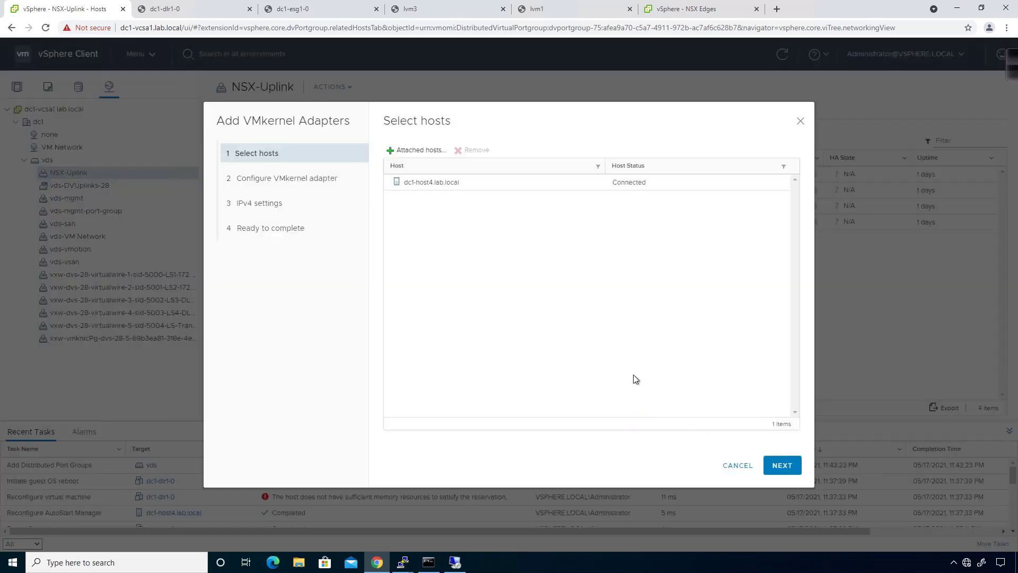
- Keep the default VMkernel port settings and assign dc1-host4.lab.local the static IPv4 address 10.10.0.14 with subnet mask 255.255.255.0
click(766, 463)
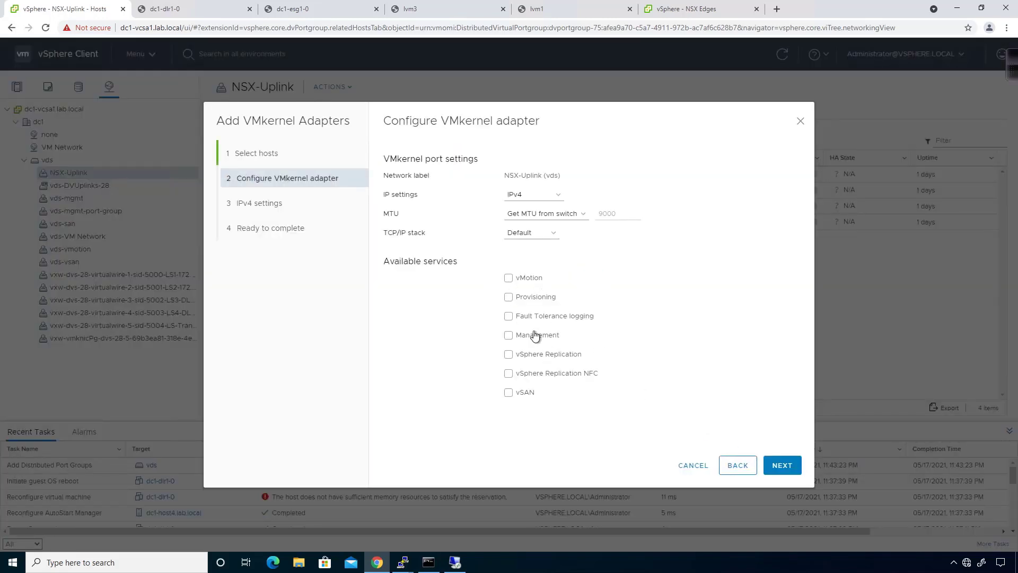
click(780, 465)
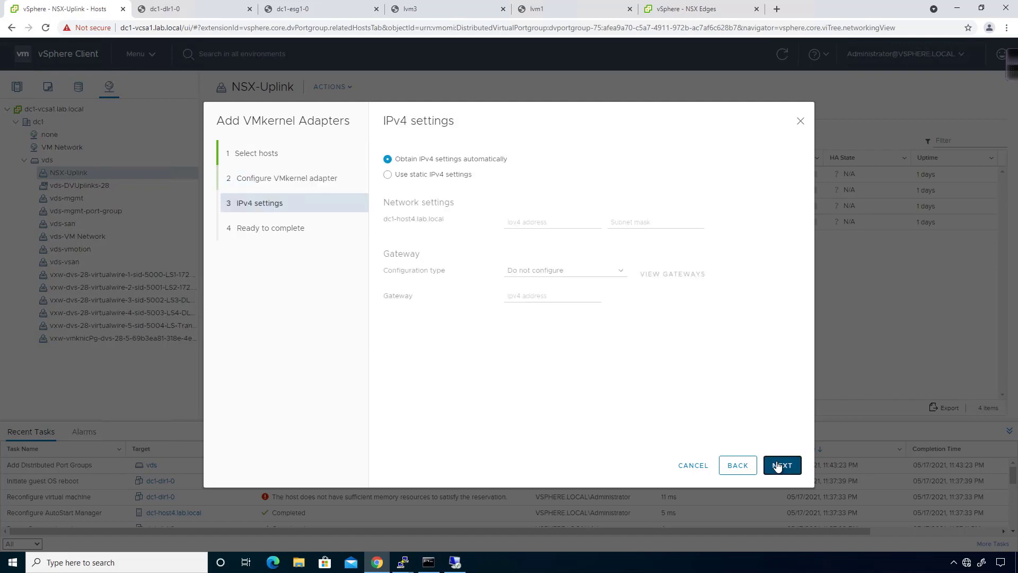
click(741, 466)
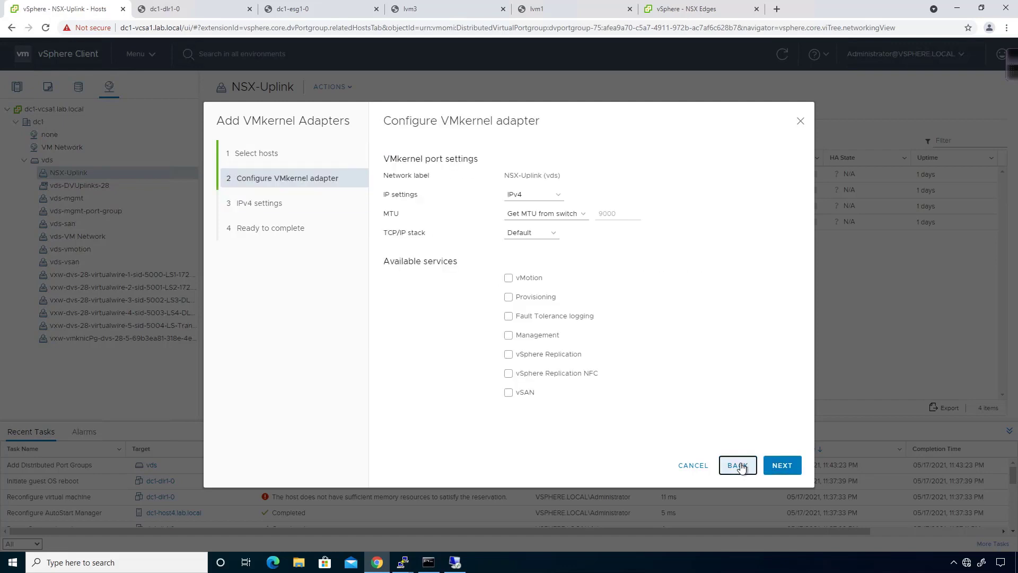
click(778, 466)
click(433, 177)
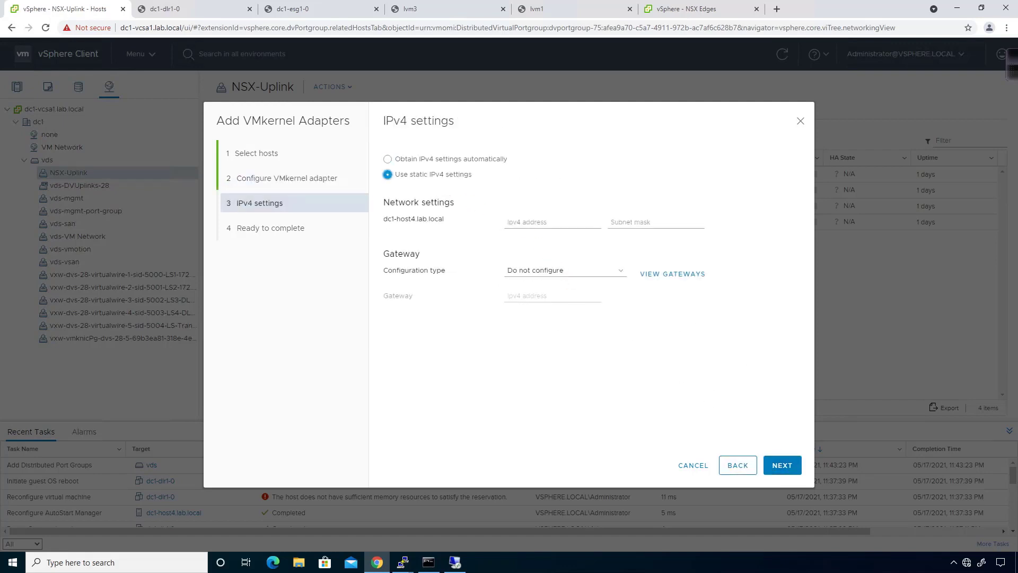
click(551, 222)
text(10.10.0)
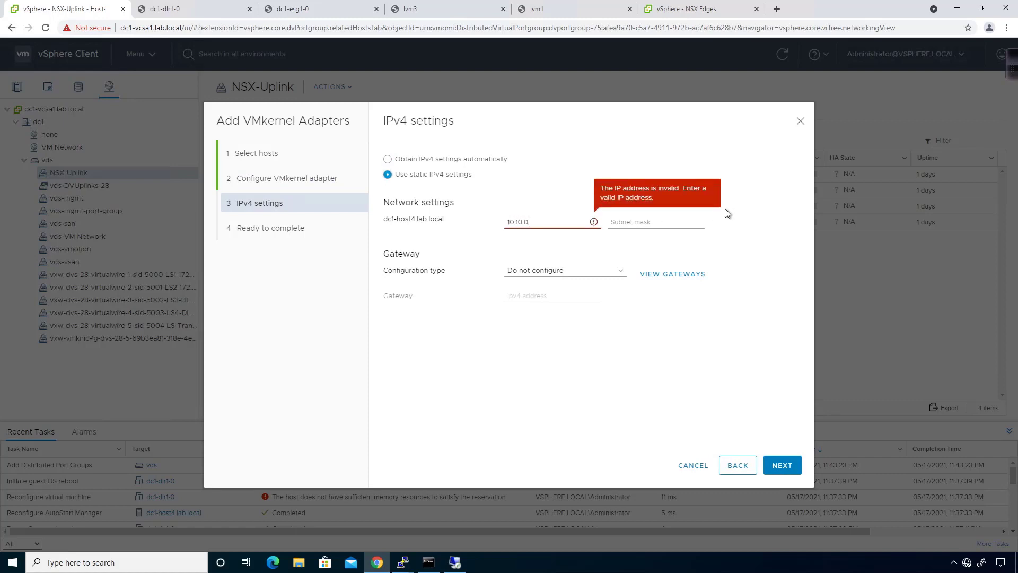
text(.14)
key(Tab)
text(255)
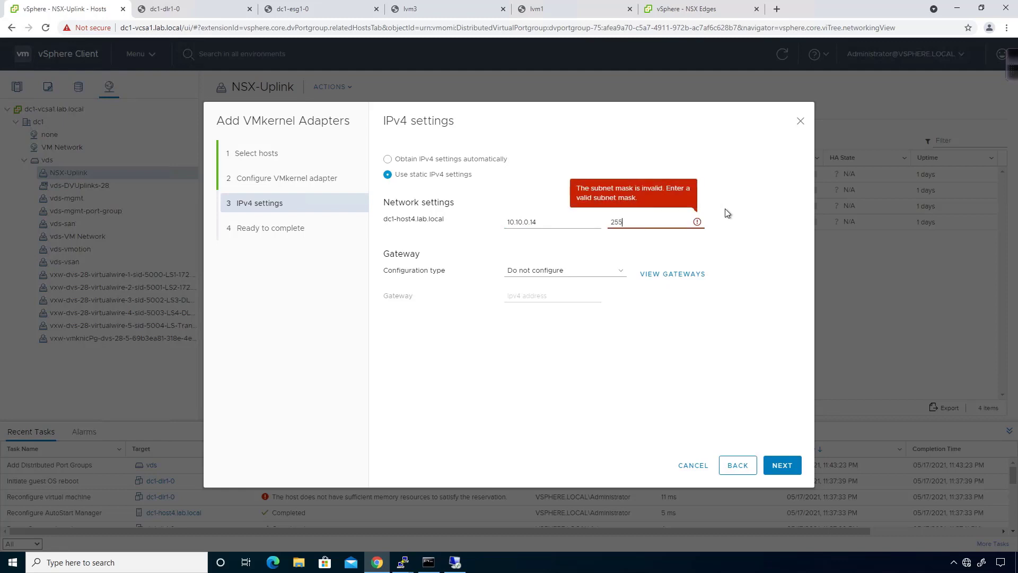
text(:255.255.0)
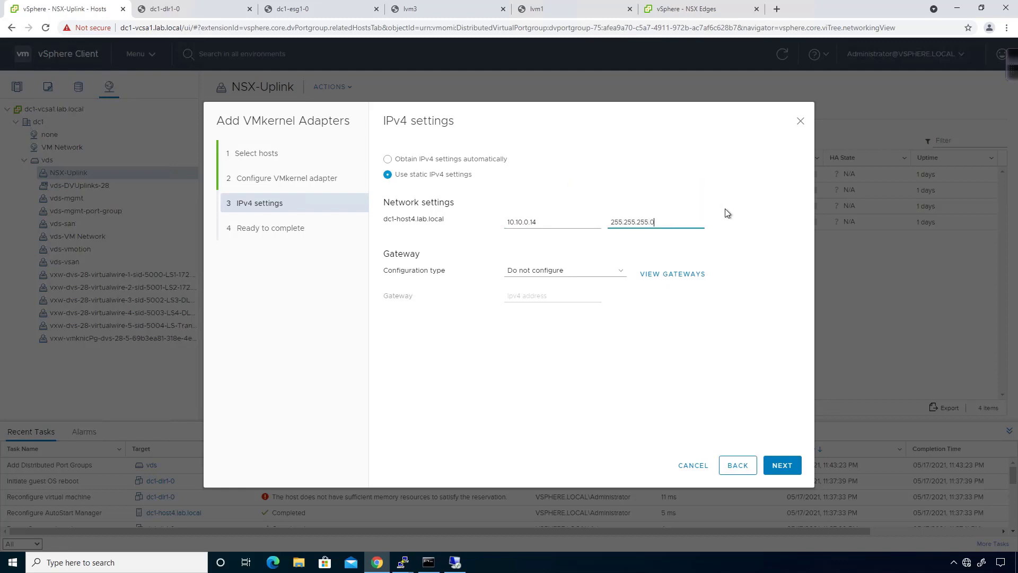
click(790, 468)
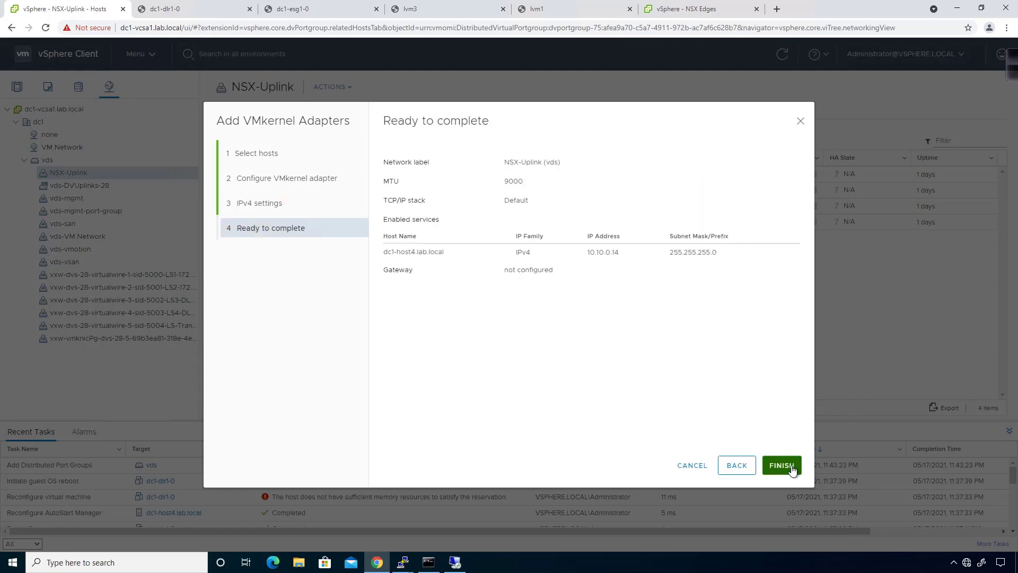
- Set the gateway to Configure on VMkernel adapters with address 10.10.0.1 and finish adding the VMkernel adapter
click(740, 467)
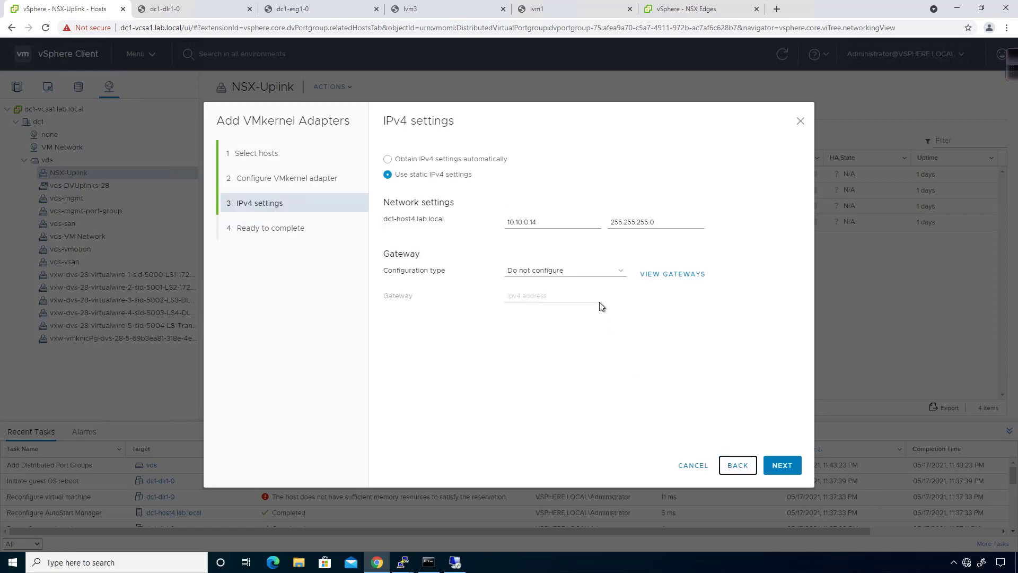
click(623, 275)
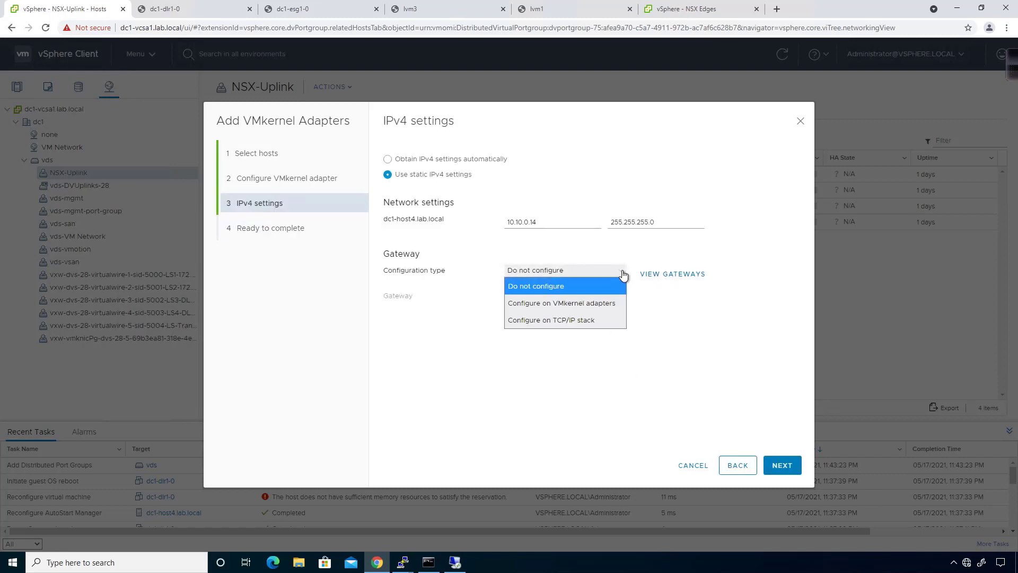
click(618, 302)
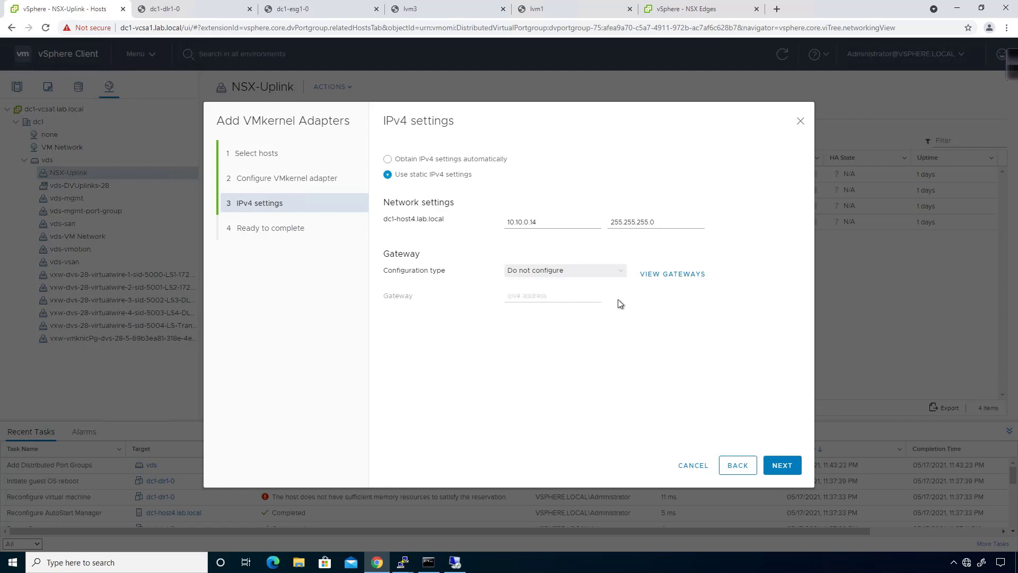
click(566, 293)
text(10)
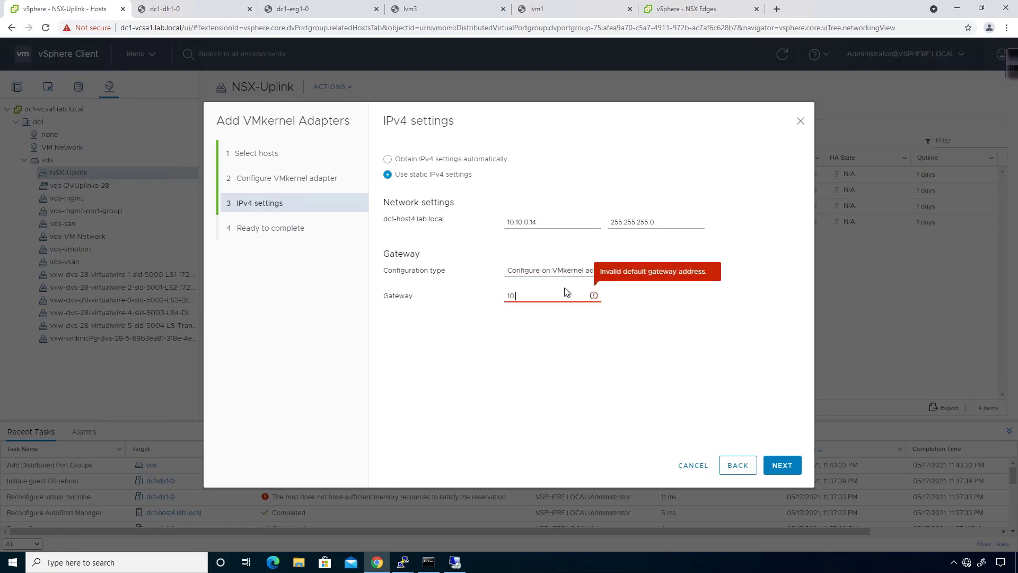
text(.10.0.1)
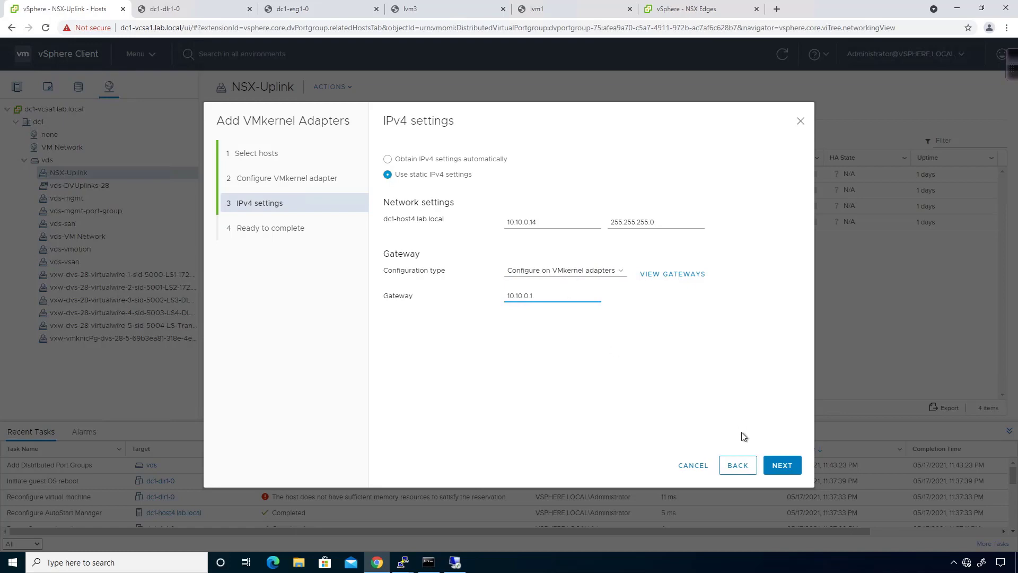
click(770, 465)
click(770, 464)
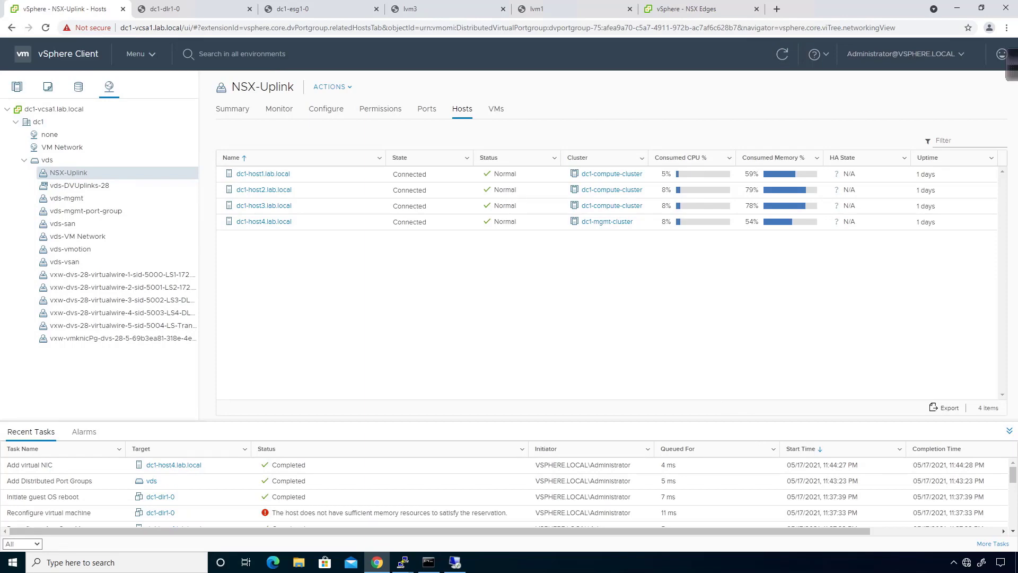
- Switch to the R2 router terminal, ping 10.10.0.14 from the router, and minimize the terminal
key(alt+Tab)
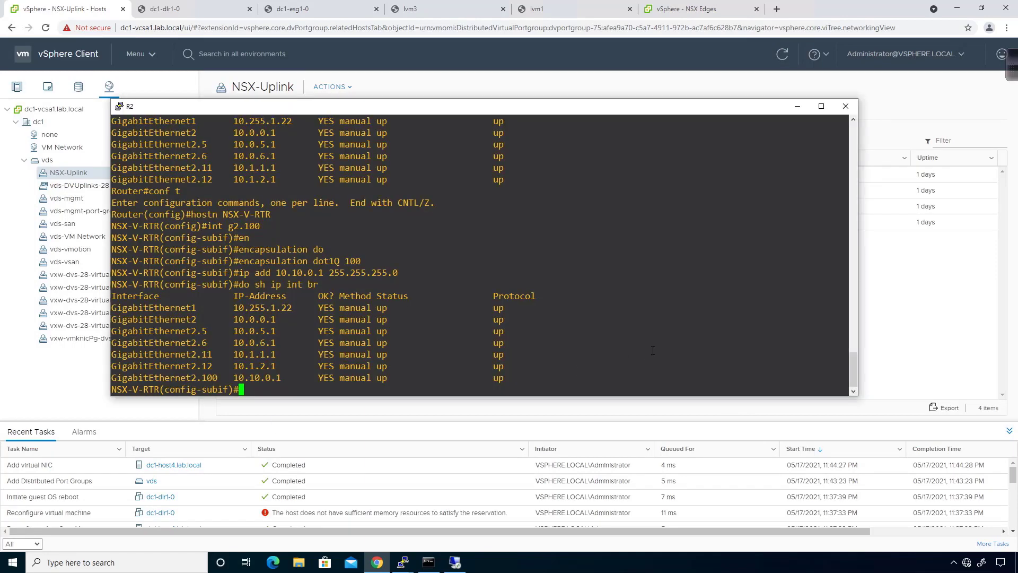
text(do ping 10.10.0.14)
key(Return)
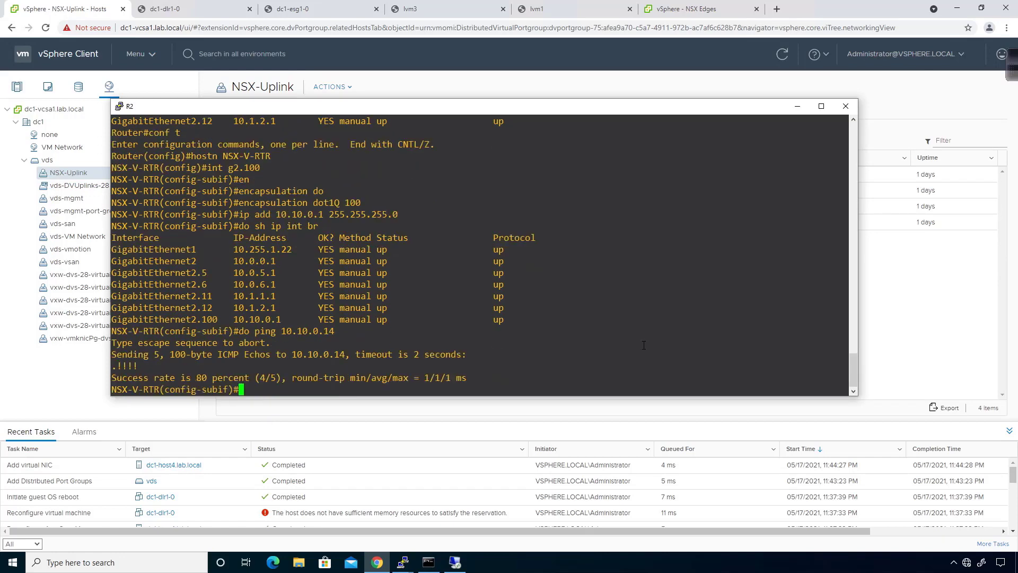
click(798, 108)
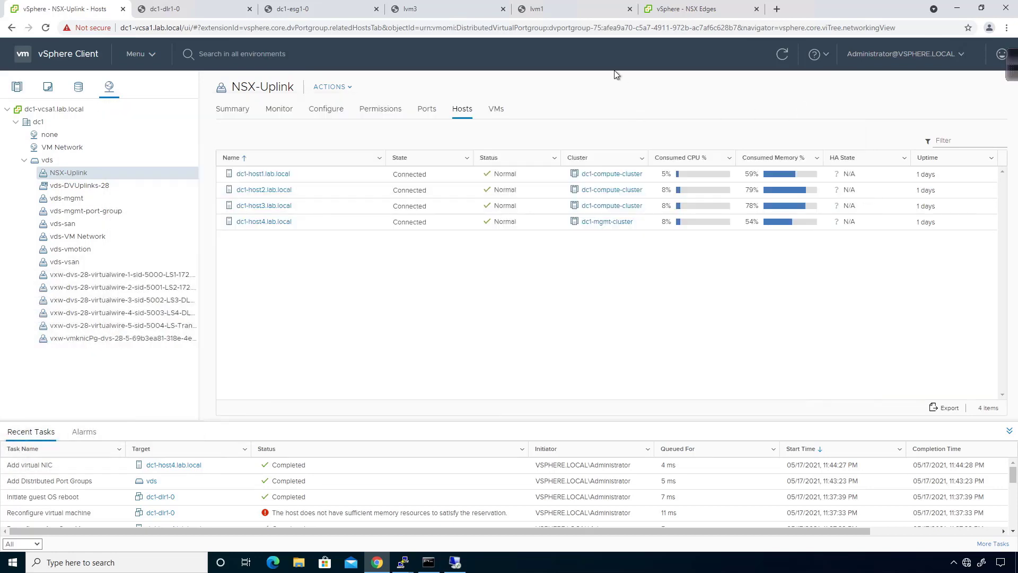
- In the vSphere Client's NSX Edges page, open the interfaces of edge dc1-esg1 and start editing vnic1
click(655, 13)
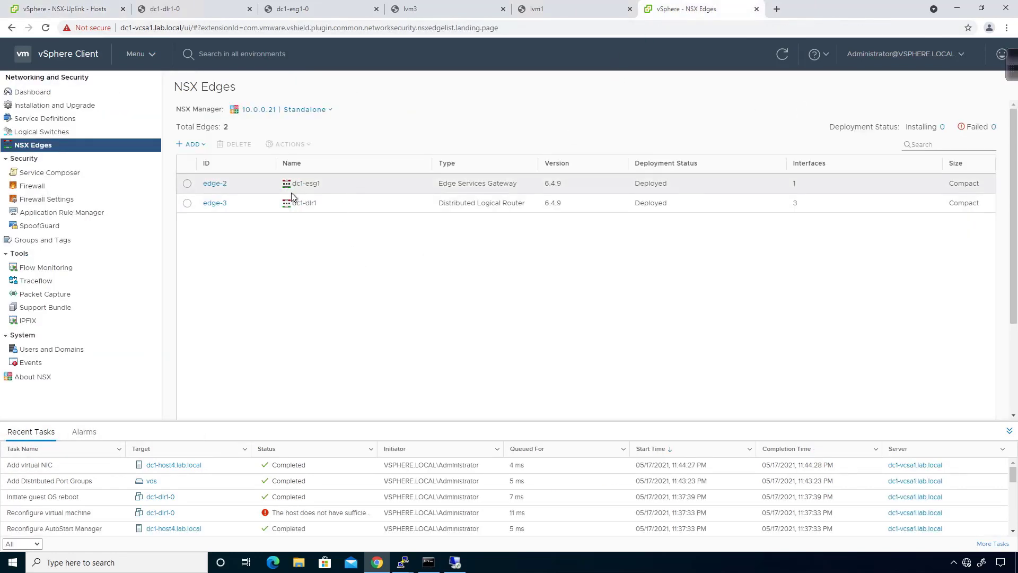
click(213, 187)
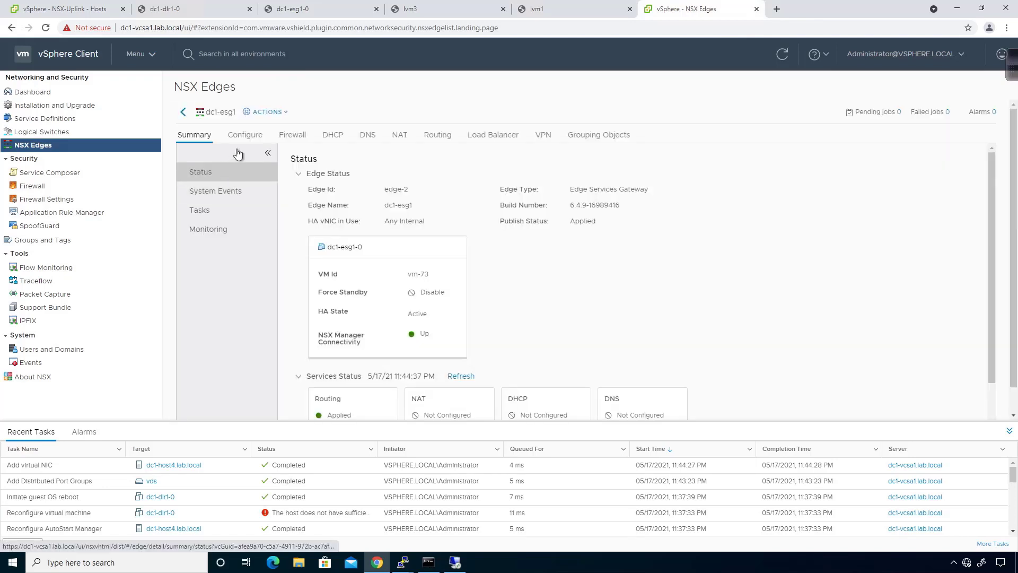
click(258, 138)
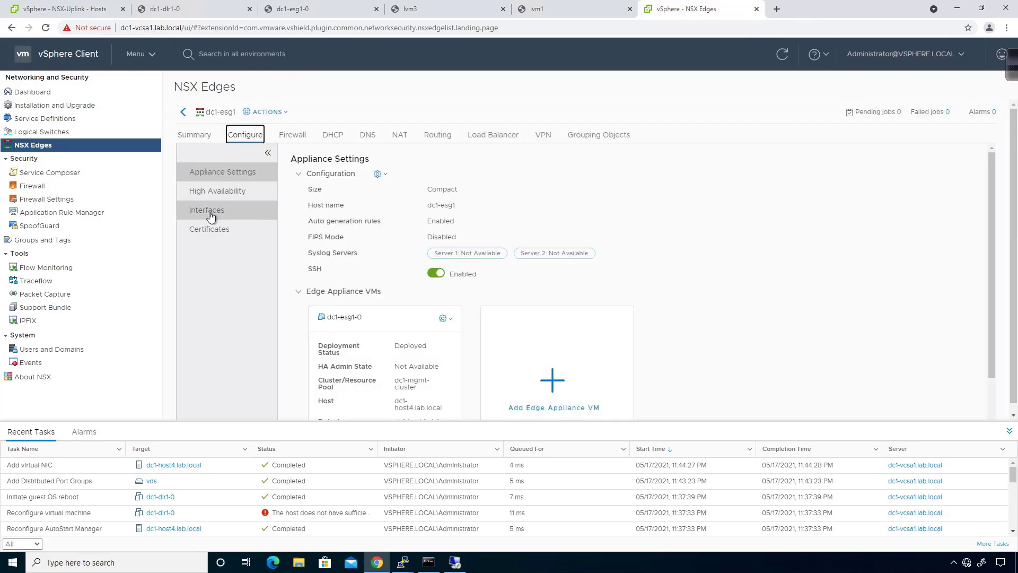
click(211, 215)
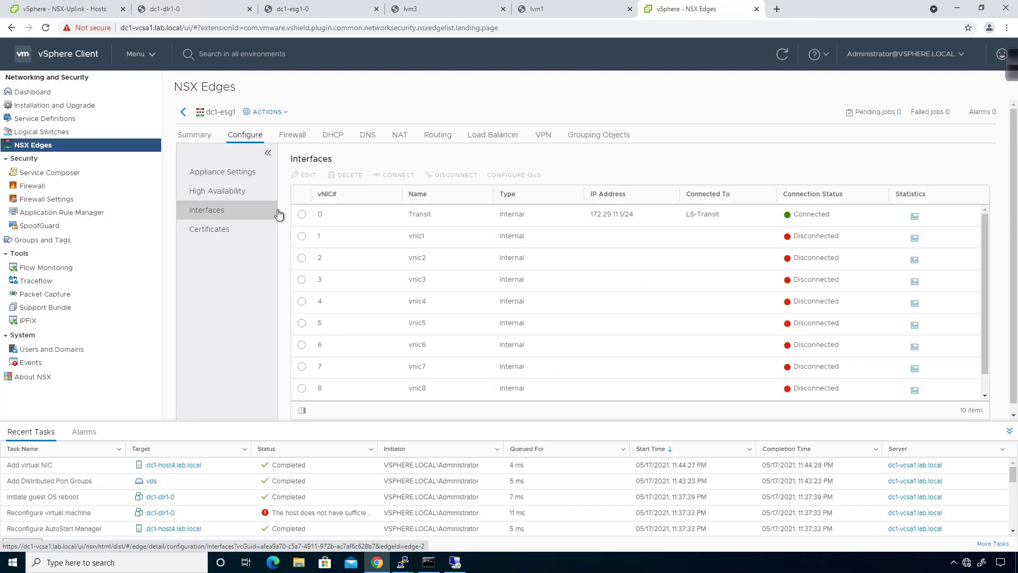
click(301, 237)
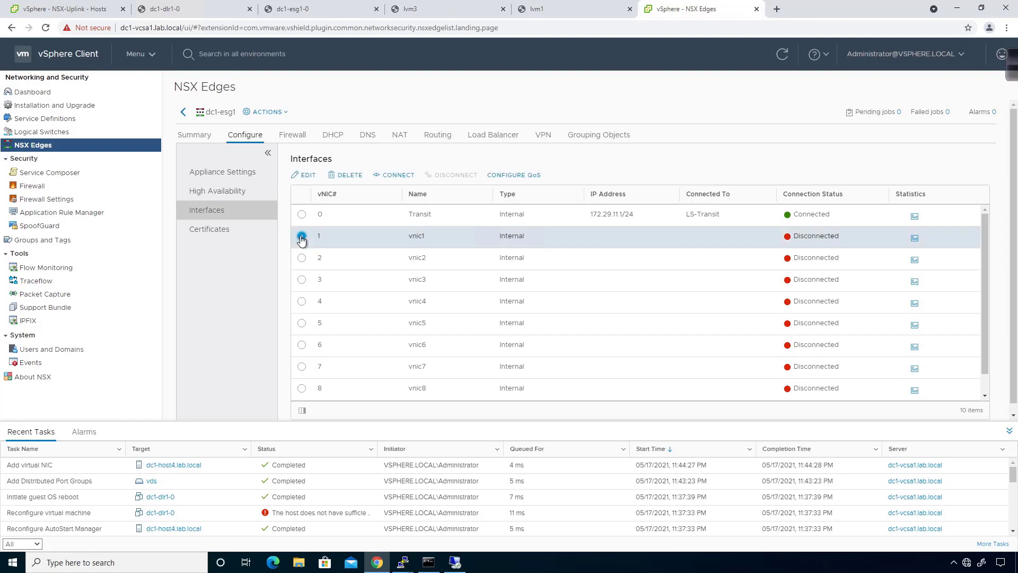
click(306, 175)
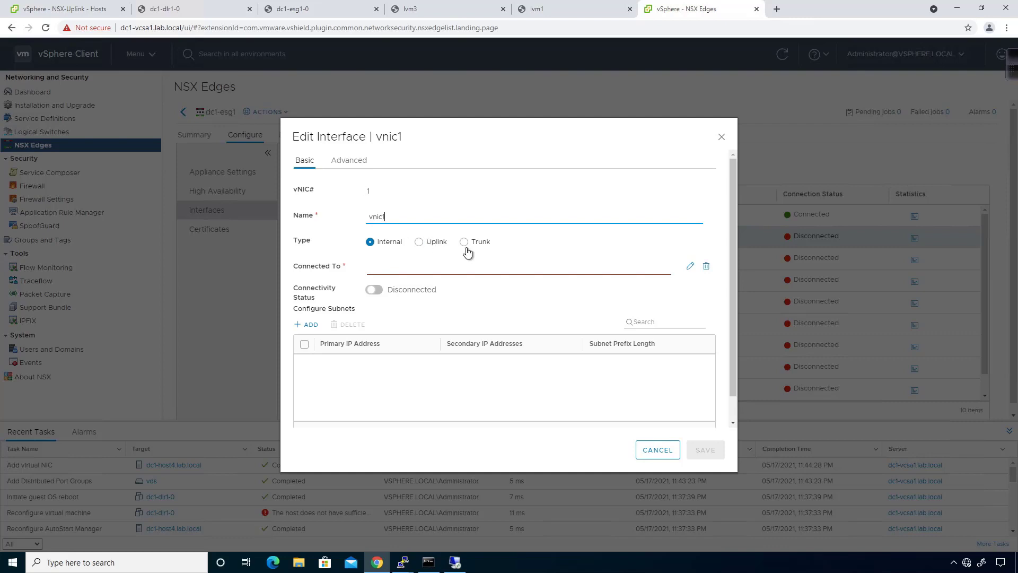
- Set the interface type to Uplink, name it Uplink, and connect it to the NSX-Uplink distributed virtual port group
click(419, 244)
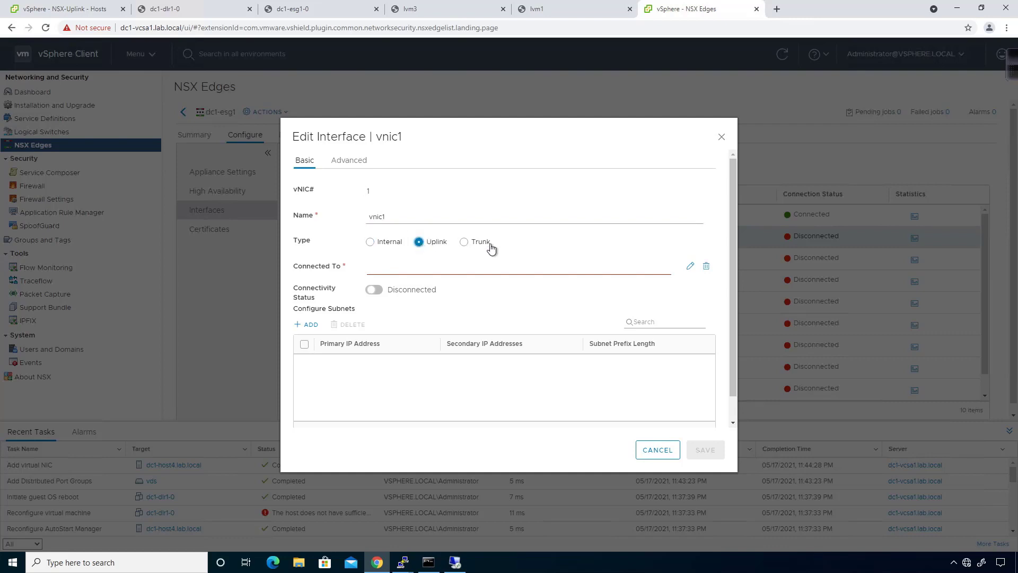
drag(386, 216, 355, 216)
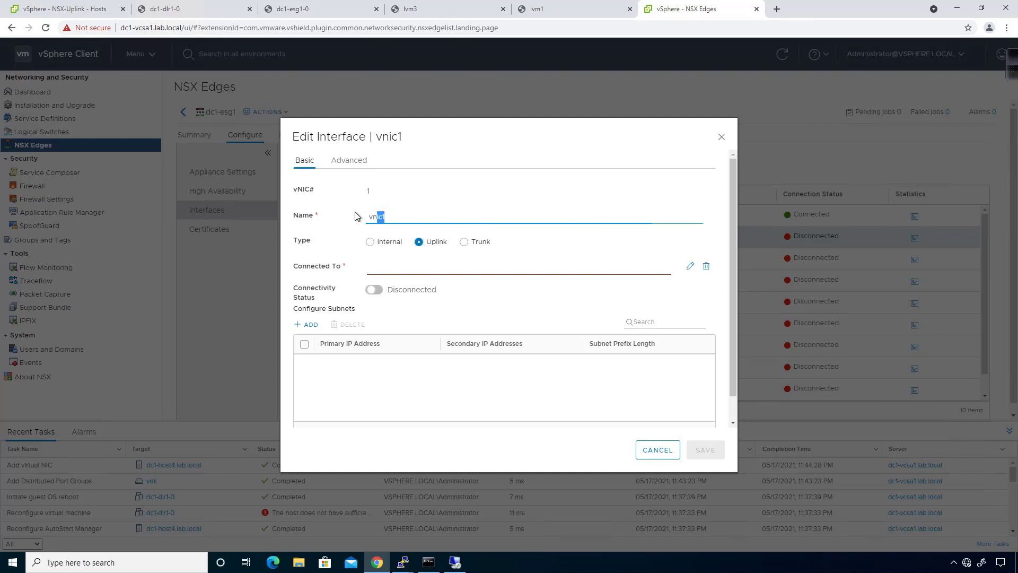
text(Uplink)
click(690, 266)
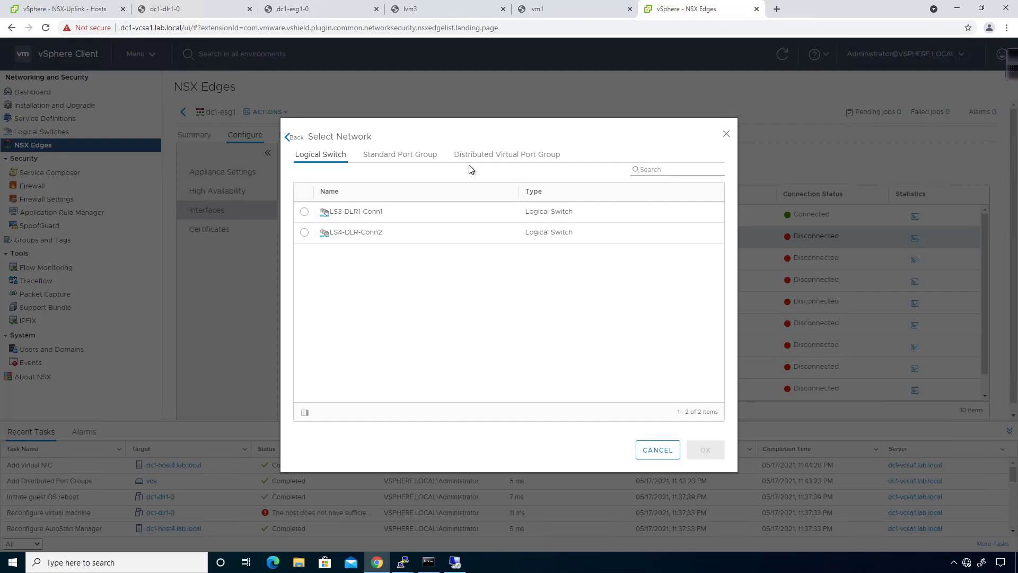
click(477, 161)
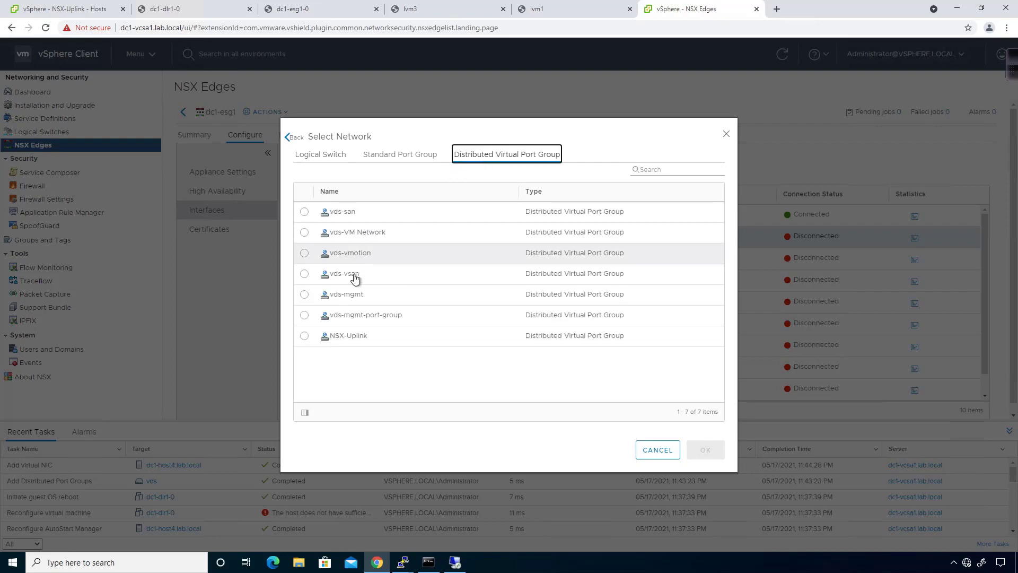
click(304, 336)
click(704, 451)
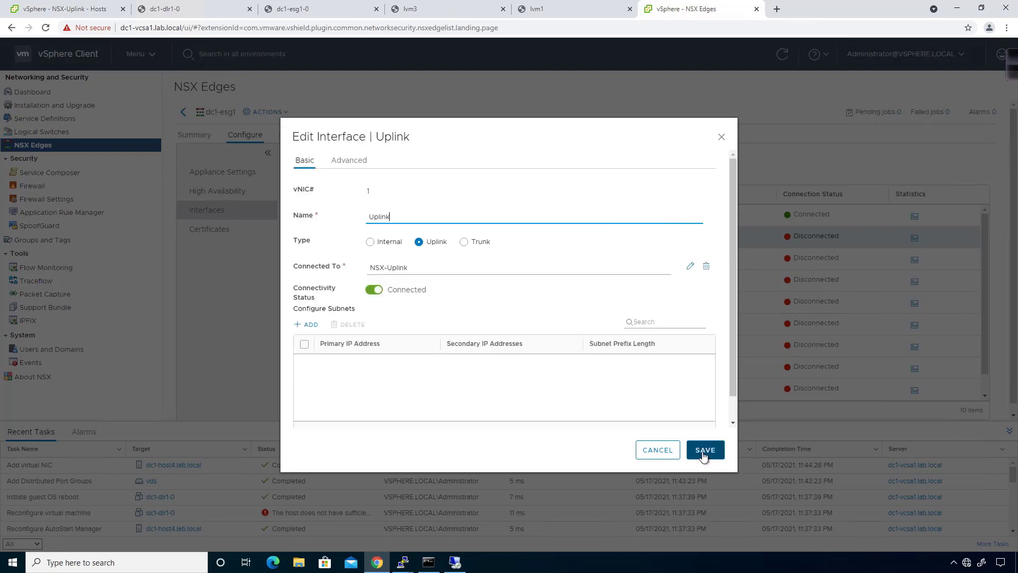
- Add a subnet with primary IP address 10.10.0.2 and prefix length 24 to the Uplink interface and save it
click(323, 324)
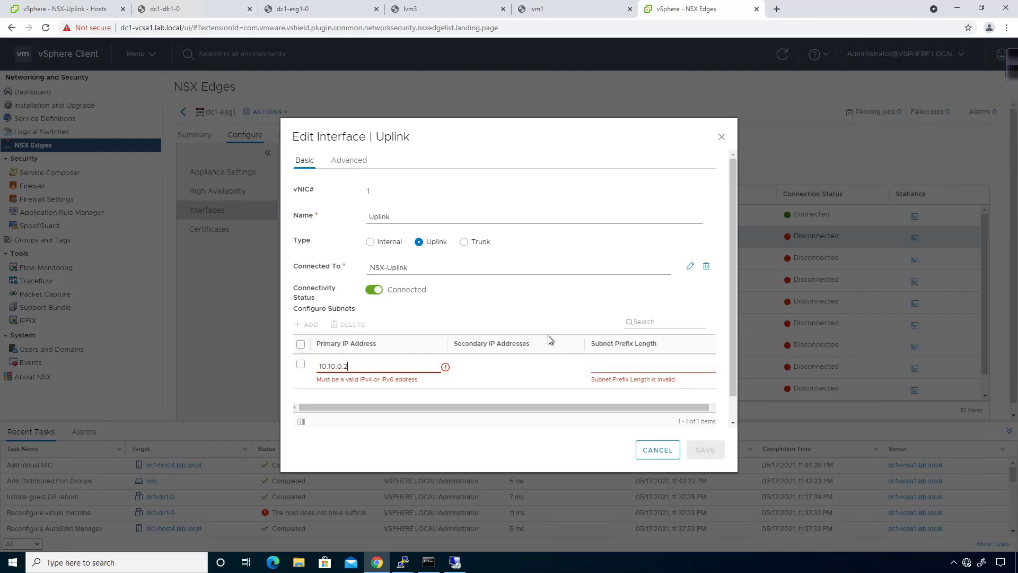
key(Tab)
key(Tab)
text(24)
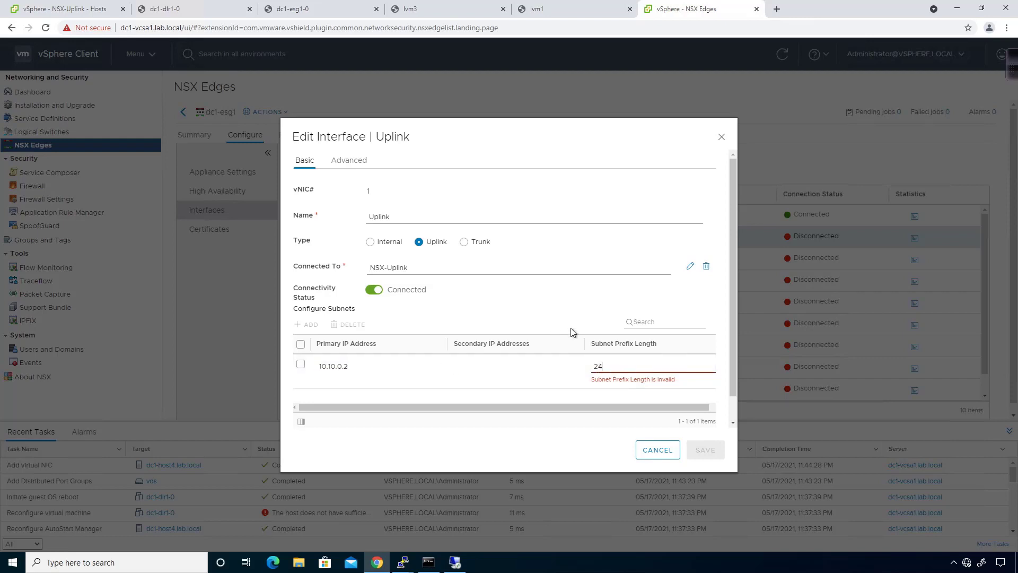
key(Return)
click(703, 450)
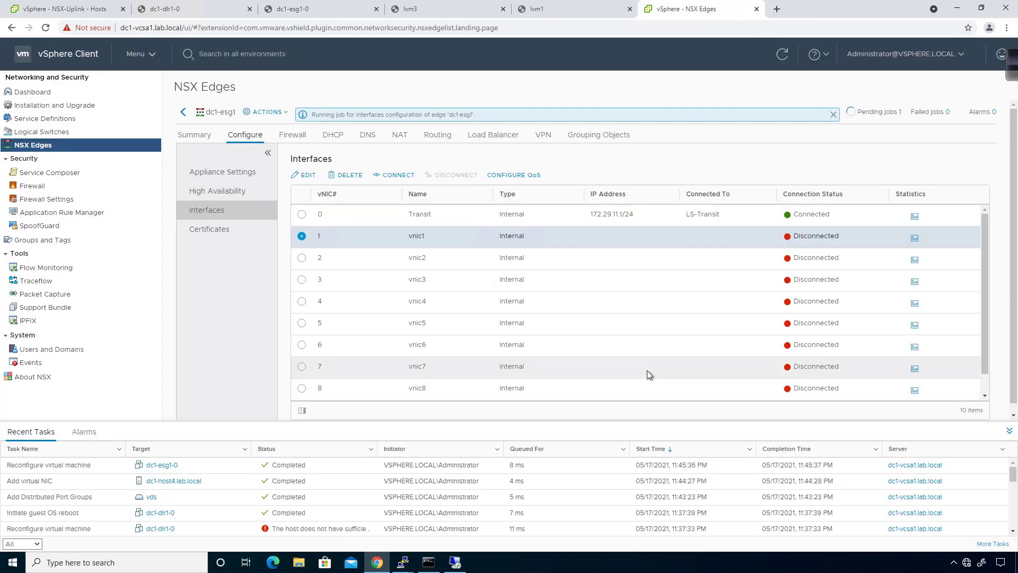
- Switch to the dc1-esg1-0 console and list the edge's IP routes with sh ip route
click(300, 9)
key(Return)
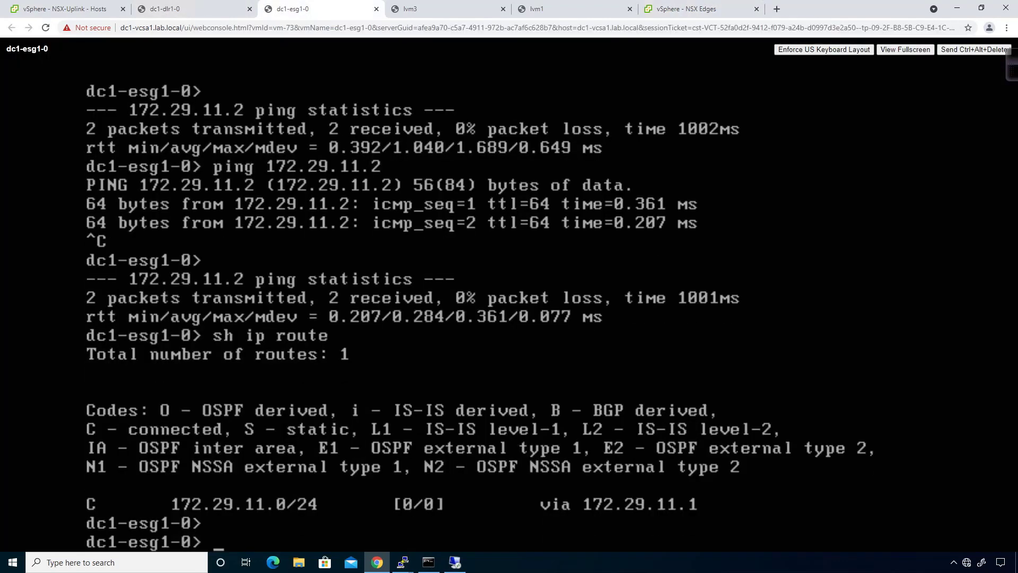
key(Up)
key(Return)
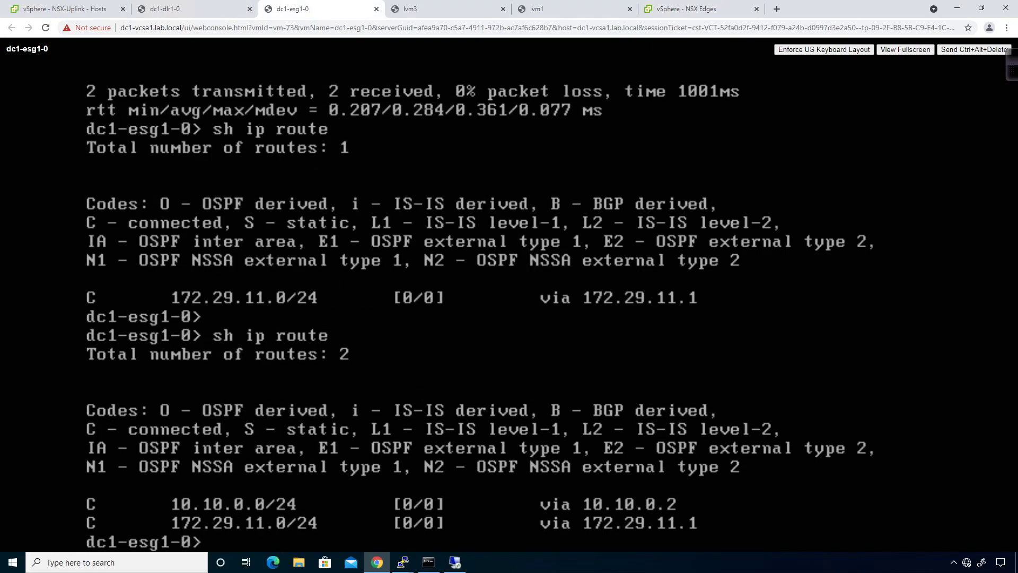
- Review the dc1-esg1 interfaces on the NSX Edges page and ping 10.10.0.1 from the dc1-esg1-0 console
click(679, 14)
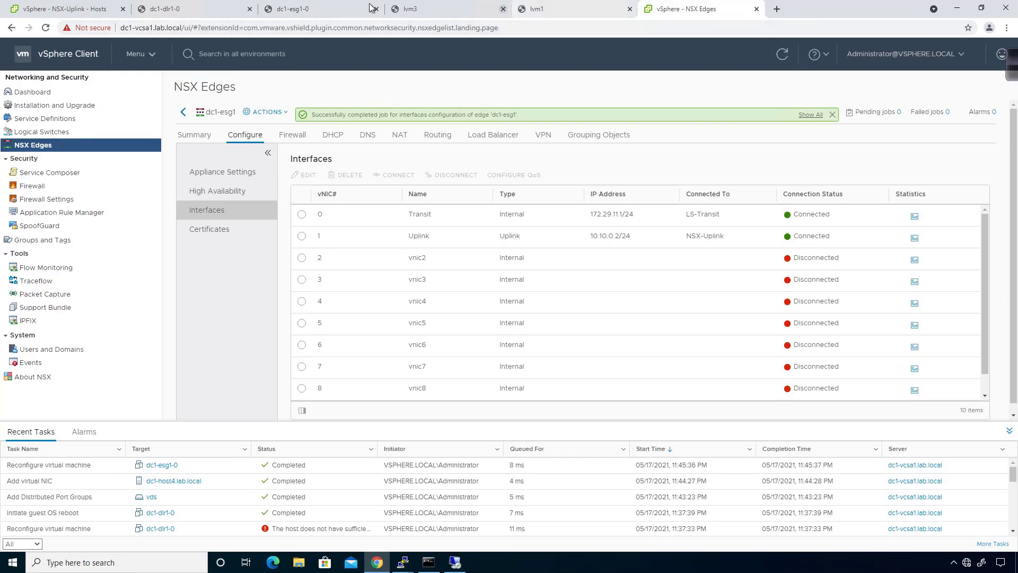
click(288, 7)
text(p)
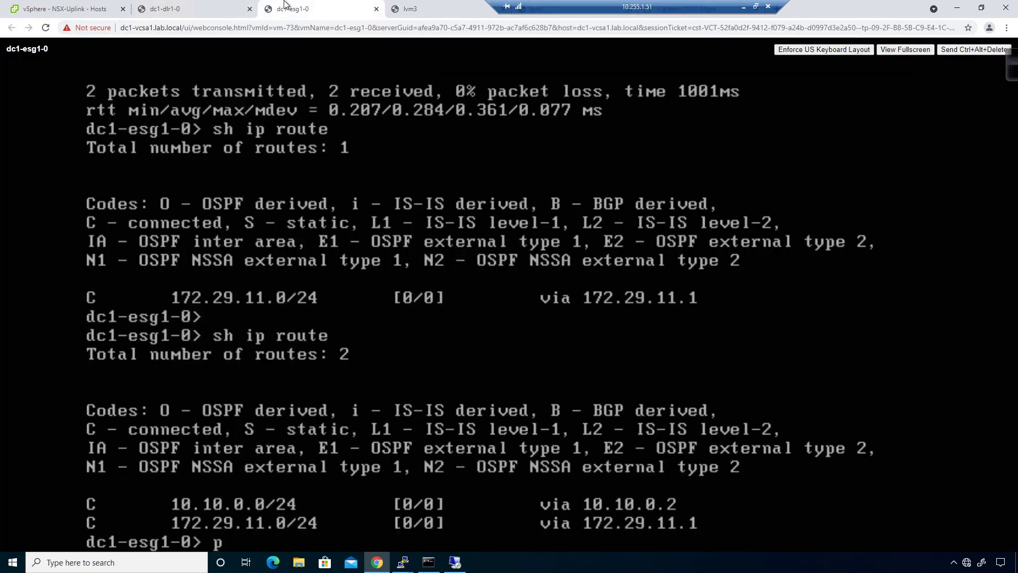
text(ing 10.10.0.1)
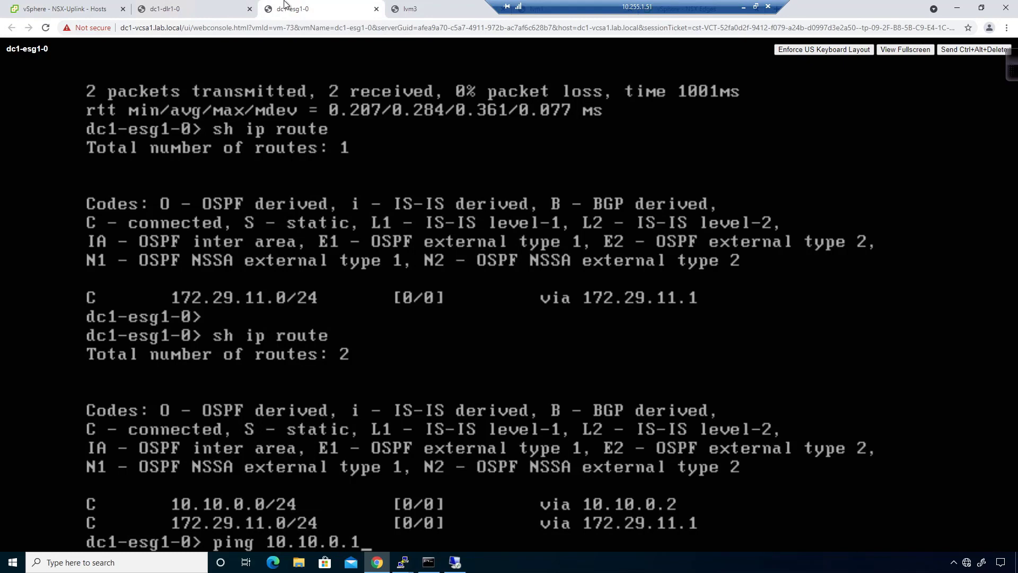
key(Return)
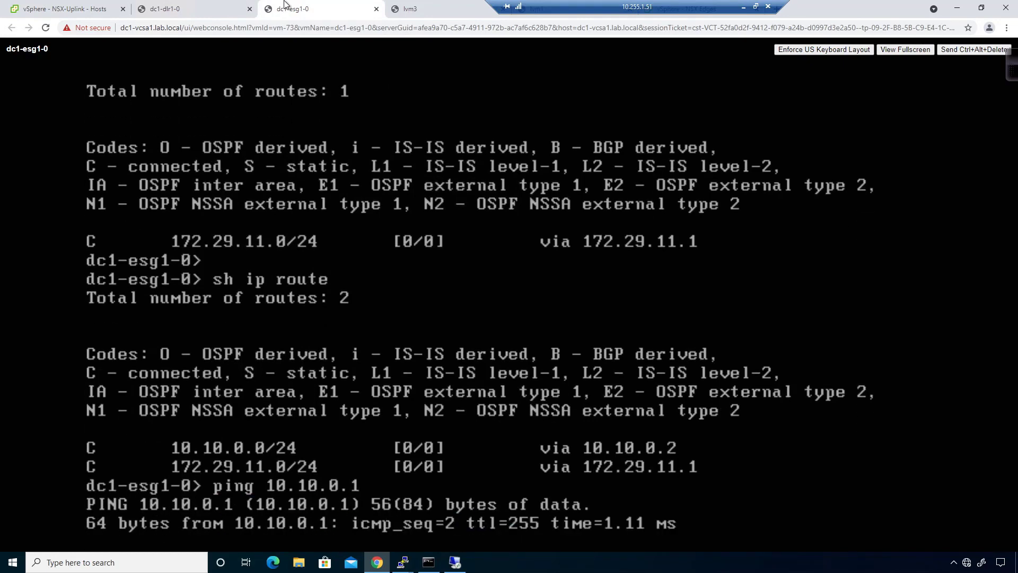
key(ctrl+c)
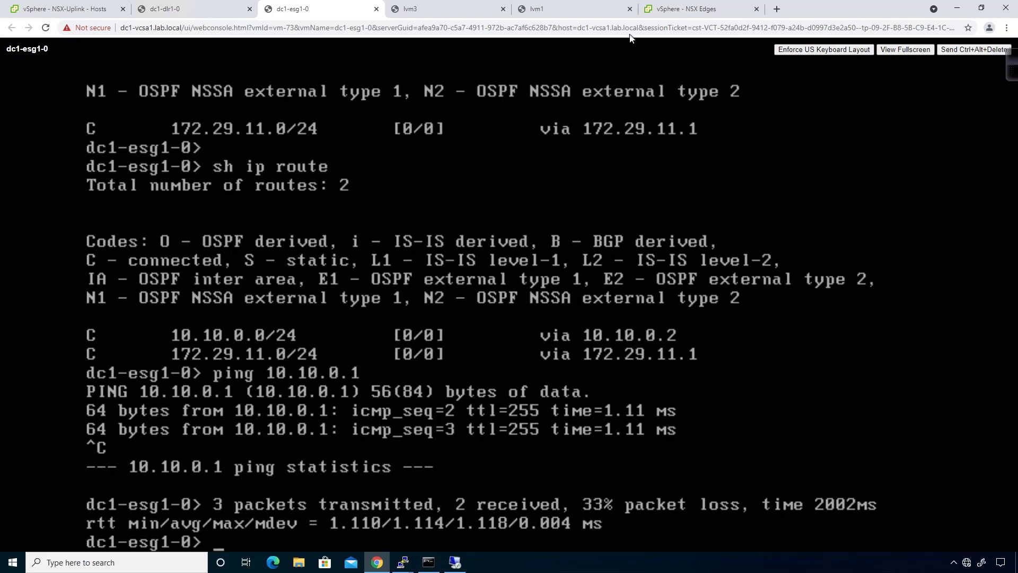
- Switch to the vSphere Client's NSX Edges page and leave the dc1-esg1 details for the list of edges
mouse_move(477, 11)
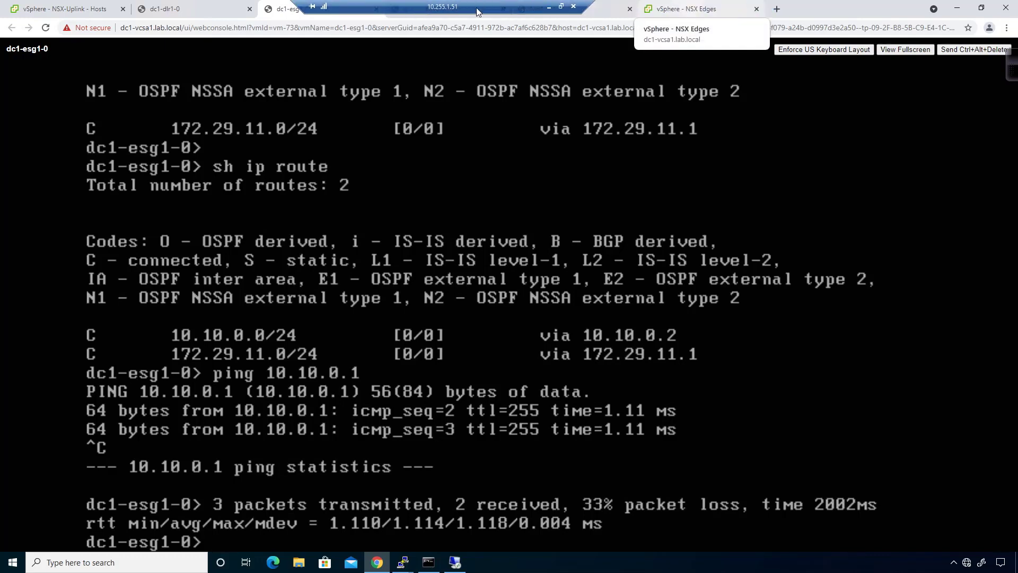
drag(477, 11, 634, 9)
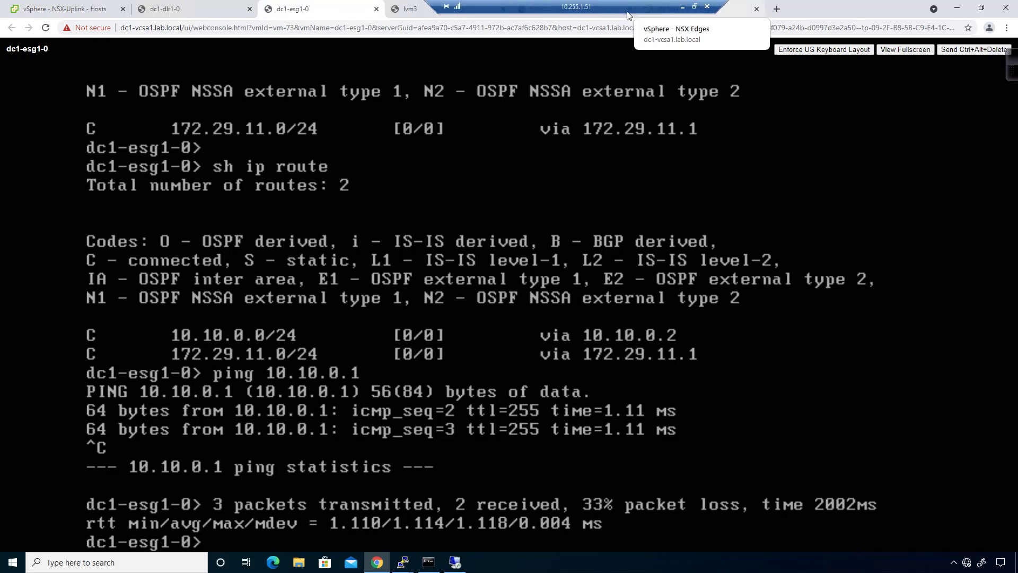
click(725, 11)
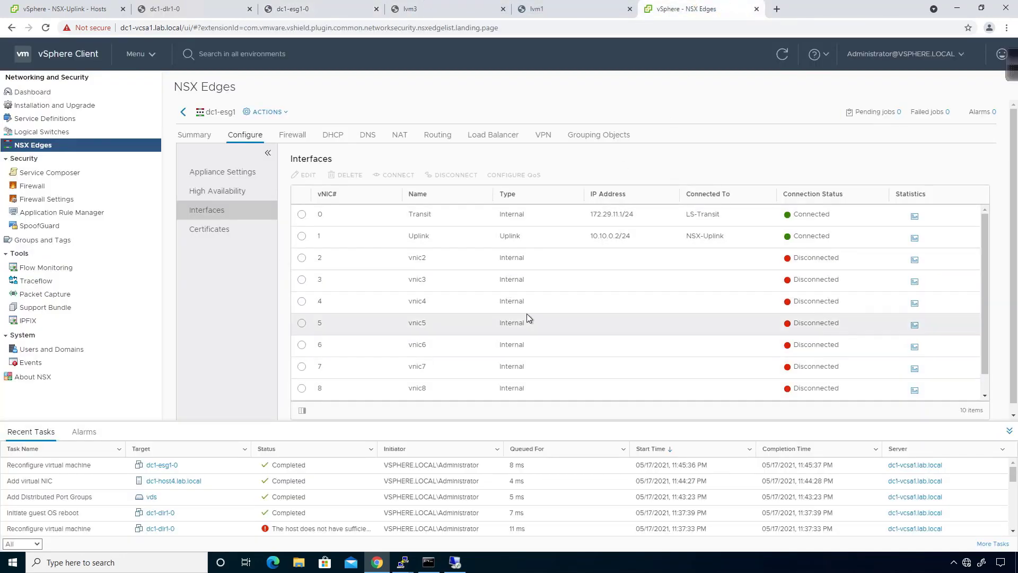
click(197, 135)
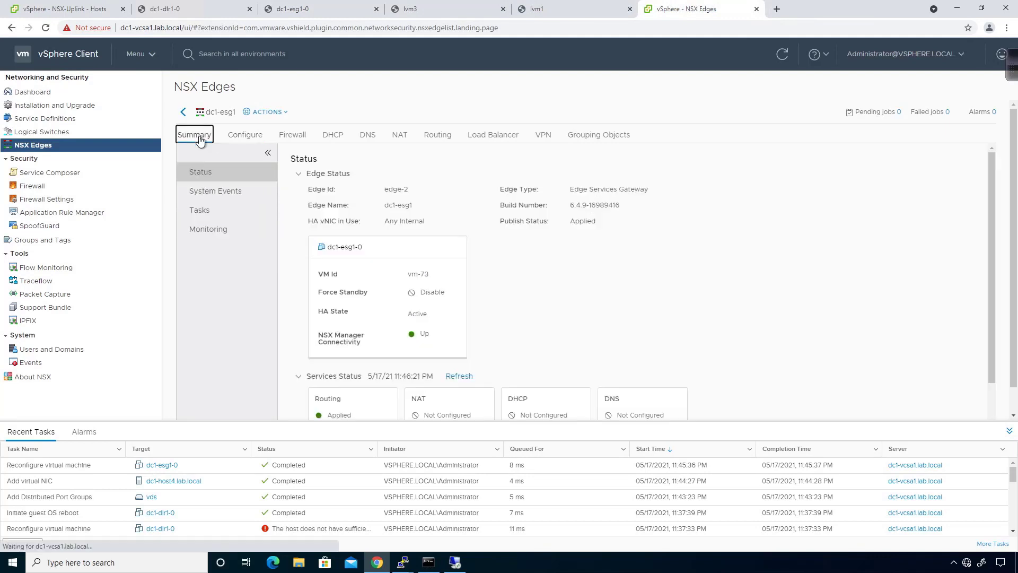
click(184, 113)
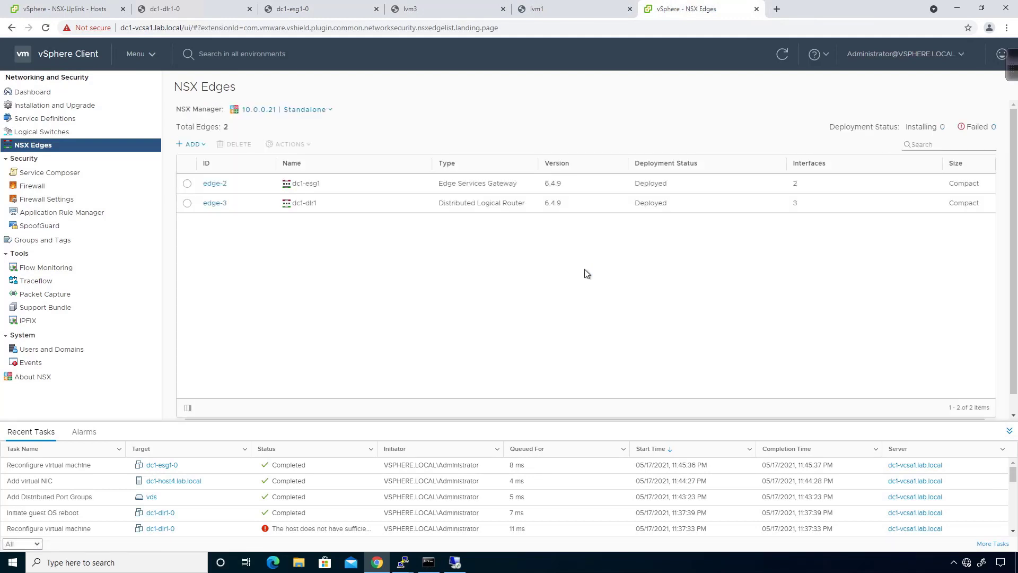
click(1002, 68)
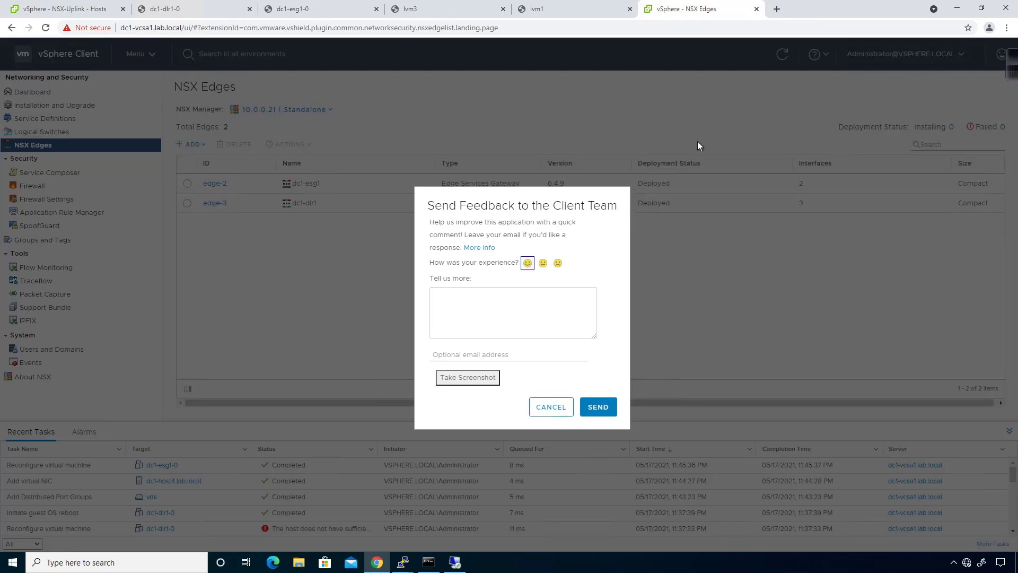
click(551, 406)
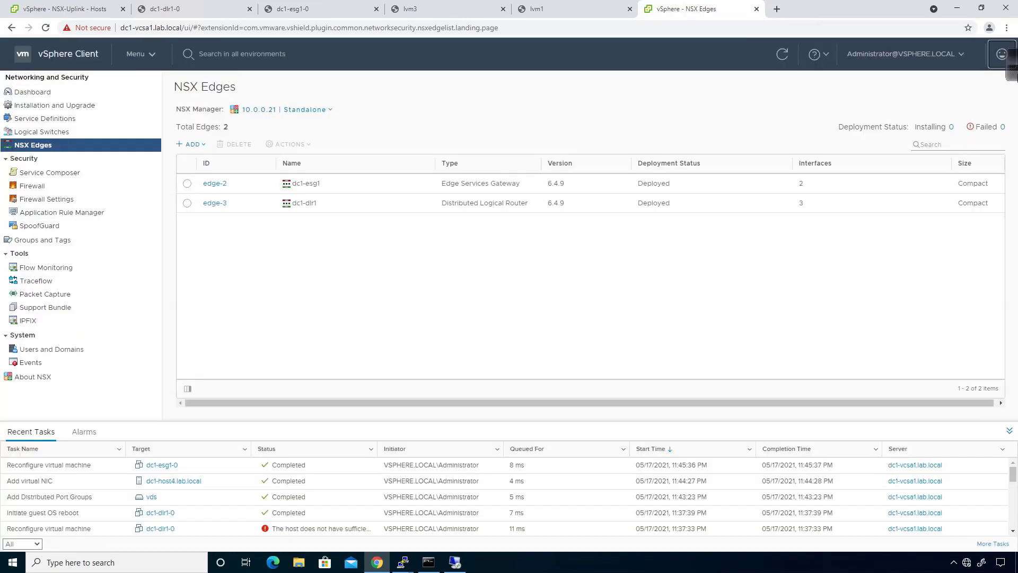
- With the annotation pen, sketch DLR with 0.0.0.0/, ESG and CSR1000v, with arrows leading from DLR to ESG to CSR1000v
click(1011, 75)
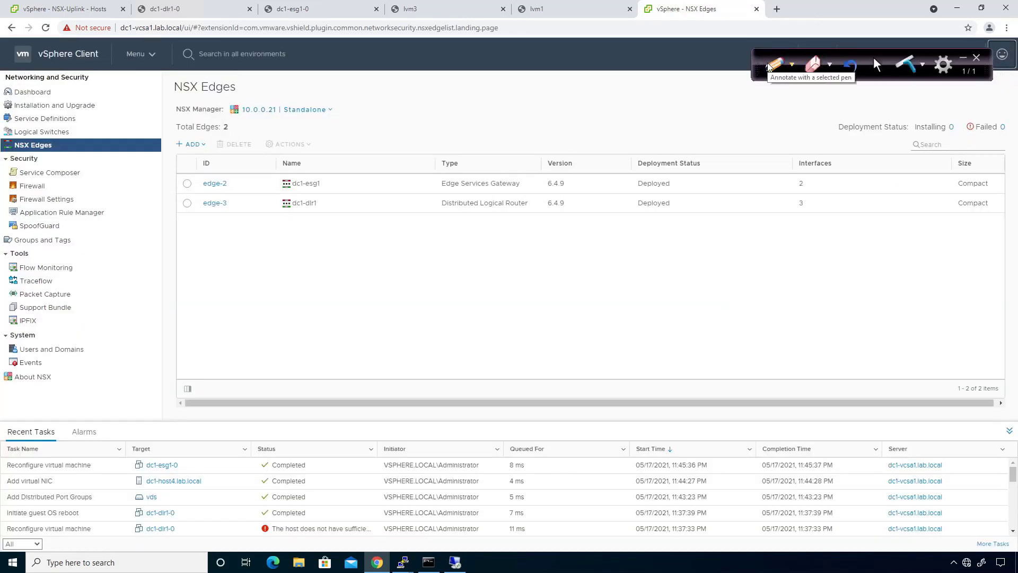
click(772, 65)
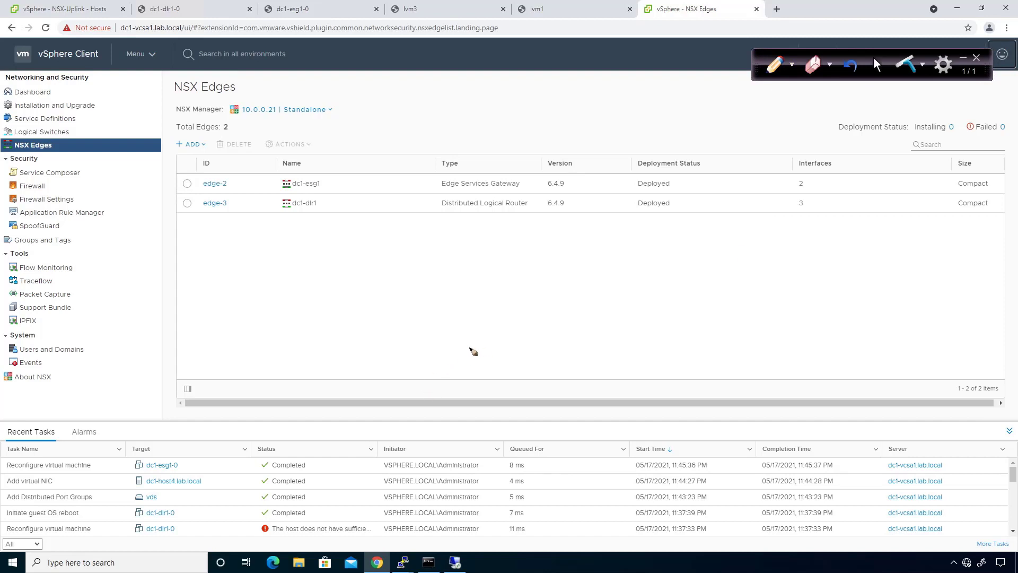
mouse_move(352, 274)
mouse_down()
mouse_move(366, 288)
mouse_move(398, 277)
mouse_move(404, 305)
mouse_move(391, 333)
mouse_move(403, 324)
mouse_move(437, 333)
mouse_move(450, 319)
mouse_move(527, 323)
mouse_move(516, 327)
mouse_up()
mouse_move(559, 277)
mouse_down()
mouse_move(551, 293)
mouse_move(575, 281)
mouse_move(583, 294)
mouse_move(595, 290)
mouse_up()
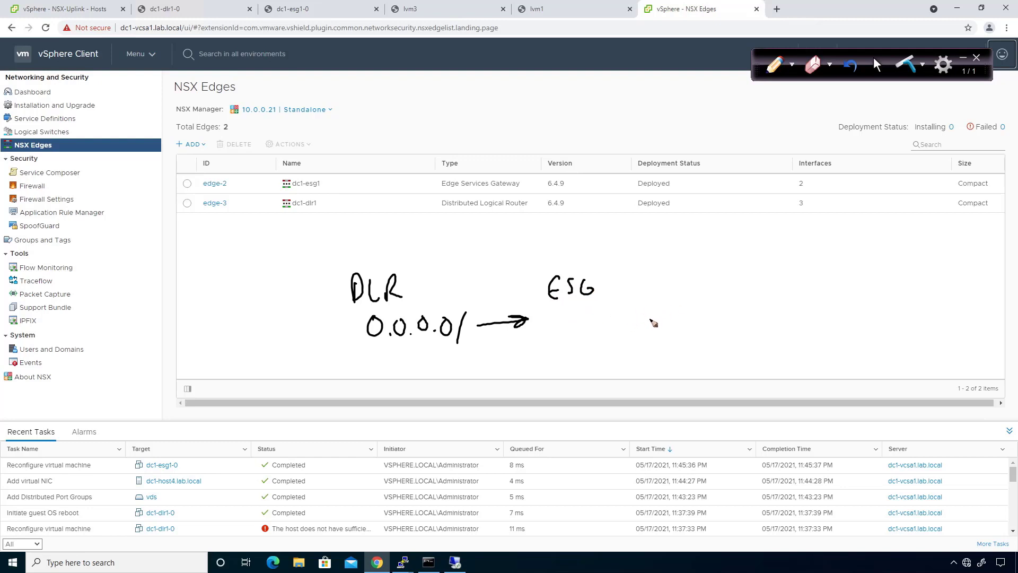
mouse_move(602, 323)
mouse_down()
mouse_move(674, 318)
mouse_move(658, 326)
mouse_up()
mouse_move(716, 281)
mouse_down()
mouse_move(707, 289)
mouse_move(722, 297)
mouse_move(785, 278)
mouse_move(844, 275)
mouse_up()
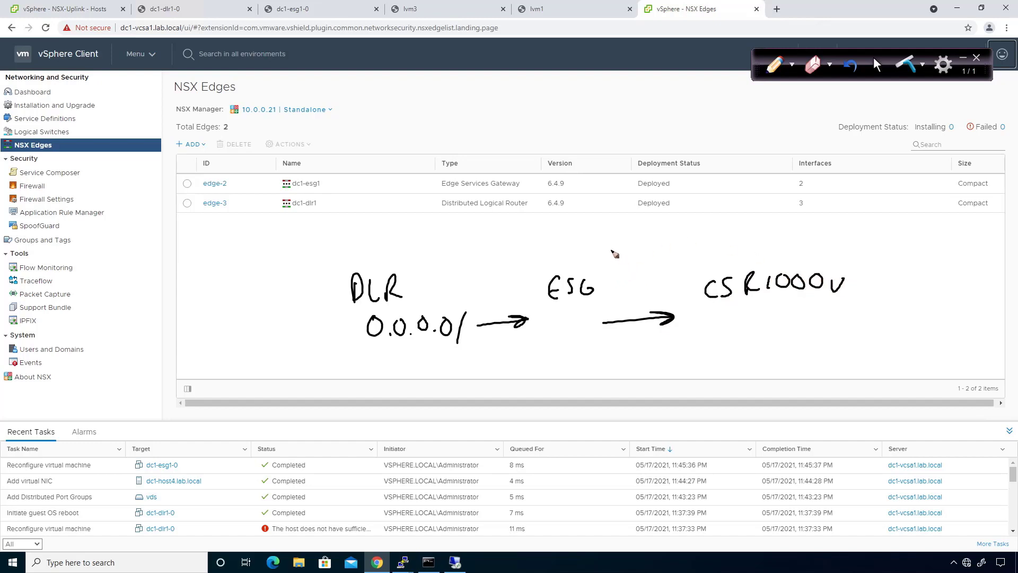
- Label the ESG-CSR1000v link 10.10.0.0/24 and the DLR-ESG link 172.29.11.0, and write 172.29.1.0 and 172.29.2.0 beside DLR
mouse_move(614, 250)
mouse_down()
mouse_move(646, 258)
mouse_move(718, 245)
mouse_move(710, 252)
mouse_up()
click(634, 258)
drag(717, 243, 715, 256)
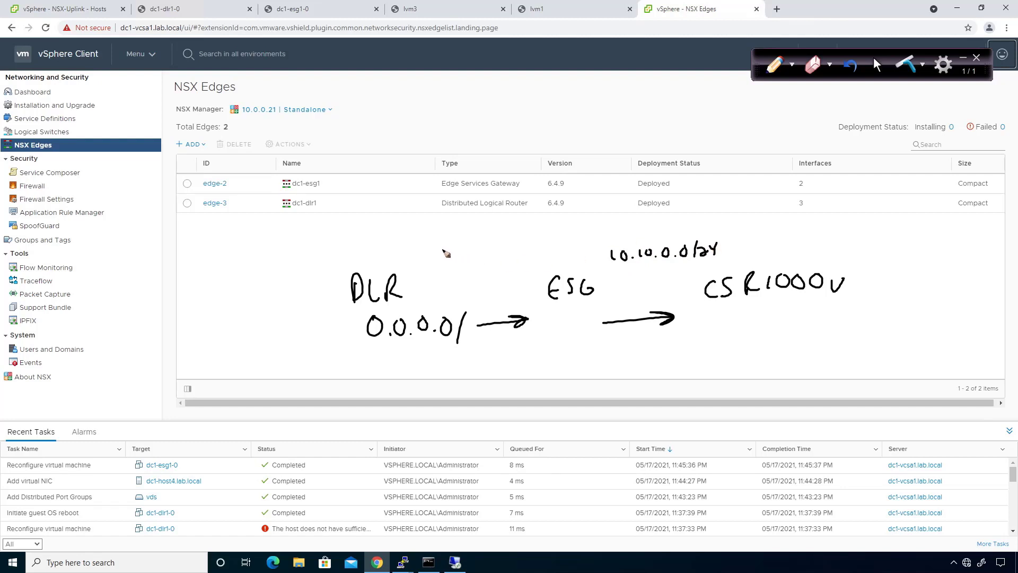
drag(426, 254, 504, 250)
drag(268, 264, 333, 256)
mouse_move(270, 286)
mouse_down()
mouse_move(324, 281)
mouse_move(345, 265)
mouse_up()
click(334, 279)
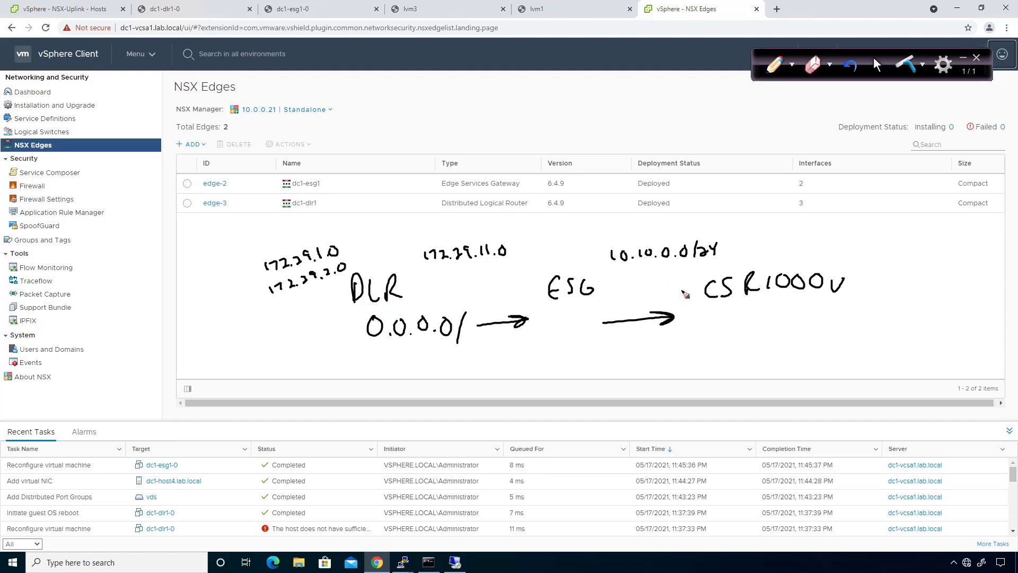
- Draw a return arrow from CSR1000v toward ESG and write 172.29.1.0 + 172.29.2.0 with next hop 10.10.0.2 beneath CSR1000v
drag(703, 291, 667, 295)
drag(253, 271, 261, 300)
mouse_move(696, 330)
mouse_down()
mouse_move(907, 331)
mouse_move(928, 317)
mouse_up()
click(915, 329)
mouse_move(764, 351)
mouse_down()
mouse_move(764, 361)
mouse_move(812, 349)
mouse_move(878, 356)
mouse_up()
click(789, 357)
click(815, 357)
key(ctrl+z)
key(ctrl+z)
click(822, 354)
click(851, 357)
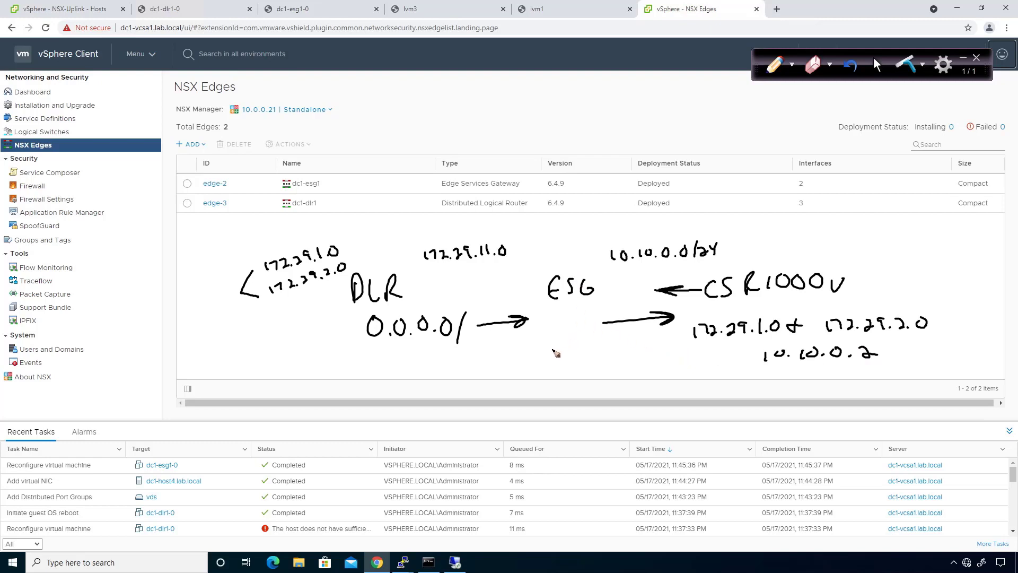
- Beneath ESG, write the 172.29.1.0 and 2.0 networks with an arrow toward DLR and next hop 172.29.11.2
mouse_move(537, 341)
mouse_down()
mouse_move(601, 349)
mouse_move(627, 339)
mouse_move(618, 365)
mouse_move(626, 355)
mouse_move(554, 375)
mouse_move(571, 382)
mouse_move(538, 396)
mouse_up()
click(618, 366)
drag(542, 389, 650, 390)
click(629, 391)
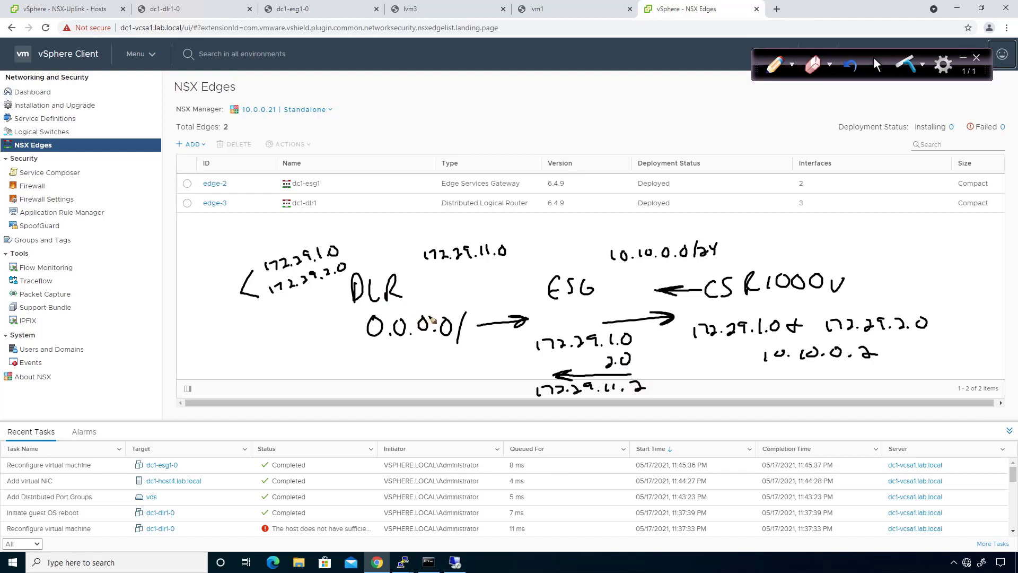
- Write the default route 0/0 with an outgoing arrow above ESG, and next hop 11.1 beneath the DLR-to-ESG arrow
mouse_move(550, 237)
mouse_down()
mouse_move(561, 259)
mouse_move(576, 239)
mouse_move(633, 233)
mouse_move(625, 237)
mouse_up()
click(556, 254)
key(ctrl+z)
key(ctrl+z)
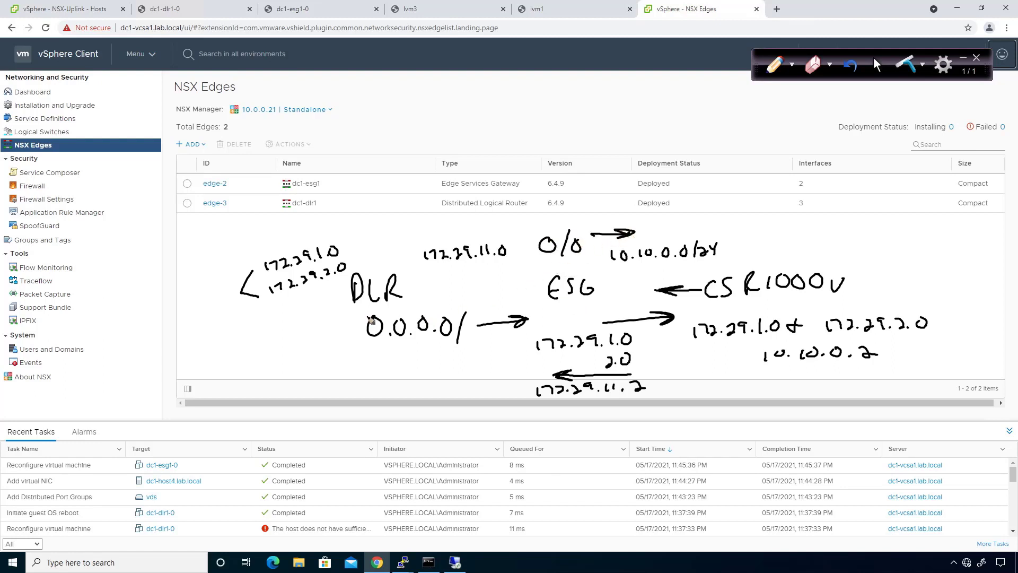
drag(474, 351, 473, 362)
drag(481, 351, 481, 363)
click(488, 360)
drag(496, 351, 496, 363)
- Write next hop 10.10.0.1 beside the 0/0 arrow, and clear all annotations from the screen
mouse_move(653, 227)
mouse_down()
mouse_move(653, 238)
mouse_move(706, 228)
mouse_move(719, 237)
mouse_up()
click(671, 237)
click(697, 237)
click(714, 238)
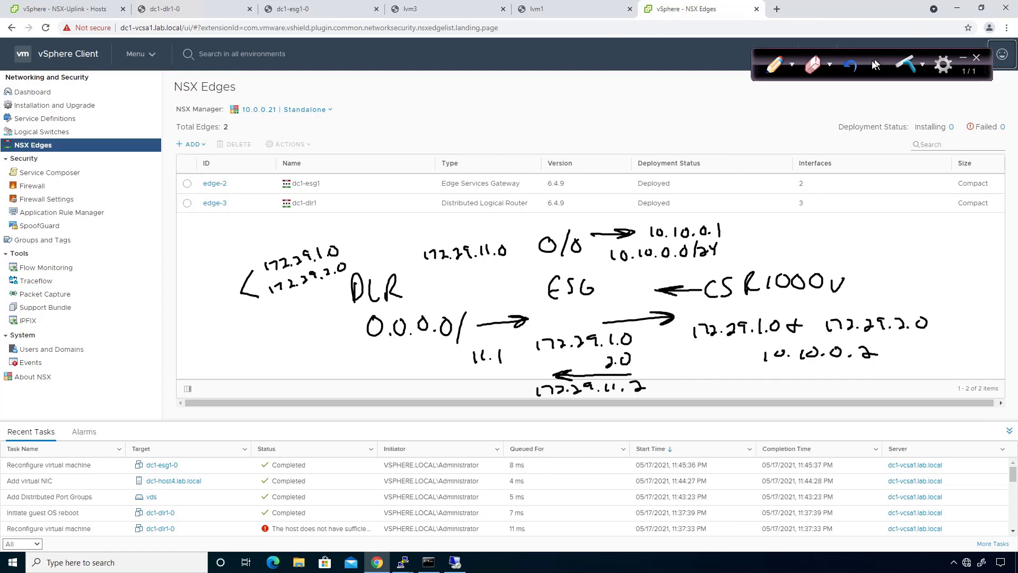
click(876, 65)
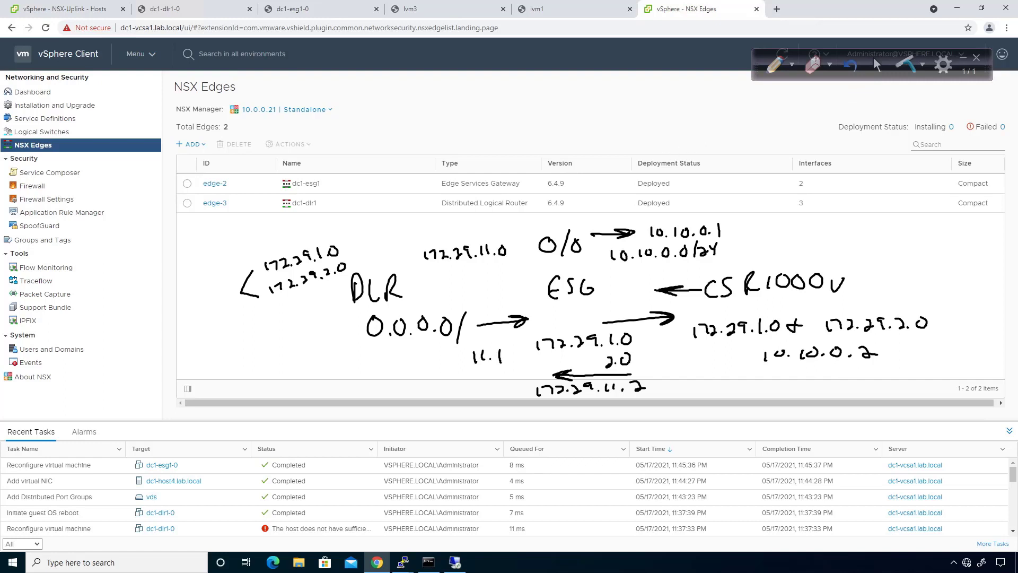
click(909, 67)
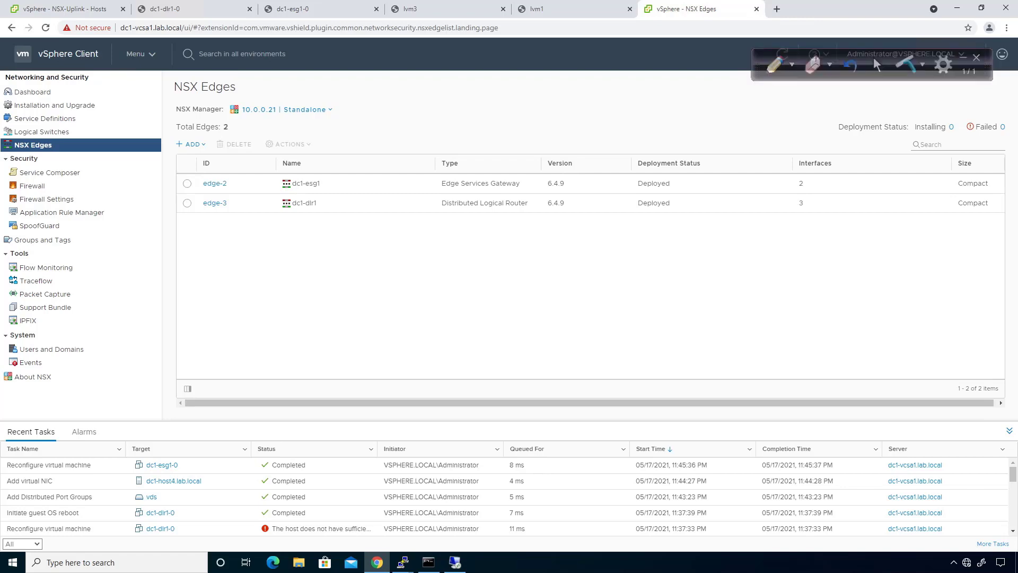
- In the R2 router session, exit subinterface configuration and add a static route to 172.29.1.0 255.255.255.0 via 10.10.0.2
key(alt+Tab)
key(Return)
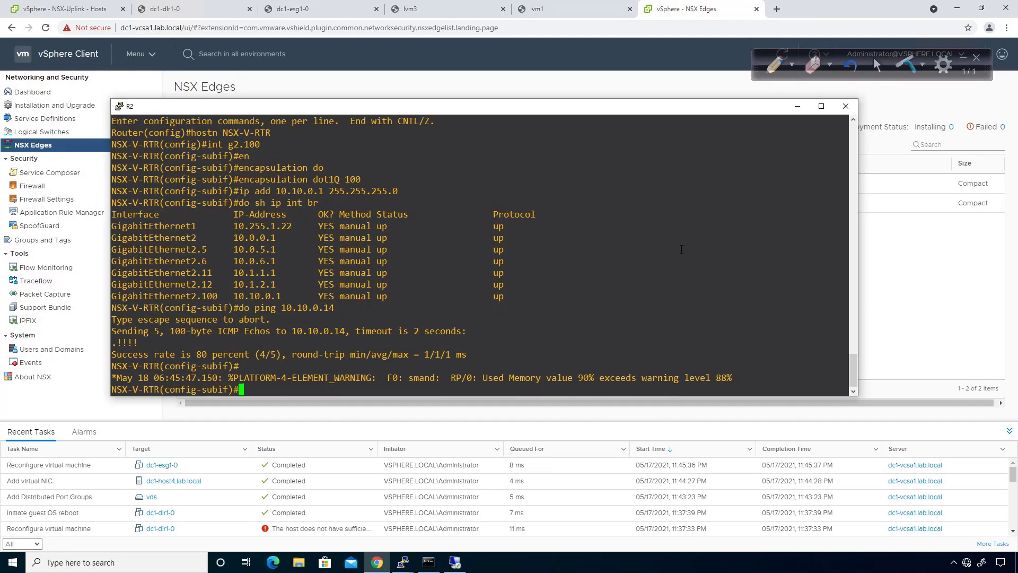
text(exit)
key(Return)
text(ip route)
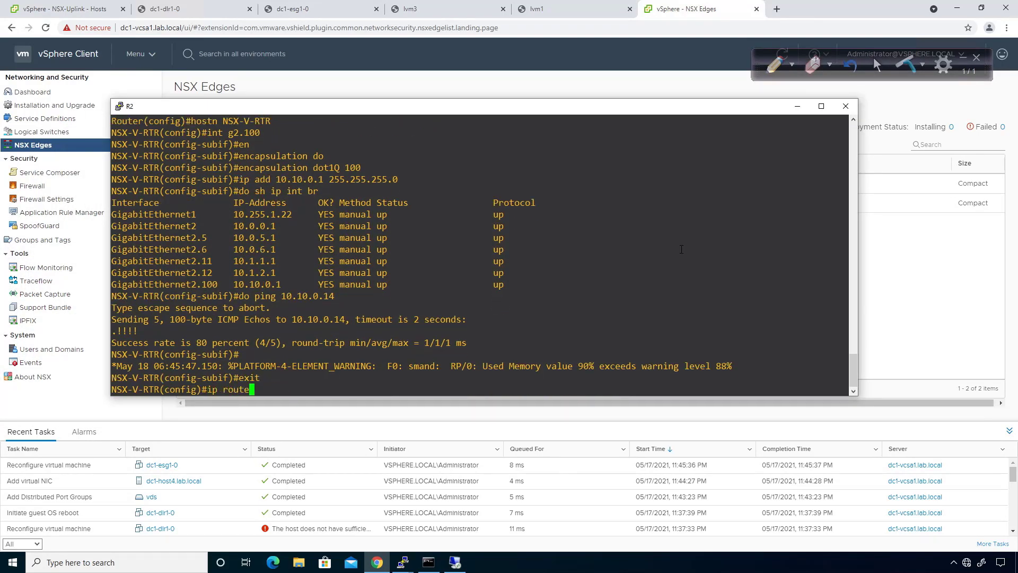
text( 172.29.1.0 255.255.255.0 10.10.10)
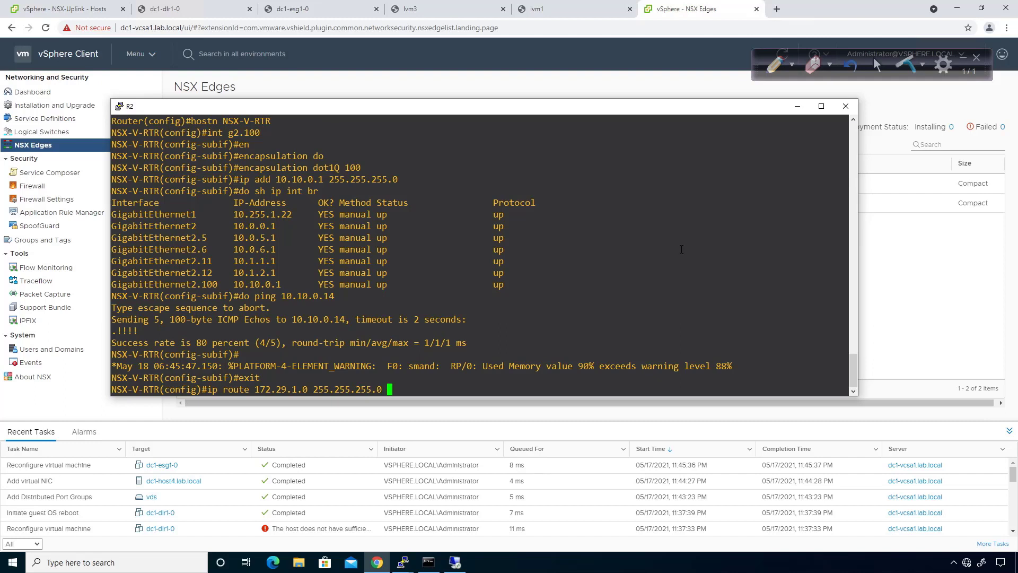
key(BackSpace)
key(BackSpace)
text(0.2)
key(Return)
- Reuse the previous route command to add a static route to 172.29.2.0 255.255.255.0 via 10.10.0.2
key(Up)
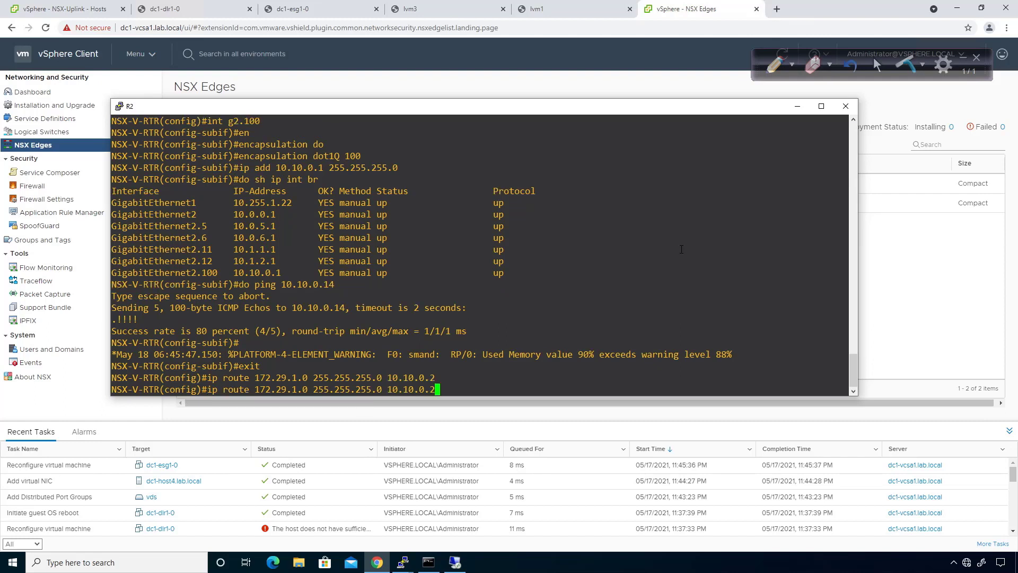
key(Left)
key(Left)
key(Left)
key(Left)
key(Left)
key(Left)
key(Left)
key(Left)
key(Left)
key(Left)
key(Left)
key(Left)
key(Left)
key(Left)
key(Left)
key(Left)
key(Left)
key(Left)
key(Left)
key(Left)
key(BackSpace)
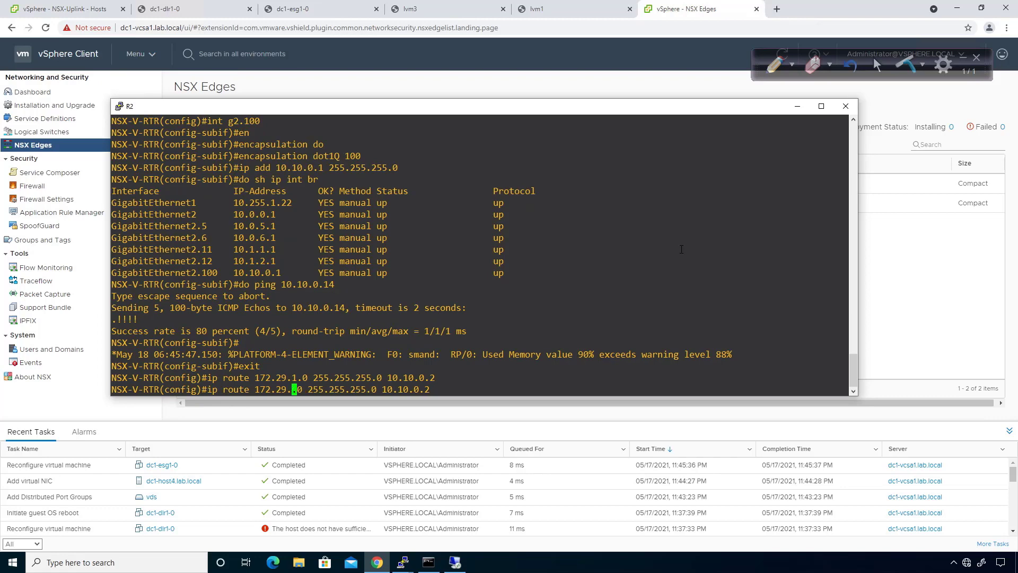
text(2)
key(Return)
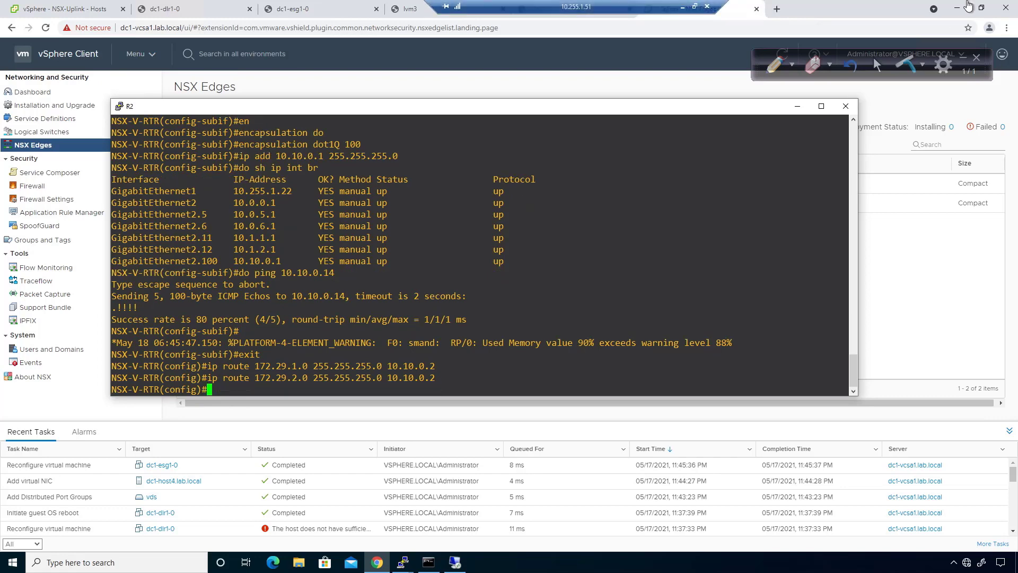
- List the router's IP routes, examine the static 172.29.0.0 entries, and return to the NSX Edges page
text(do sh ip ro)
key(Return)
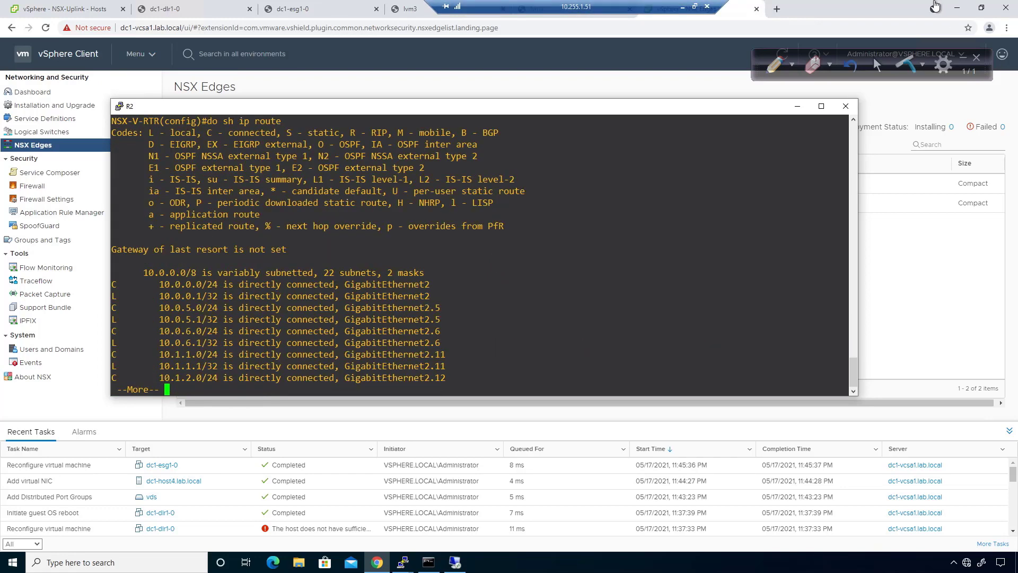
key(space)
key(space)
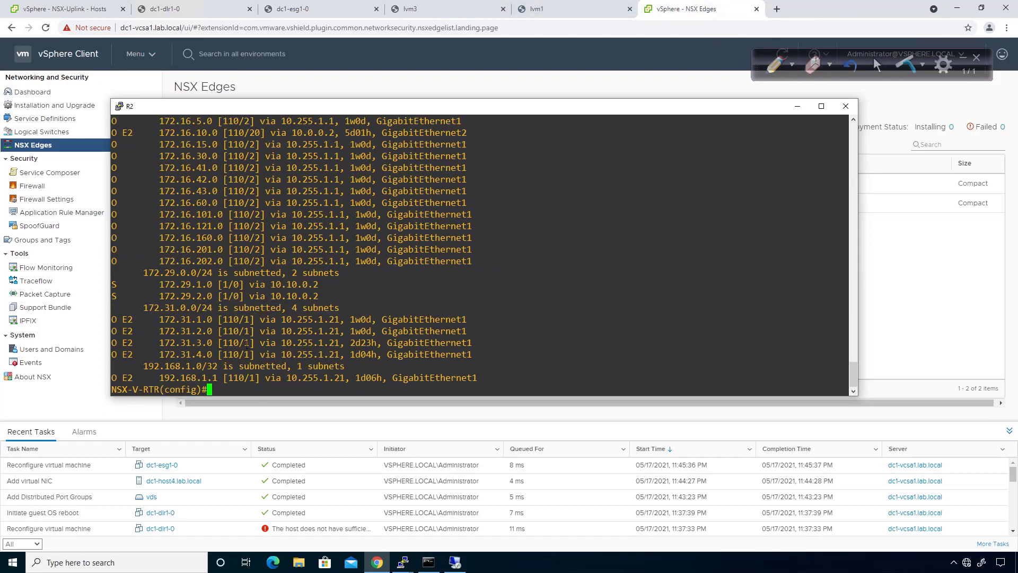
scroll(247, 343, up, 4)
scroll(246, 343, up, 4)
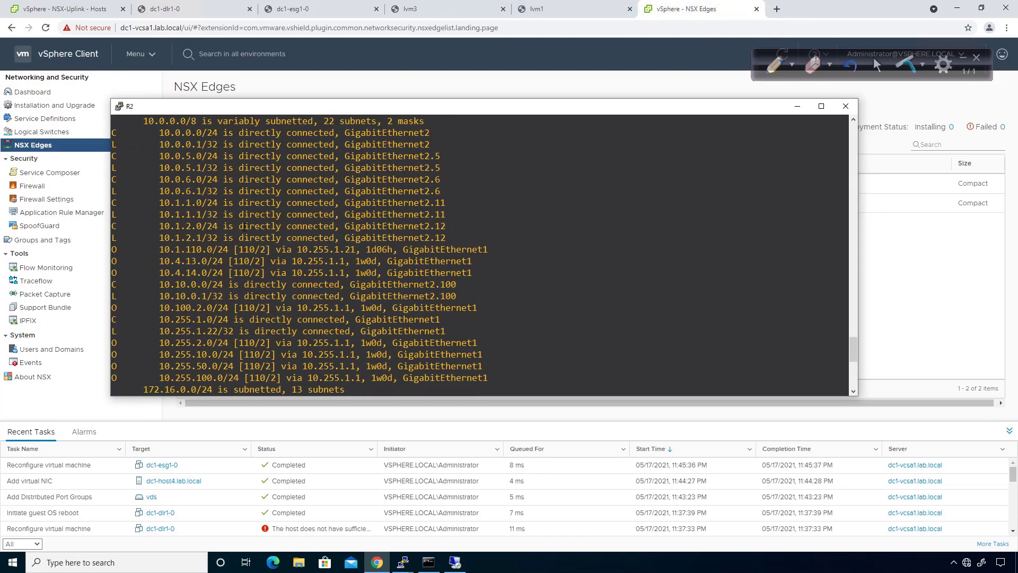
scroll(223, 282, down, 8)
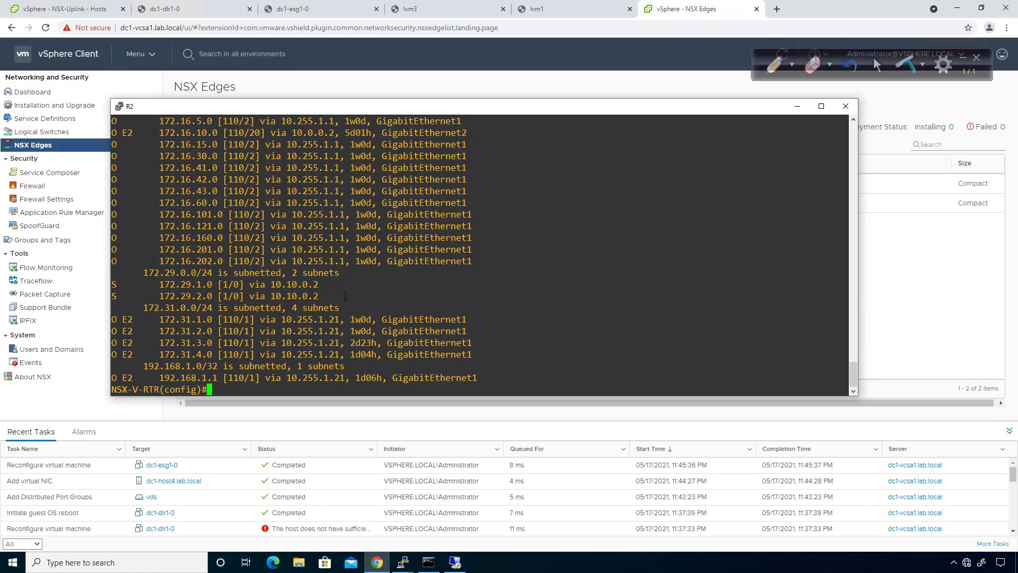
drag(346, 295, 99, 287)
click(947, 295)
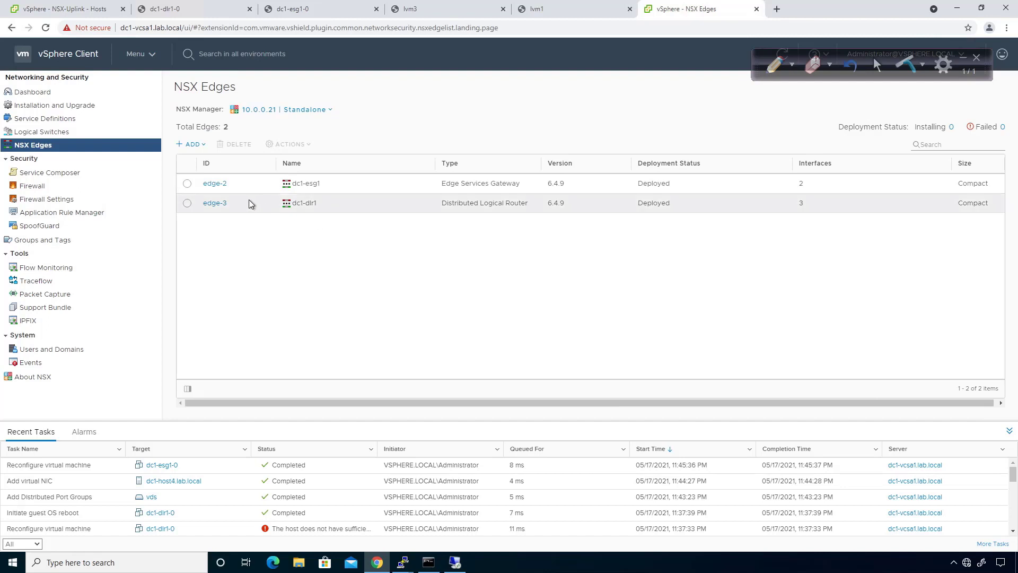
- On edge dc1-esg1, add a static route to network 172.29.1.0/24 through the Transit interface
click(215, 183)
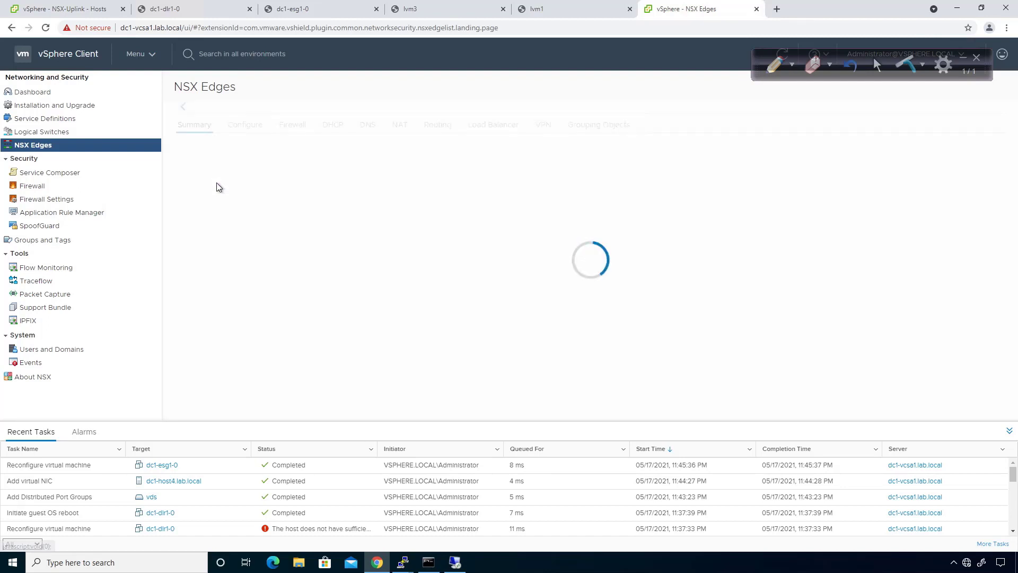
click(435, 134)
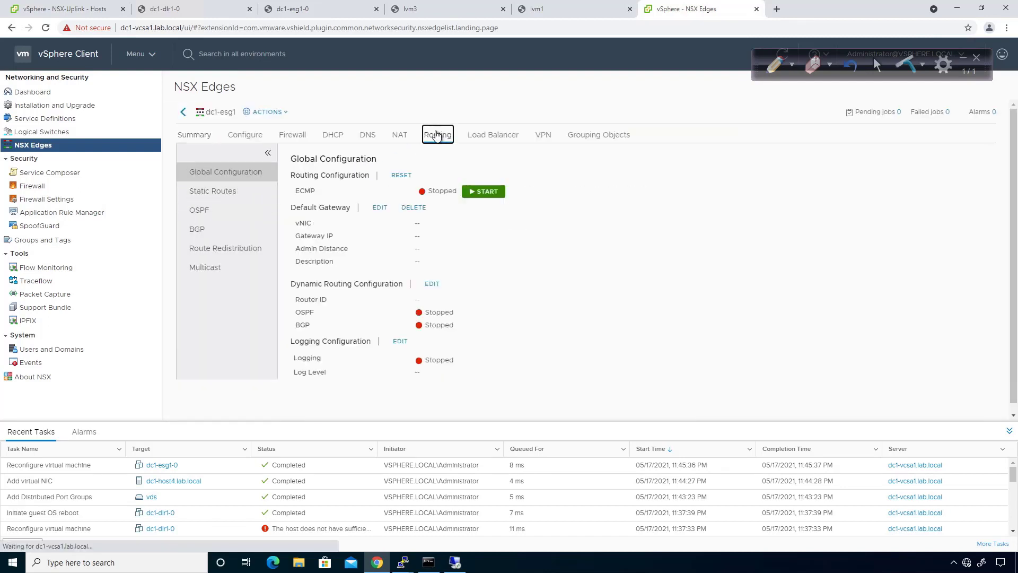
click(227, 196)
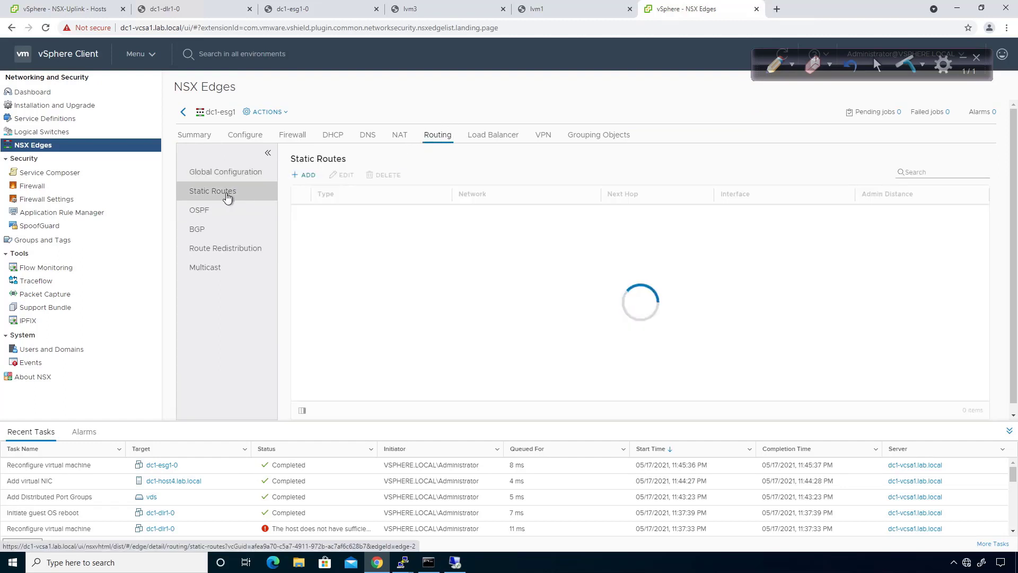
click(306, 177)
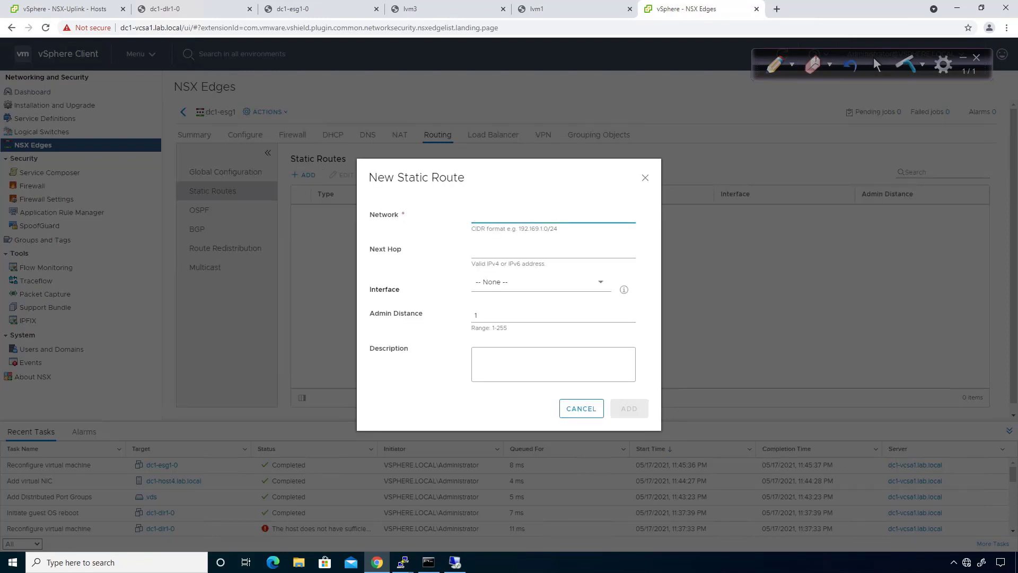
text(172.29.1.0/24)
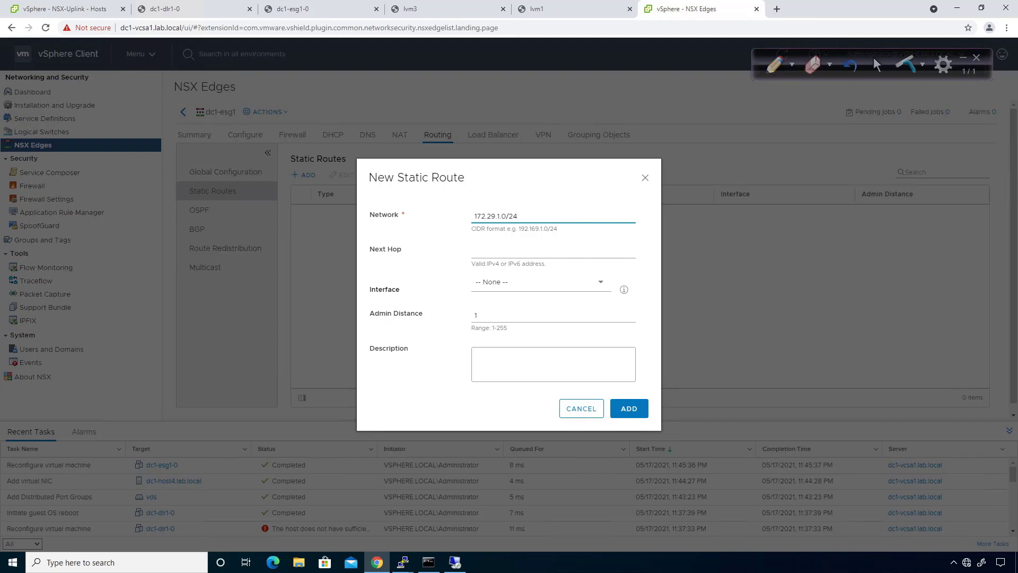
click(546, 284)
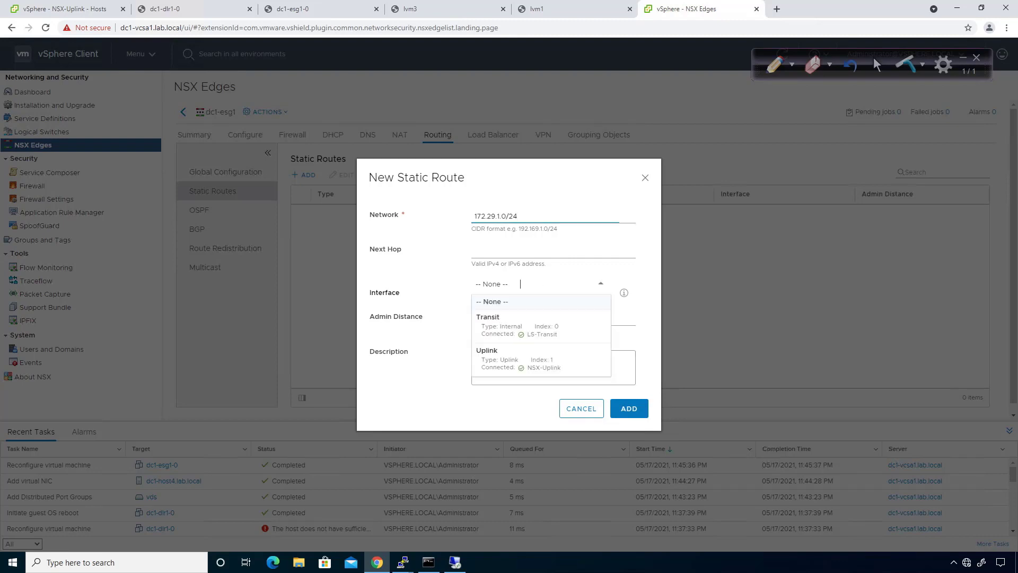
click(533, 331)
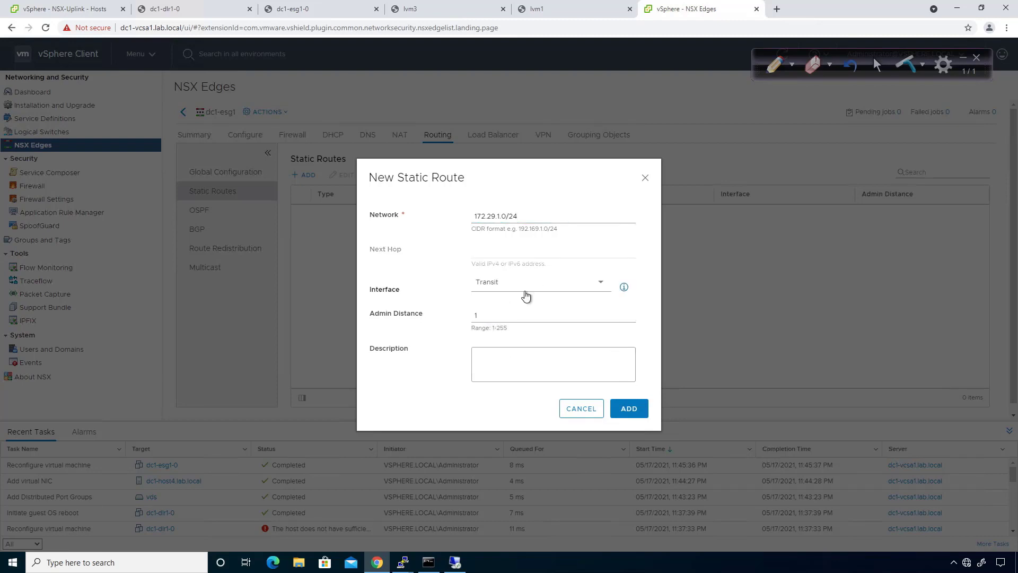
click(629, 409)
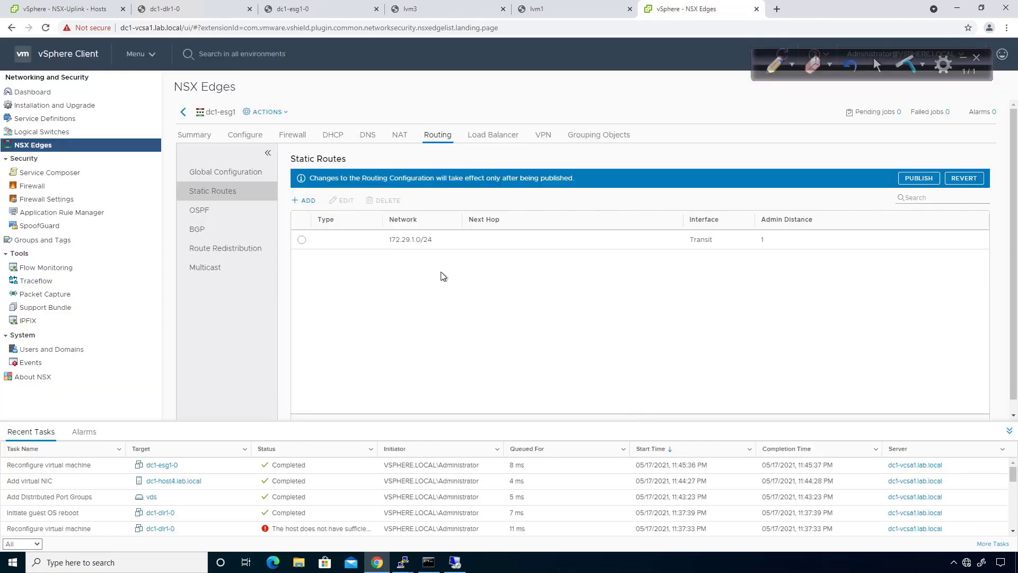
- Add a second static route to network 172.29.2.0/24 with next hop 172.29.11.2, and publish the routing changes
click(303, 202)
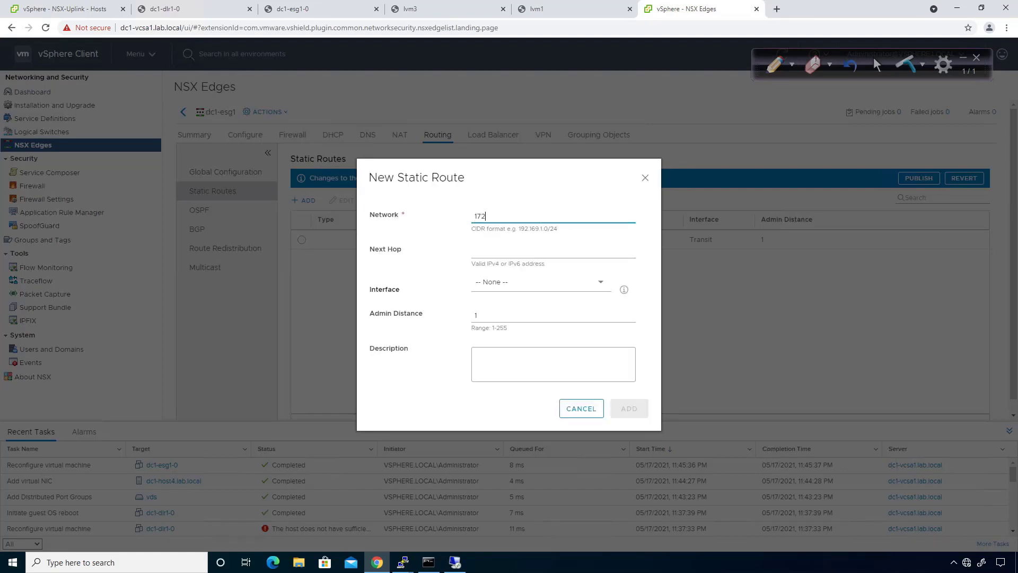
text(172.29.2.0/24)
key(Tab)
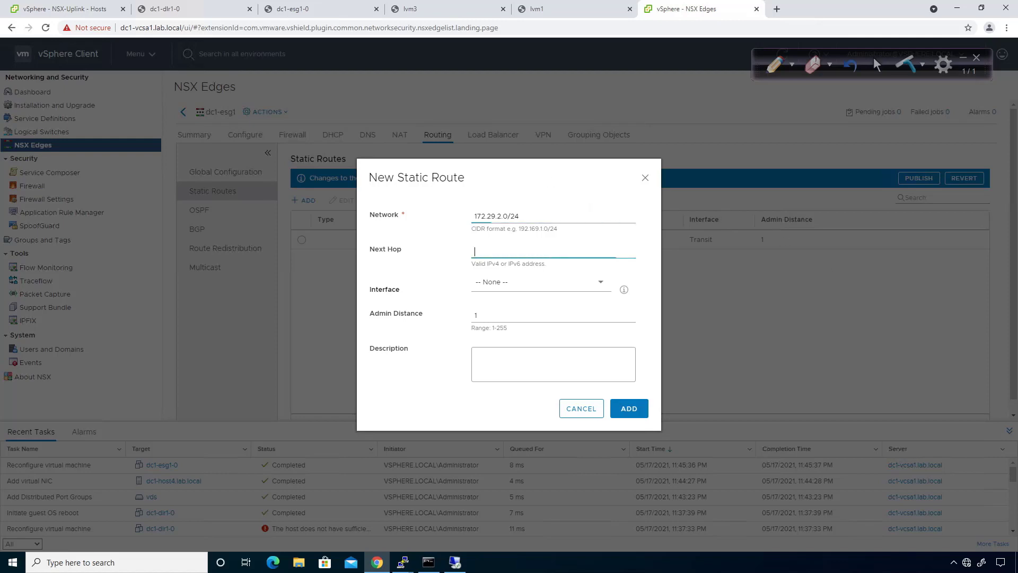
text(172)
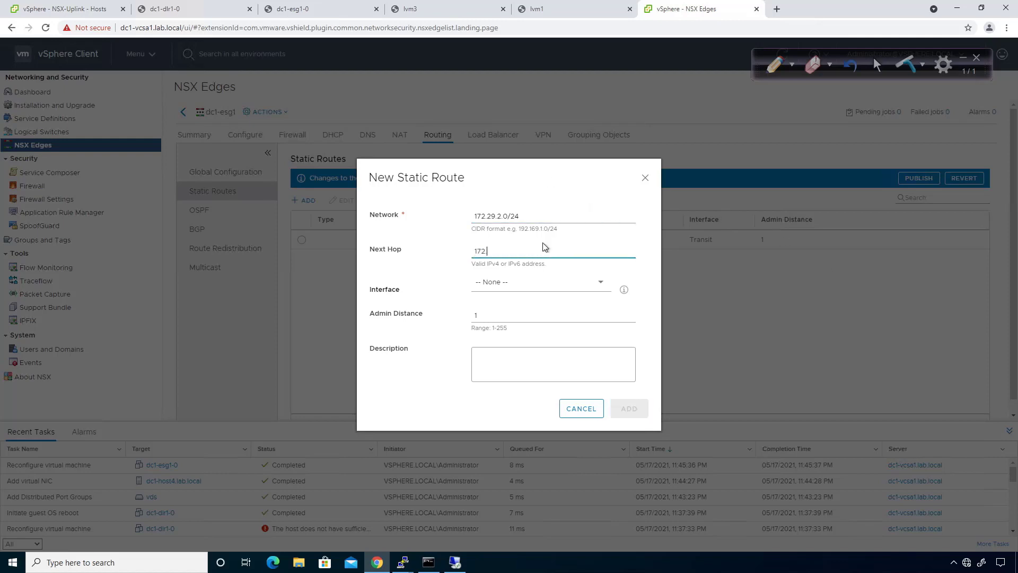
text(.29.11.2)
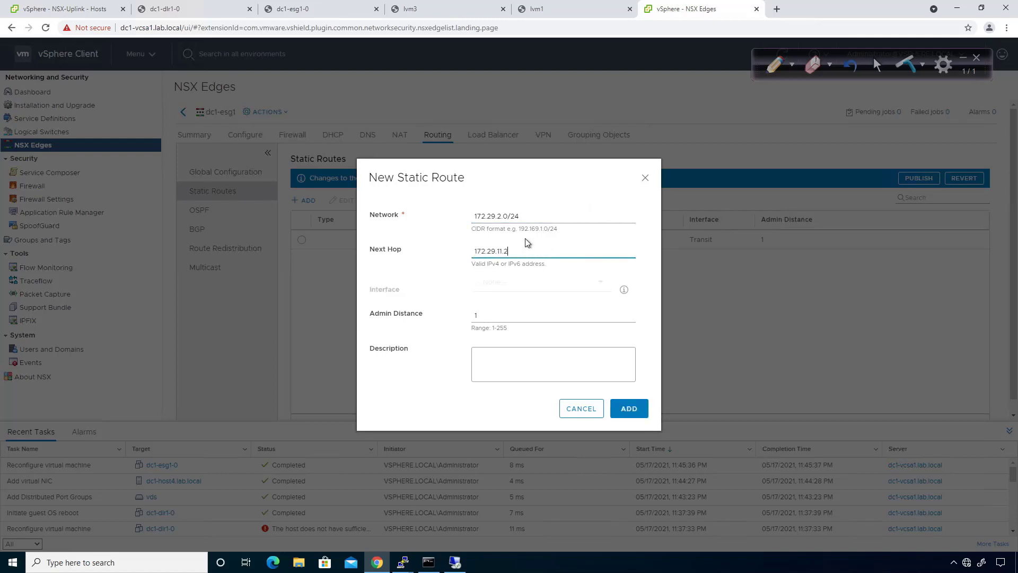
click(645, 413)
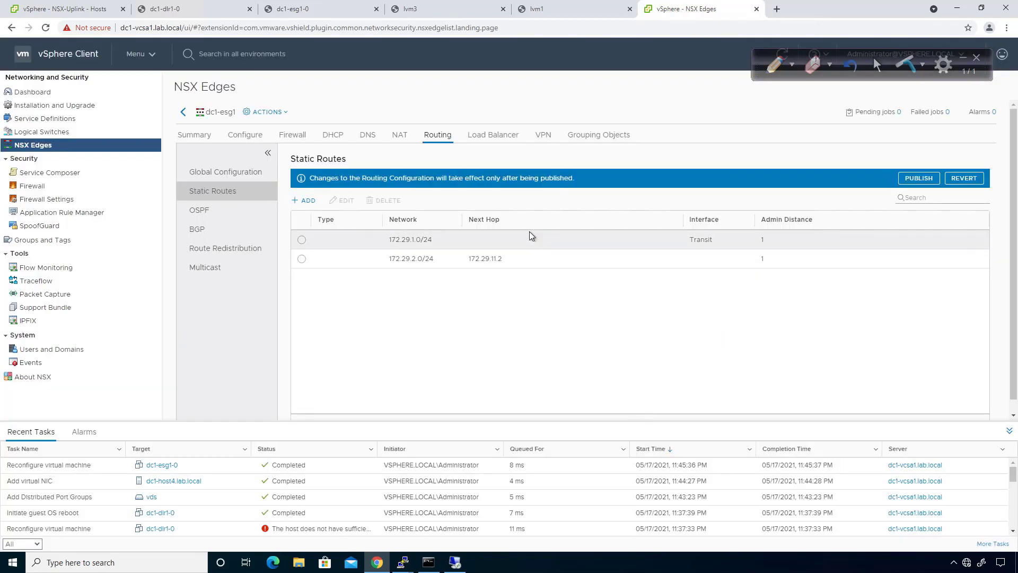
click(919, 178)
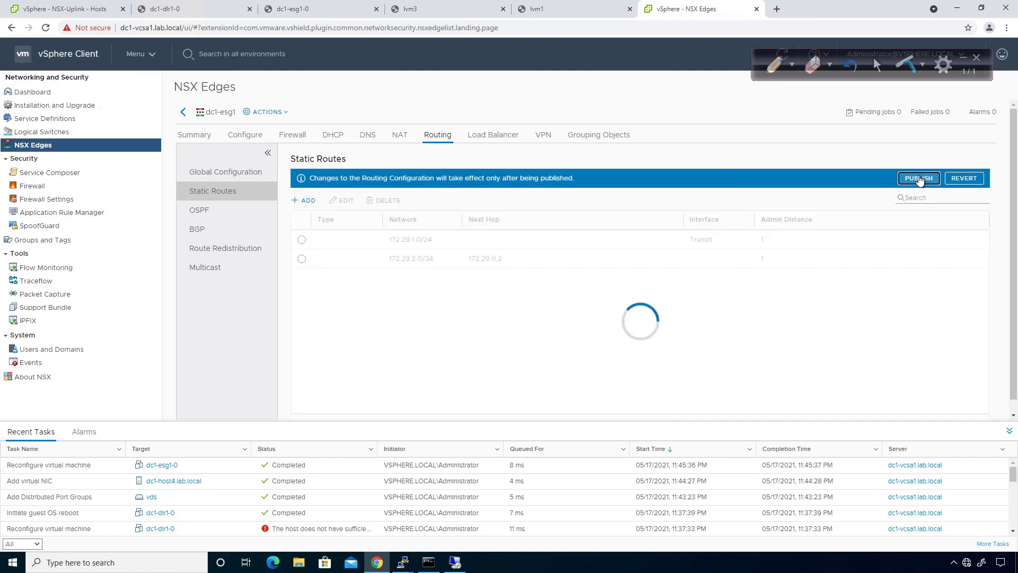
- In the dc1-esg1-0 console, list the IP routes again and check the static entries for the 172.29 networks
click(292, 13)
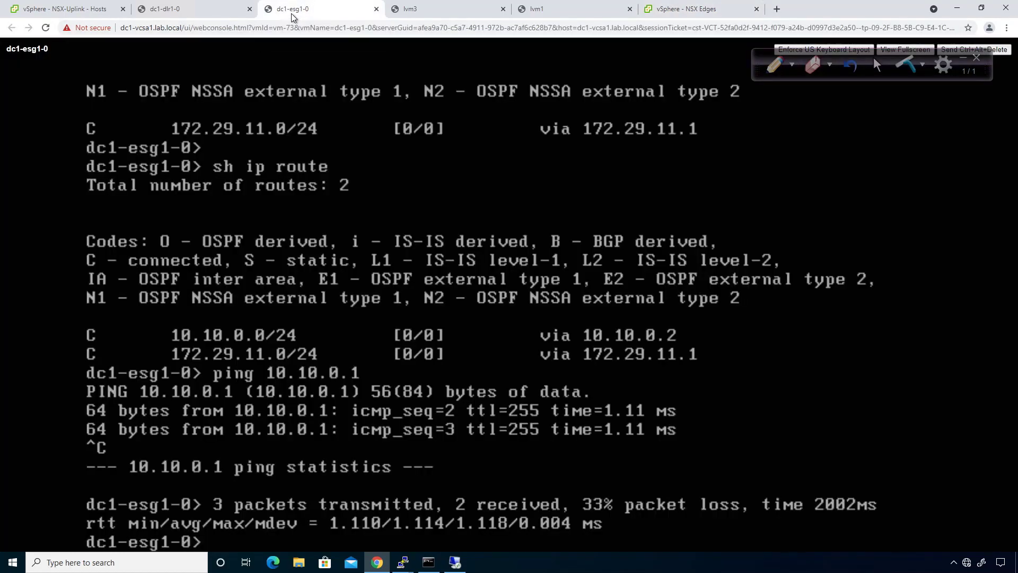
key(Up)
key(Up)
key(Return)
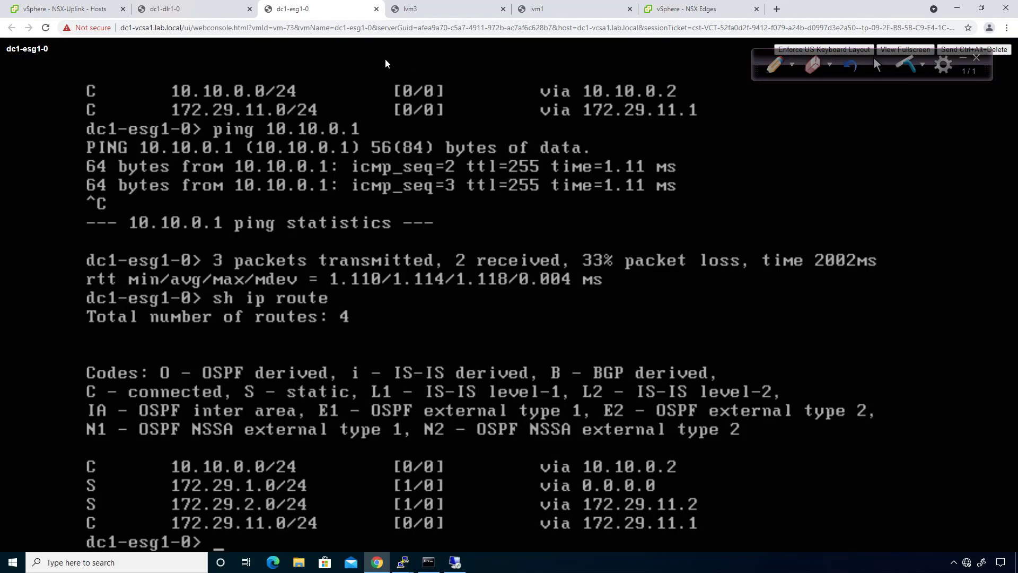
- In the dc1-dlr1-0 console, list the IP routes with sh ip route to check the default route
click(154, 9)
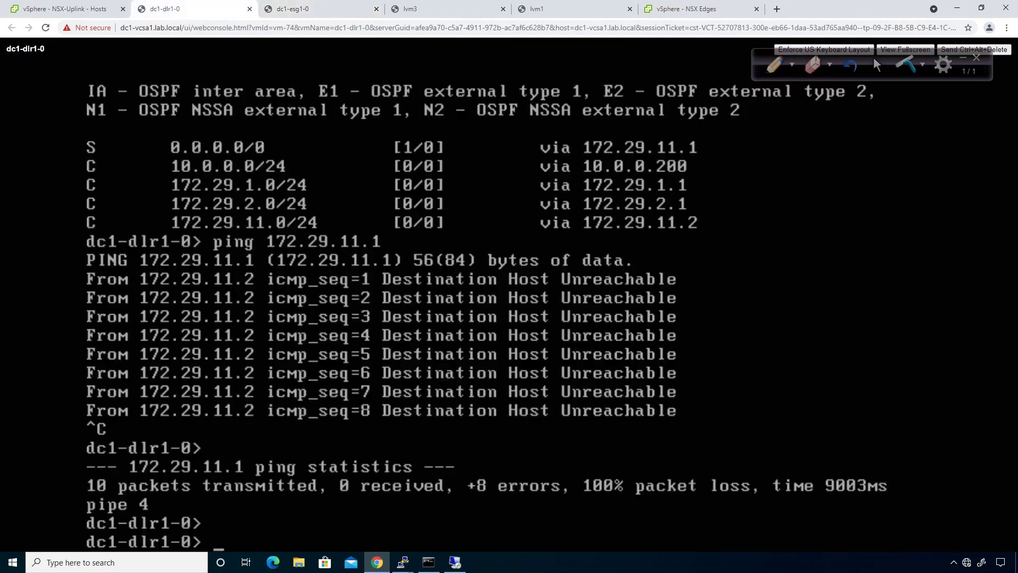
text(sh ip route)
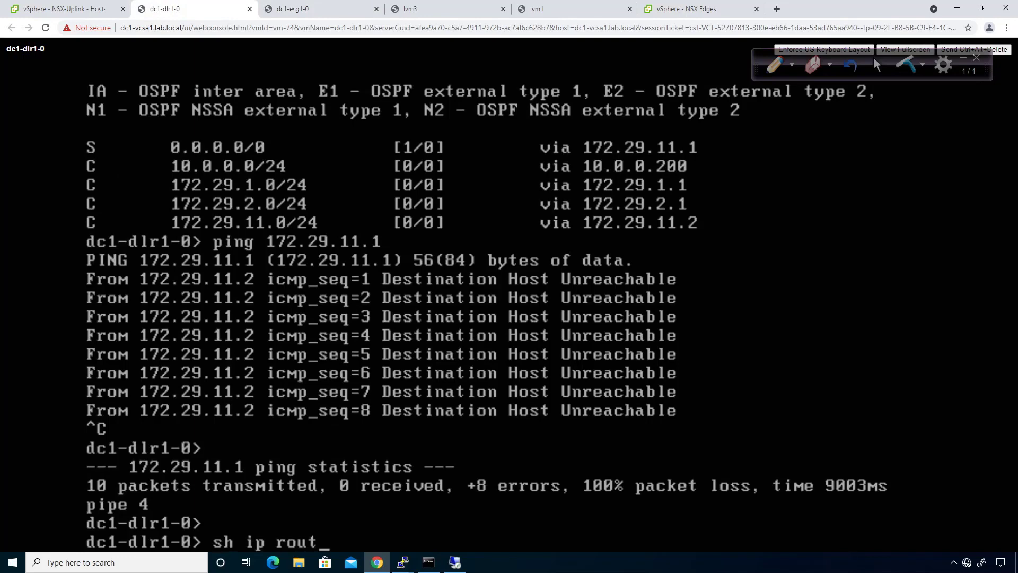
key(Return)
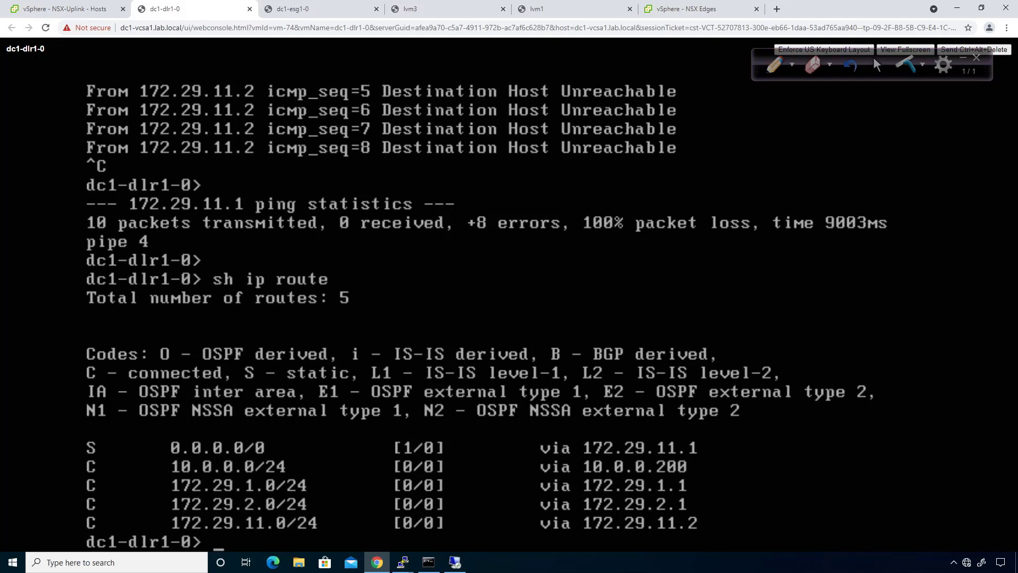
- Switch to the lvm1 virtual machine console and log in with the account password
click(536, 8)
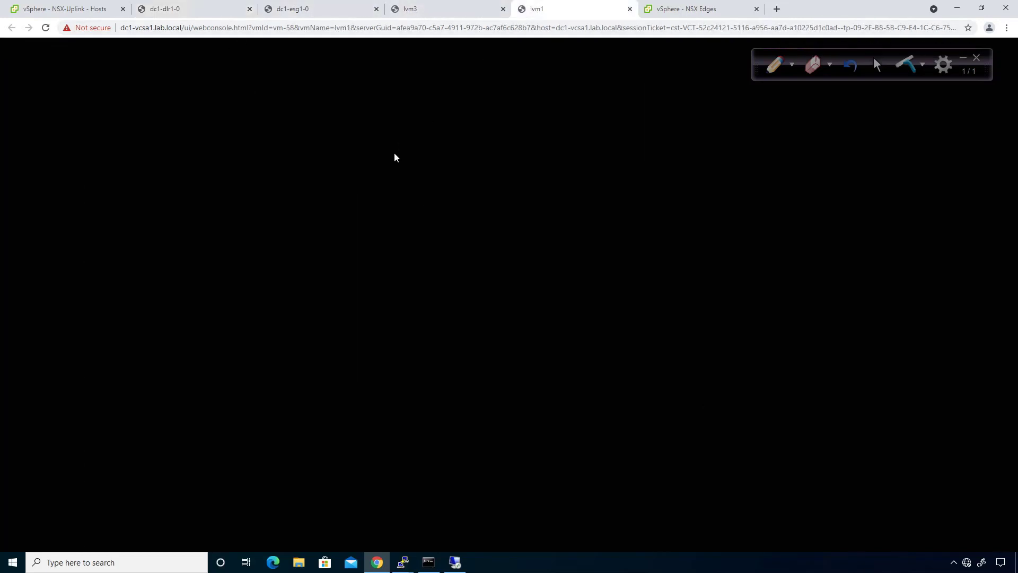
click(342, 359)
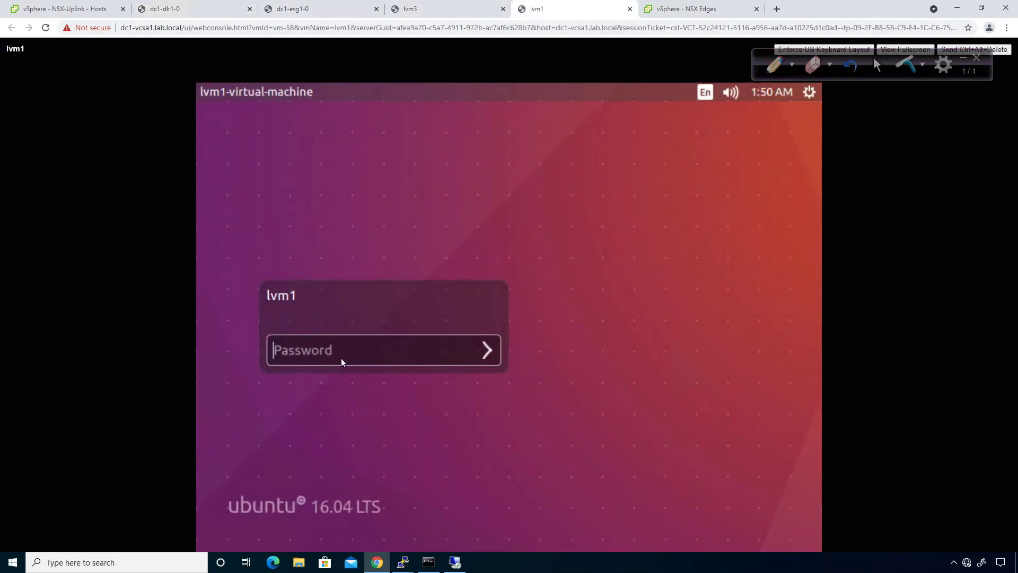
text(••••••••)
key(Return)
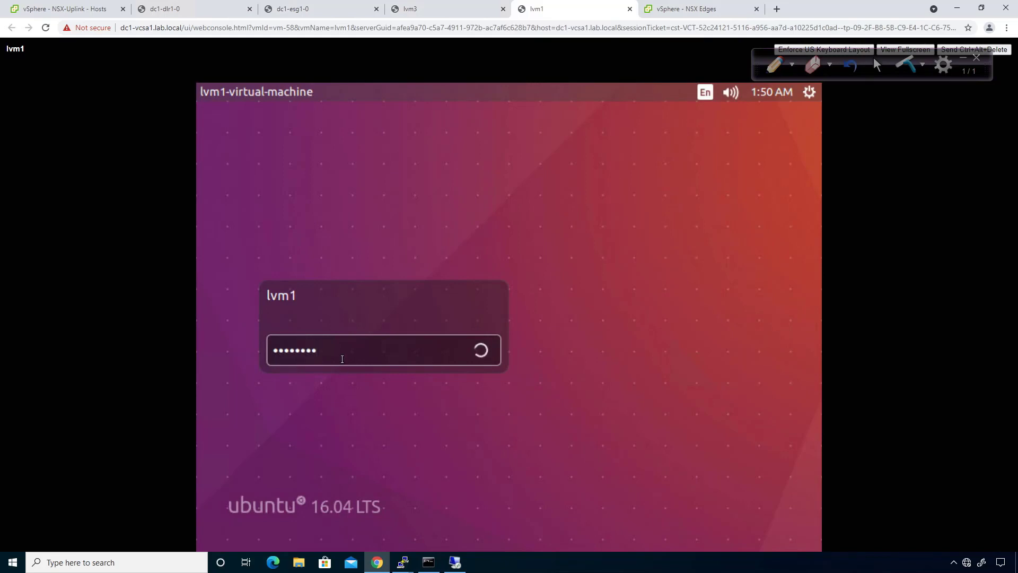
- In the lvm1 terminal, start a ping to the physical router at 10.10.0.1
text(pin g)
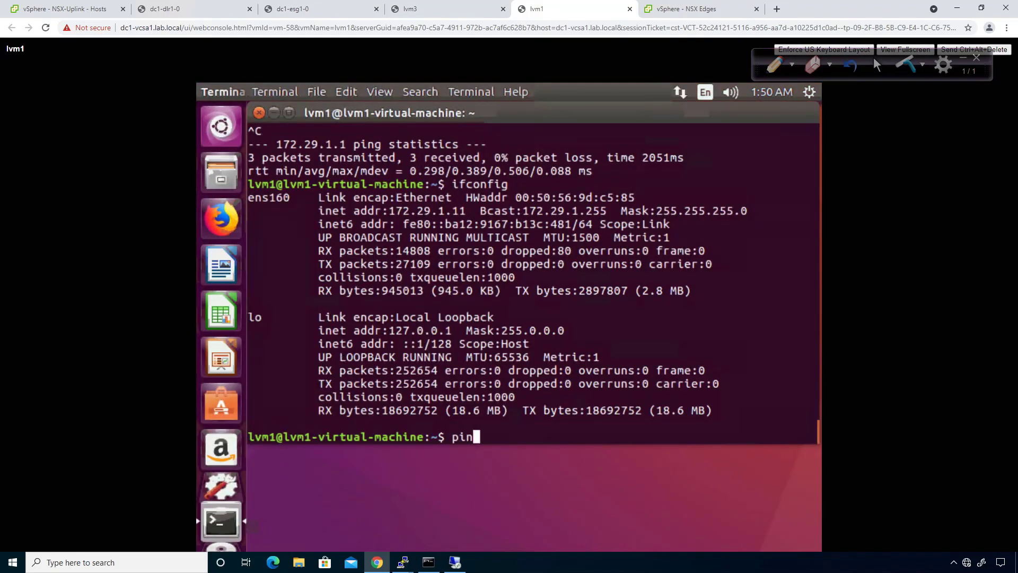
key(BackSpace)
key(BackSpace)
text(g 10.10.0.1)
key(Return)
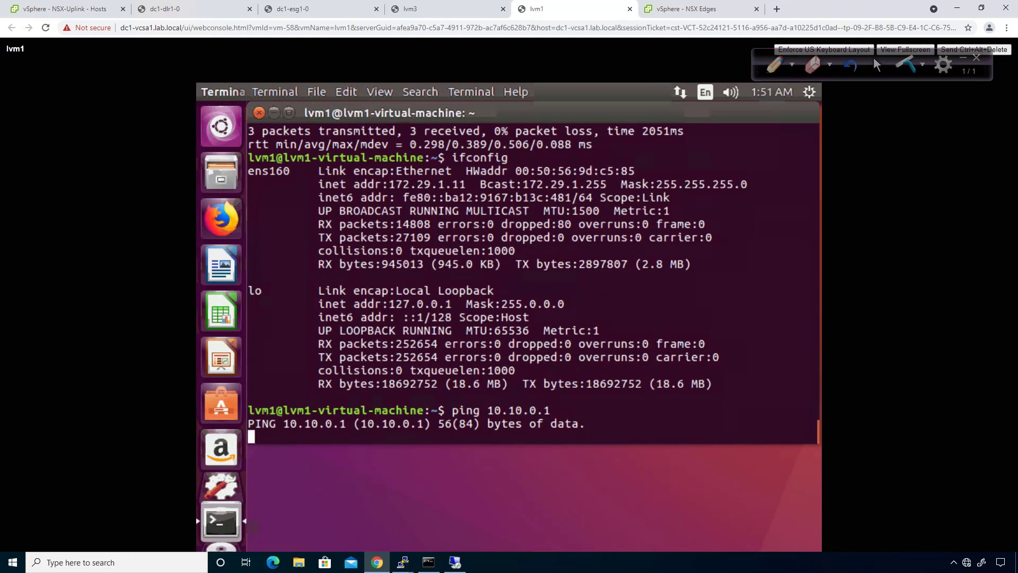
- Compare the published static routes of dc1-esg1 with the routing table in its console, ending on the NSX Edges page
click(664, 16)
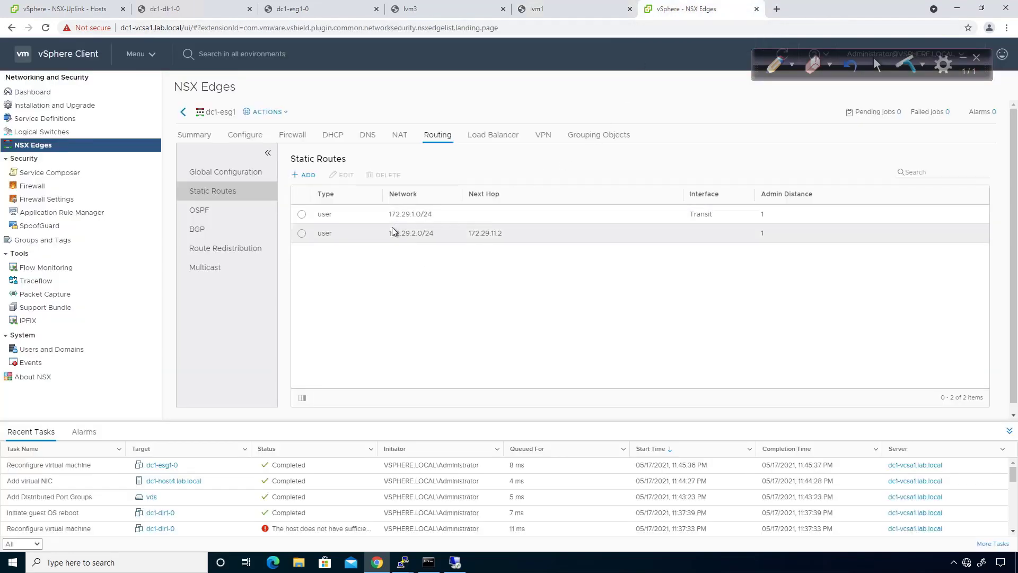
click(317, 9)
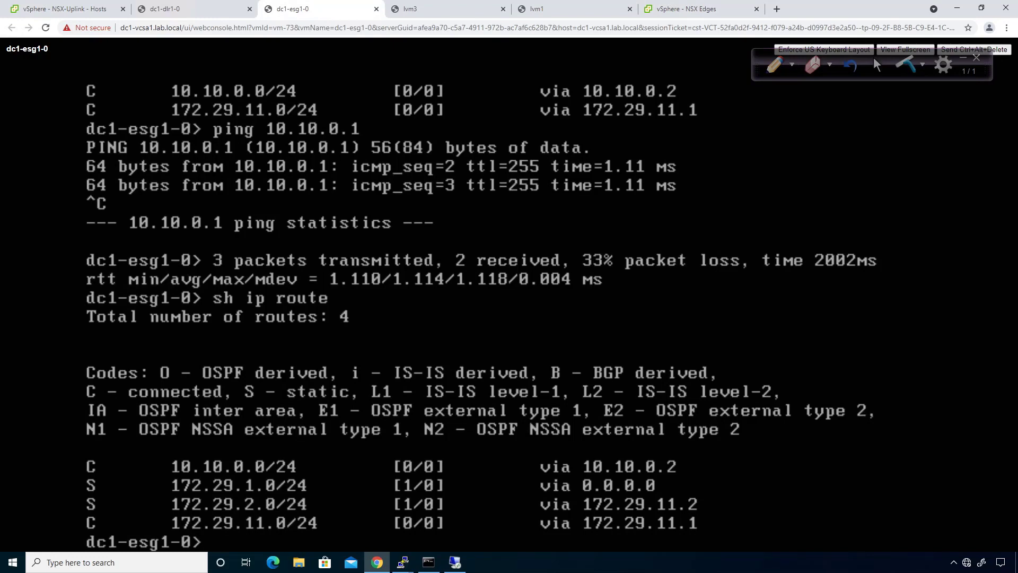
click(682, 9)
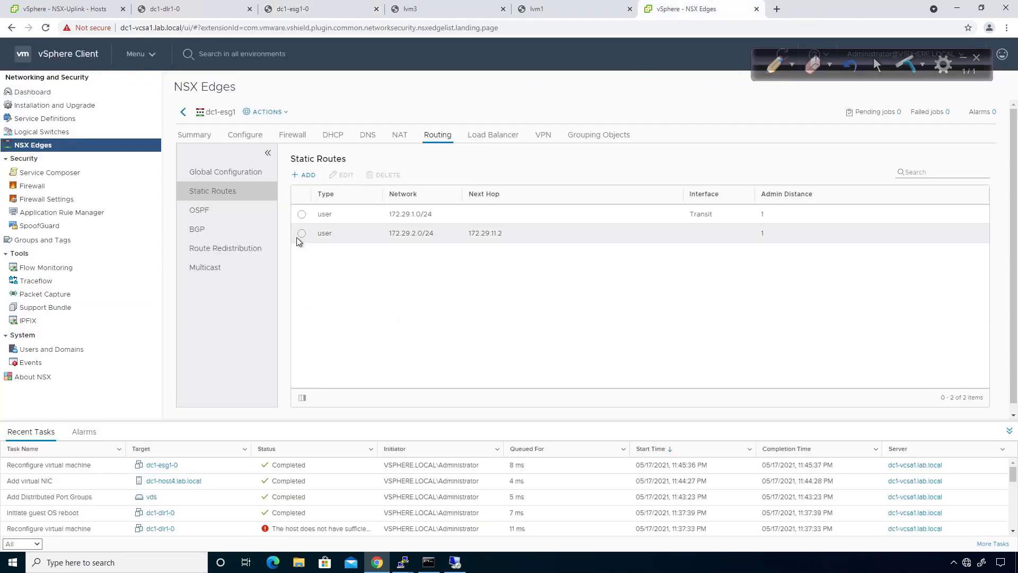
- Edit the 172.29.1.0/24 static route to use interface None and next hop 172.29.11.2, and publish the change
click(301, 213)
click(340, 176)
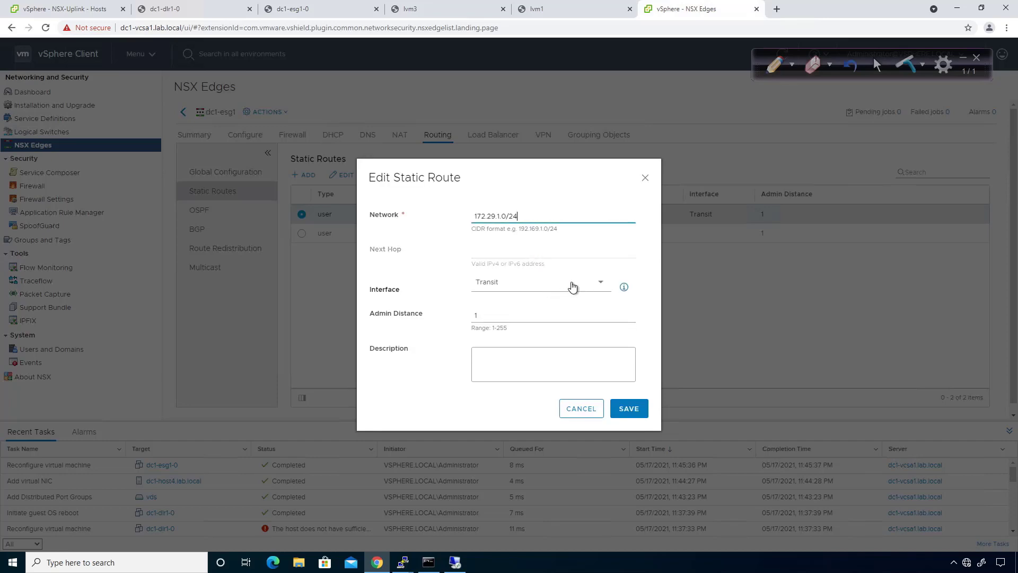
click(575, 288)
click(530, 302)
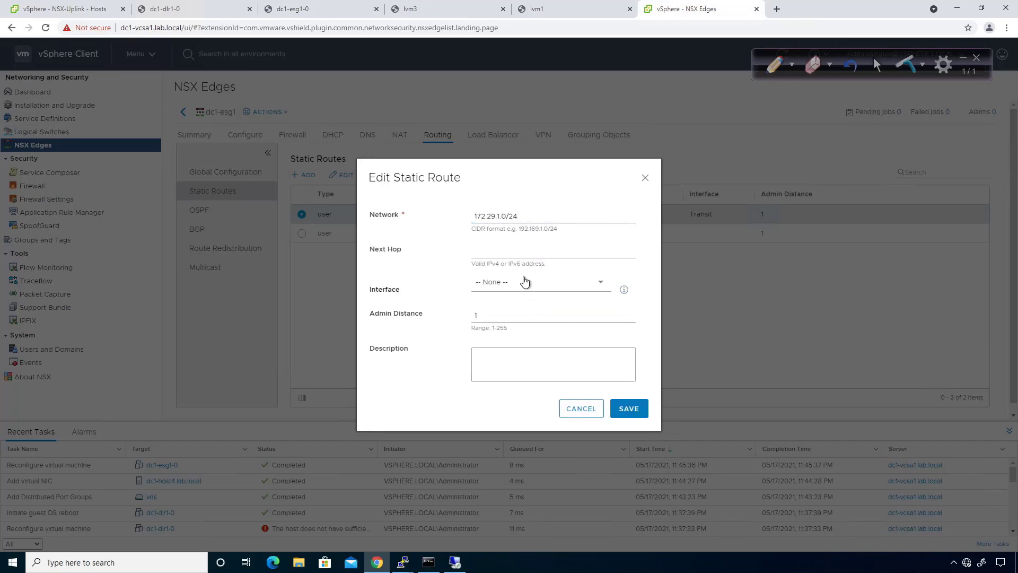
click(539, 252)
text(172)
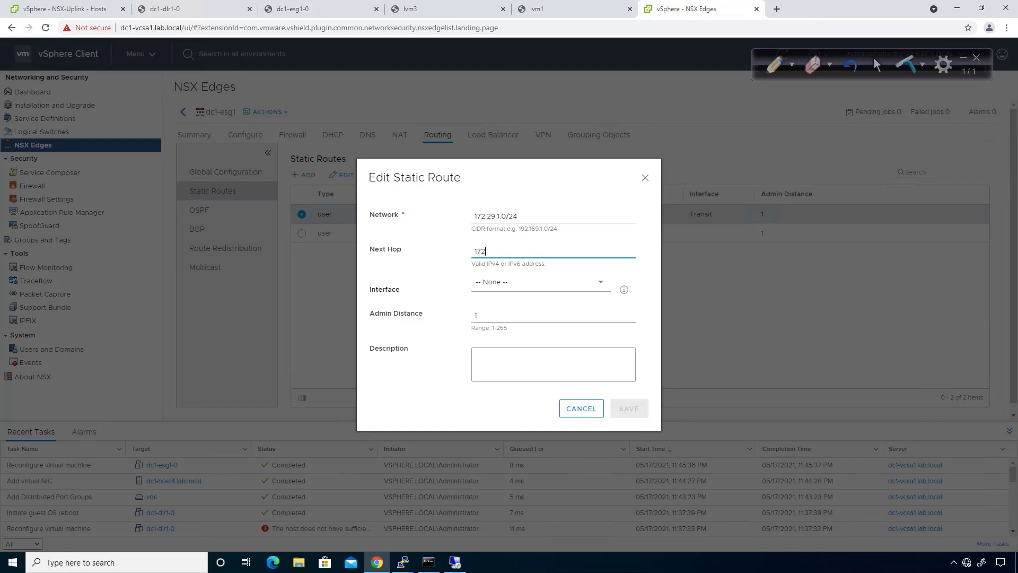
text(.29.11.2)
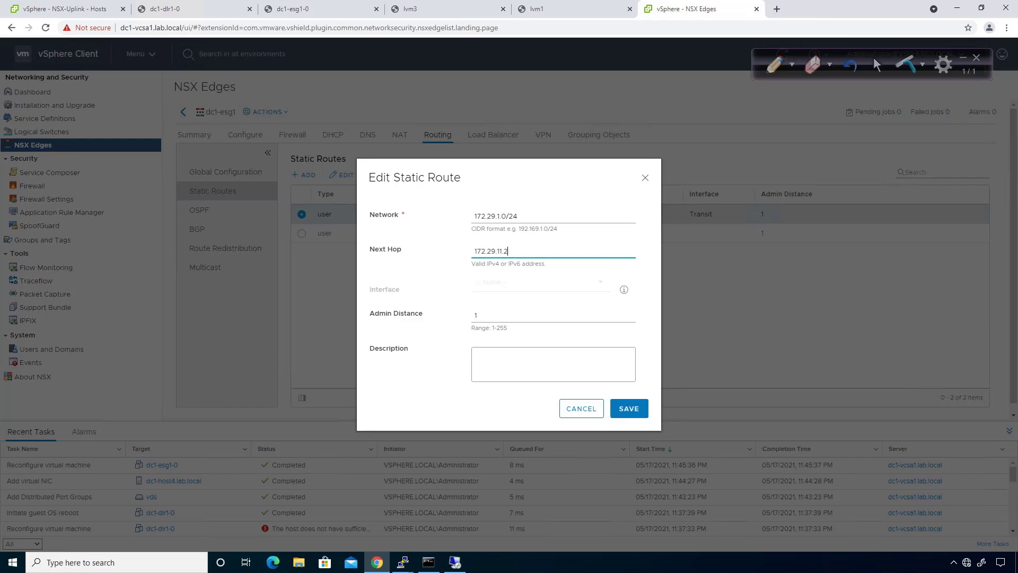
click(625, 412)
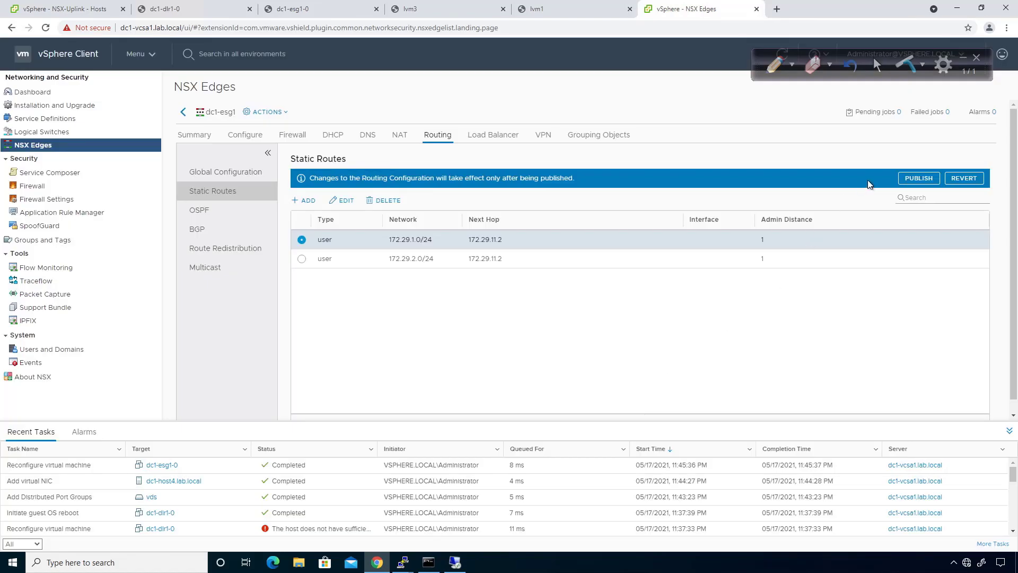
click(909, 180)
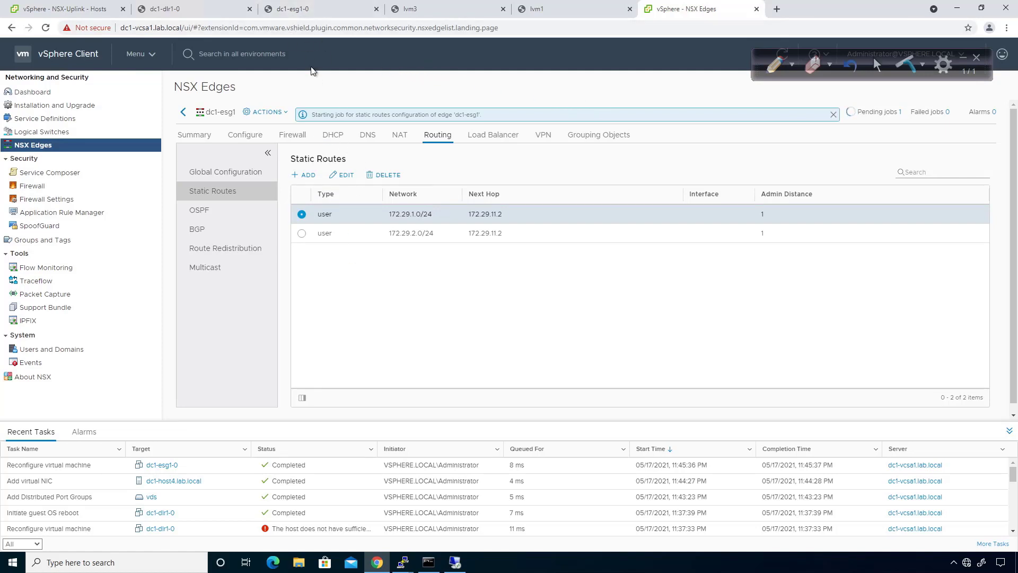
- Return to the lvm1 console and check the replies of the running ping to 10.10.0.1
click(549, 9)
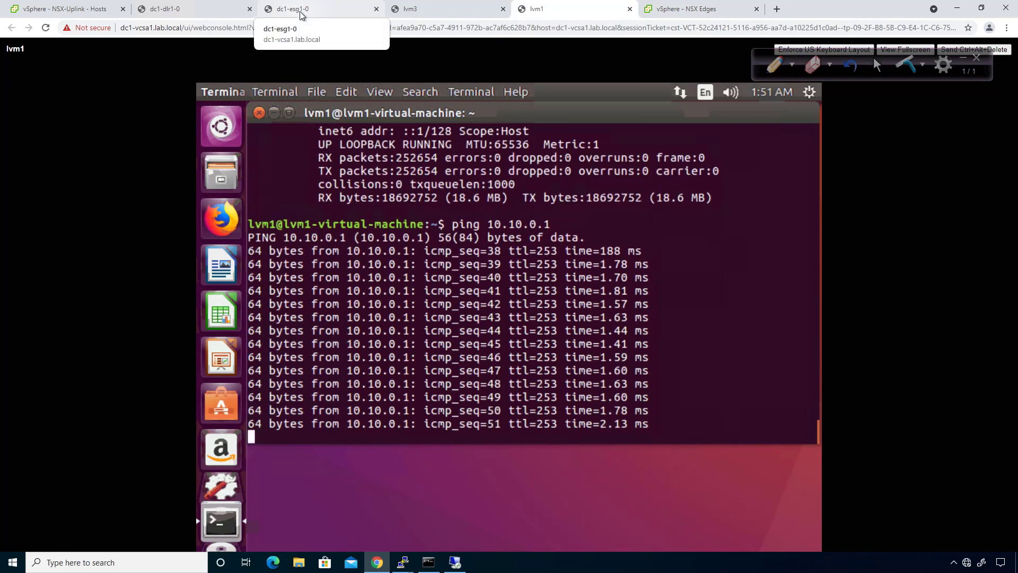
click(404, 205)
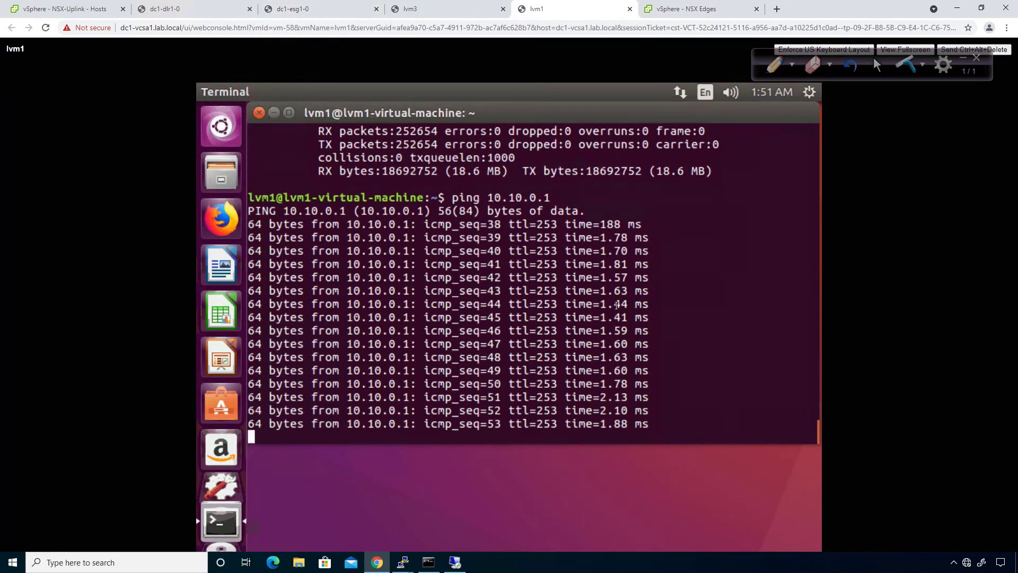
- Stop the running ping in the lvm1 terminal and unlock the lvm3 console by entering the account password
key(ctrl+c)
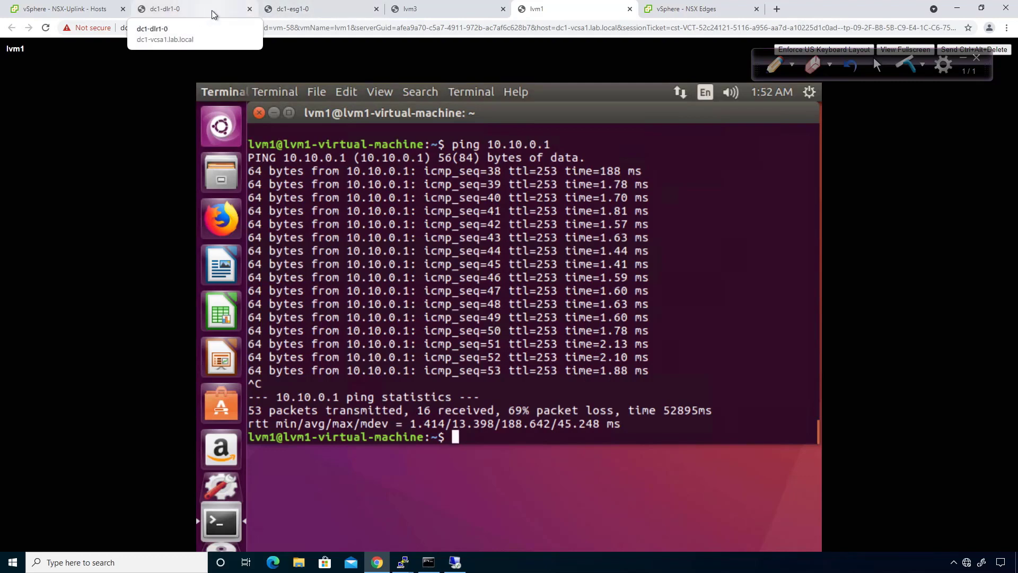
click(411, 10)
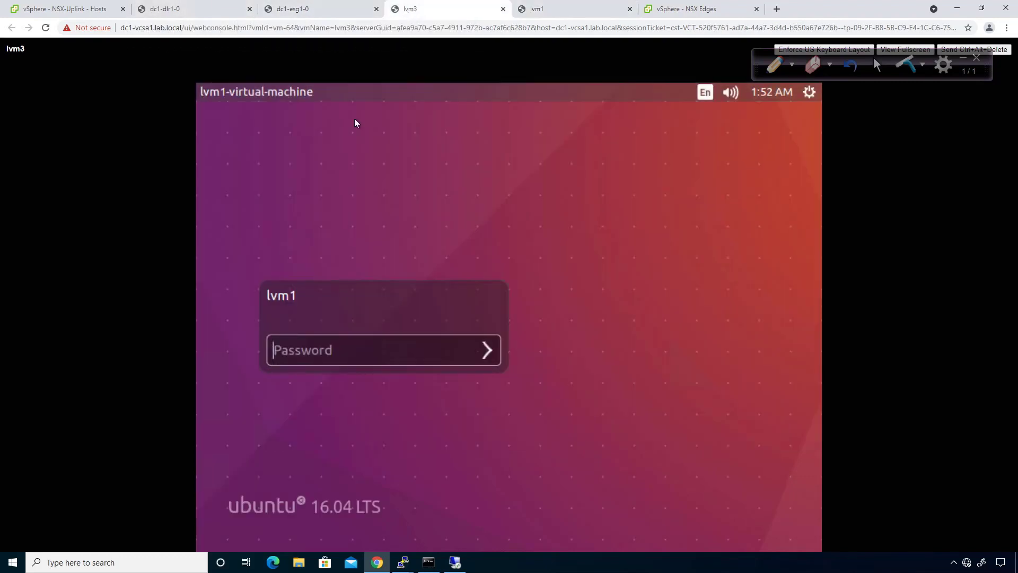
text(••••••••)
key(Return)
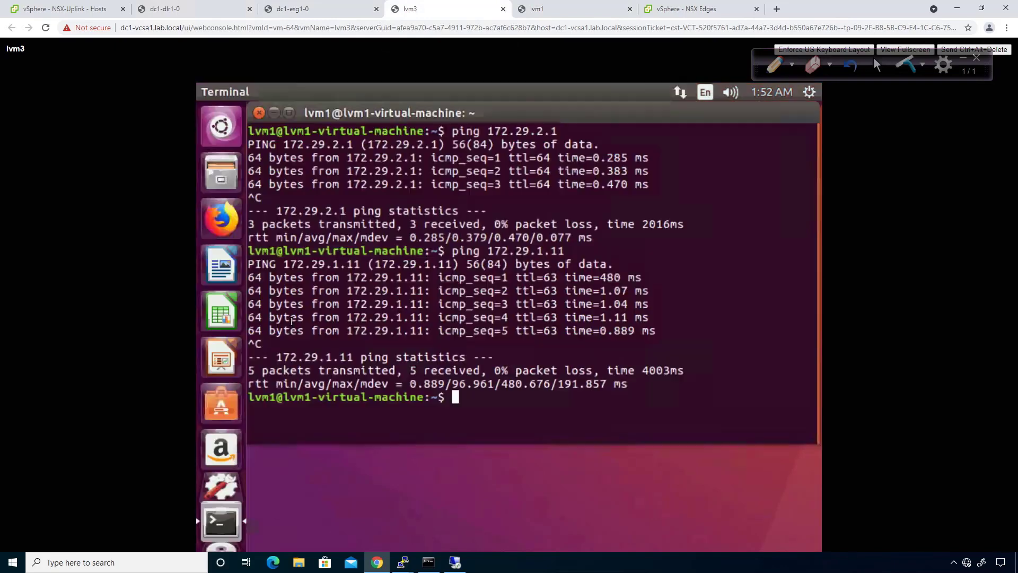
- In the lvm3 terminal, ping the physical router at 10.10.0.1 and stop the ping after several attempts
text(ping)
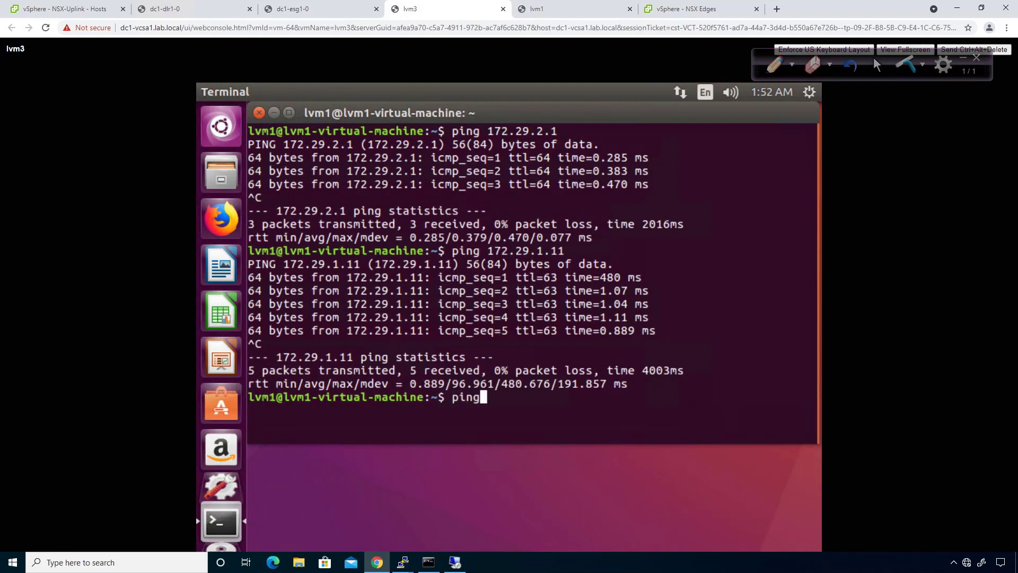
text( 10.10.0.1)
key(Return)
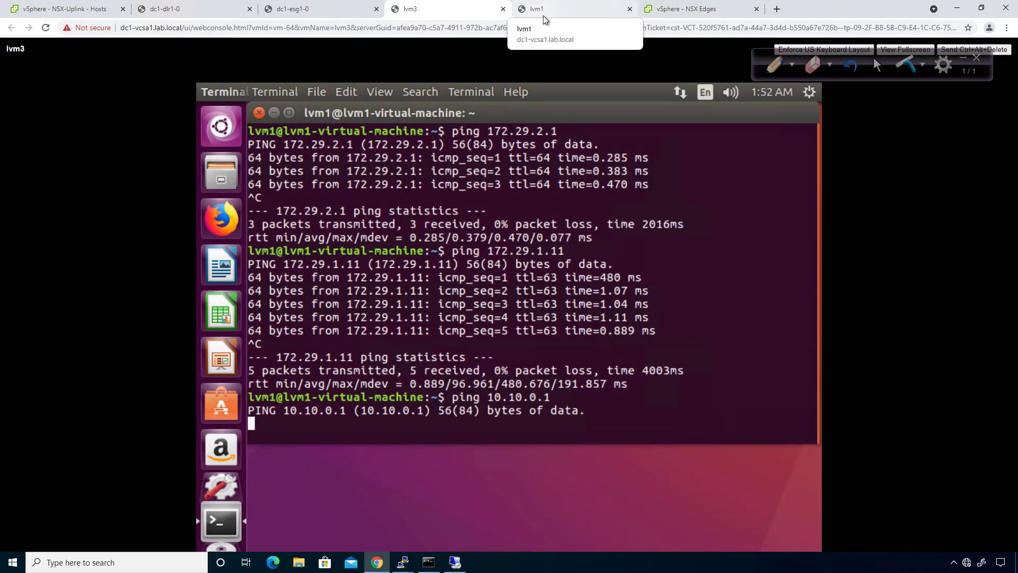
key(ctrl+c)
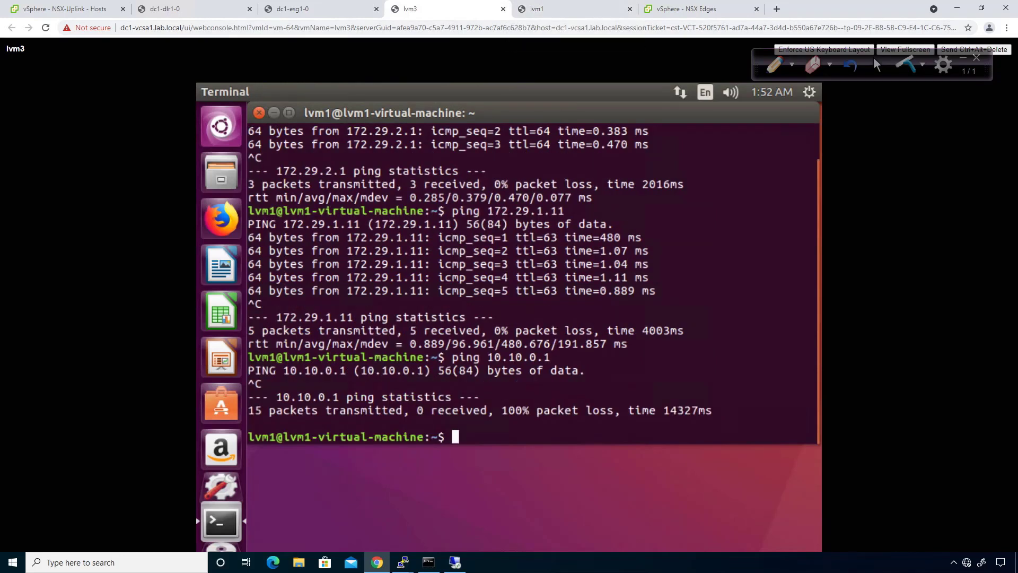
- List lvm3's interface configuration with ifconfig and review the routing tables in the dc1-dlr1-0 and dc1-esg1-0 consoles
text(ifconfig)
key(Return)
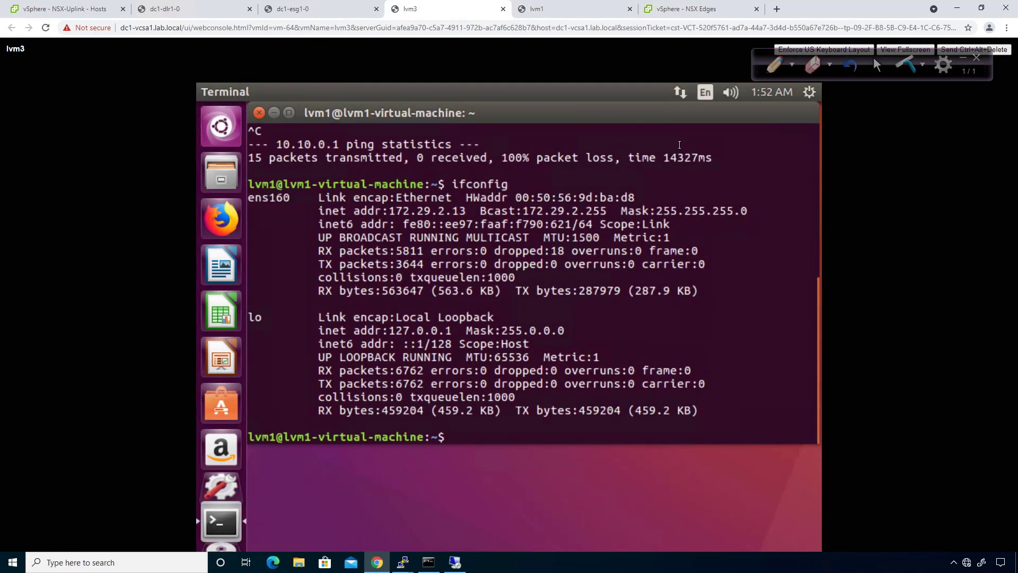
click(184, 11)
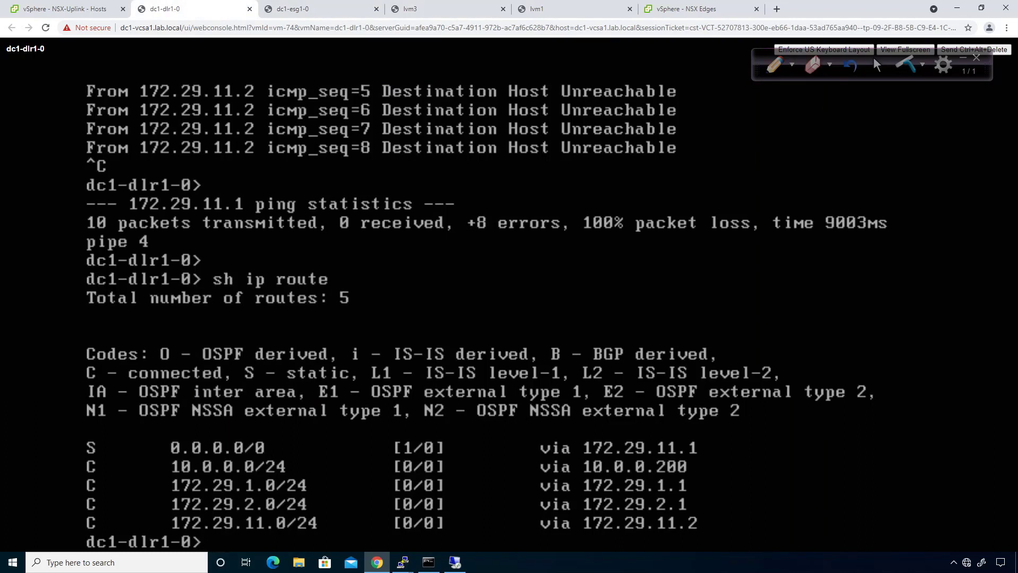
click(287, 10)
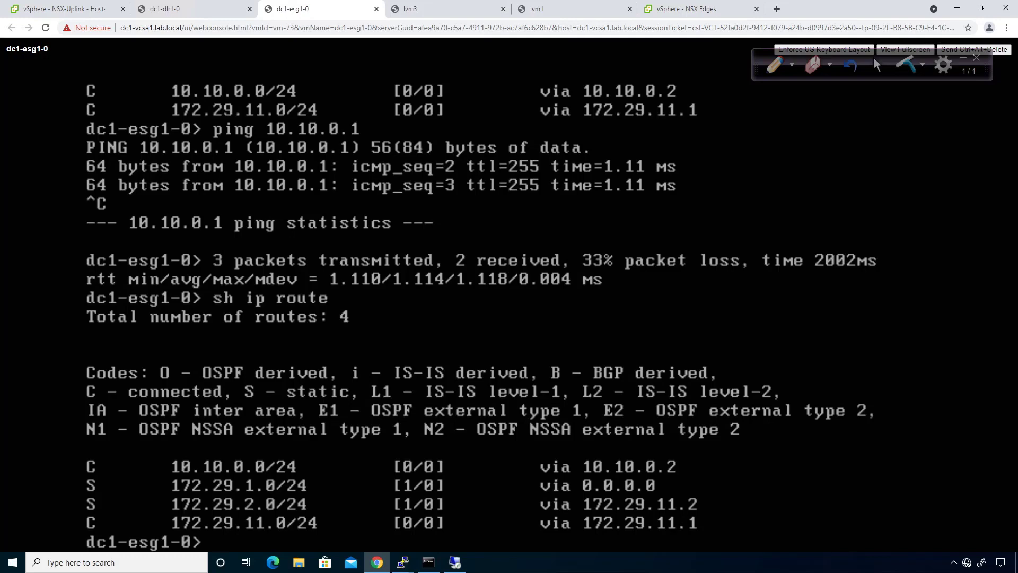
- Switch to the R2 router session in PuTTY and ping lvm1 with do ping 172.29.1.11
key(alt+Tab)
key(Return)
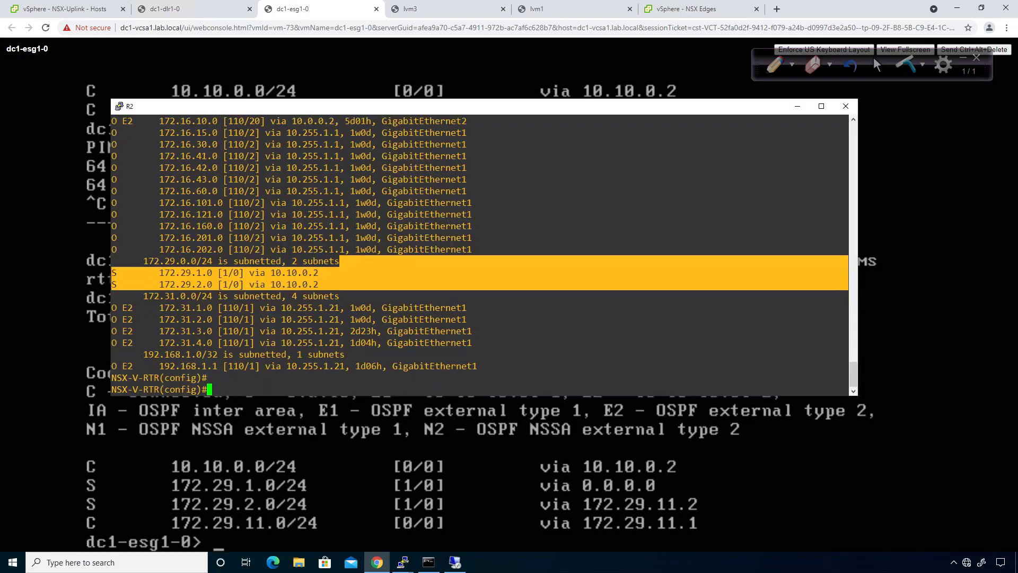
click(409, 351)
text(do)
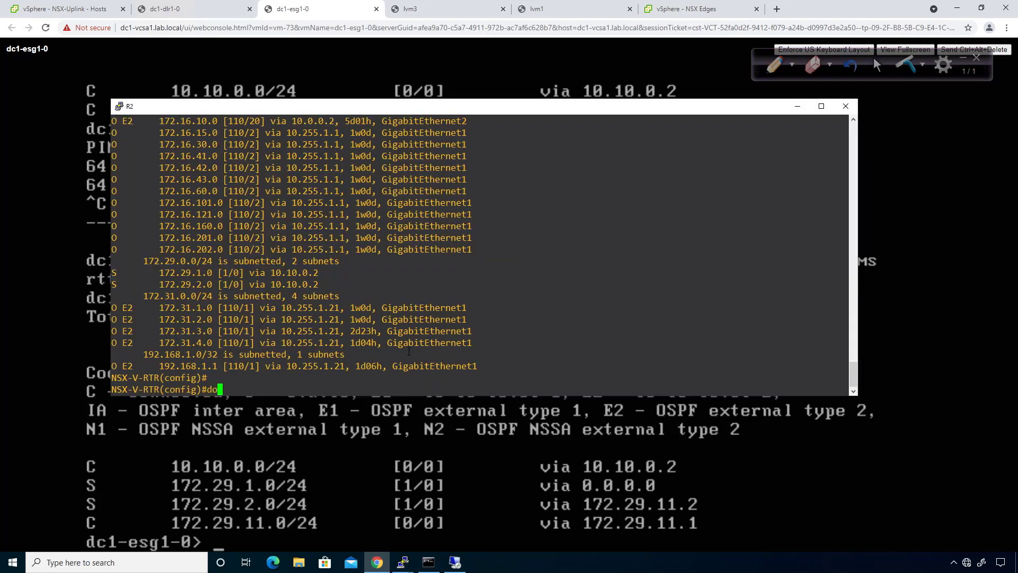
text( ping 172.29.1.11)
key(Return)
- From the physical router session, ping lvm3 at 172.29.2.13 by reusing the last ping command
key(Up)
key(BackSpace)
key(BackSpace)
key(BackSpace)
key(BackSpace)
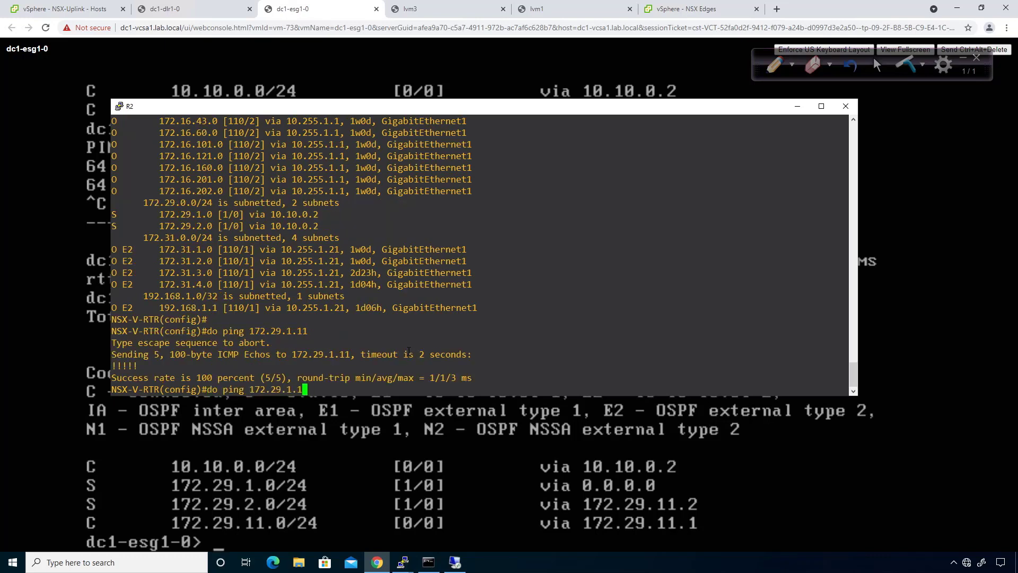
text(2.13)
key(Return)
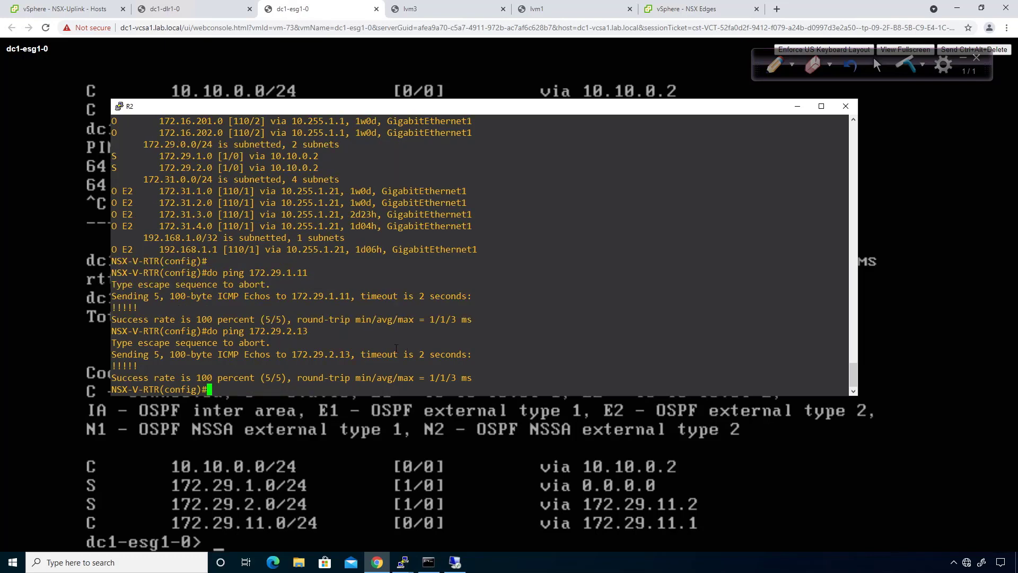
- Return to the lvm3 console in Chrome and rerun the ping to 10.10.0.1
click(405, 11)
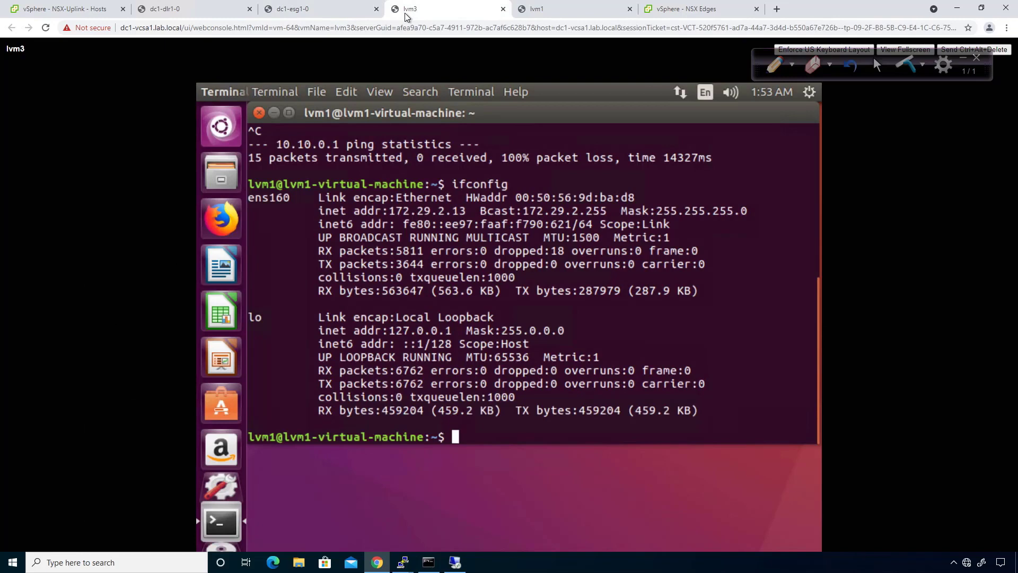
key(Up)
key(Up)
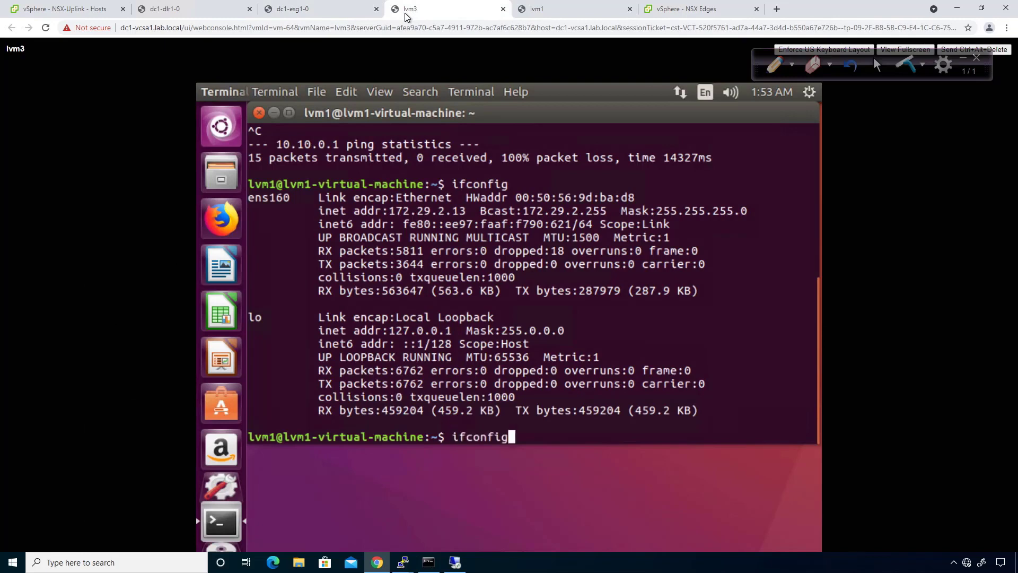
key(Return)
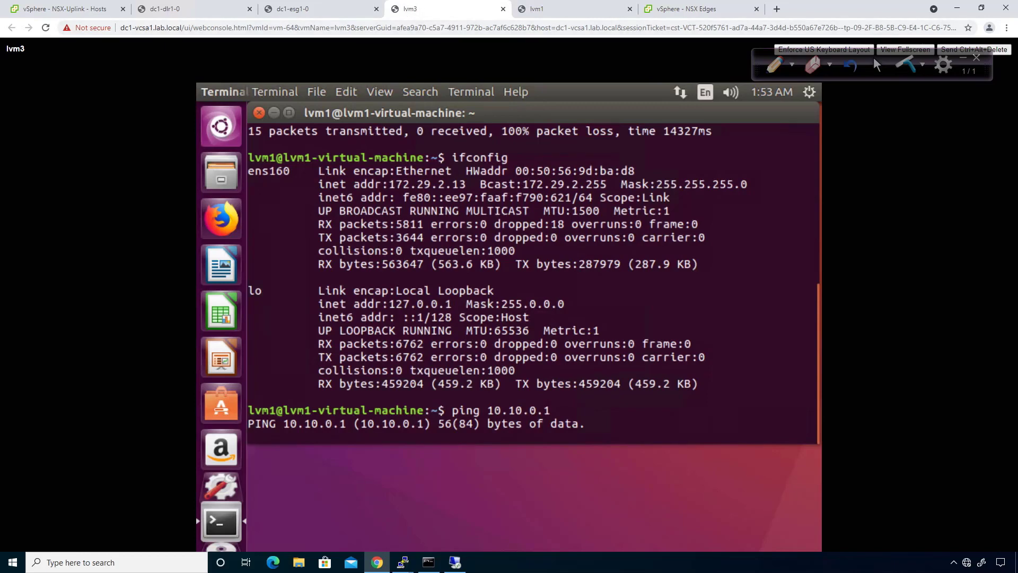
- In the R2 router session, trace the path to lvm3 with do trace 172.29.2.13 num and examine the hops
key(alt+Tab)
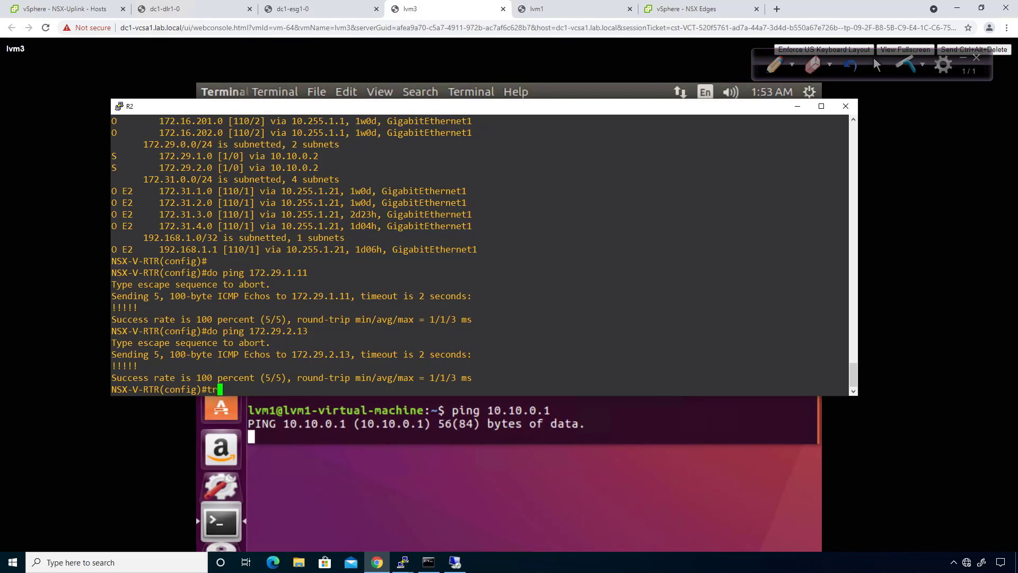
text(do trace 172.29.2.13 num)
key(Return)
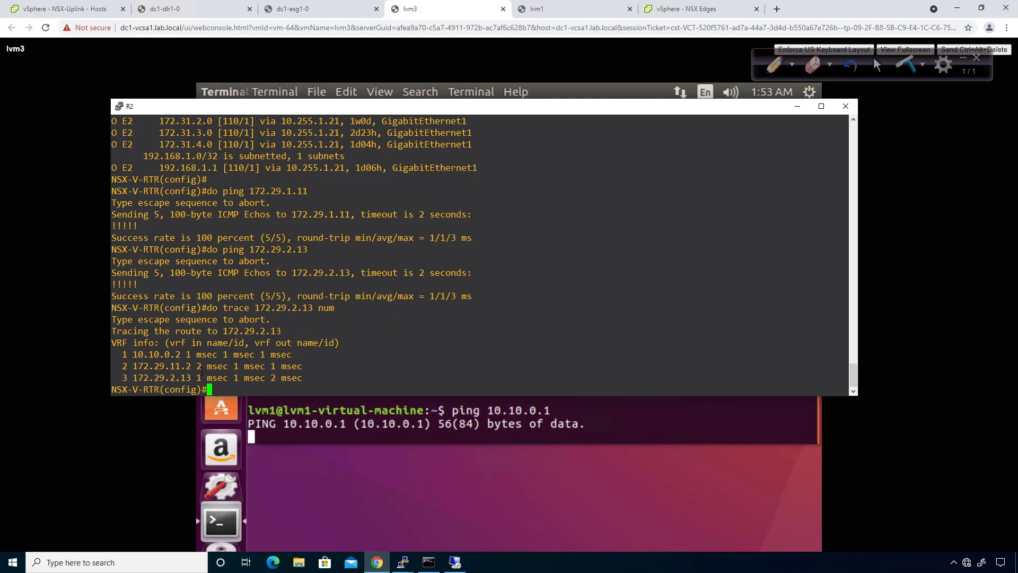
drag(134, 377, 288, 377)
click(300, 376)
- Back in the lvm3 terminal, stop the running ping, then ping the edge uplink address 10.10.0.2 and stop it
click(470, 414)
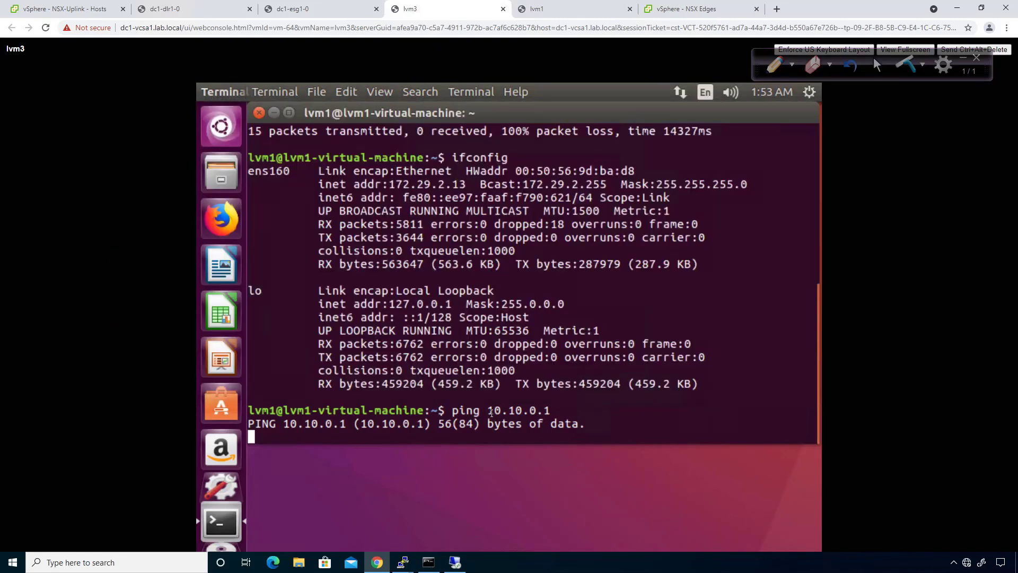
key(ctrl+c)
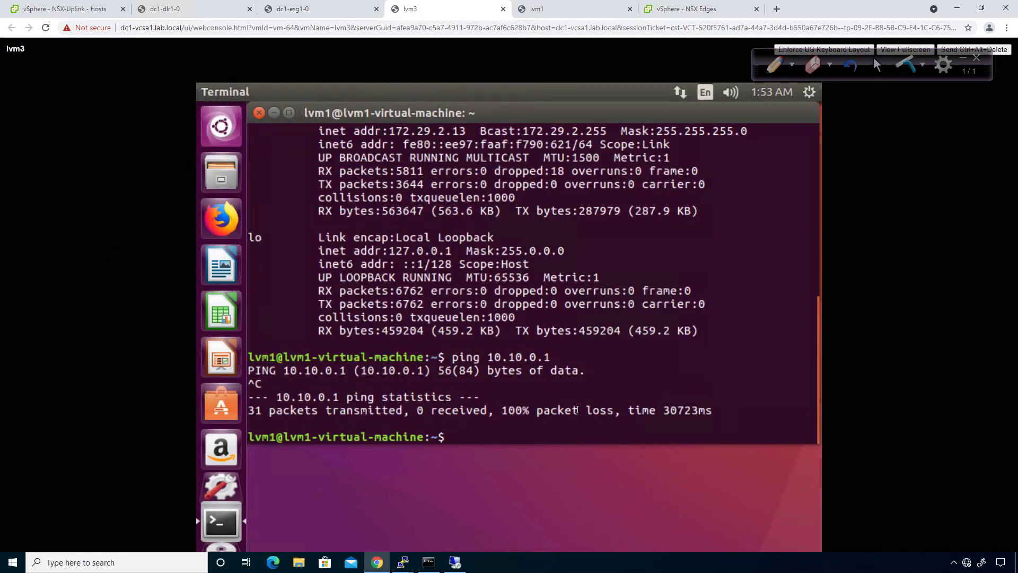
key(Up)
key(BackSpace)
text(2)
key(Return)
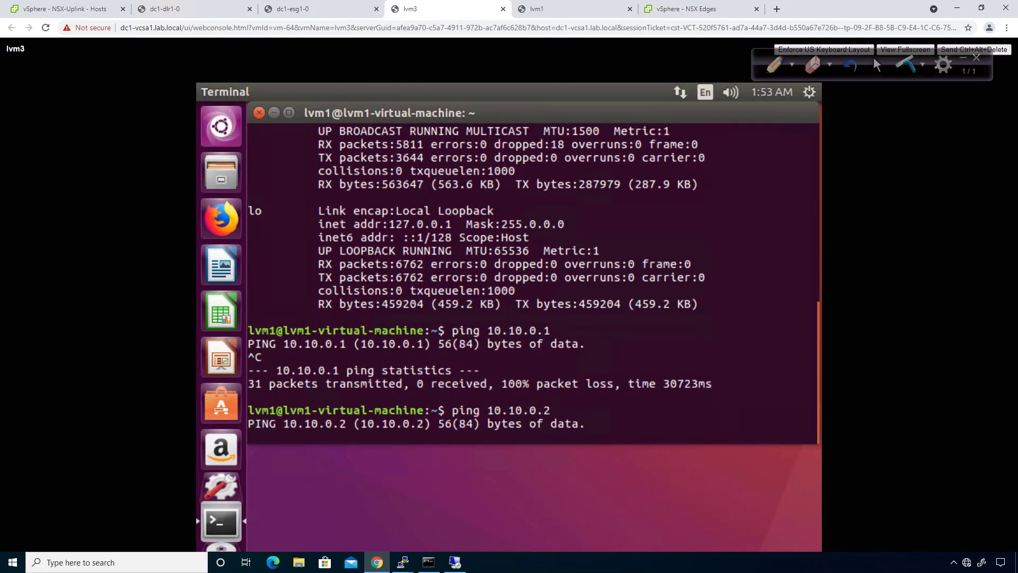
key(ctrl+c)
- Ping lvm3's default gateway at 172.29.2.1 from its terminal and stop after a couple of packets
key(Up)
key(BackSpace)
key(BackSpace)
key(BackSpace)
key(BackSpace)
key(BackSpace)
key(BackSpace)
key(BackSpace)
key(BackSpace)
key(BackSpace)
key(BackSpace)
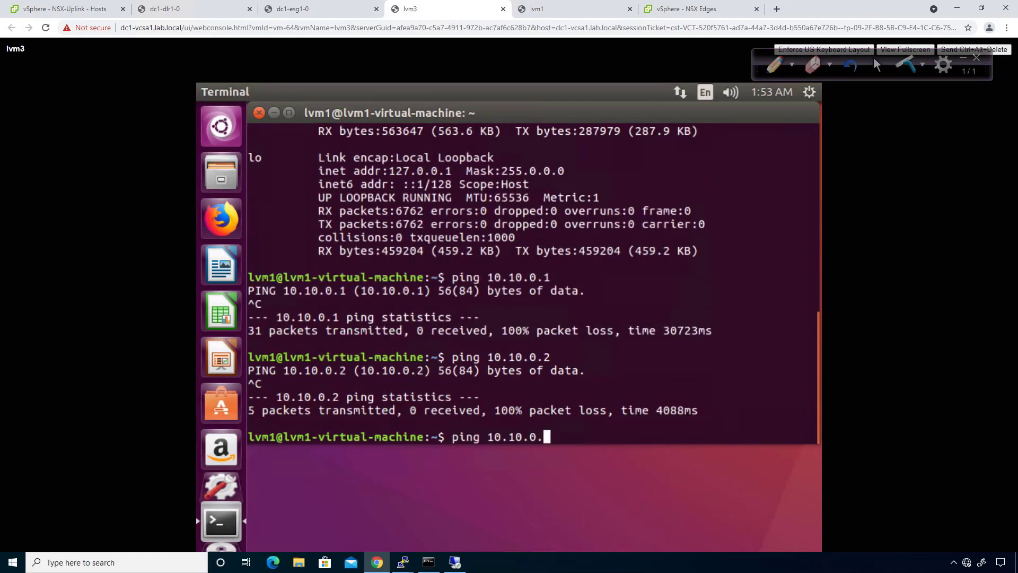
text(172.29.2.1)
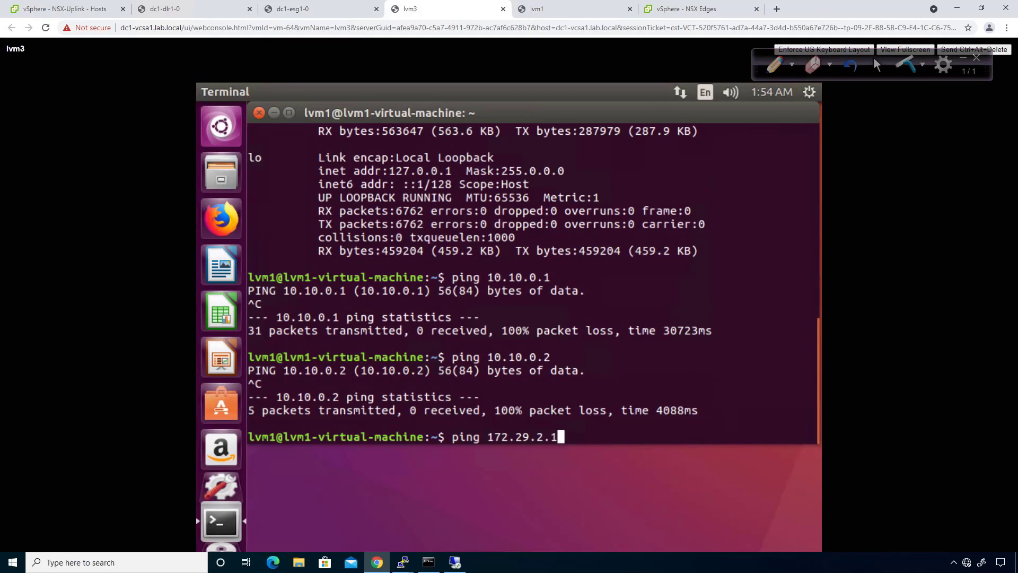
key(Return)
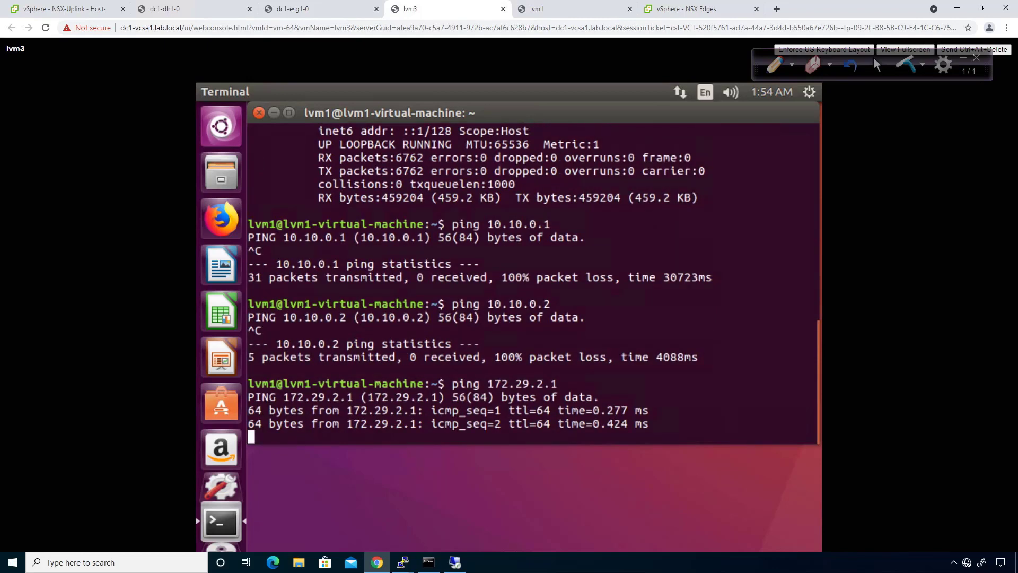
key(ctrl+c)
- Ping lvm1 at 172.29.1.11 from the lvm3 terminal and stop the ping after a few packets
key(Up)
key(BackSpace)
key(BackSpace)
key(BackSpace)
text(1.11)
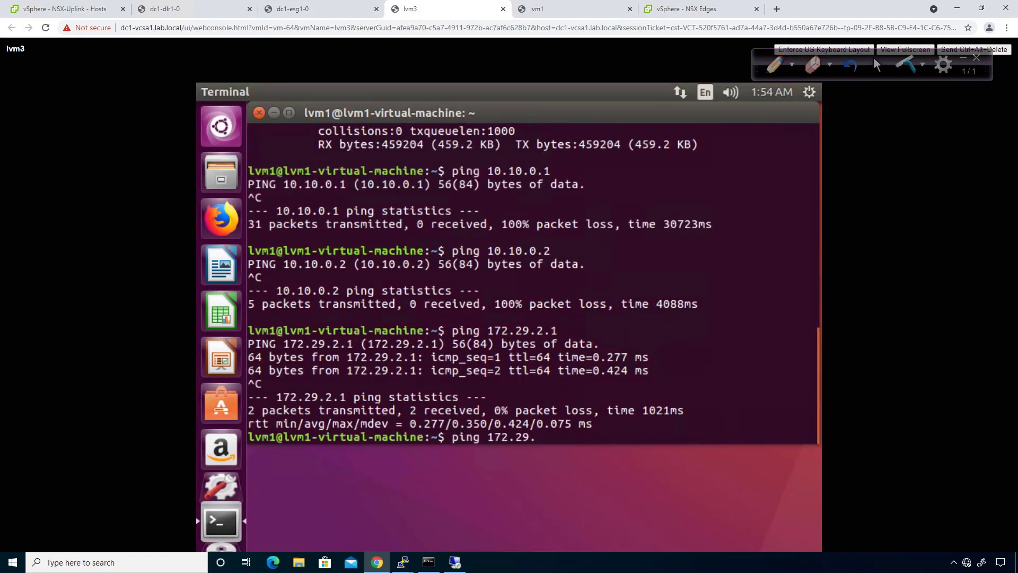
key(Return)
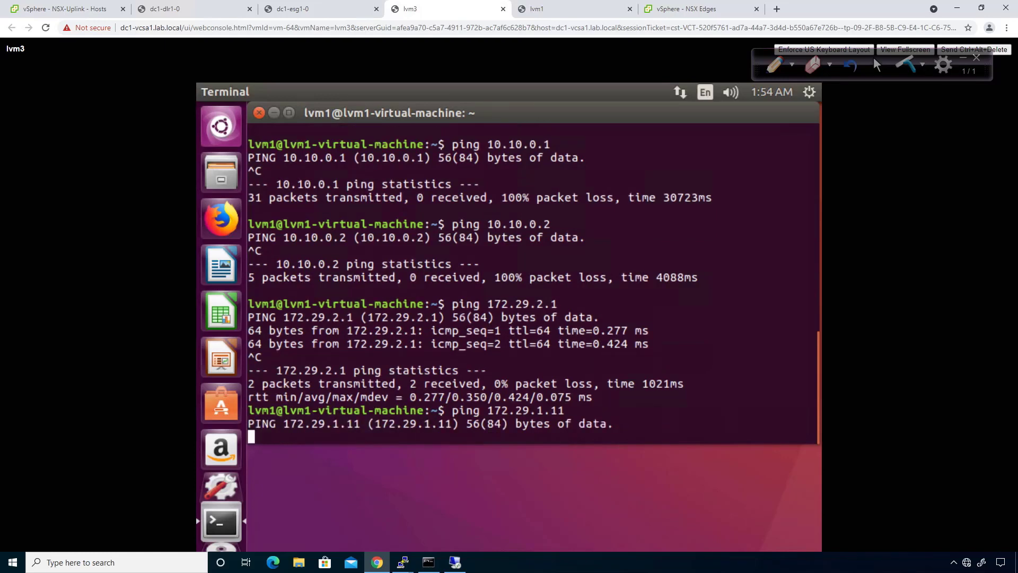
key(ctrl+c)
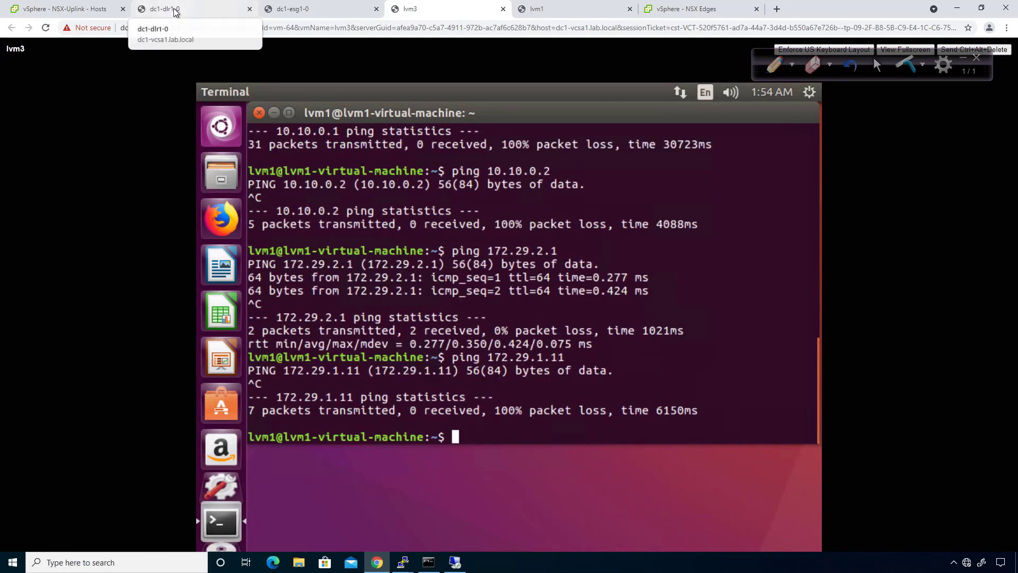
- On the NSX Edges page, leave dc1-esg1 and open the interface list of the distributed logical router dc1-dlr1
click(689, 9)
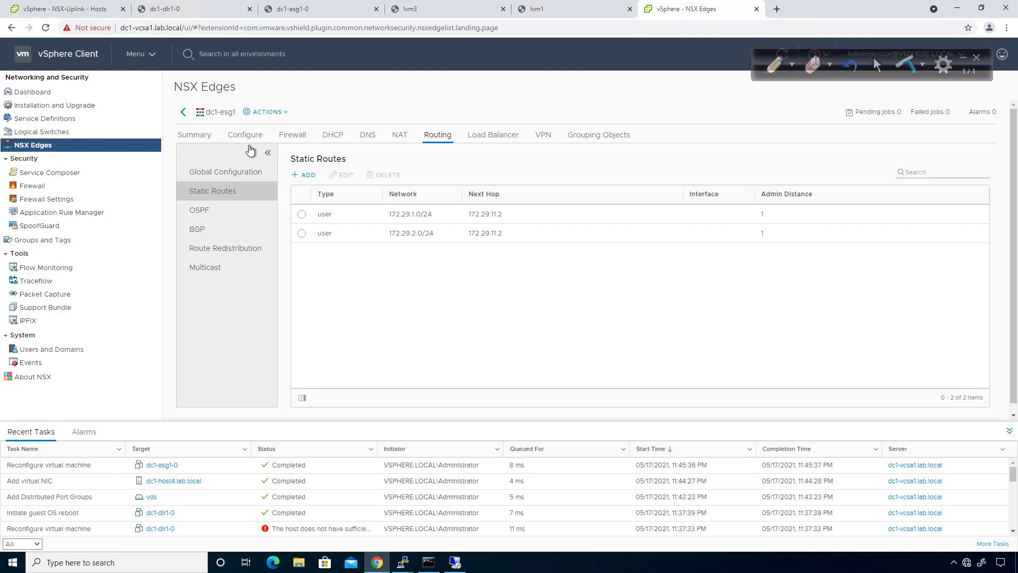
click(184, 112)
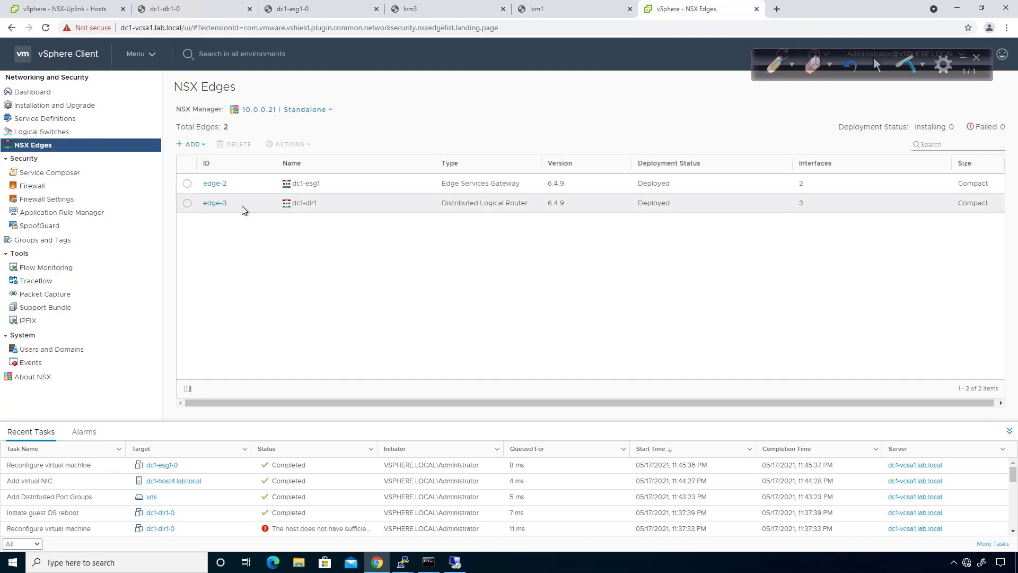
click(213, 203)
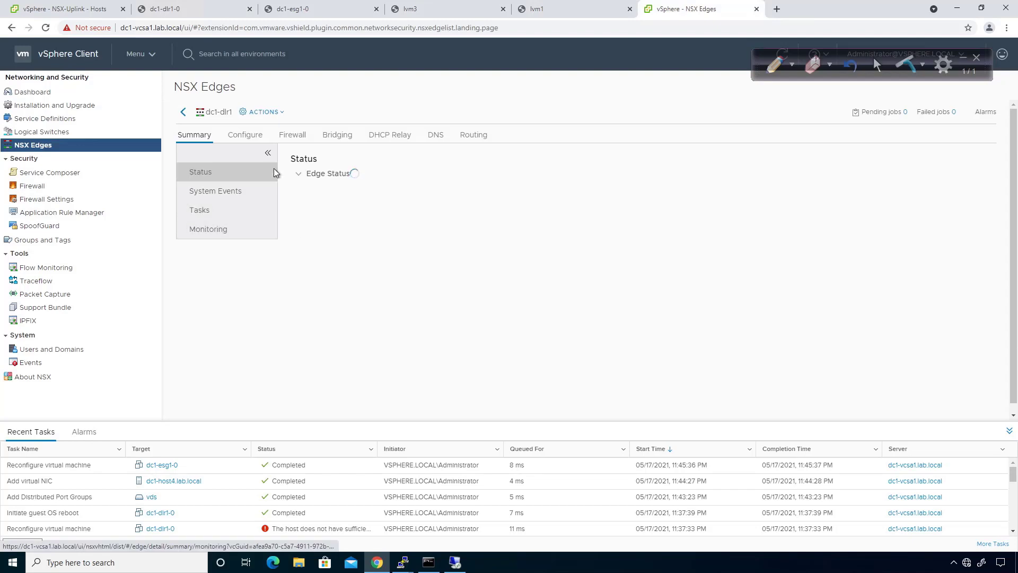
click(245, 135)
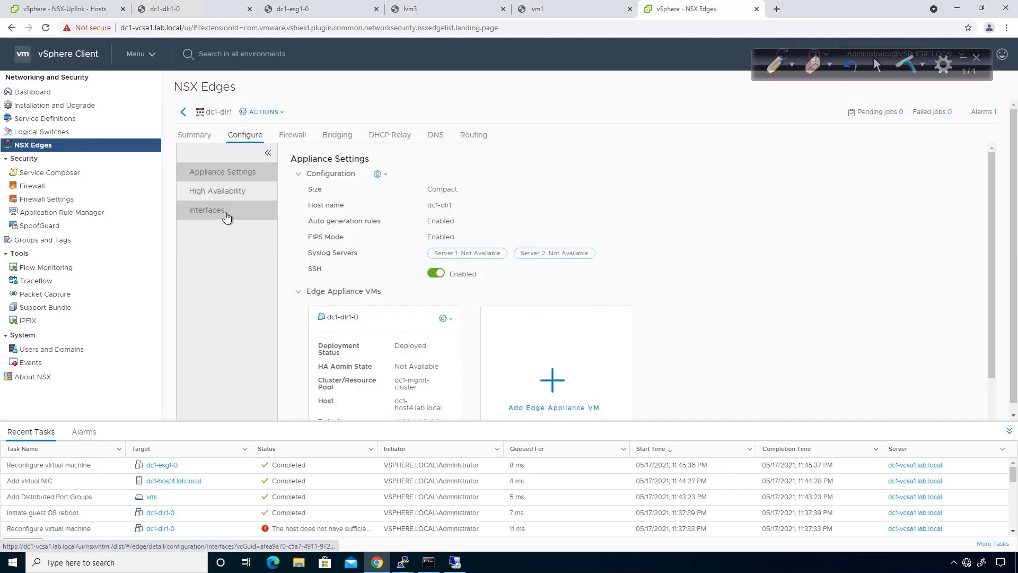
click(227, 217)
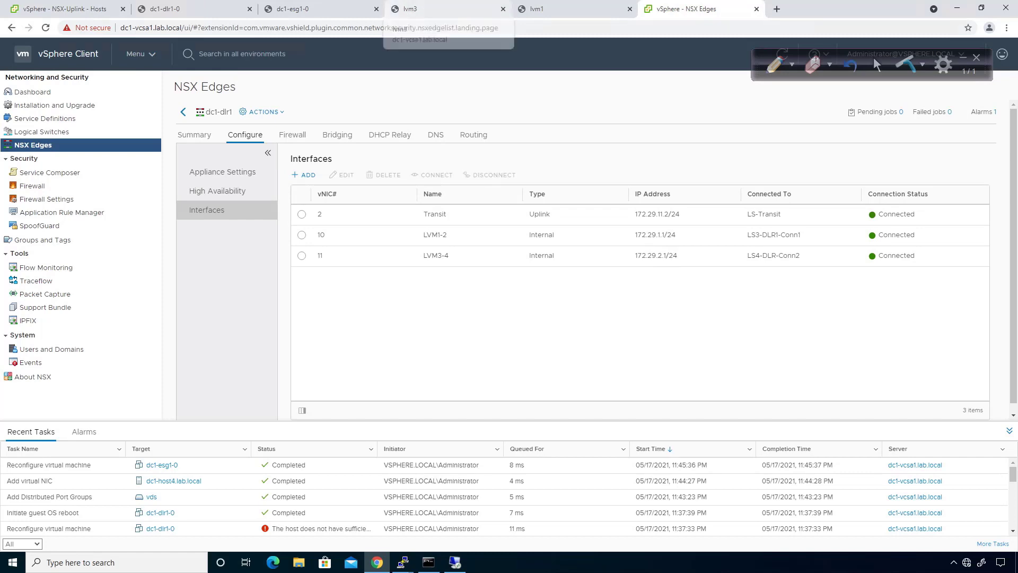
- In the vSphere hosts and clusters inventory, open lvm3's summary and check its host and connected network
click(74, 9)
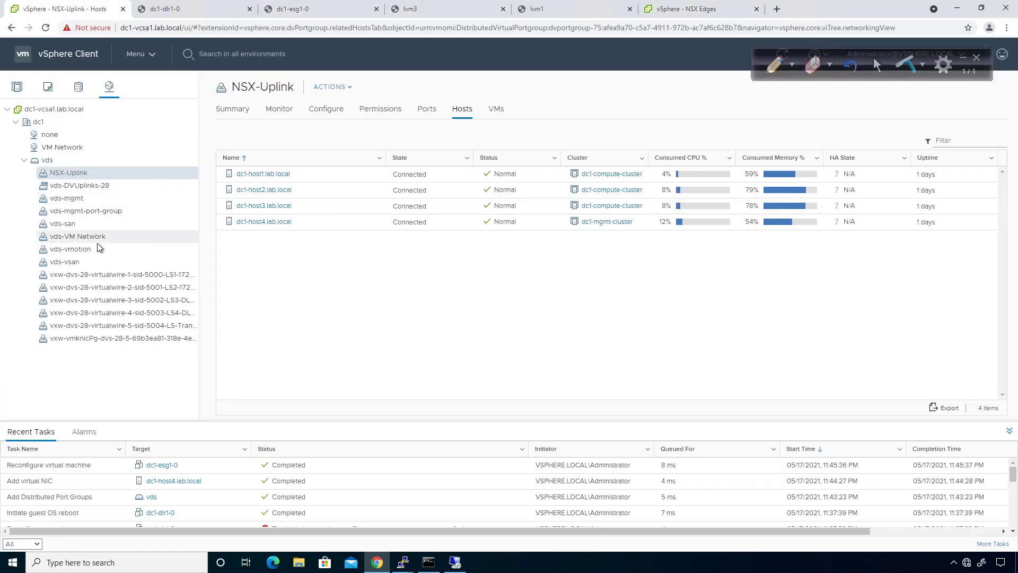
click(18, 89)
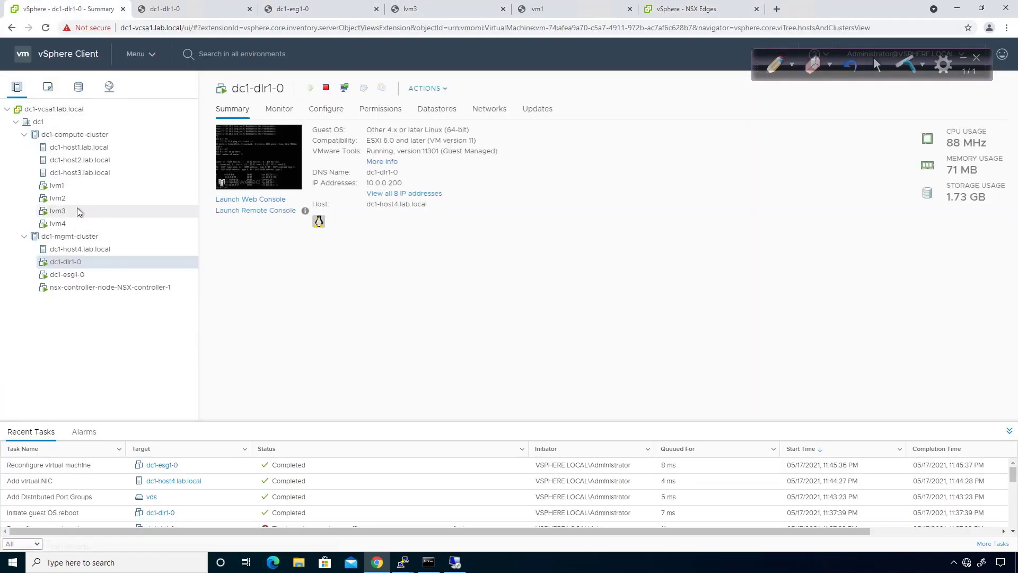
click(80, 212)
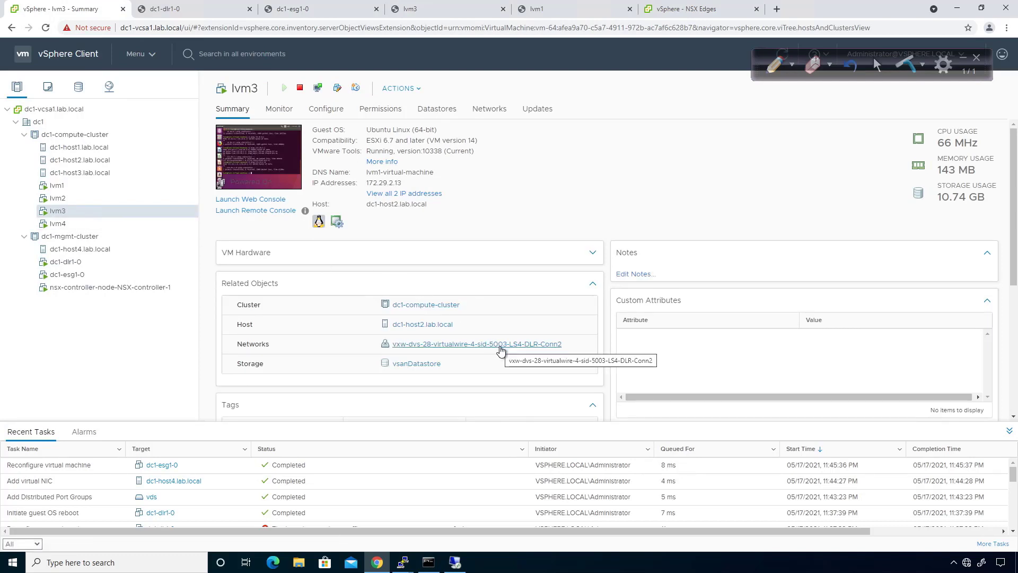
- Compare the summary pages of lvm4 and lvm3 in the inventory for their IP addresses, hosts and networks, ending on lvm4
click(54, 226)
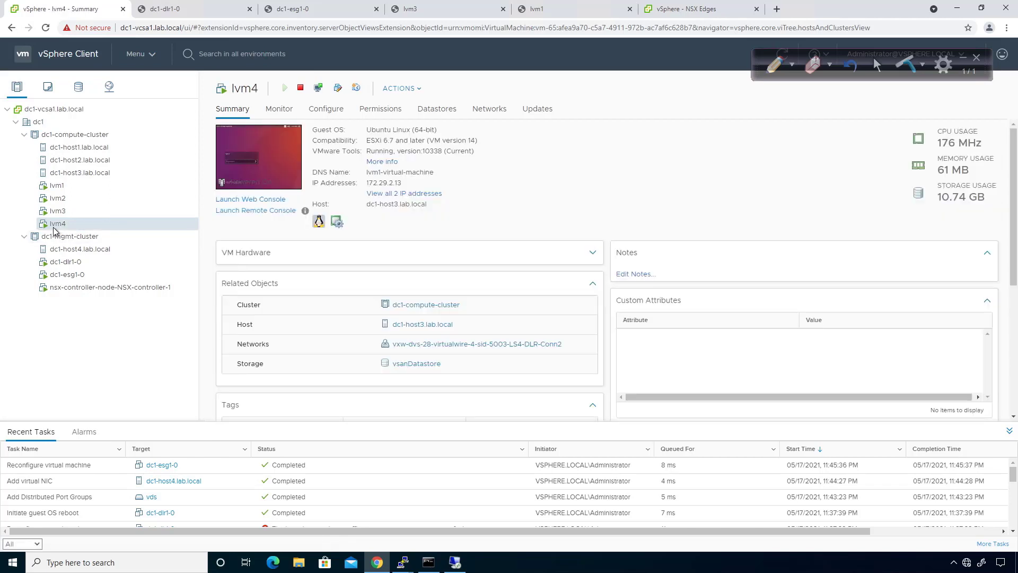
click(68, 212)
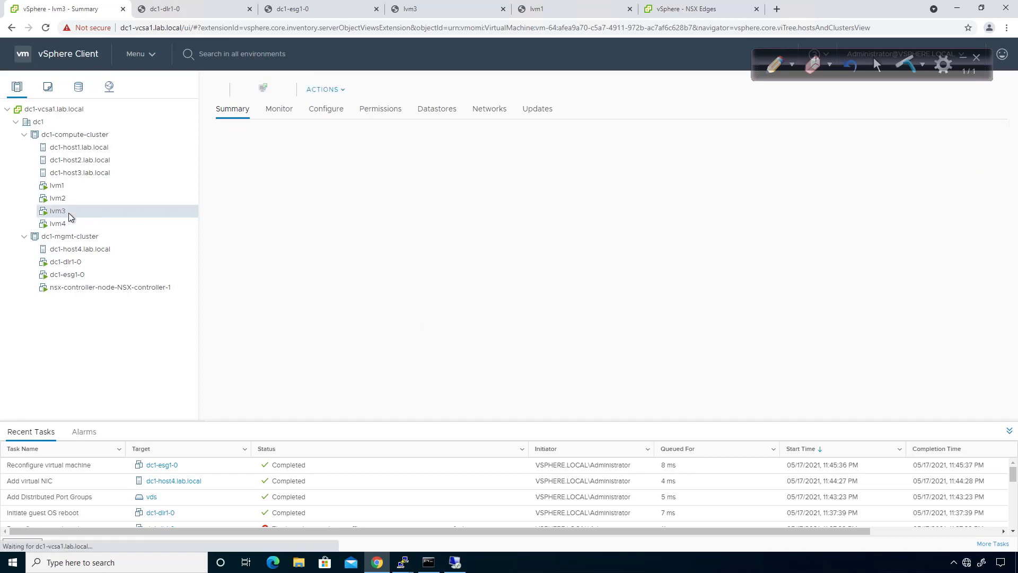
click(68, 226)
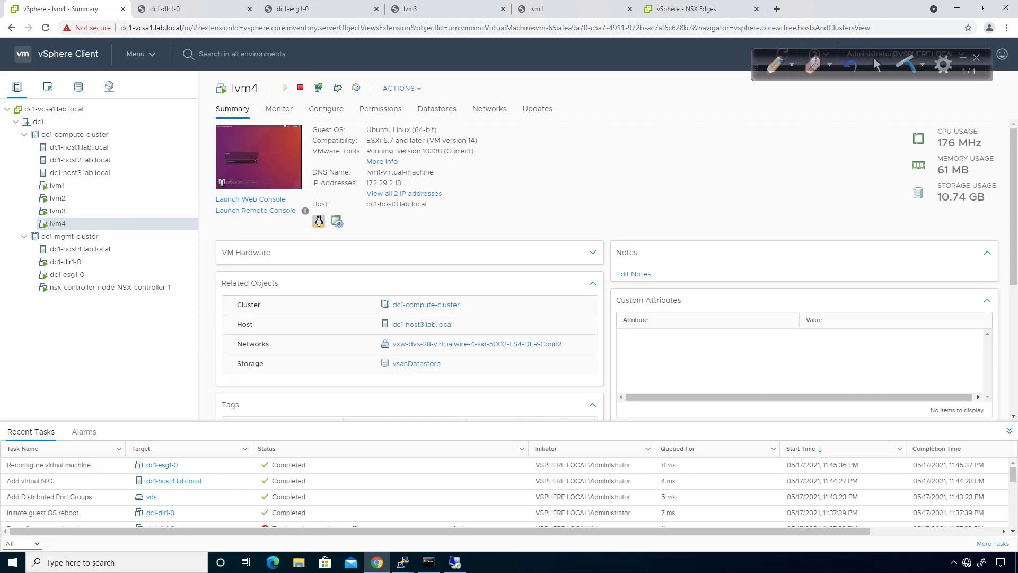
- Launch the web console of lvm4 from its summary page
click(413, 89)
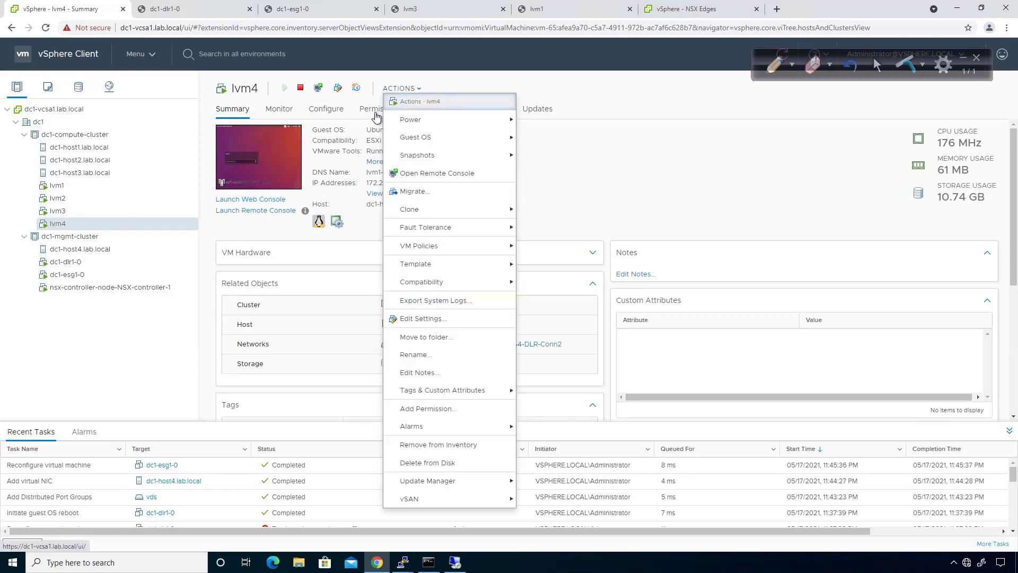
click(250, 202)
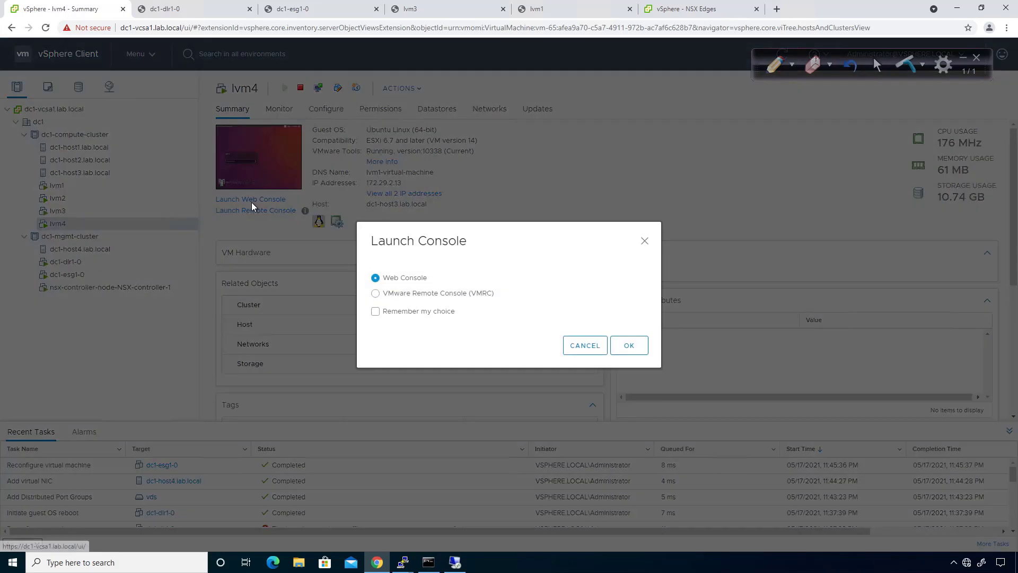
click(630, 345)
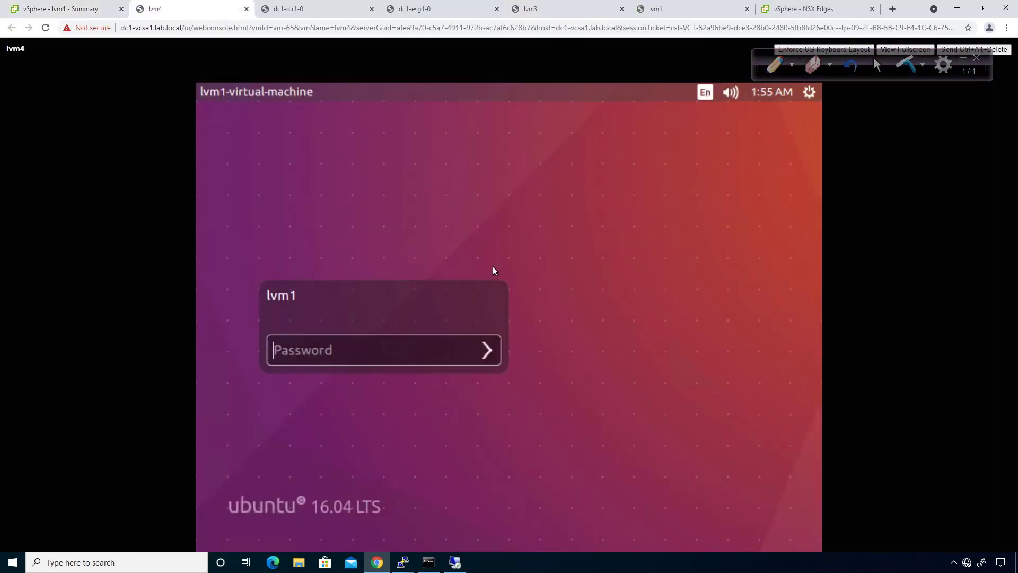
- Log in to lvm4 with the account password and list its network interface configuration with ifconfig
click(354, 350)
text(••••••••)
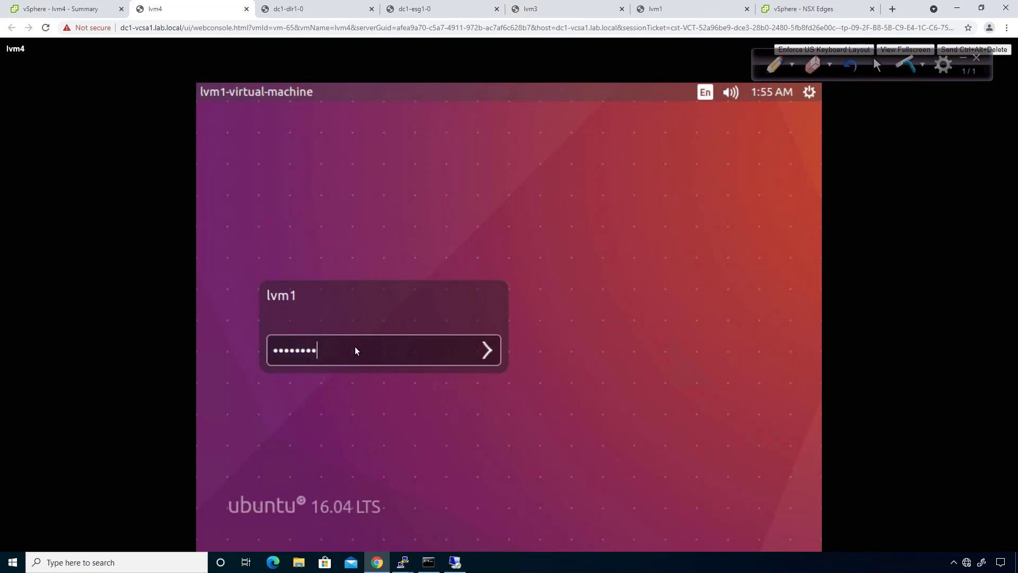
key(Return)
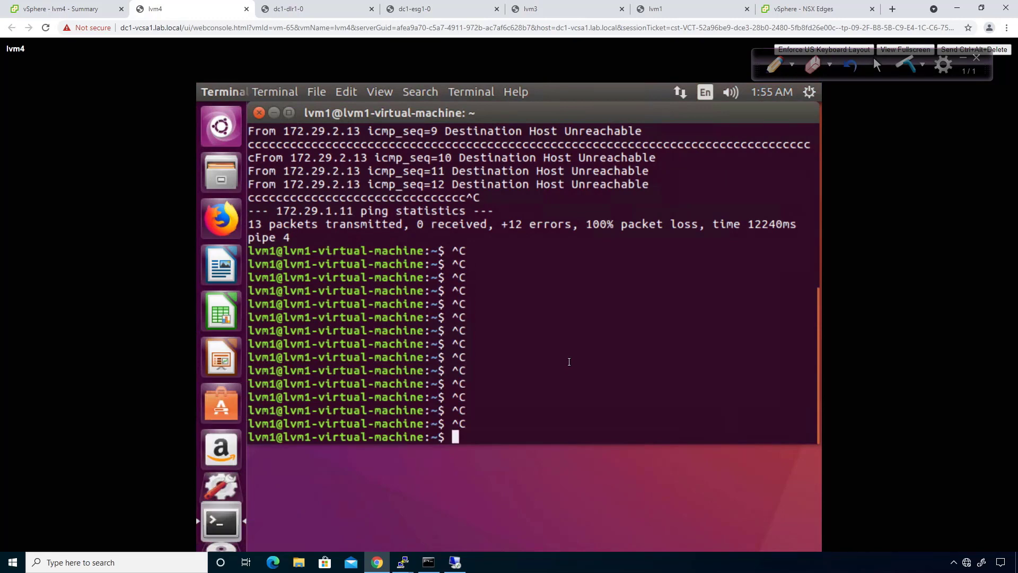
text(ifconfig)
key(Return)
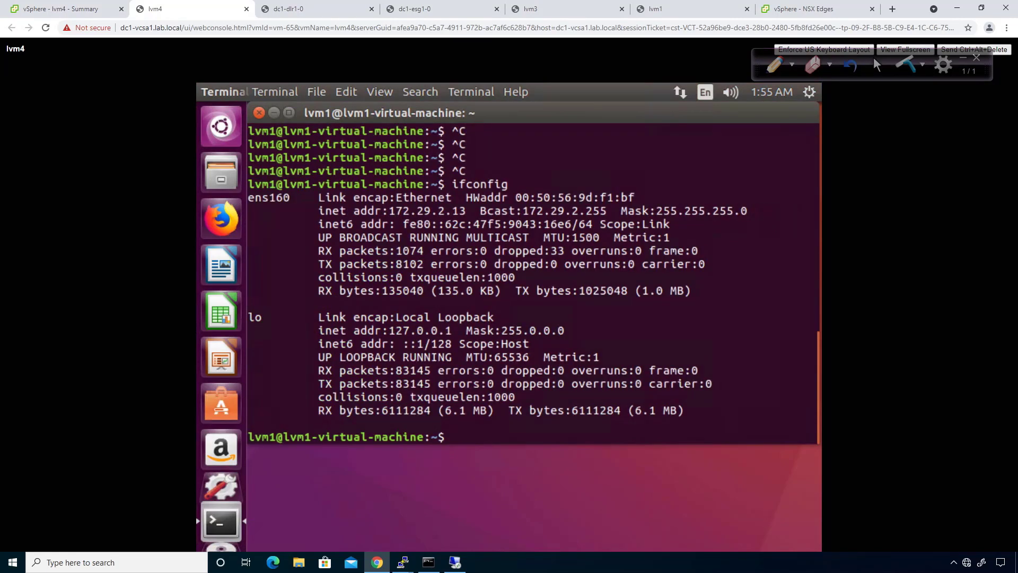
- Set the manual IPv4 address of lvm4's Wired connection 1 to 172.29.2.14, save it and close the network connections
click(684, 95)
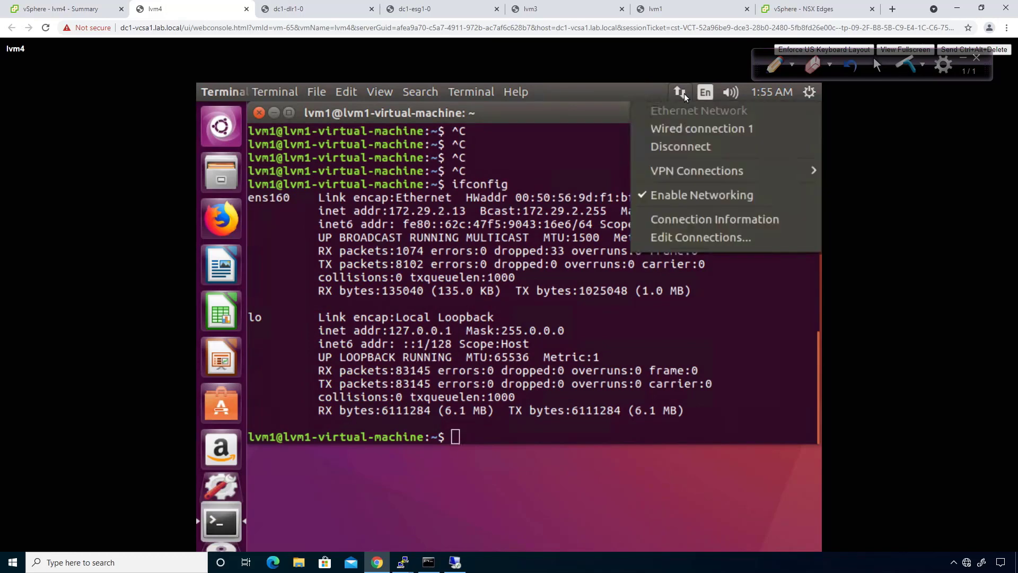
click(693, 239)
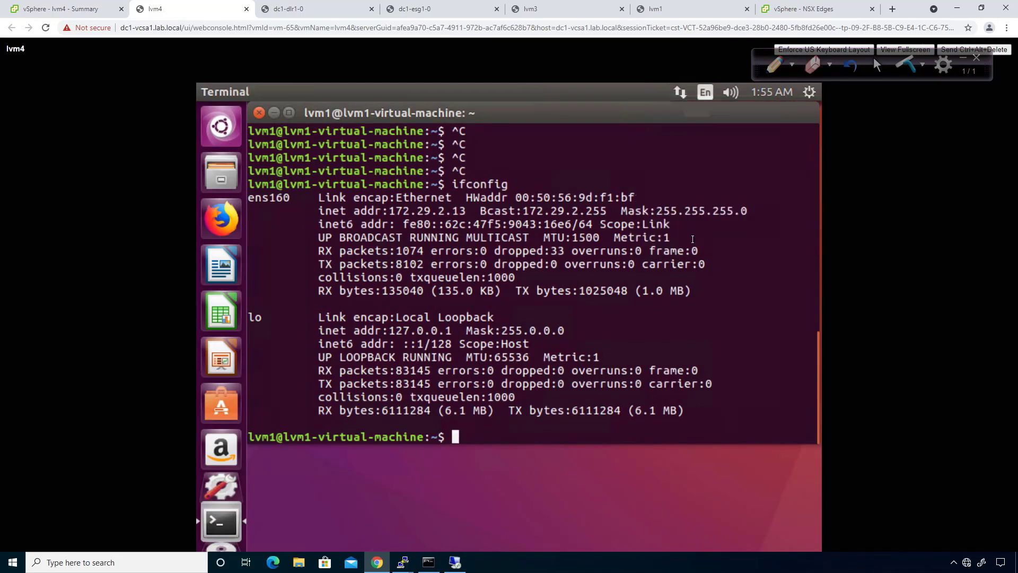
click(572, 289)
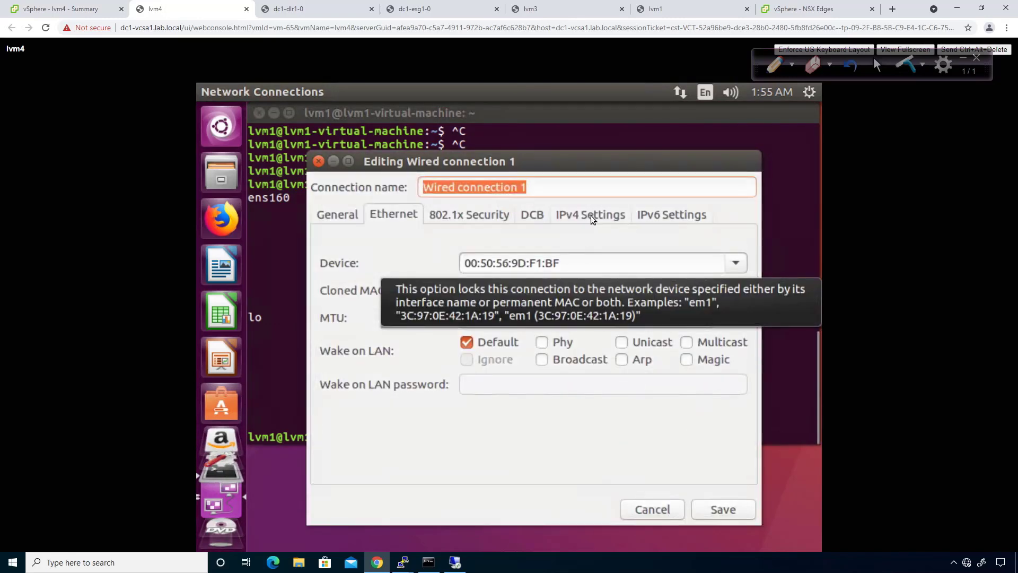
click(592, 216)
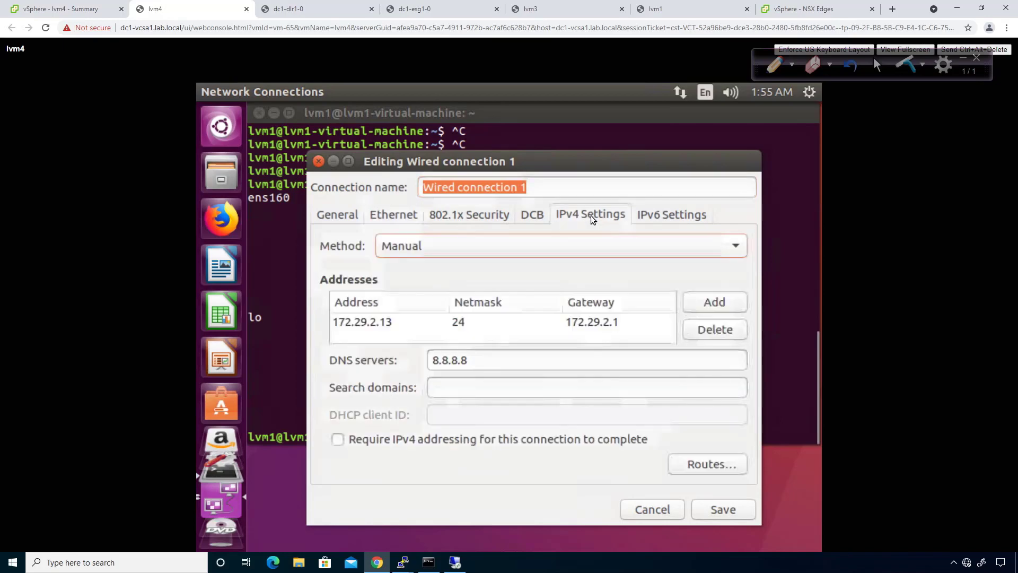
click(395, 320)
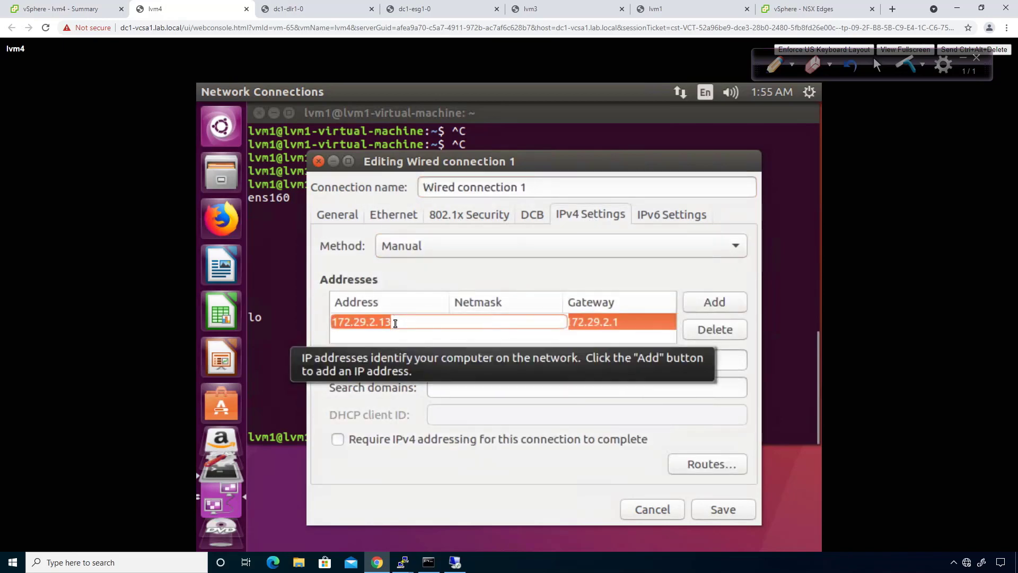
click(395, 324)
key(BackSpace)
text(4)
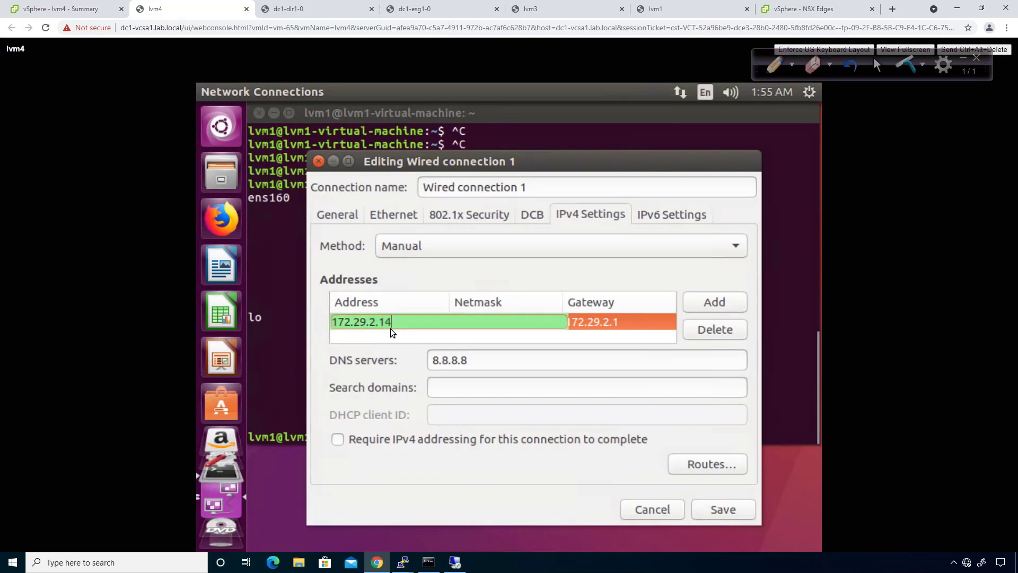
click(739, 510)
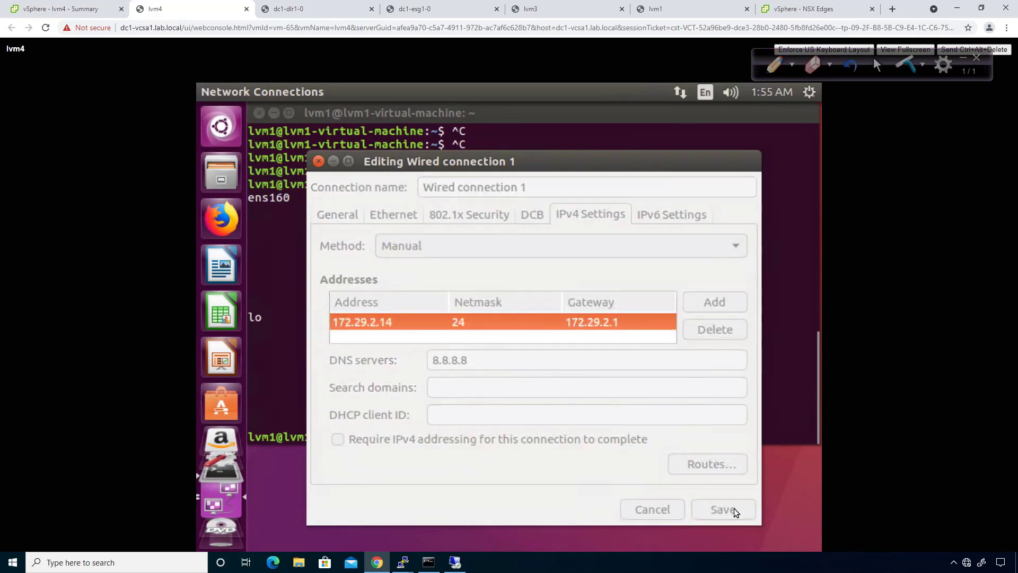
click(663, 447)
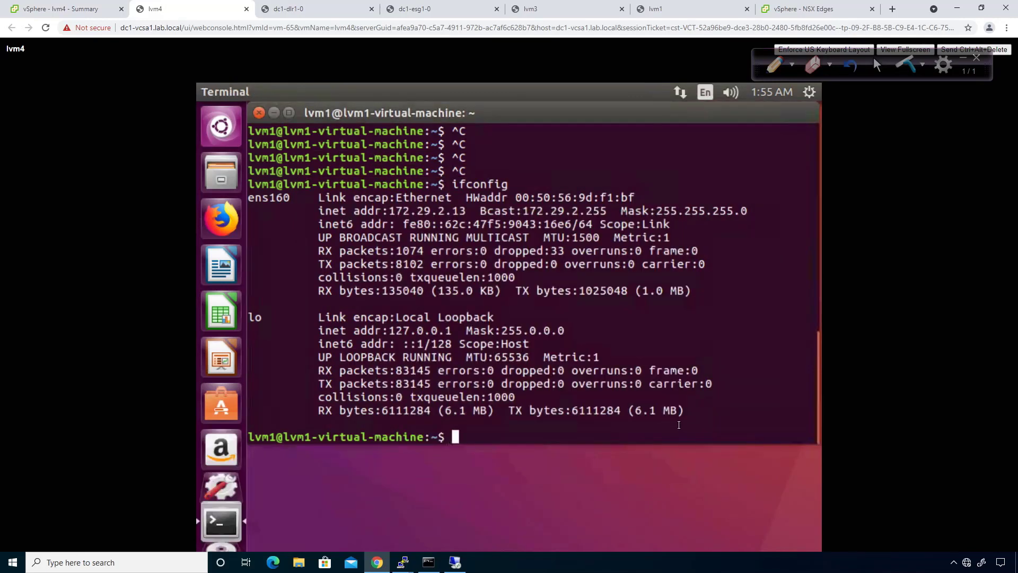
- Rerun ifconfig in the lvm4 terminal to check whether the interface uses the edited address
key(Up)
key(Return)
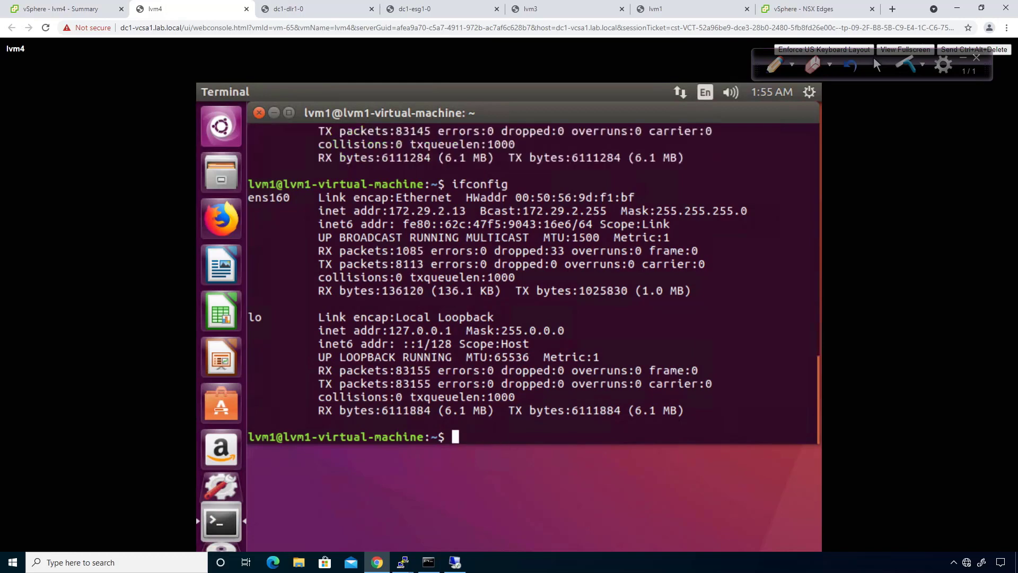
key(Up)
key(Return)
click(679, 93)
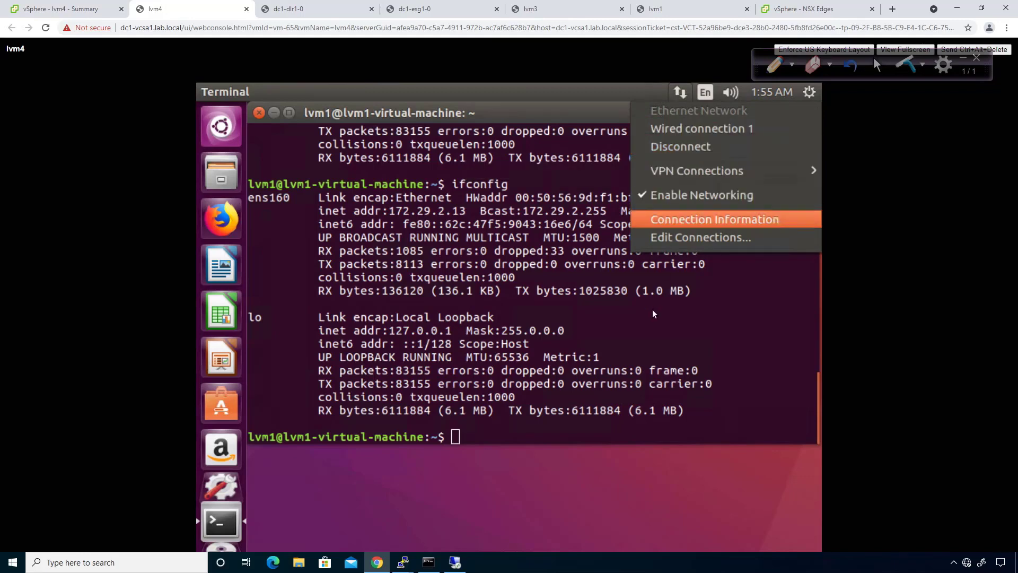
click(647, 329)
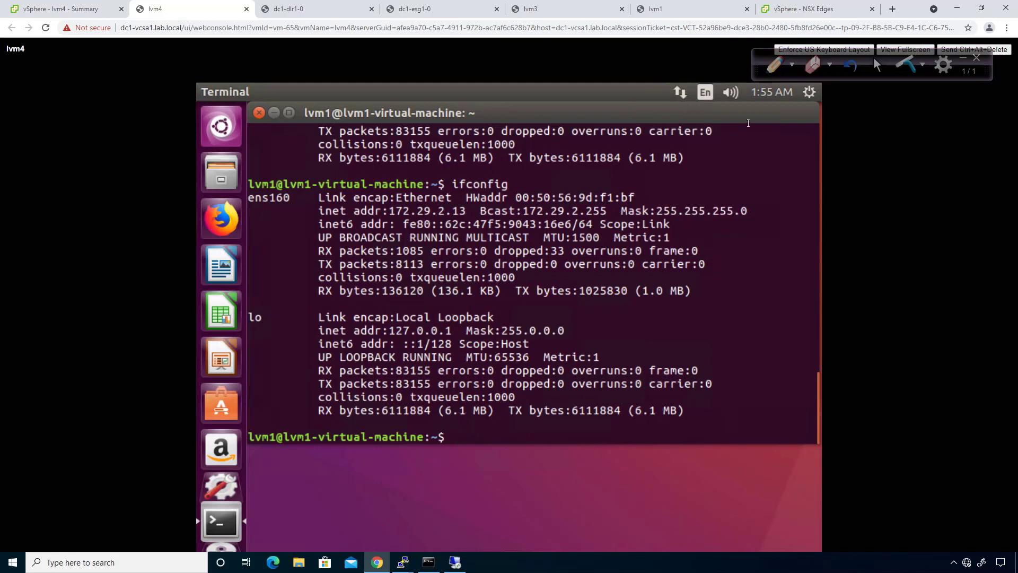
- Restart the lvm4 virtual machine from its Ubuntu session
click(809, 92)
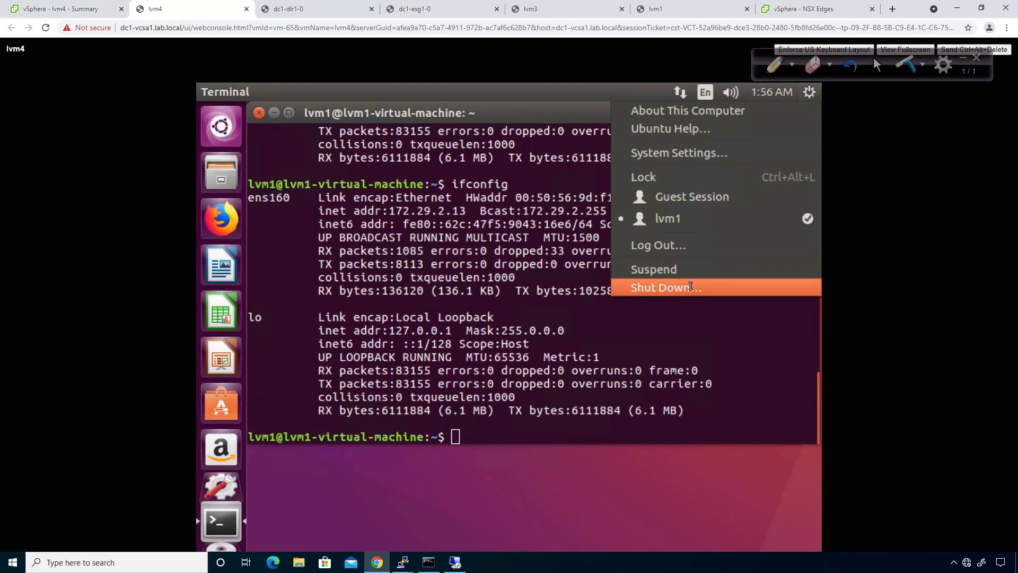
click(656, 288)
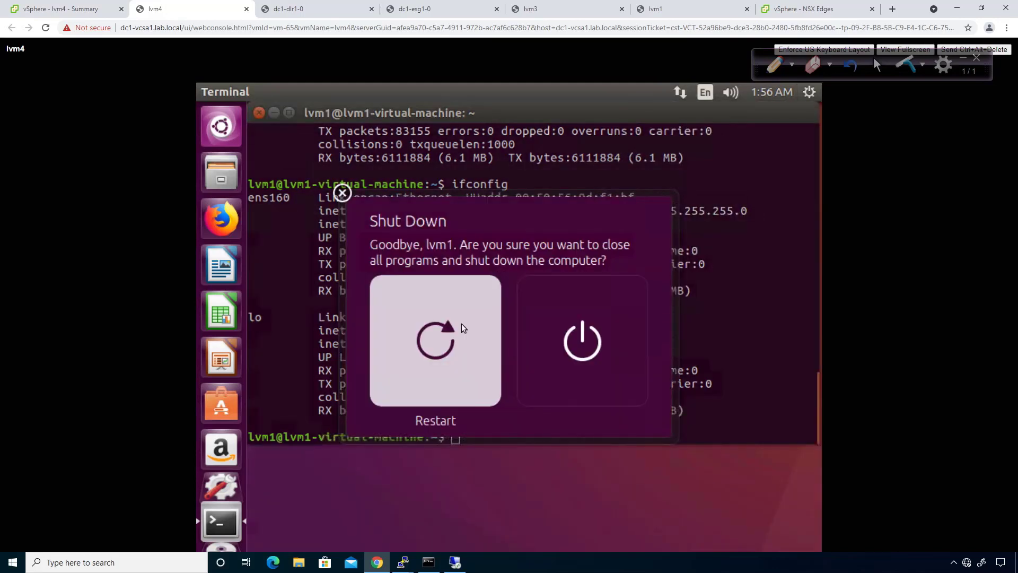
click(462, 324)
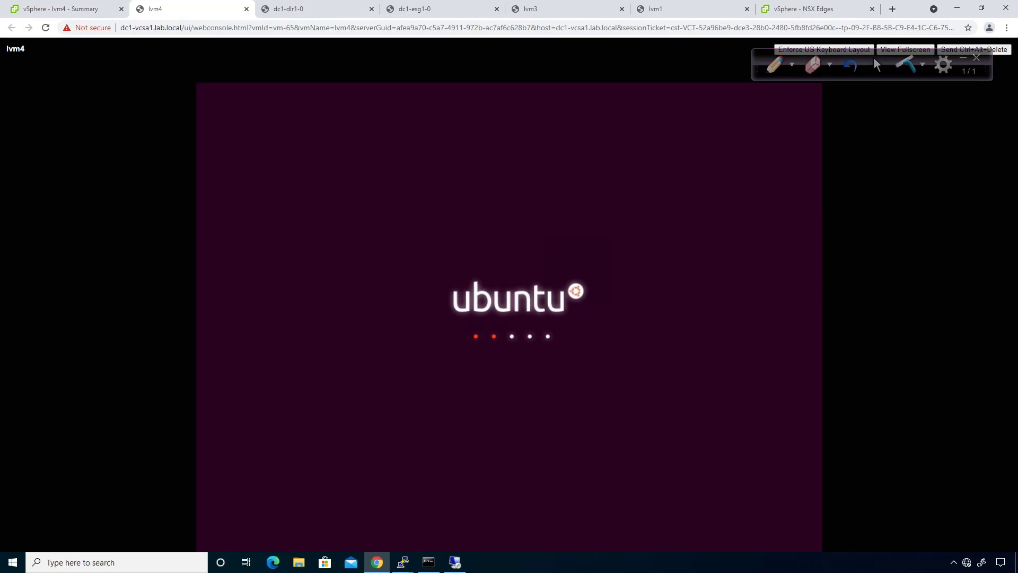
- Switch to the lvm3 console, ping lvm1 at 172.29.1.11 again and stop after a few packets
click(530, 8)
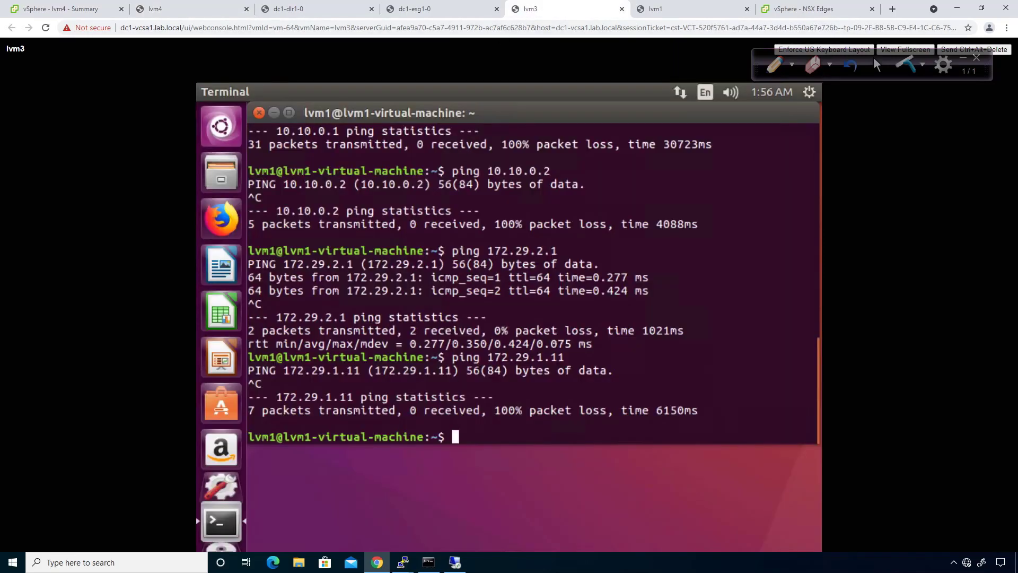
key(Up)
key(Return)
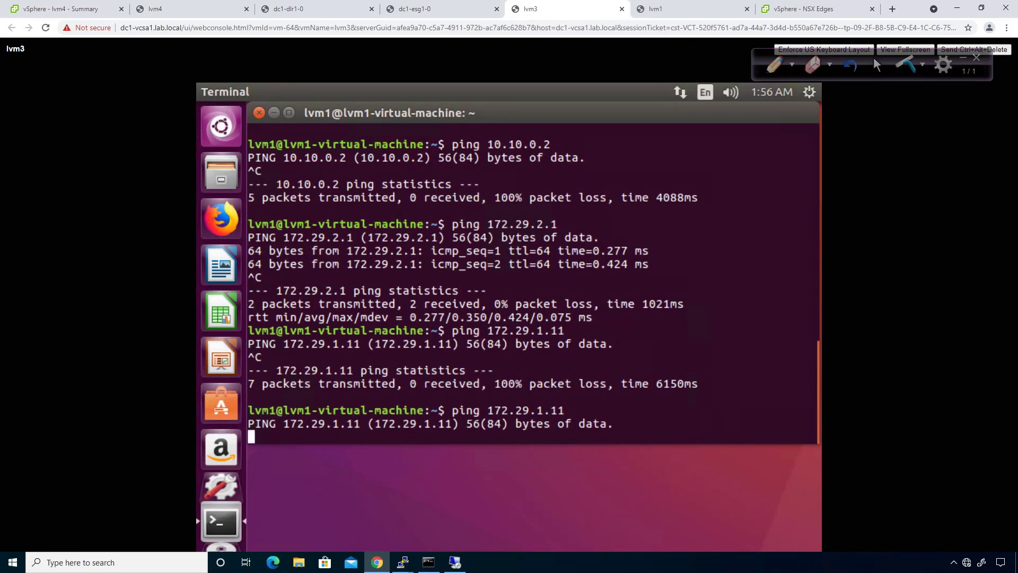
key(ctrl+c)
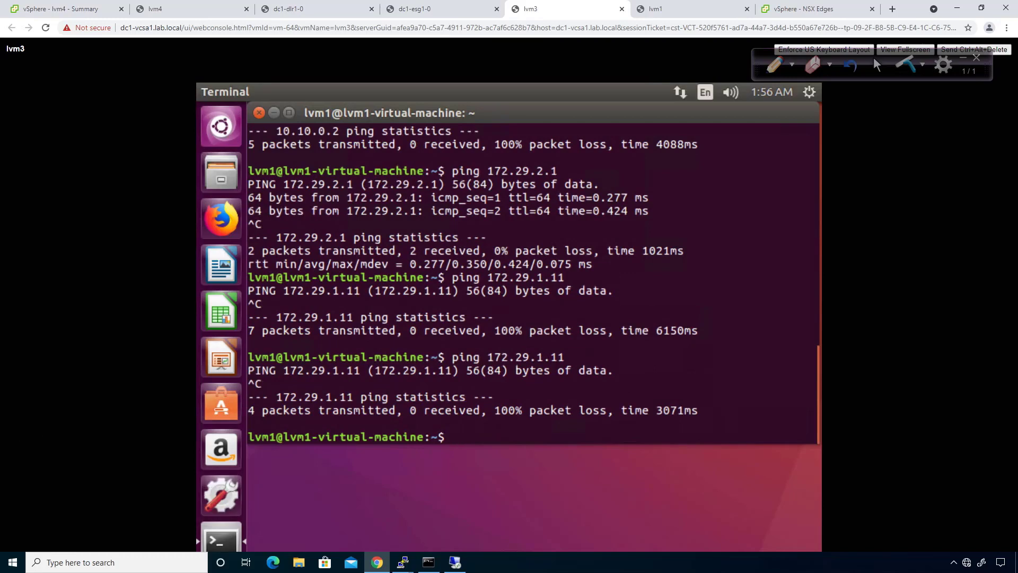
- Check the interface address in lvm4's console, and repeat the ping to 172.29.1.11 from lvm3, stopping it after a few packets
click(164, 9)
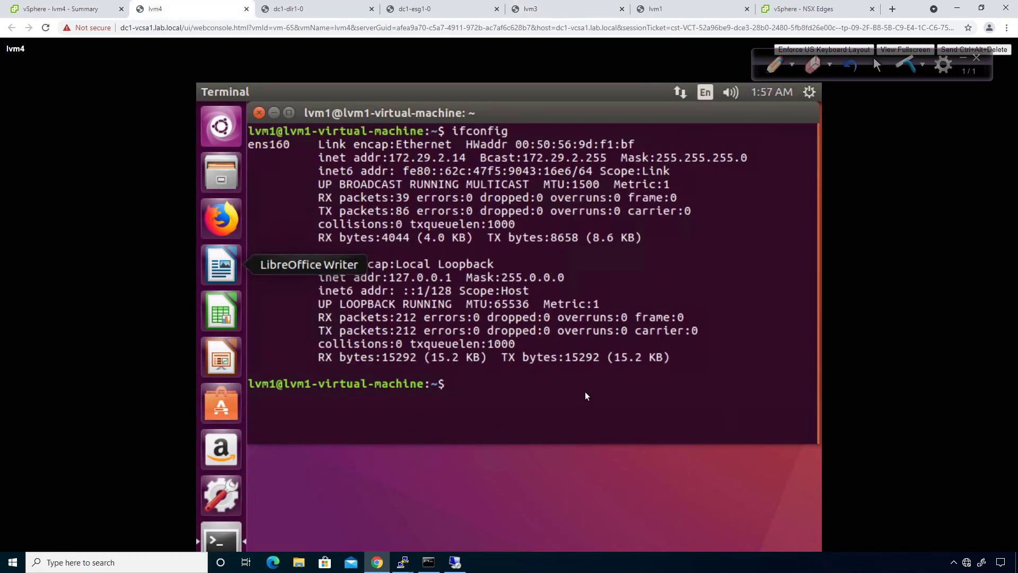
click(535, 9)
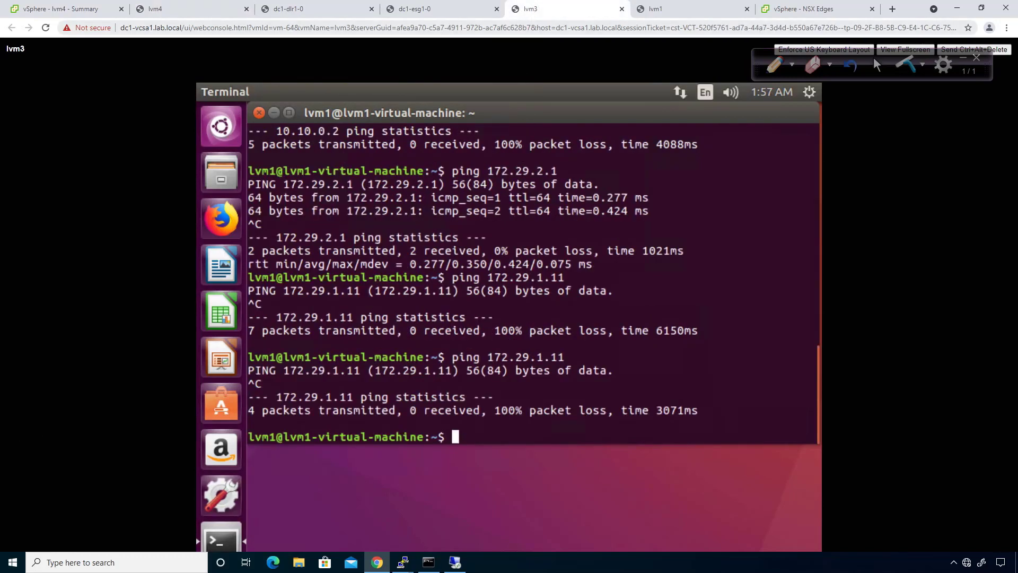
key(Up)
key(Return)
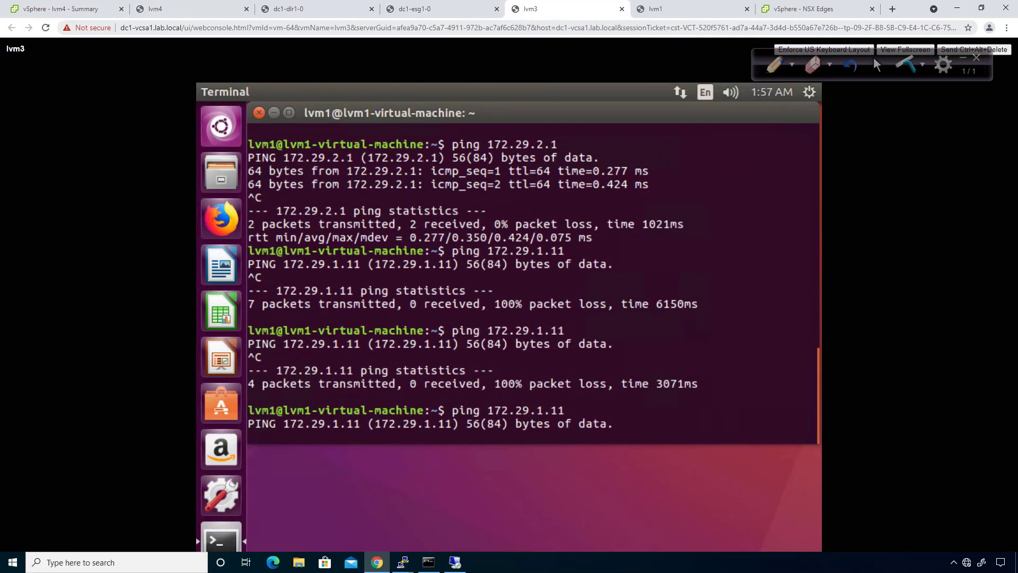
key(Up)
key(ctrl+c)
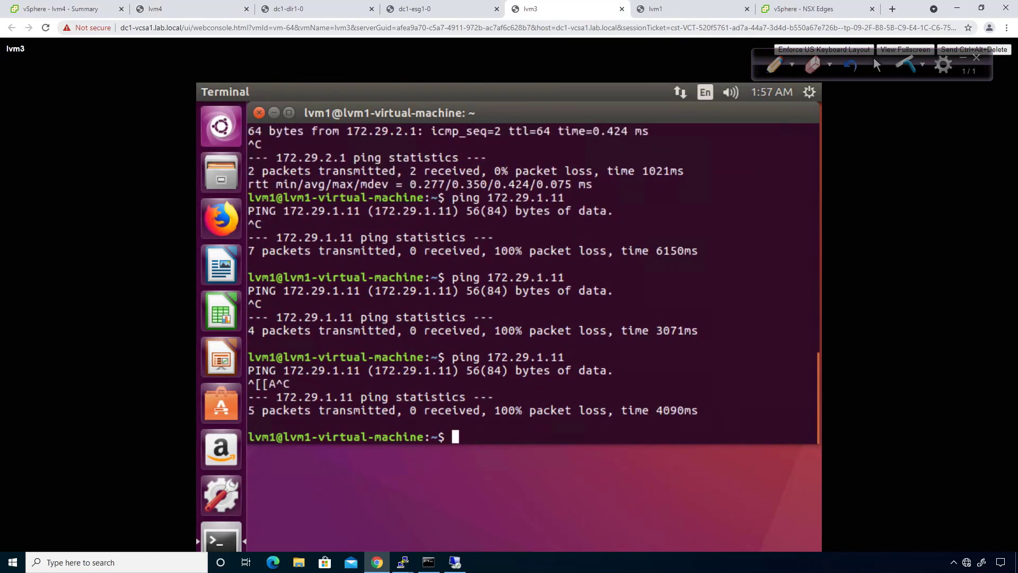
- Ping the default gateway 172.29.2.1 from the lvm3 terminal and stop after a couple of packets
key(Up)
key(Up)
key(Return)
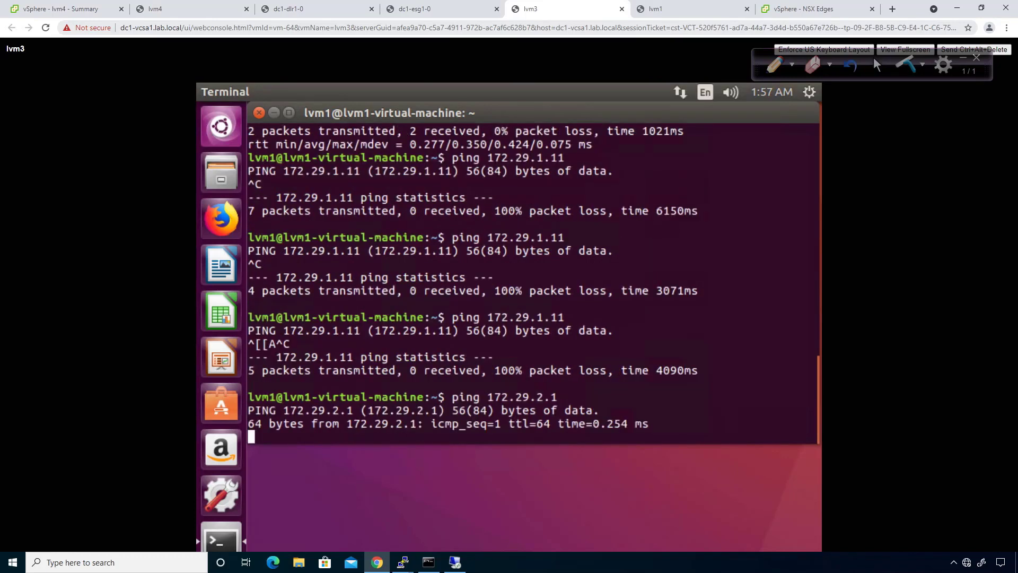
key(ctrl+c)
- Ping 10.10.0.2 from the lvm3 terminal by editing the previous command, and stop after several packets
key(Up)
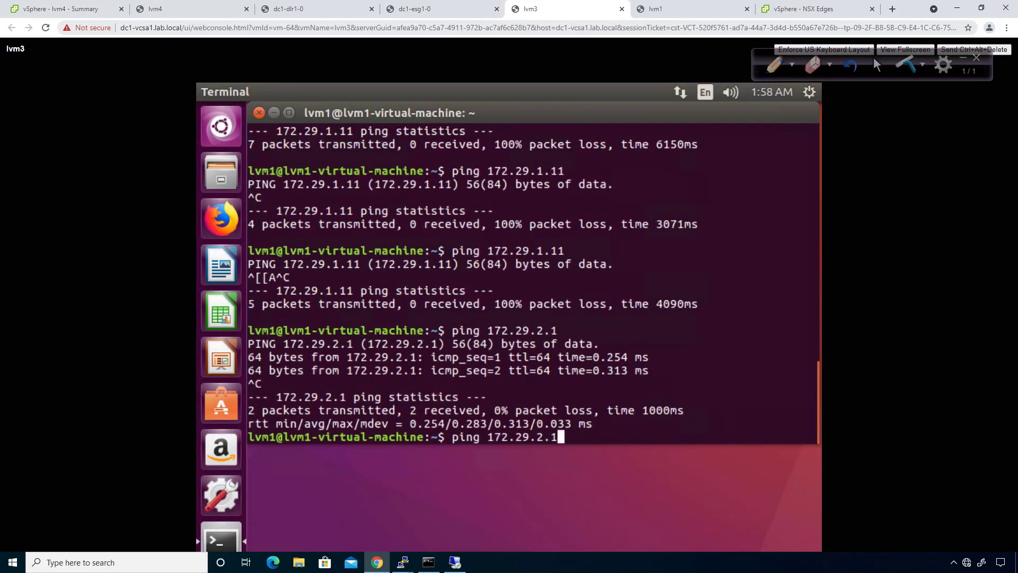
key(BackSpace)
key(BackSpace)
key(BackSpace)
key(BackSpace)
key(BackSpace)
key(BackSpace)
key(BackSpace)
key(BackSpace)
key(BackSpace)
key(BackSpace)
text(10.10.0.2)
key(Return)
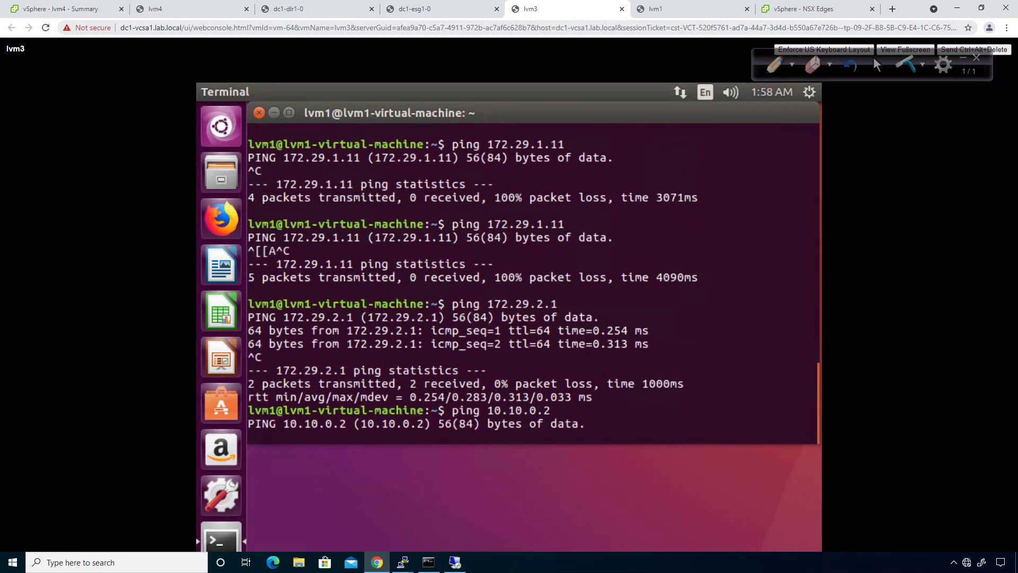
key(ctrl+c)
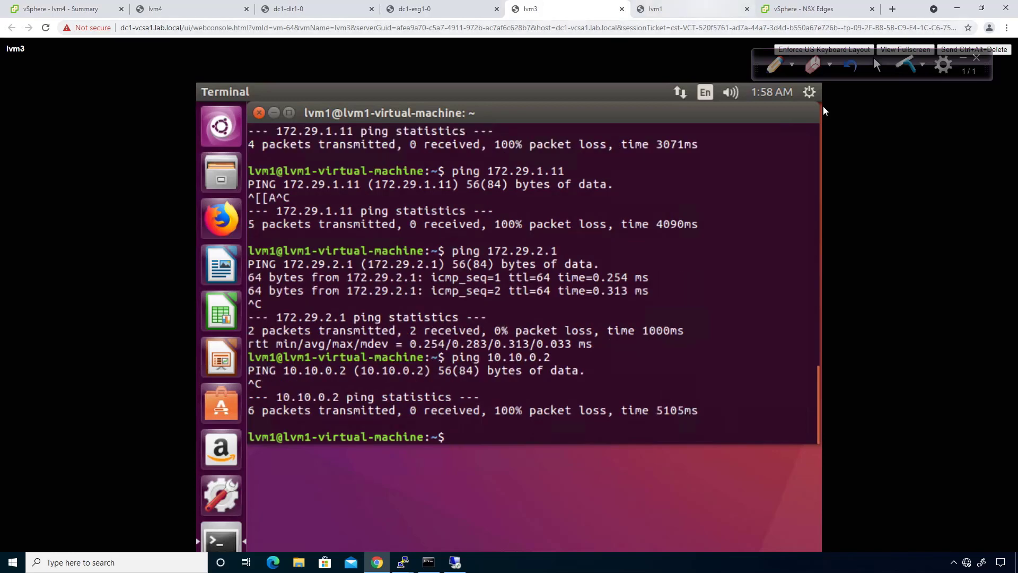
click(964, 57)
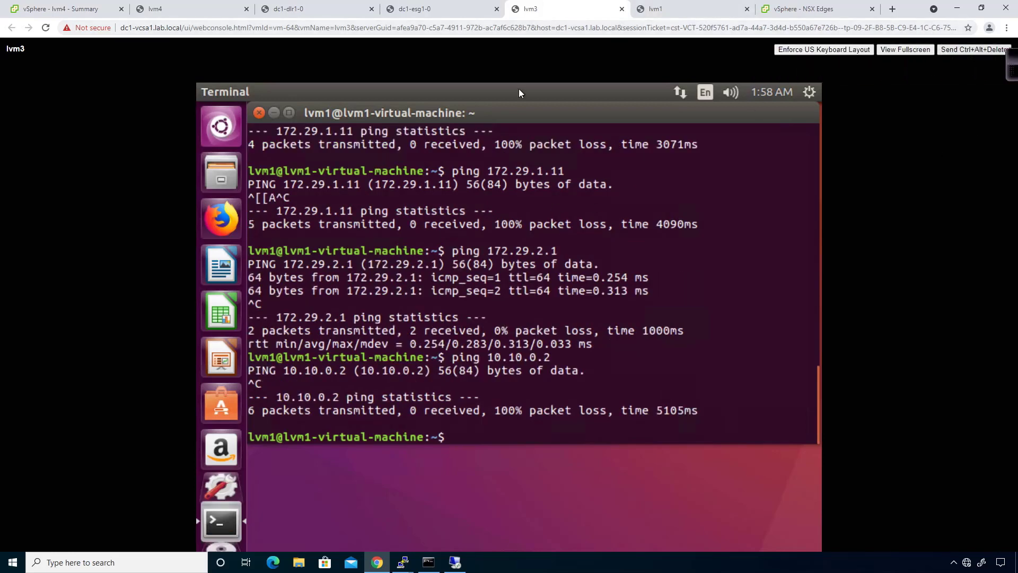
- Review the vSphere summaries of lvm3, lvm4, lvm2 and lvm1, checking their IP addresses, hosts and networks
click(71, 10)
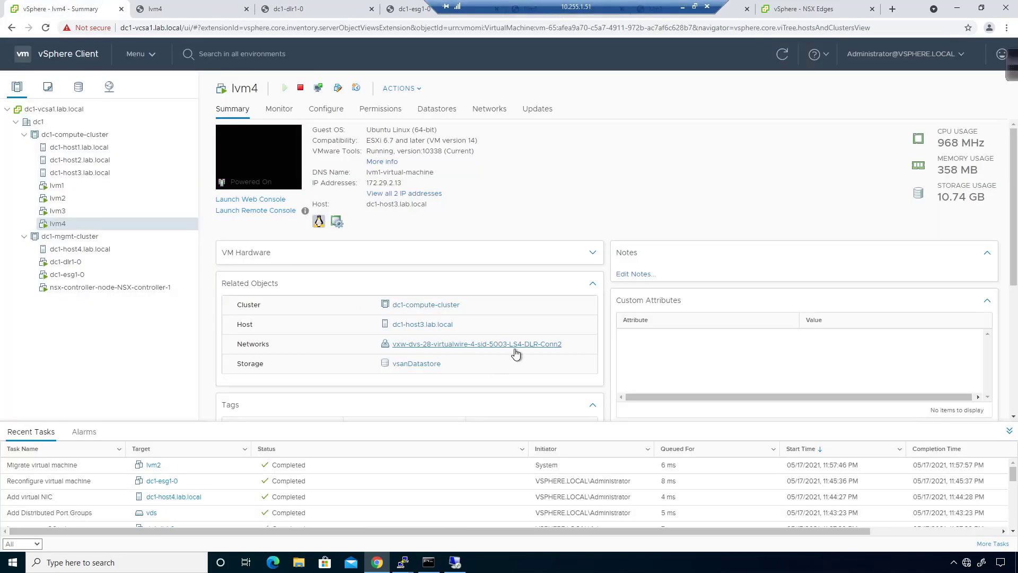
click(57, 212)
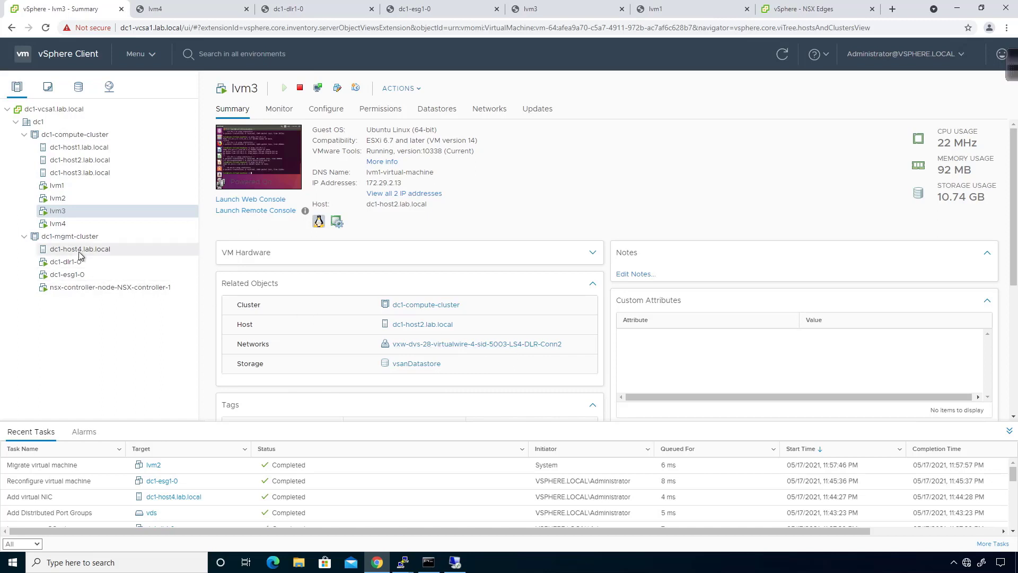
click(64, 228)
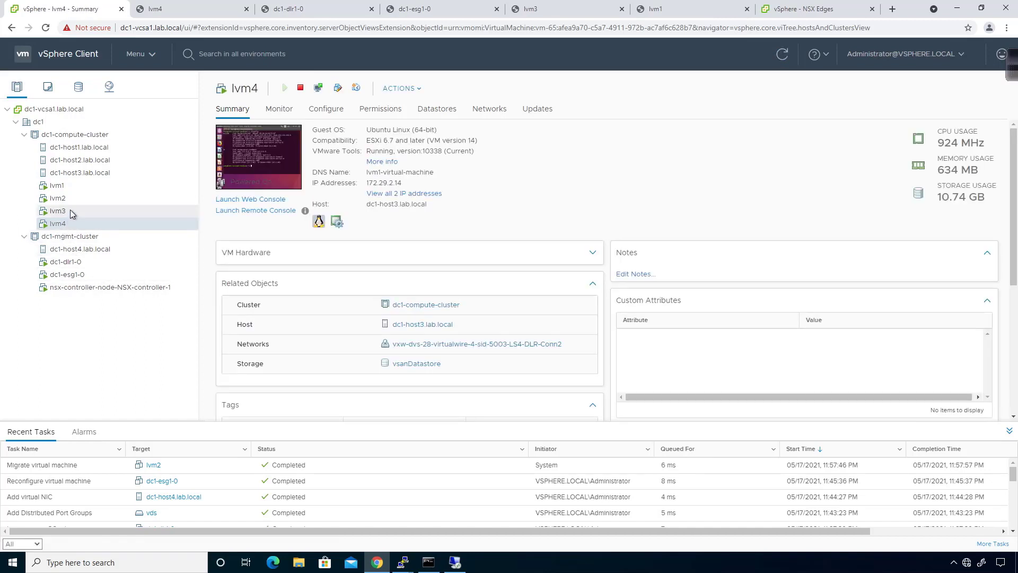
click(75, 203)
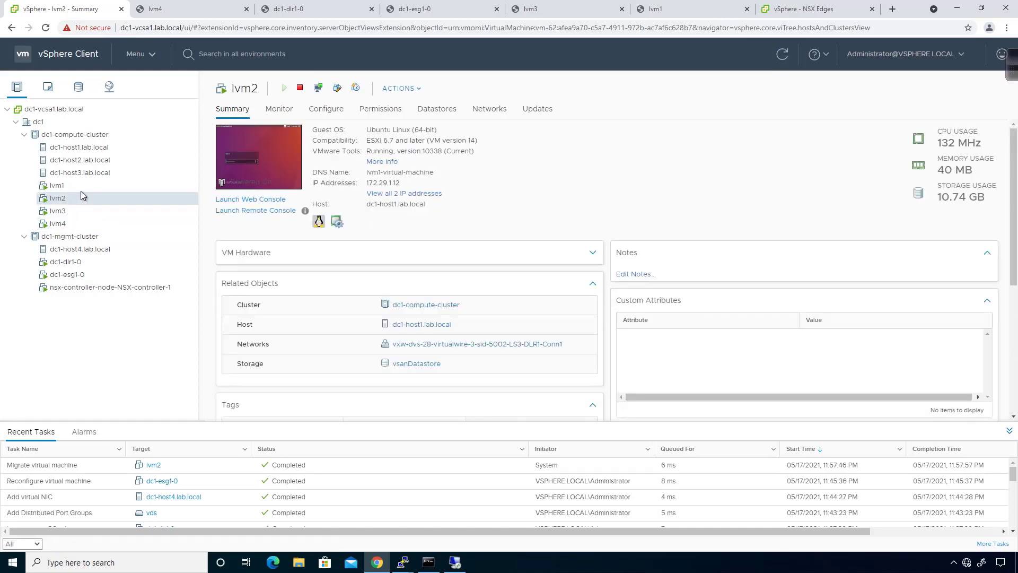
click(84, 186)
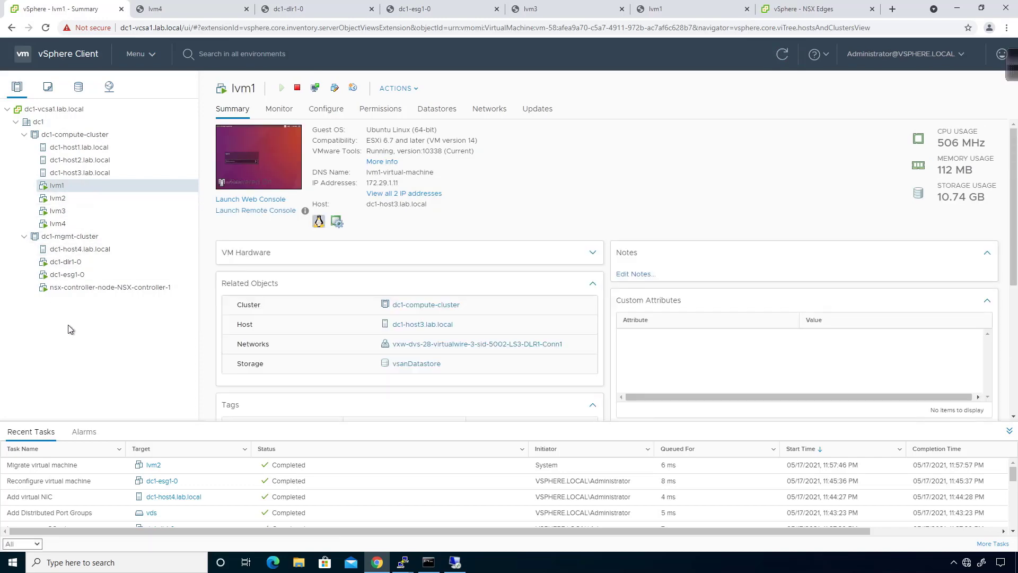
- Ping lvm3 at 172.29.2.13 from the lvm4 console and stop after a couple of packets
click(182, 14)
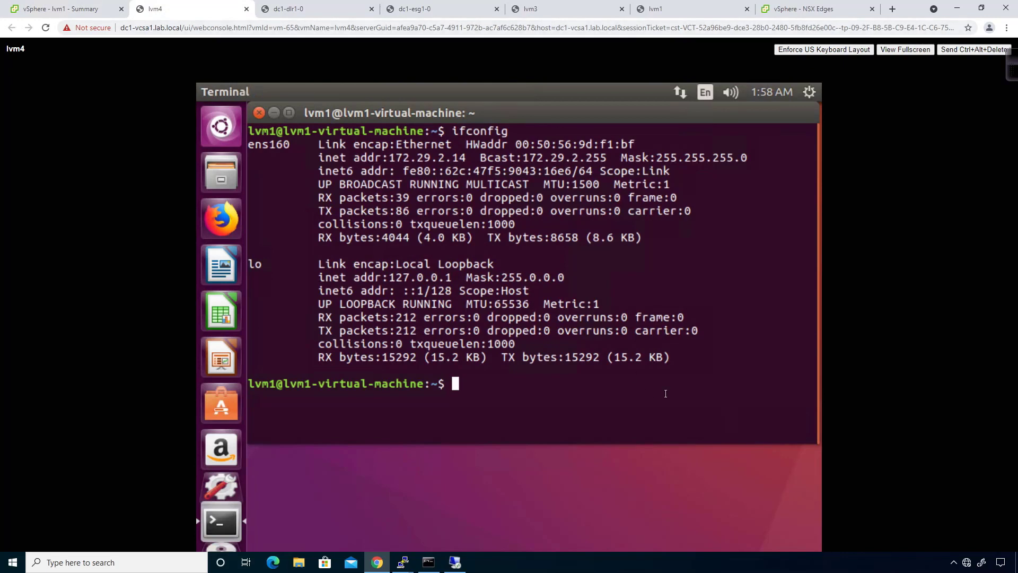
key(Up)
key(Down)
text(ping 172.2)
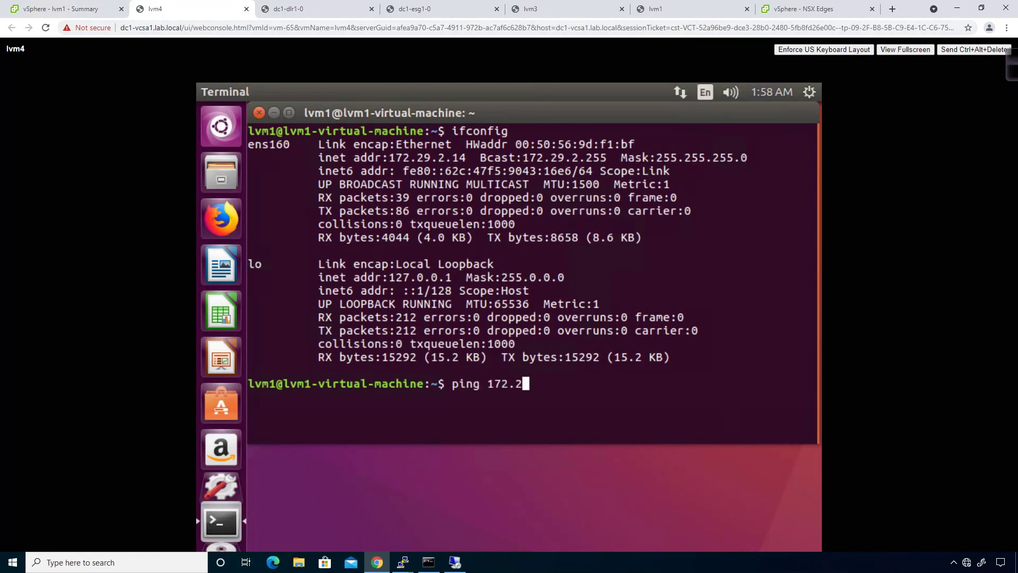
text(9.2.13)
key(Return)
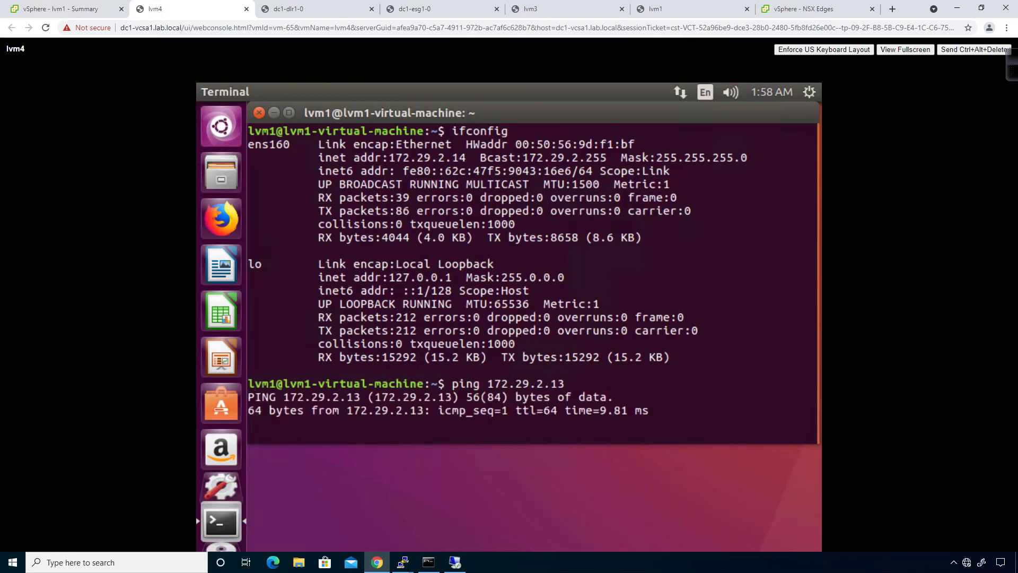
key(ctrl+c)
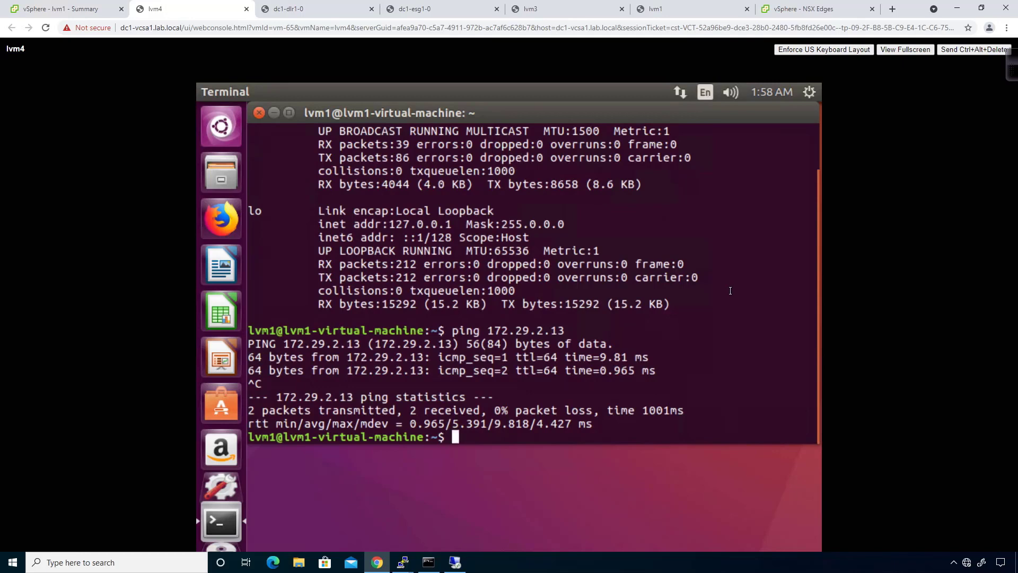
- Switch to the NSX-V-RTR terminal session and display its full IP routing table with do sh ip route
click(793, 9)
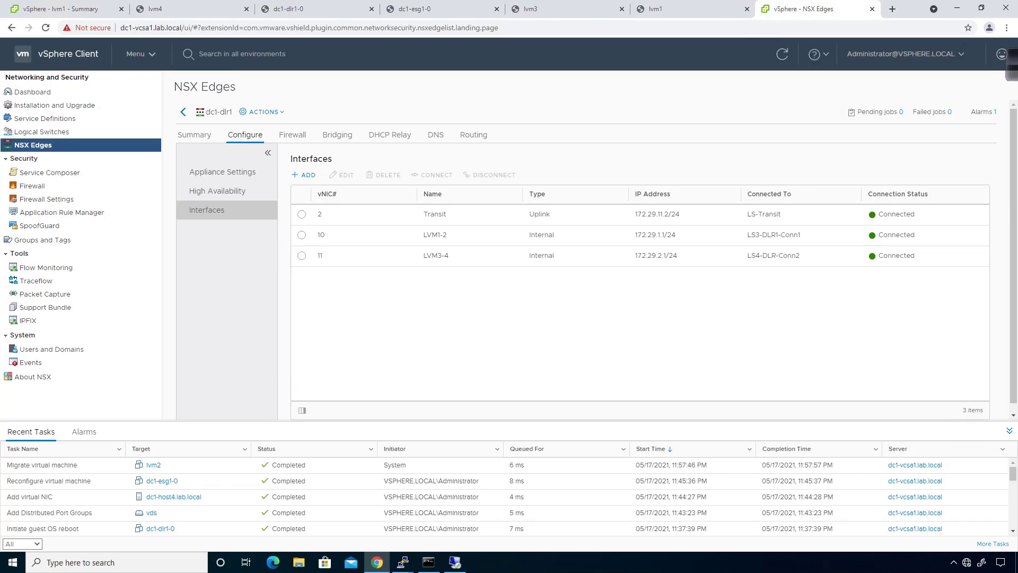
key(alt+Tab)
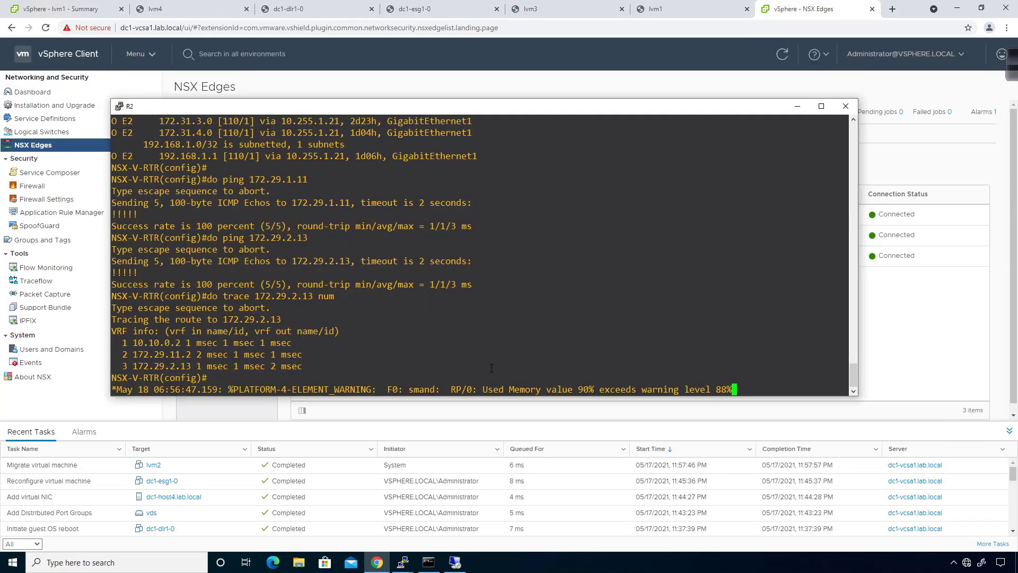
key(Return)
text(do sh ip route)
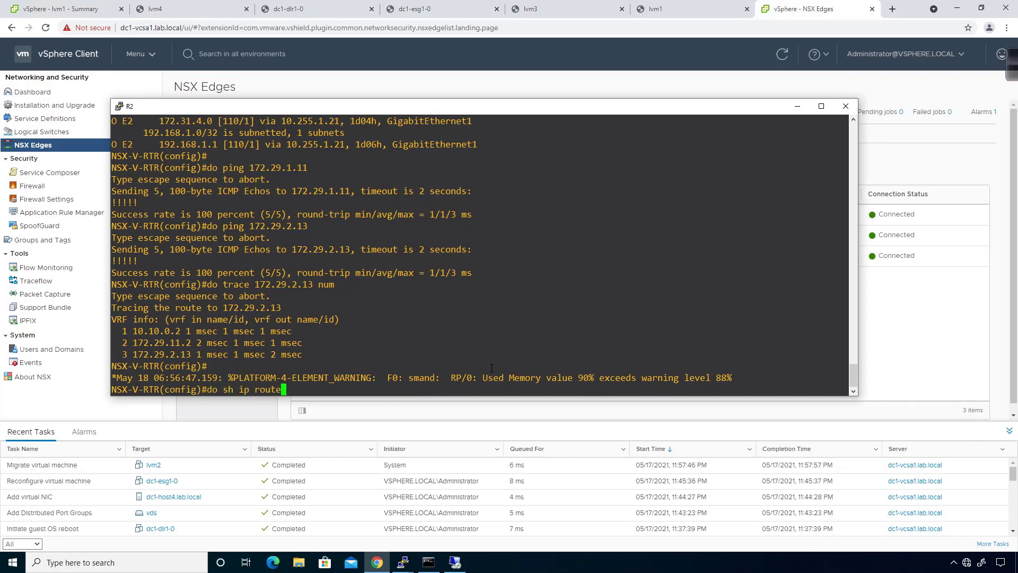
key(Return)
key(space)
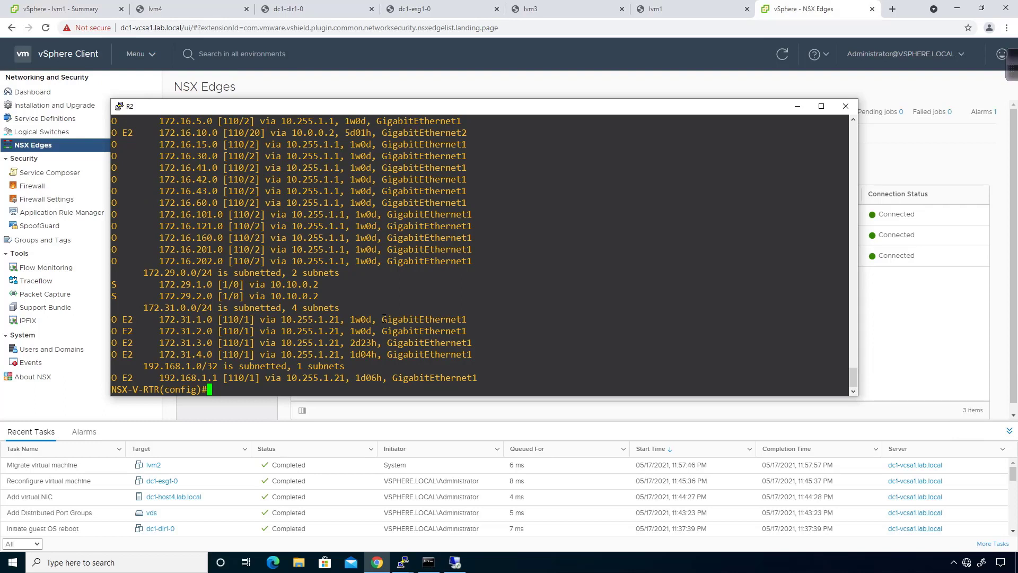
- Add a static default route (0.0.0.0 0.0.0.0) on NSX-V-RTR with next hop 10.255.1.21
text(ip route 0.0.0.0 0.0.0.0 10.)
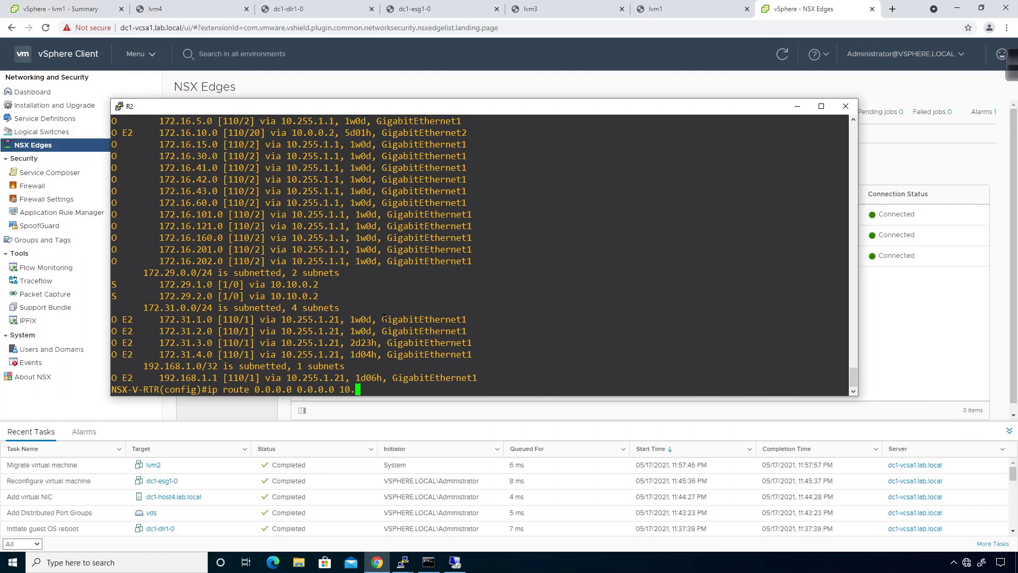
text(255.1.21)
key(Return)
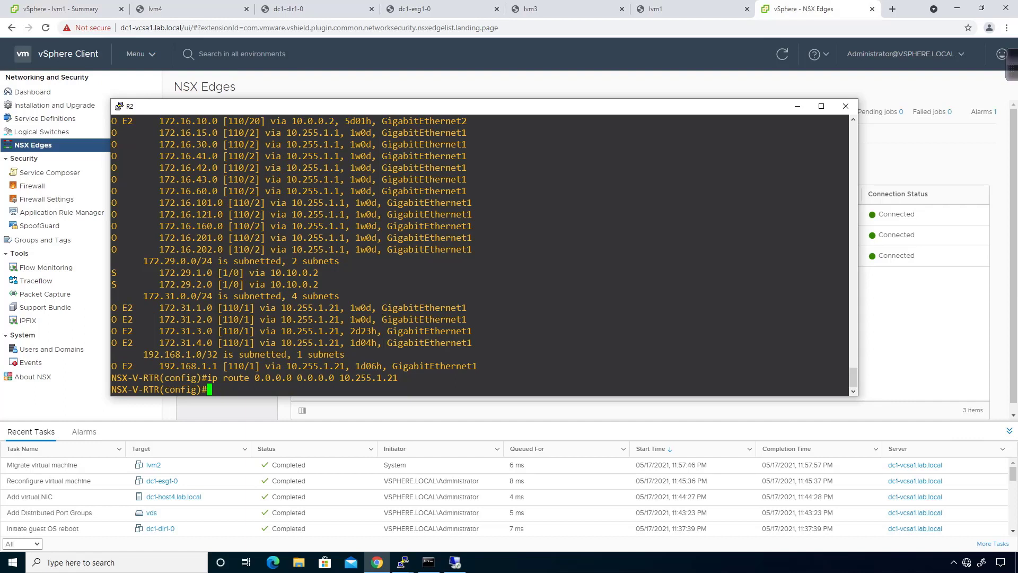
- Bring the second terminal session into view and log in to SW1 with the username and account password
key(alt+Tab)
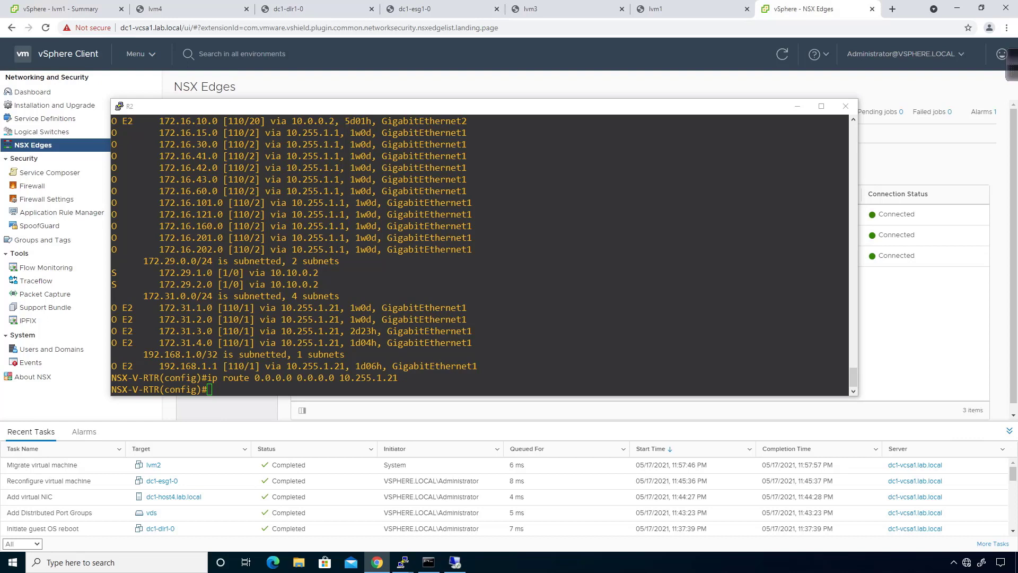
key(alt+Tab)
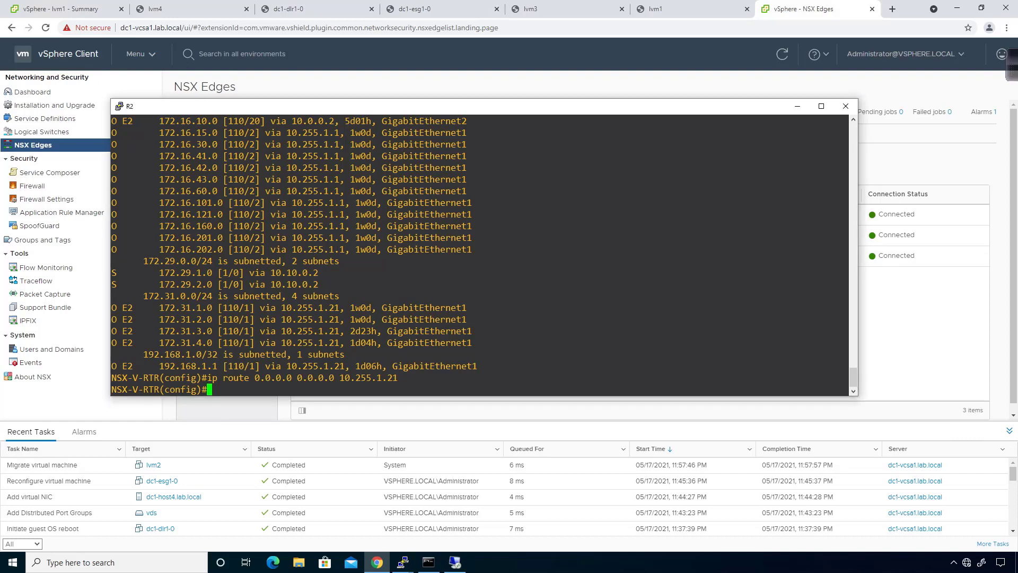
key(alt+Tab)
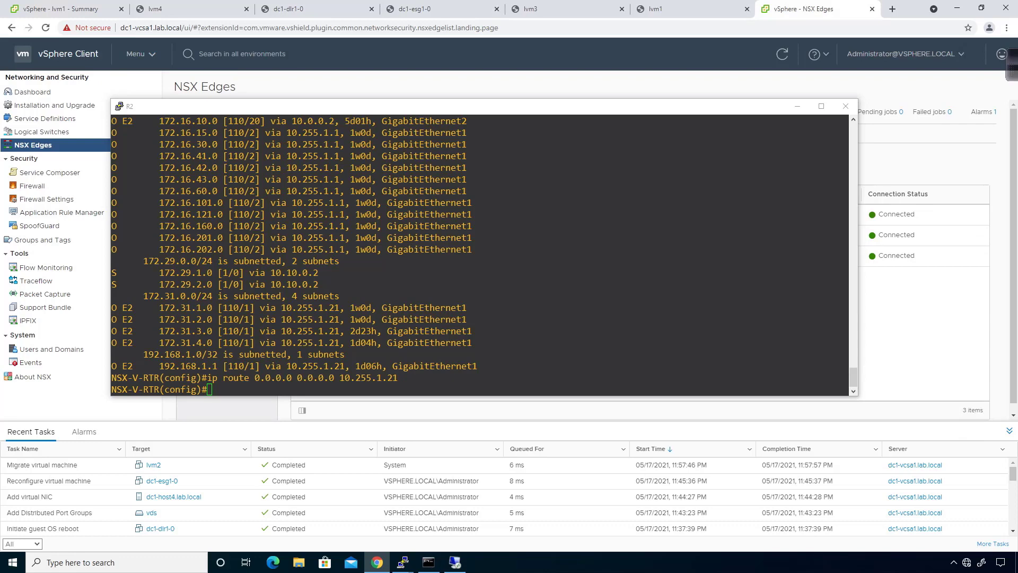
drag(0, 144, 350, 146)
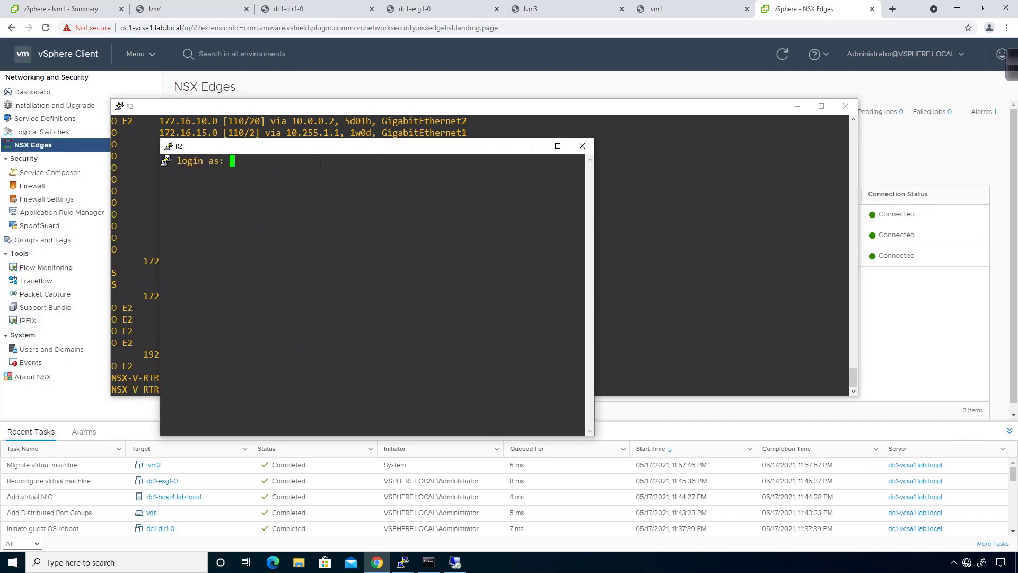
text(Rob)
key(Return)
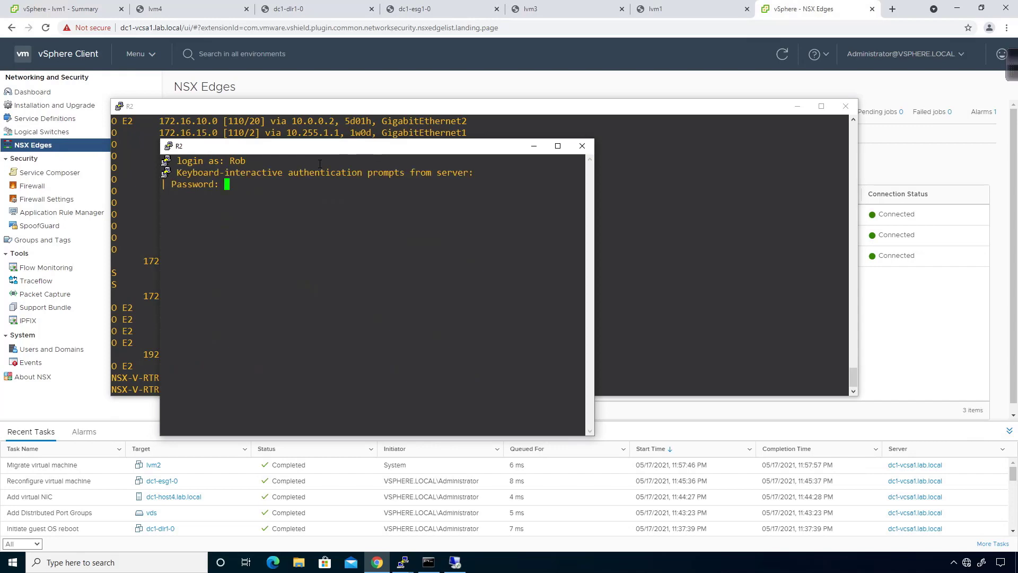
key(Return)
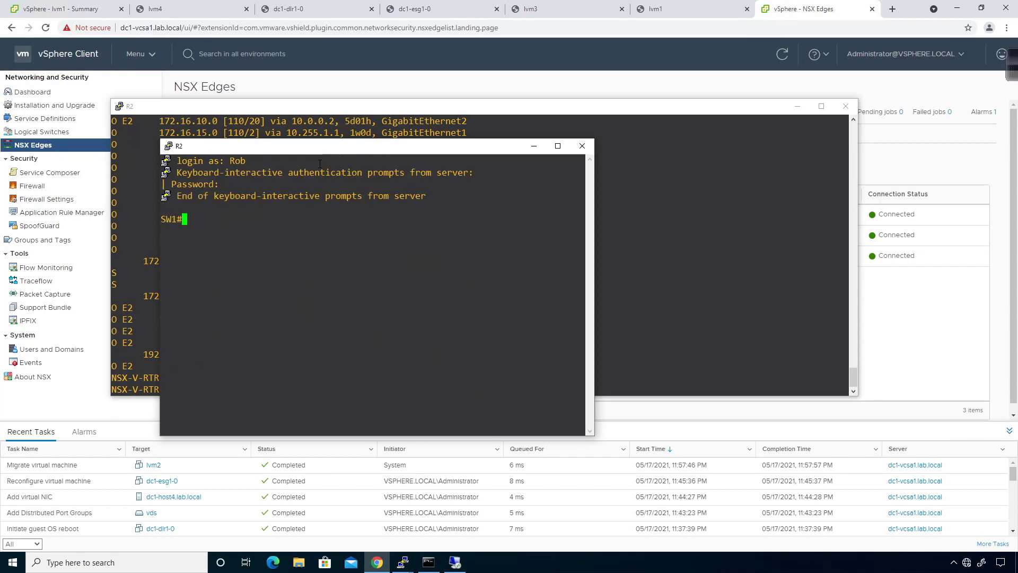
- Display SW1's IP routing table with sh ip route and page through to its end
text(sh ip route)
key(Return)
key(space)
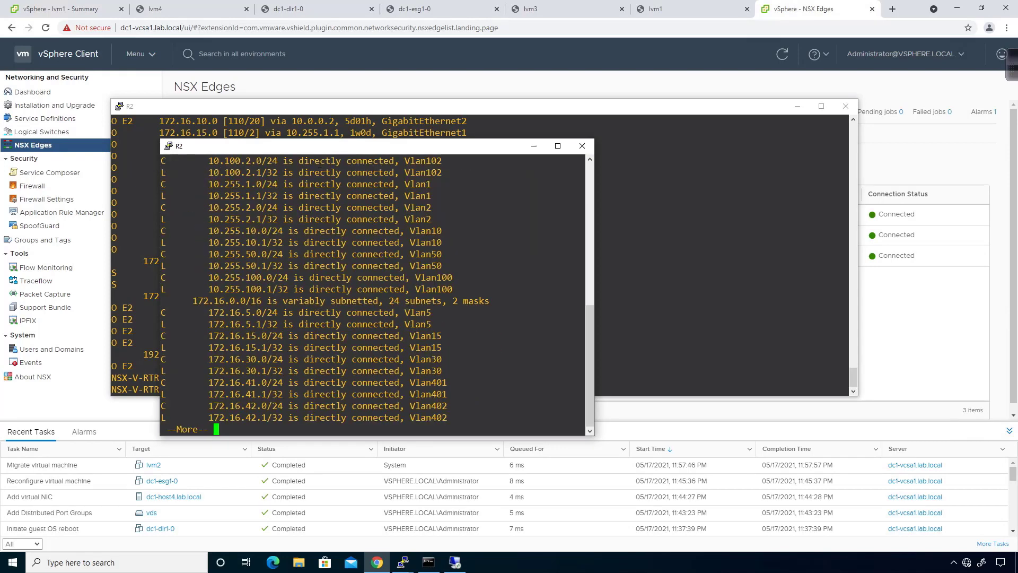
key(space)
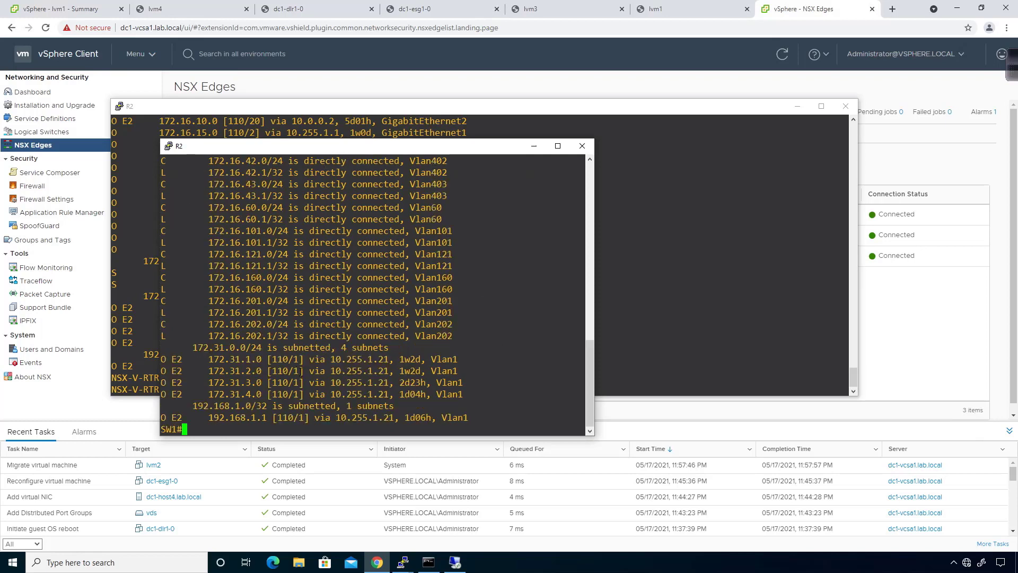
- Enter configuration mode on SW1 and begin a static route command for network 172.29.1.0 with mask 255.255.255.0
text(con ft)
key(Return)
text(conf t)
key(Return)
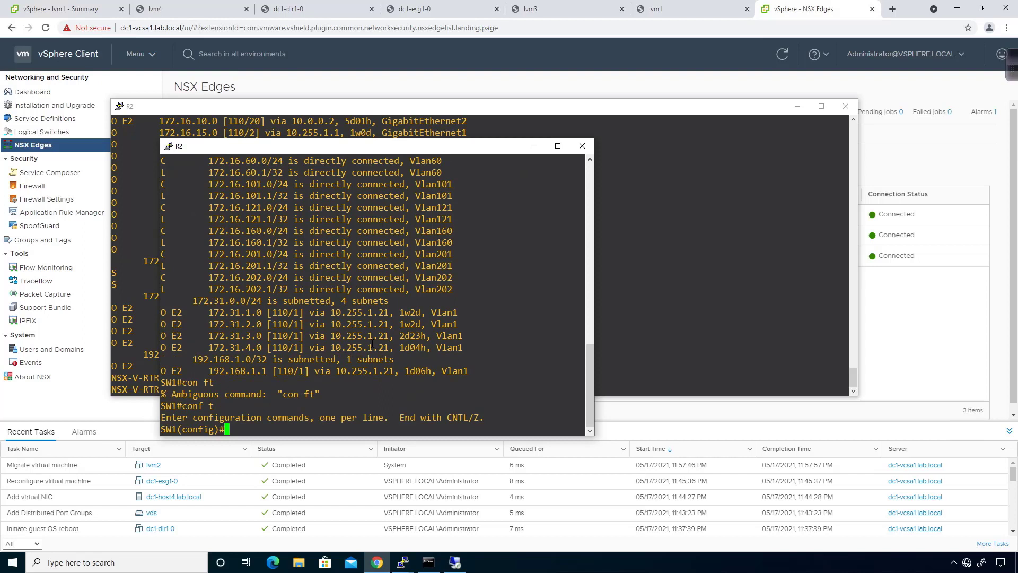
text(ip route 172.29.1.0 255.)
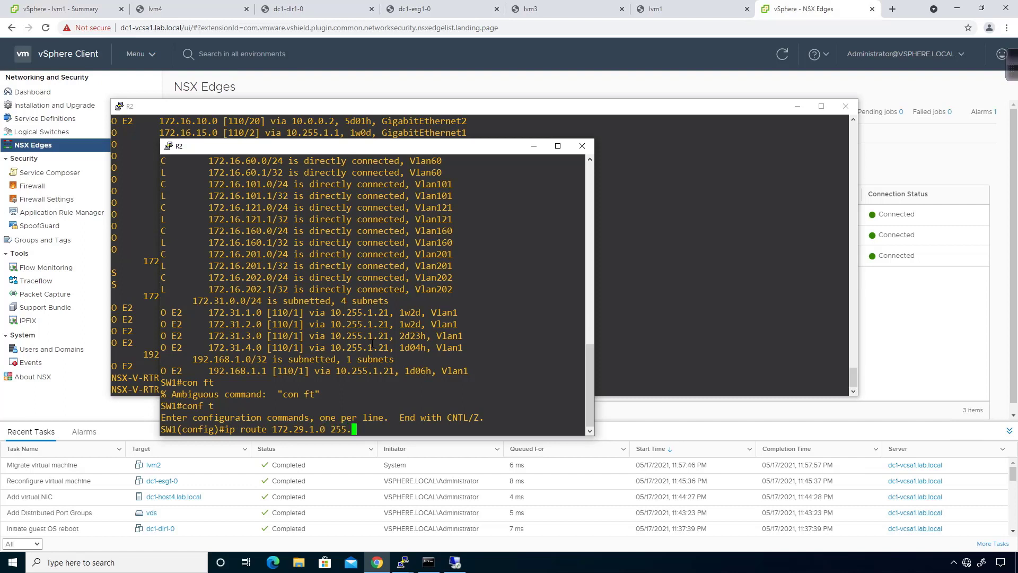
text(255.255.0)
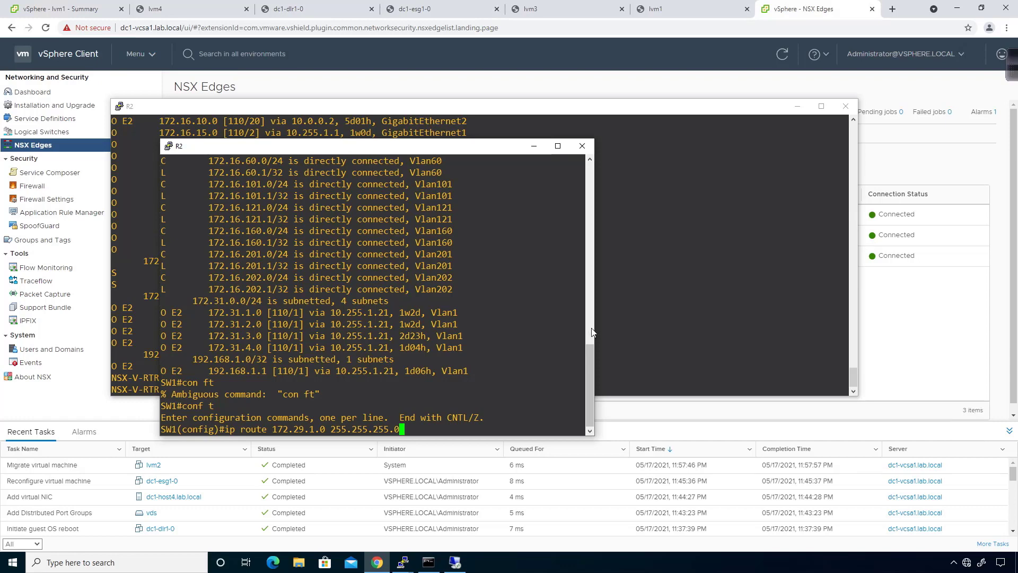
- List the interface addresses on NSX-V-RTR with do sh ip int br to find the next-hop address
click(655, 339)
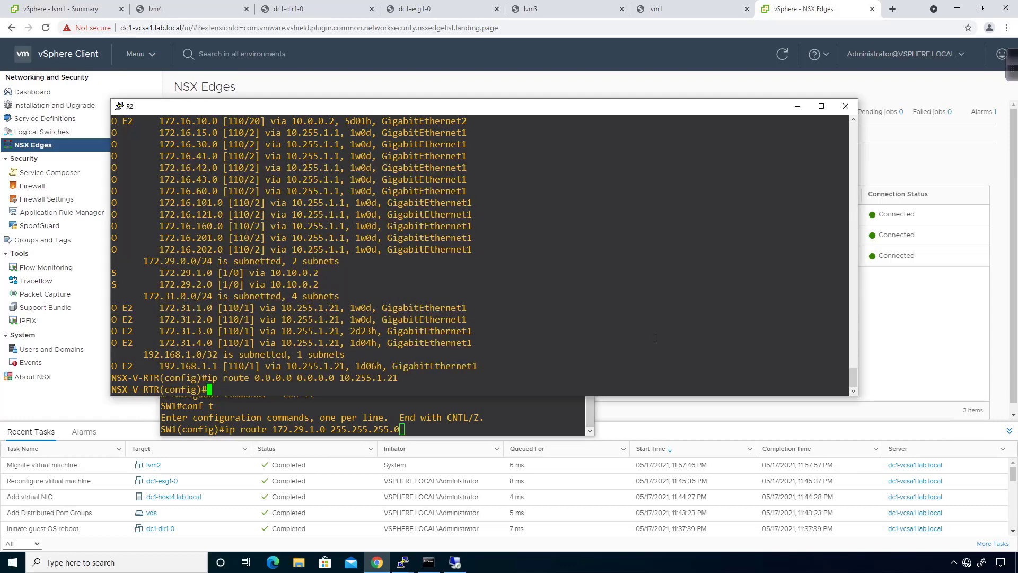
text(do sh ip int br)
key(Return)
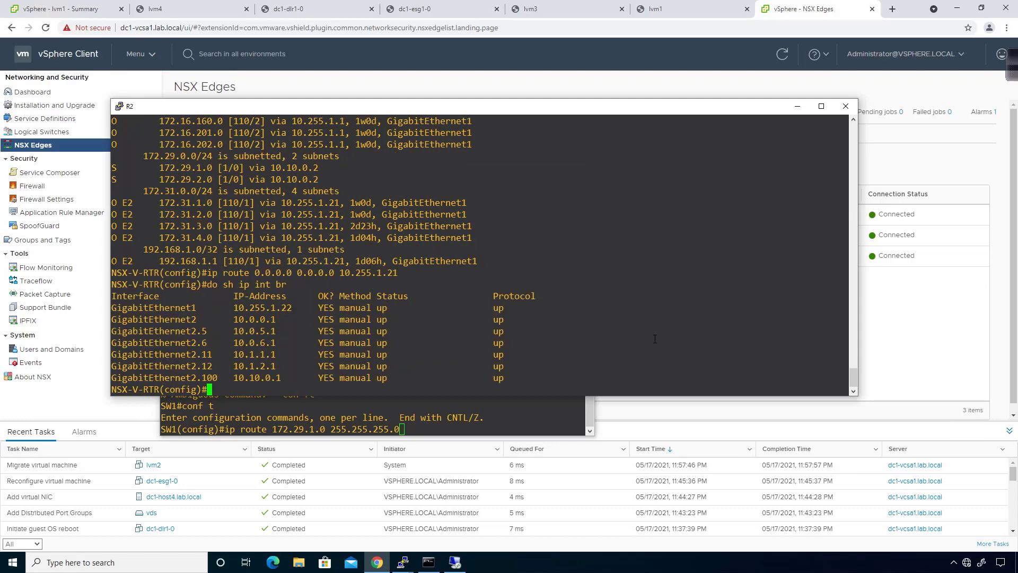
- Complete the pending 172.29.1.0 static route on SW1 with next hop 10.255.1.22
click(475, 433)
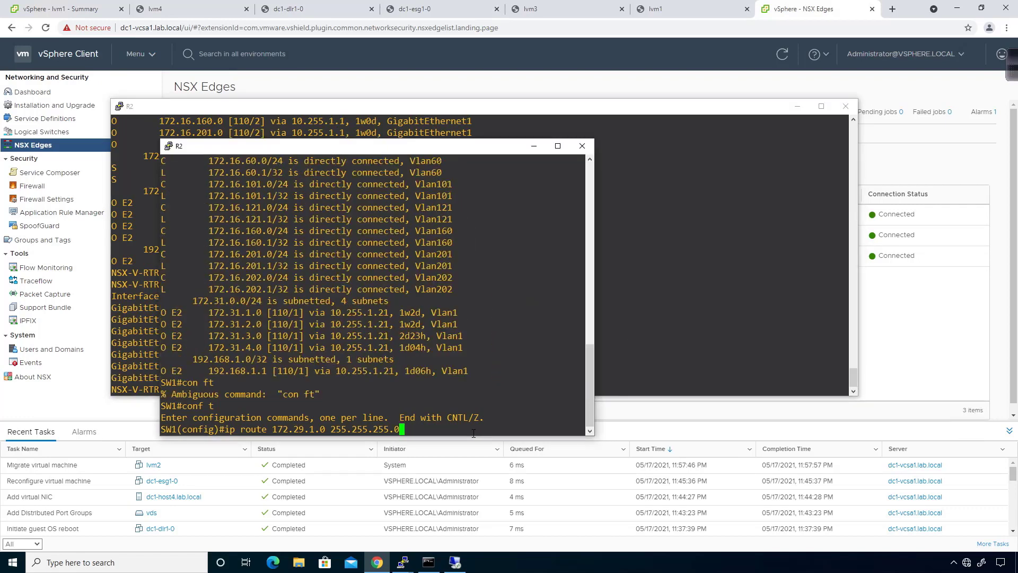
text(10.255.1.22)
key(Return)
- Add a second static route on SW1 for 172.29.2.0 255.255.255.0 via 10.255.1.22 by editing the previous command
key(Up)
key(Left)
key(Left)
key(Left)
key(Left)
key(Left)
key(Left)
key(Left)
key(Left)
key(Left)
key(Left)
key(Left)
key(Left)
key(Left)
key(Left)
key(Left)
key(Left)
key(Left)
key(Left)
key(Left)
key(Left)
key(Left)
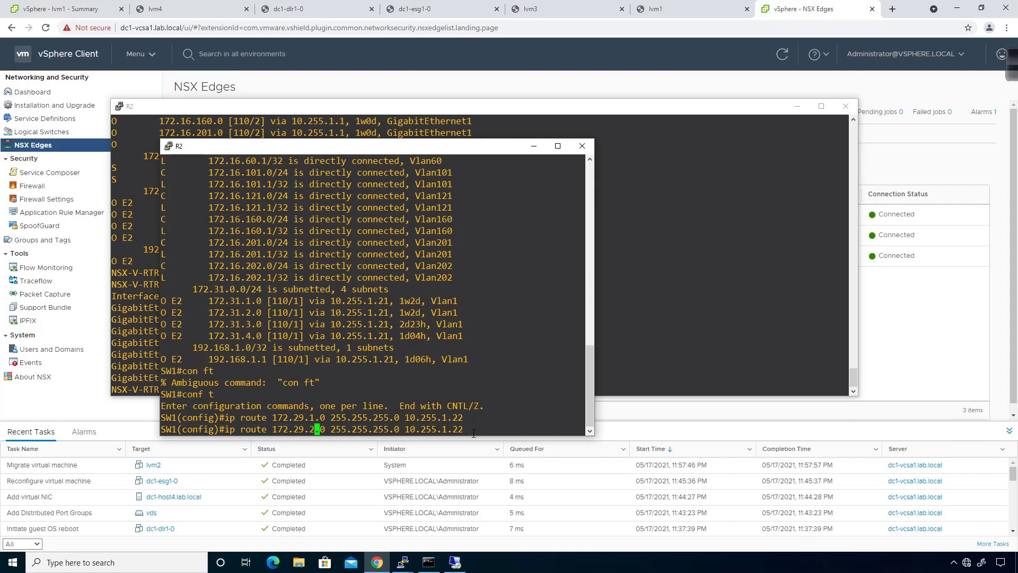
key(Return)
- Ping lvm1 at 172.29.1.11 from SW1's configuration prompt
text(do p)
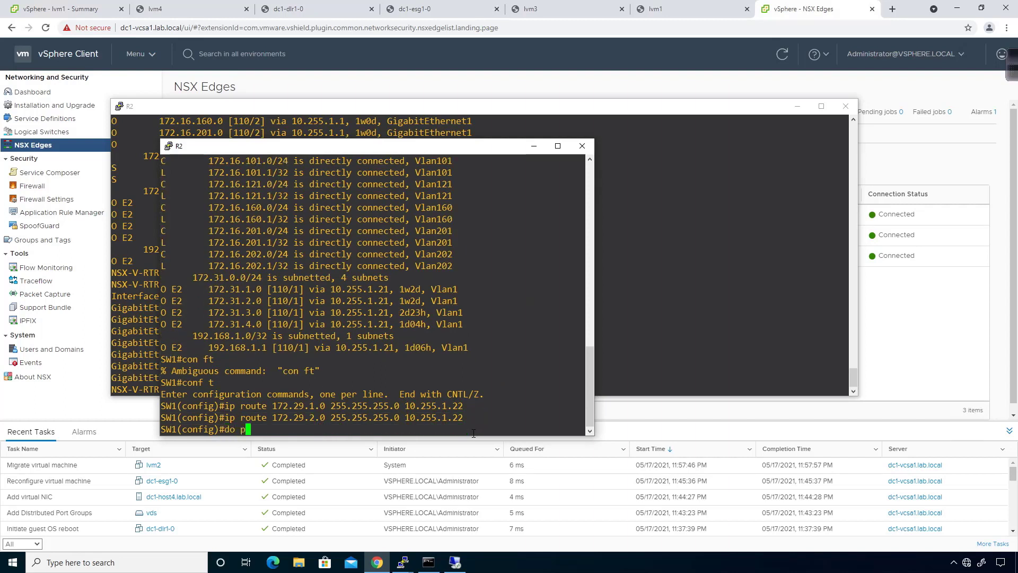
text(ing 172.29.1.1)
text(1)
key(Return)
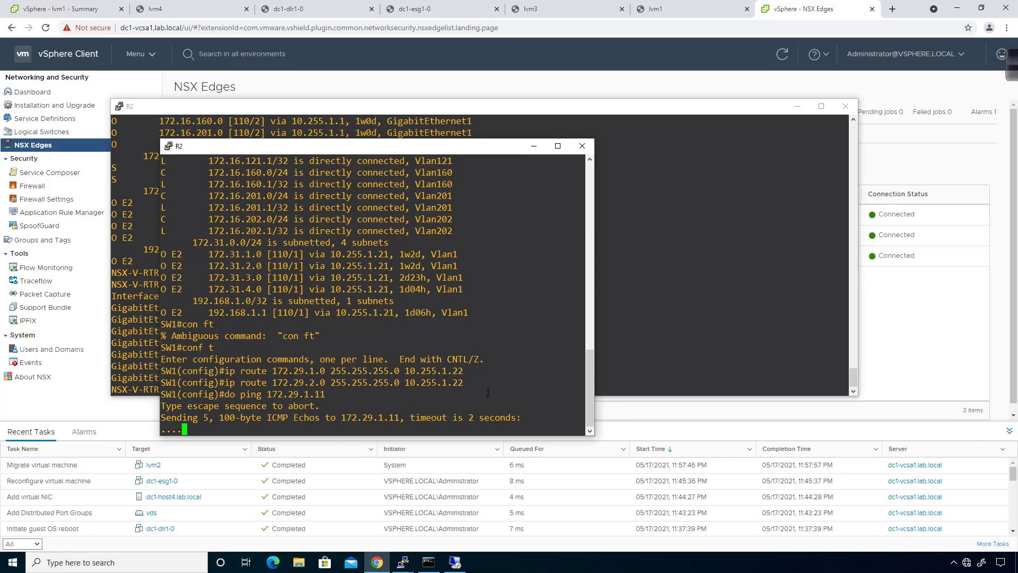
- Display the NSX-V-RTR routing table again, and examine the earlier route listing in the SW1 session
click(716, 311)
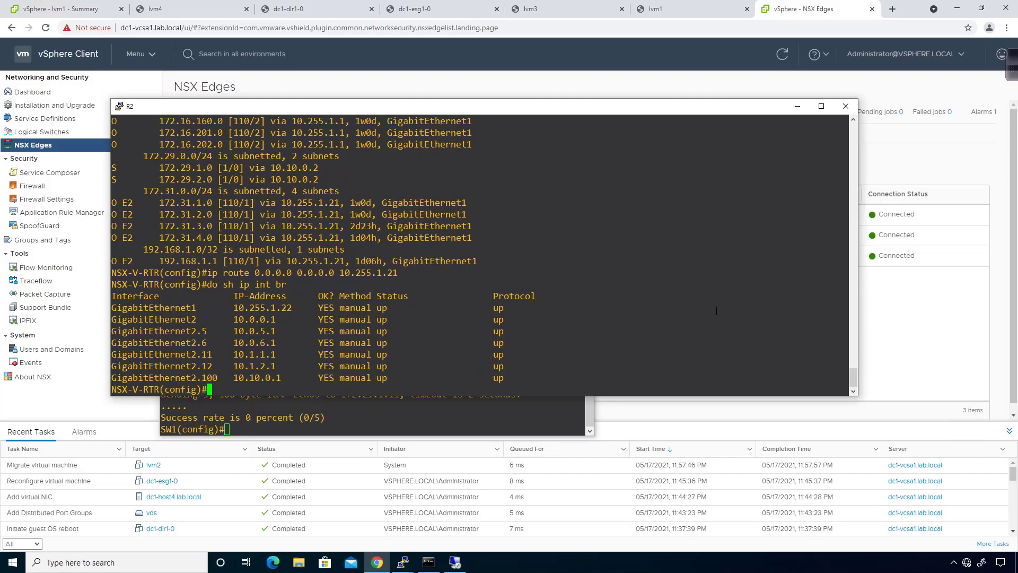
text(do sh ip route)
key(Return)
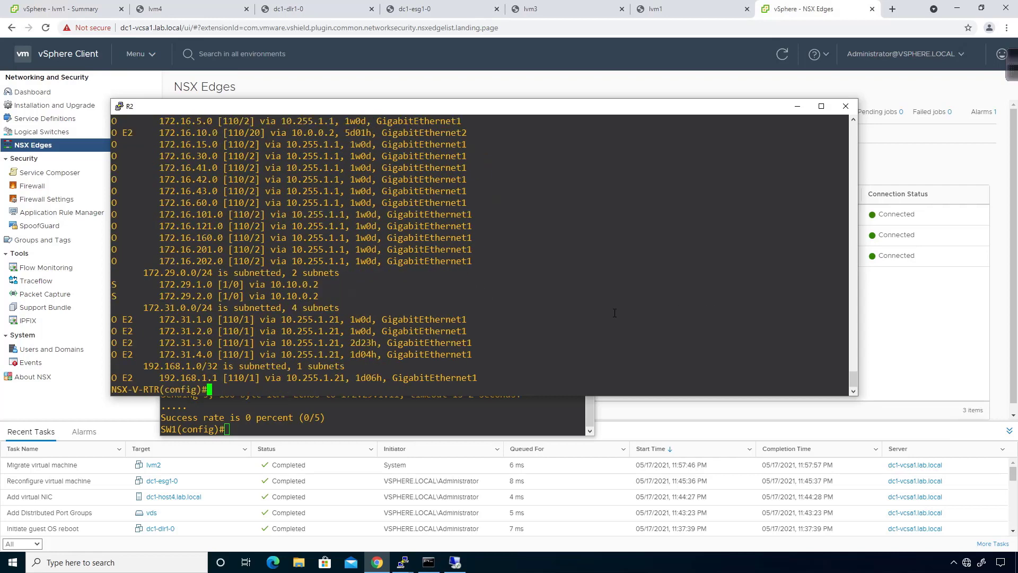
click(343, 418)
scroll(345, 352, up, 4)
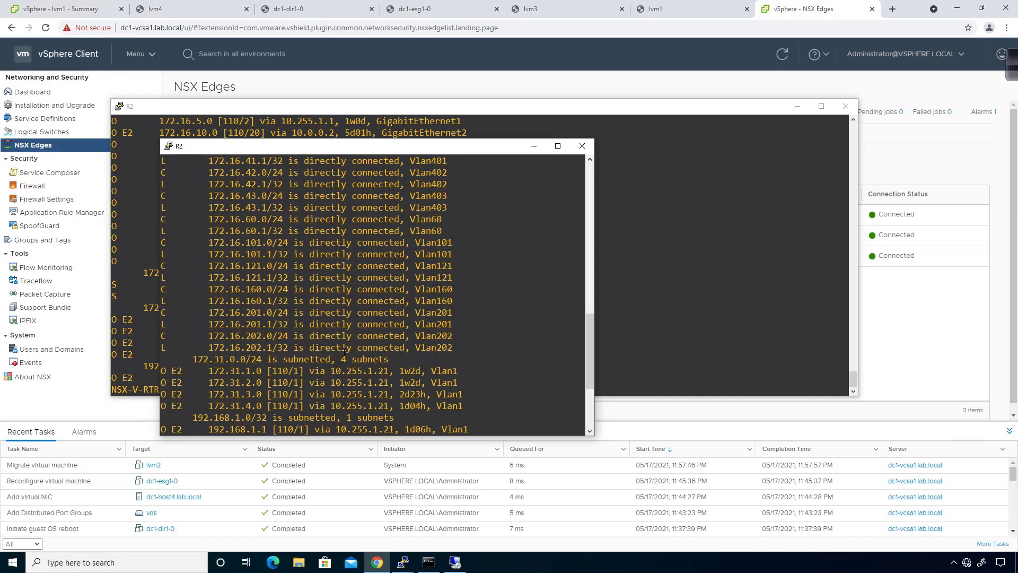
- Review the earlier SW1 route listing and list the static routes by filtering the running configuration for "ip route"
scroll(344, 351, up, 4)
scroll(320, 329, up, 4)
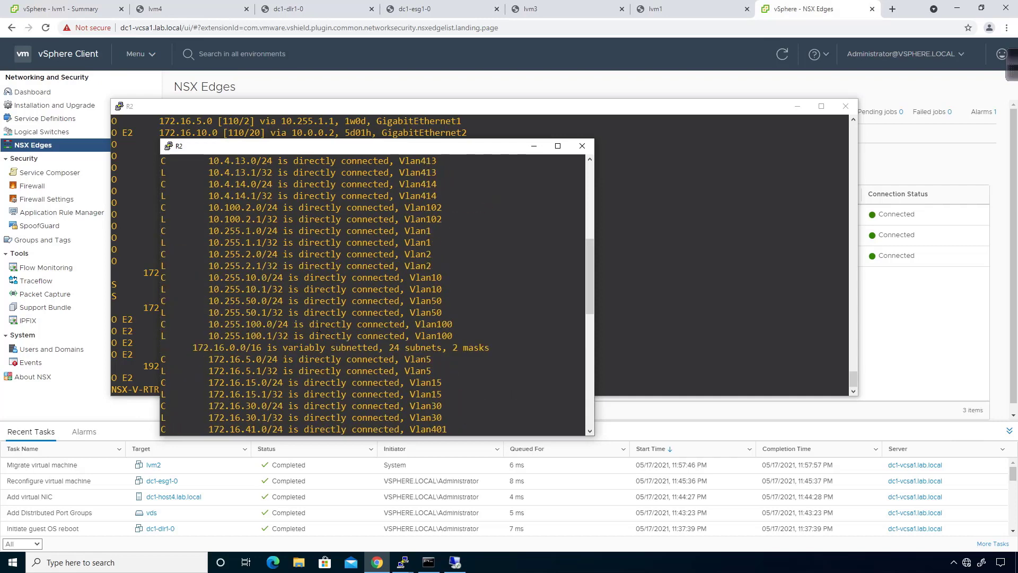
scroll(320, 328, down, 8)
scroll(318, 329, down, 4)
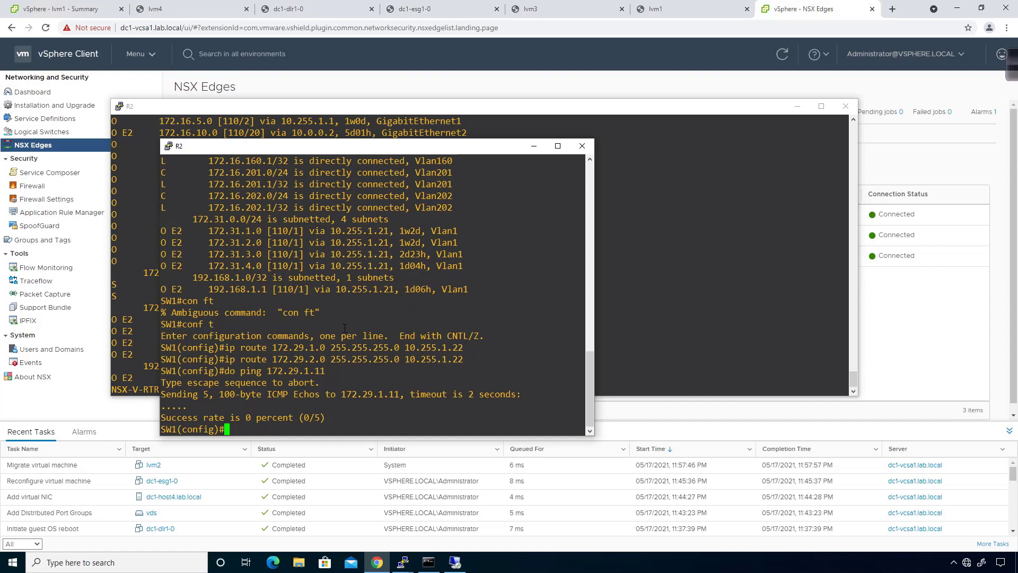
text(do sh run \)
key(BackSpace)
text(|  )
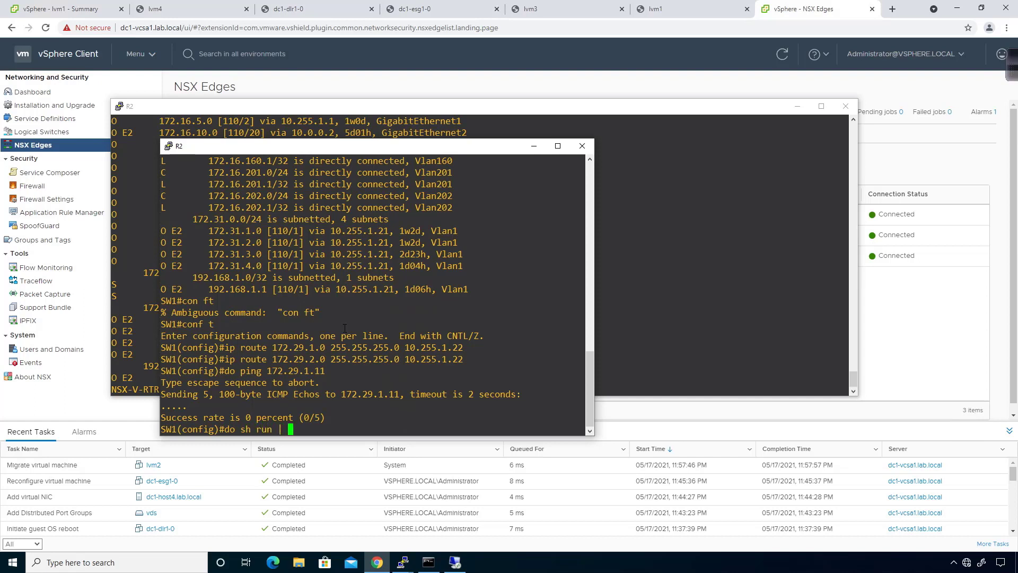
text(in ip route)
key(Return)
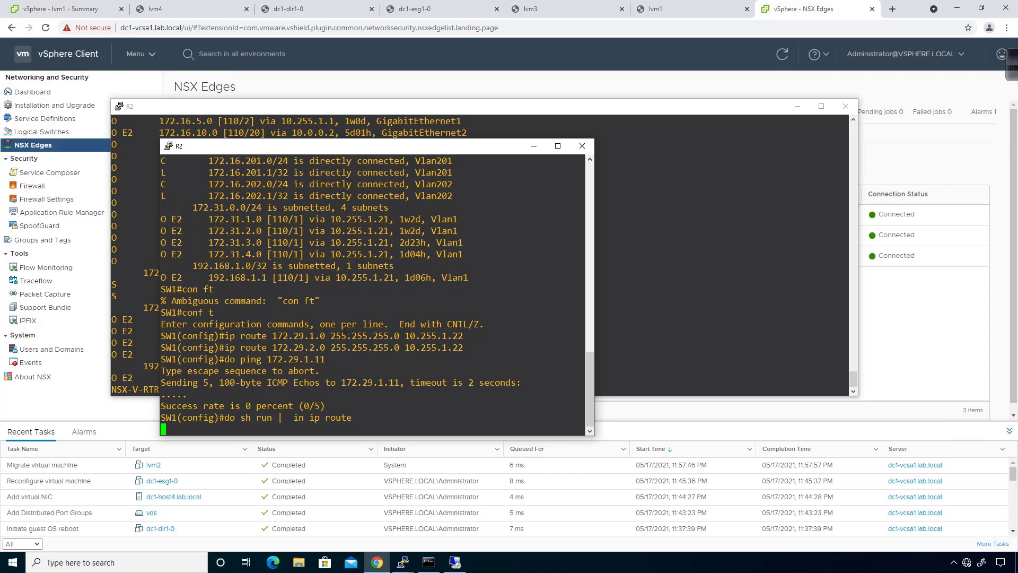
- Remove the 172.29.1.0 and 172.29.2.0 static routes with next hop 10.255.1.22 from SW1
text(no)
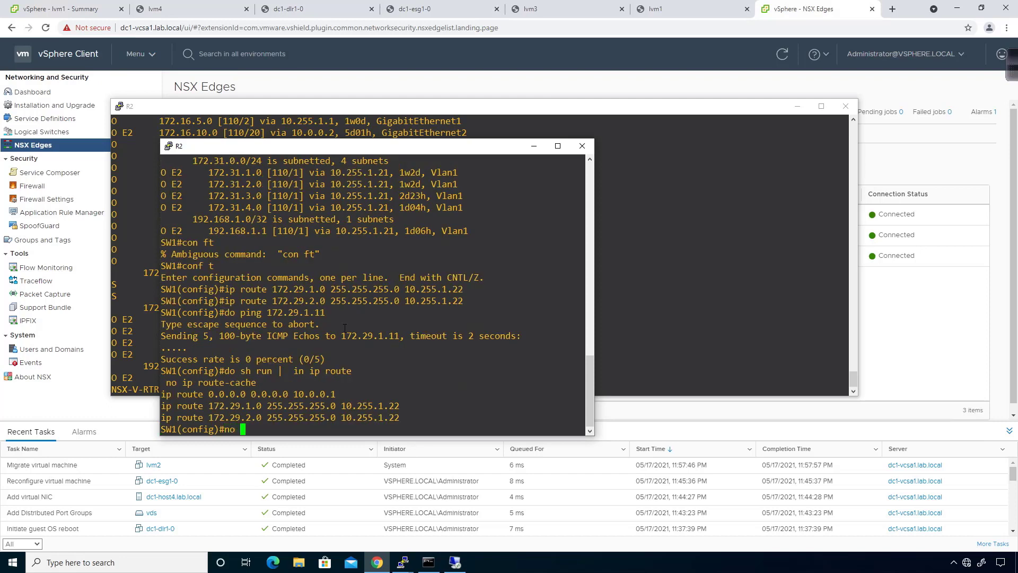
drag(162, 406, 400, 406)
right_click(367, 408)
key(Return)
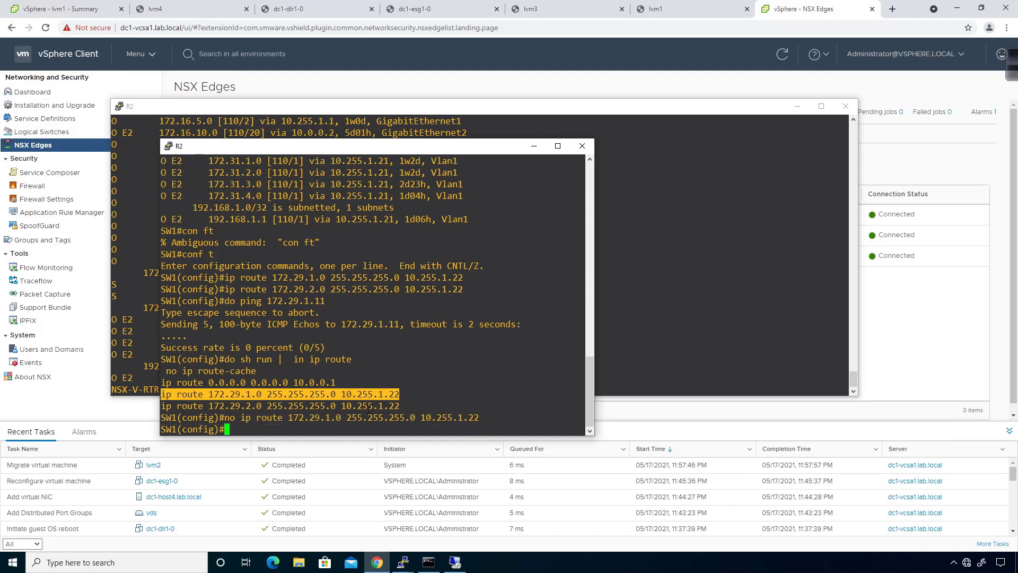
text(no)
drag(162, 406, 391, 405)
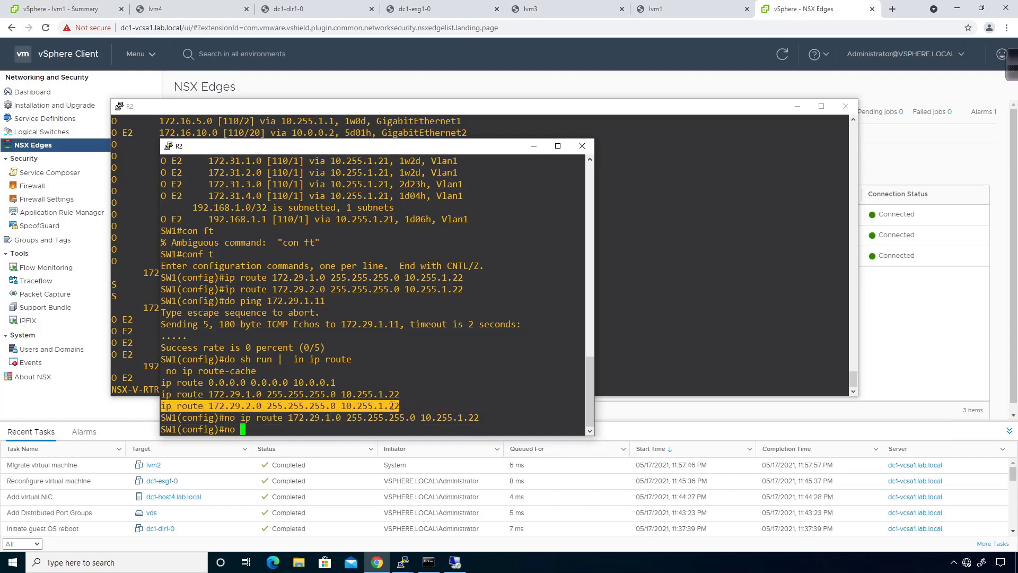
right_click(391, 406)
key(Return)
- Add a summary static route on SW1 for 172.29.0.0 255.255.0.0 with next hop 10.255.1.22
text(ip route)
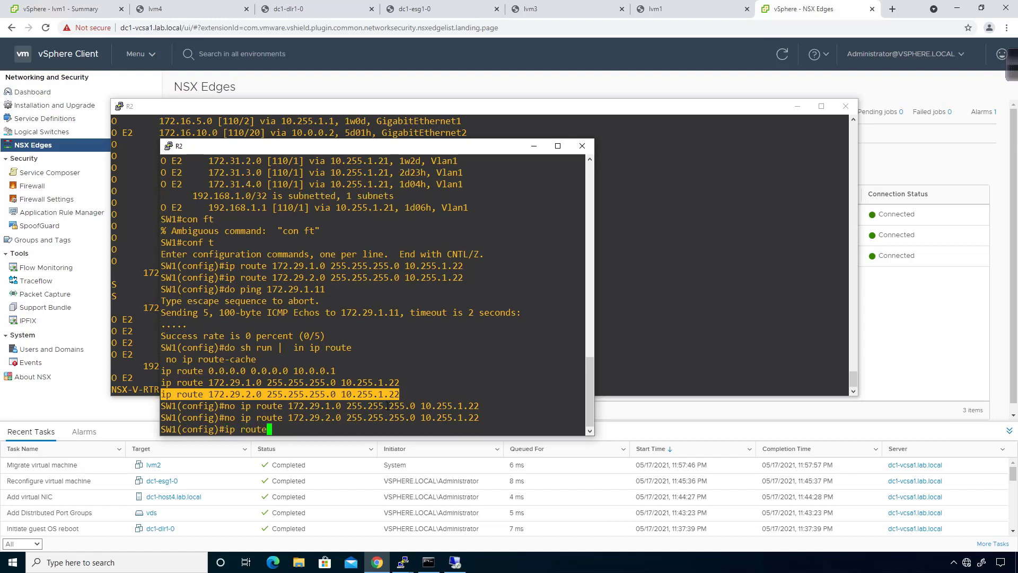
text( 172.29.0.0 255.)
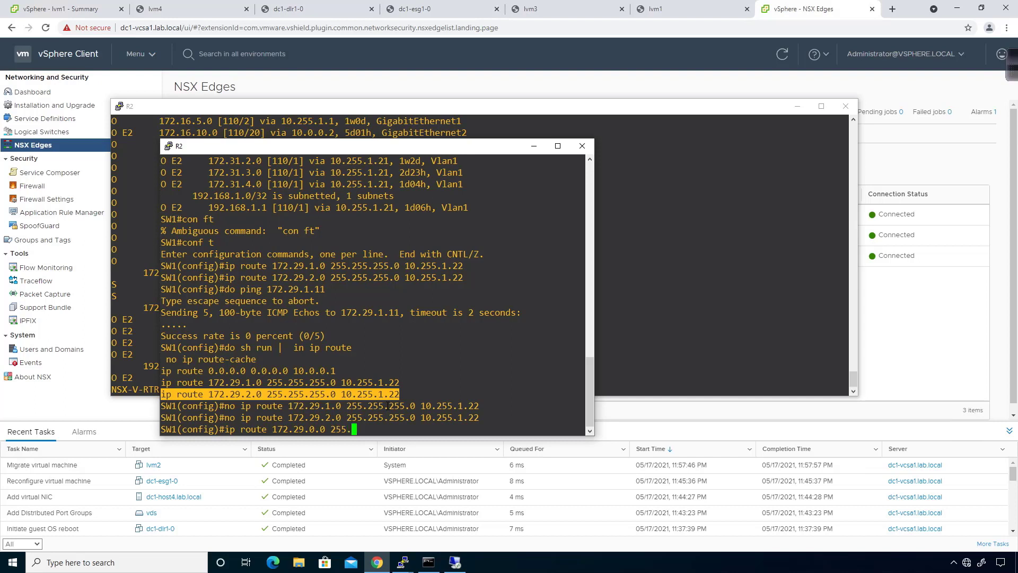
text(255.0.0 10.255.1.22)
key(Return)
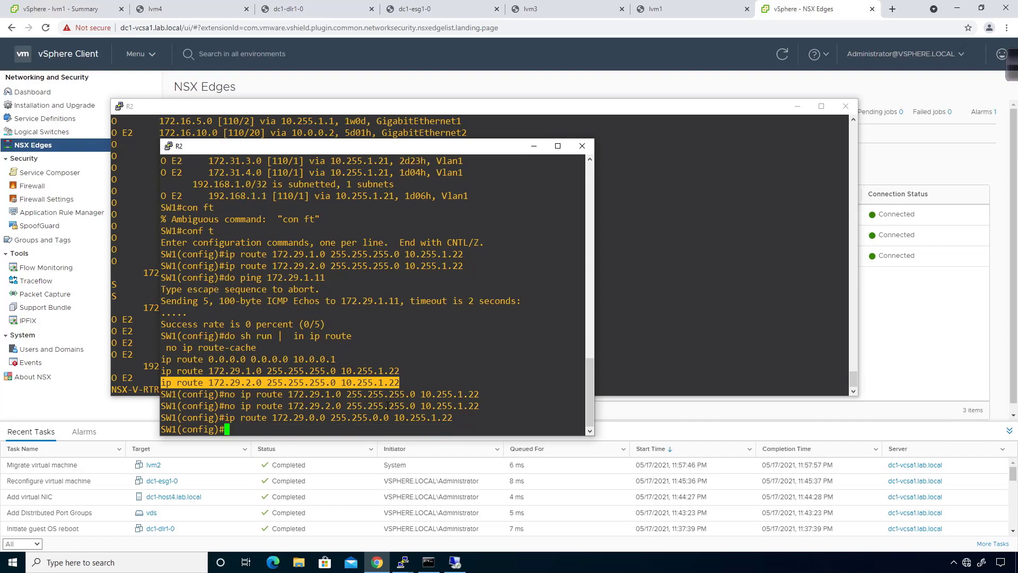
text(ip route u)
key(BackSpace)
key(BackSpace)
key(BackSpace)
key(BackSpace)
key(BackSpace)
key(BackSpace)
key(BackSpace)
key(BackSpace)
key(BackSpace)
key(BackSpace)
- Ping 172.29.1.11 from SW1's configuration prompt, correcting the mistyped command, and abort the remaining echoes
text(do pig 172.29.1.11)
key(Return)
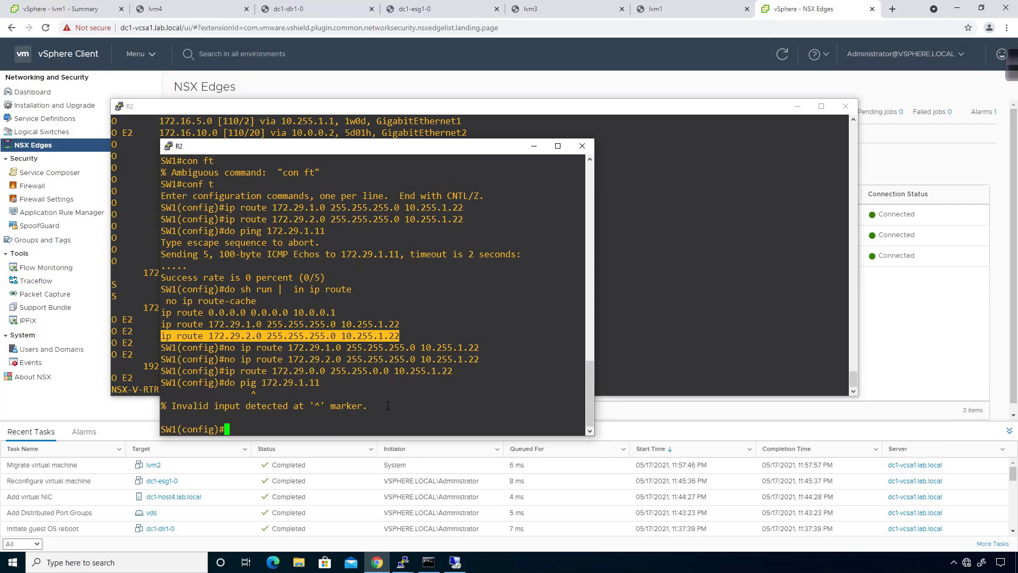
key(Up)
key(Left)
key(Left)
key(Left)
key(Left)
key(Left)
key(Left)
key(Left)
key(Left)
key(Left)
key(Left)
key(Left)
key(Left)
key(Left)
key(Left)
key(Left)
key(Right)
key(Right)
text(n)
key(Return)
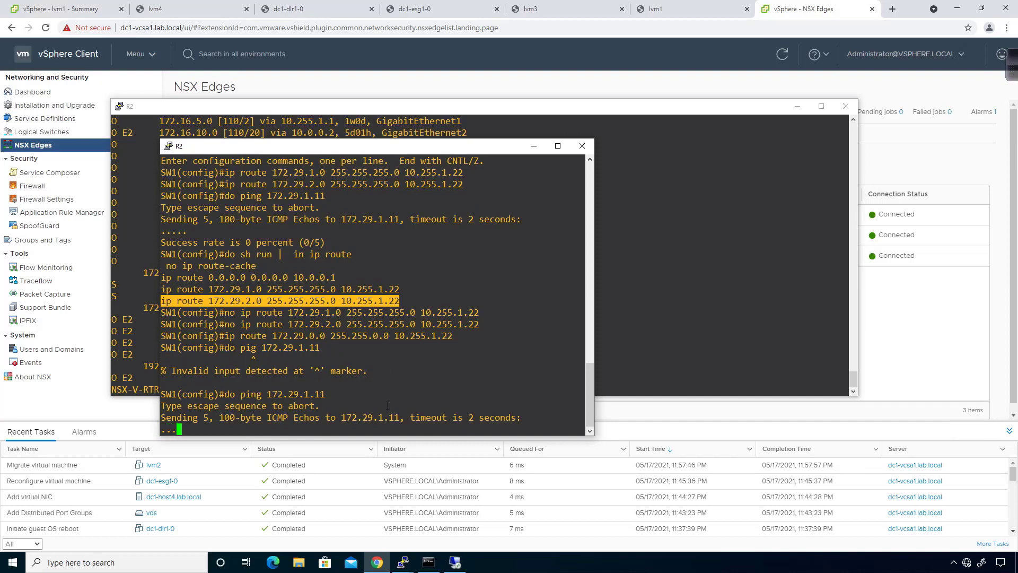
key(ctrl+shift+6)
- Leave configuration mode on SW1, run a traceroute to 172.29.1.11, and abort it
text(end)
key(Return)
text(t)
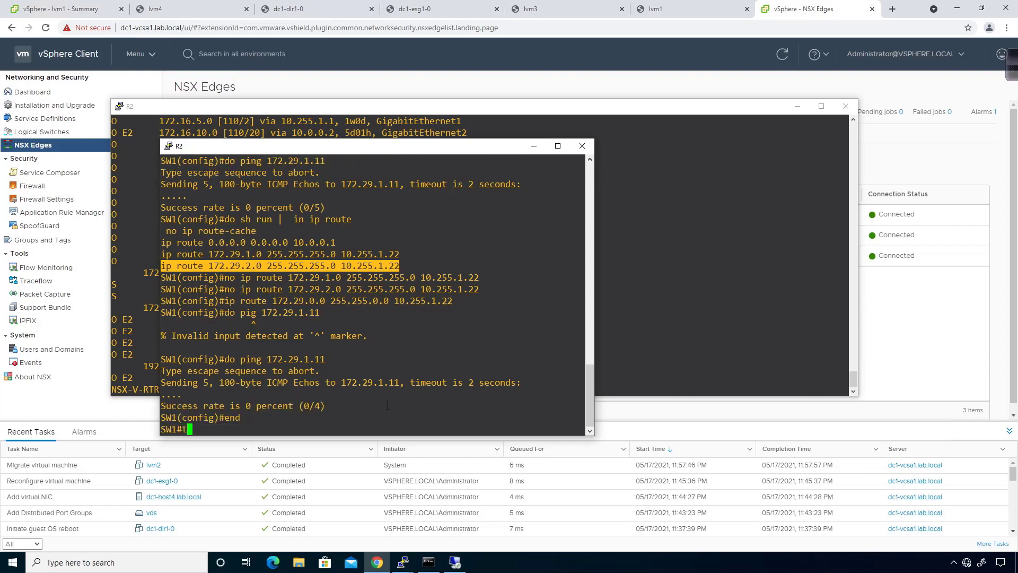
text(rac)
key(Tab)
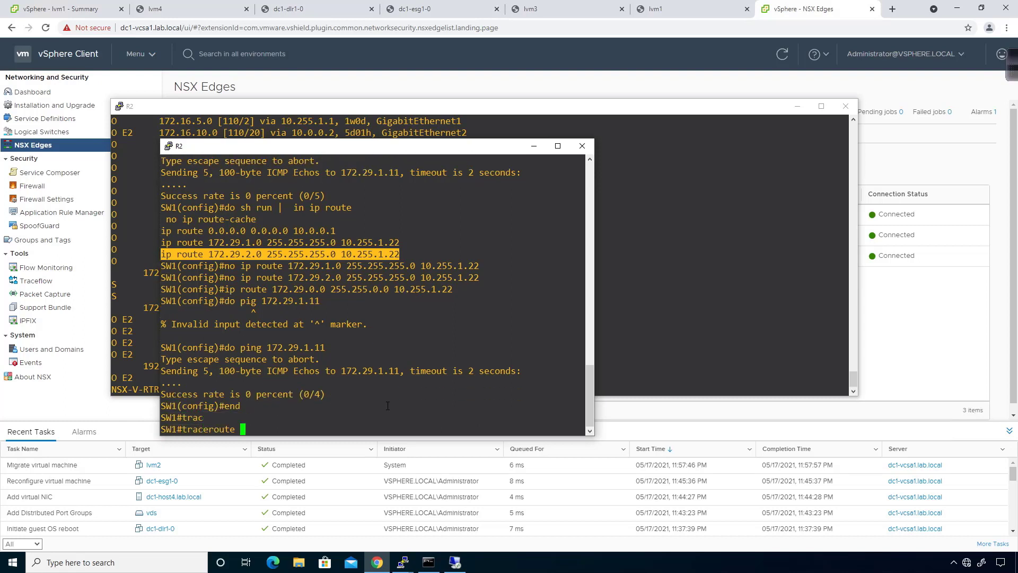
text(172.29.1.11 ?)
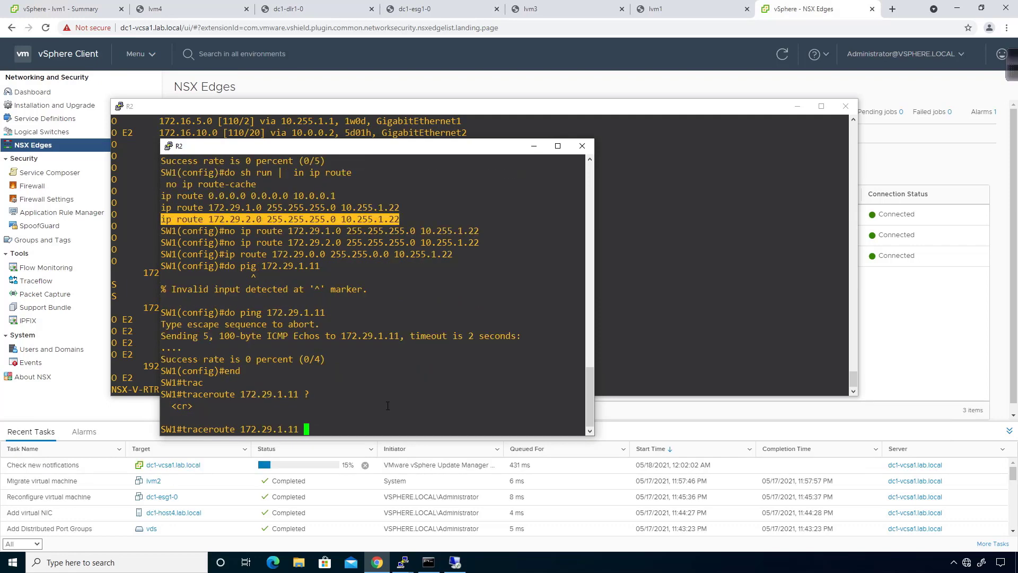
key(Return)
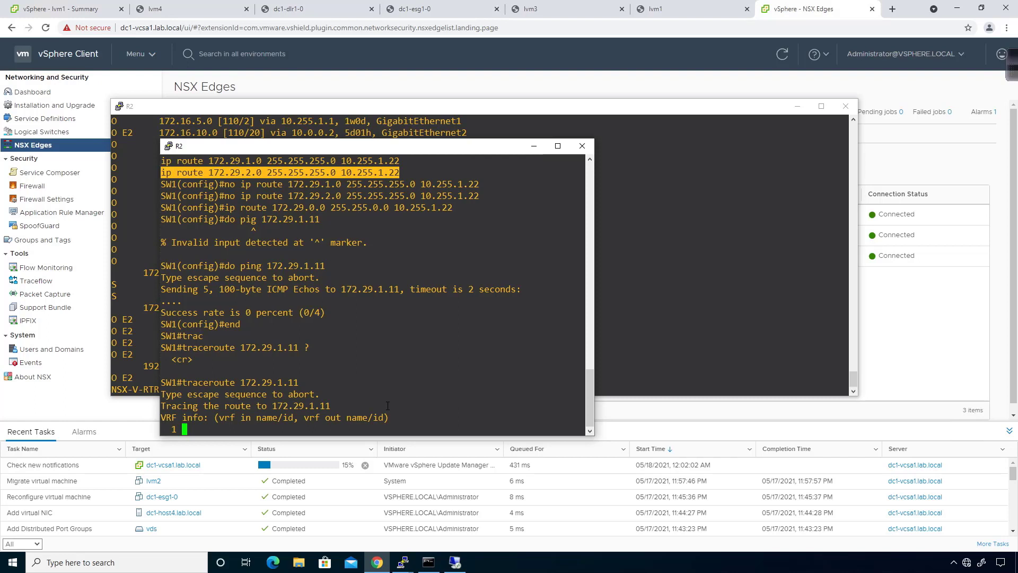
key(ctrl+shift+6)
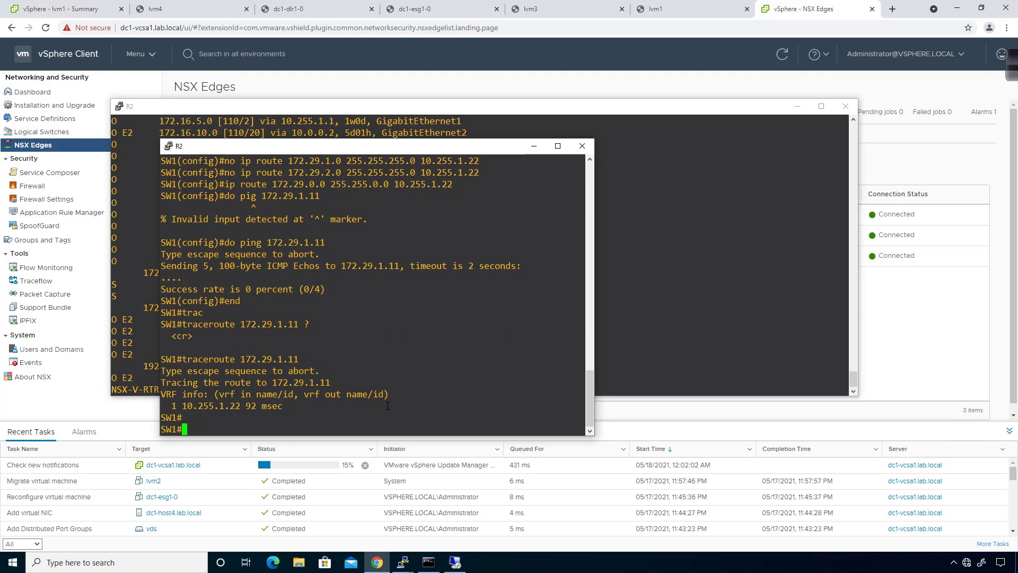
- Run an extended traceroute from SW1 to 172.29.1.11 with numeric display enabled and the other options at their defaults
text(tra)
key(Tab)
key(Return)
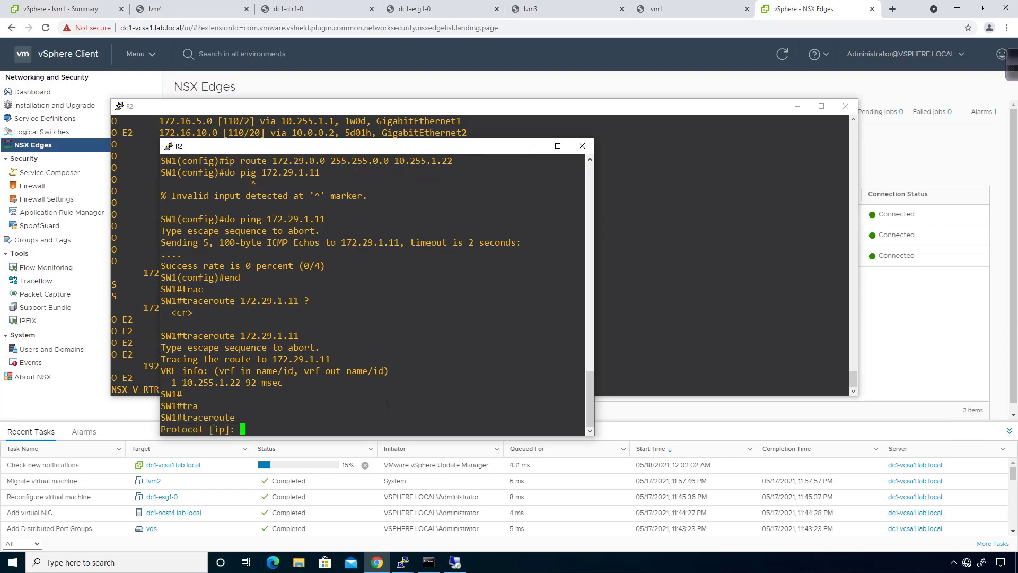
key(Return)
text(1)
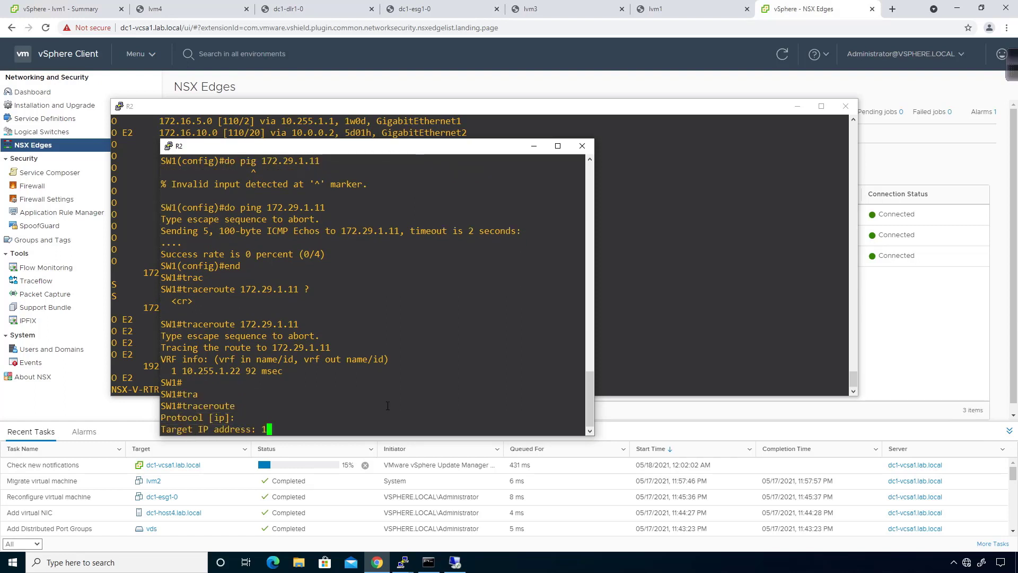
text(72.29.1.11)
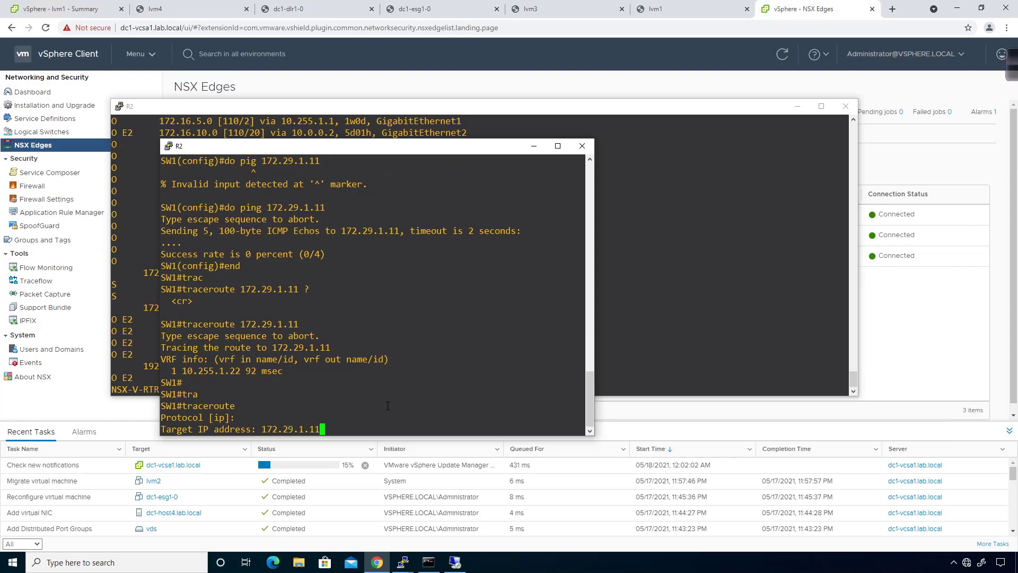
key(Return)
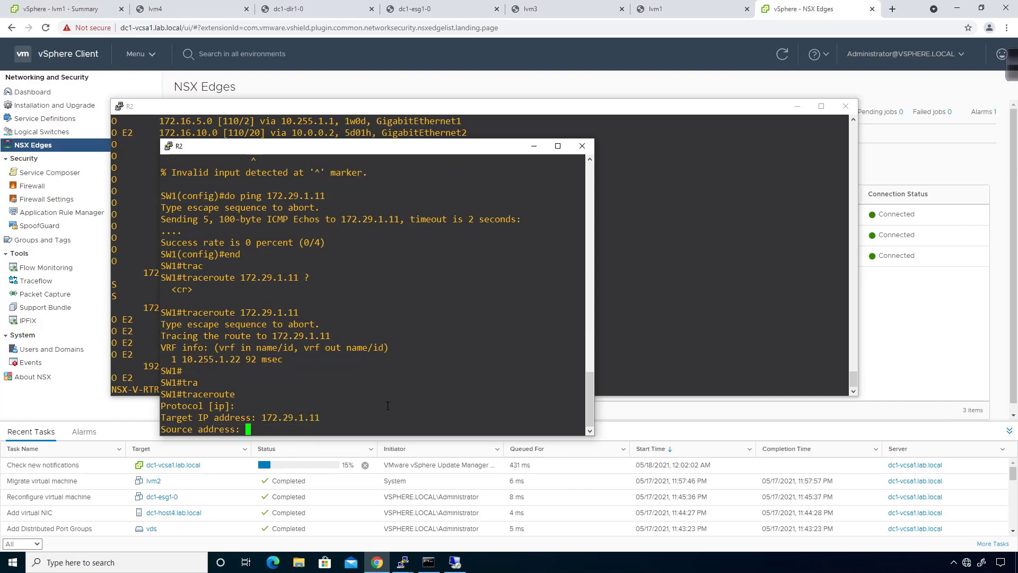
key(Return)
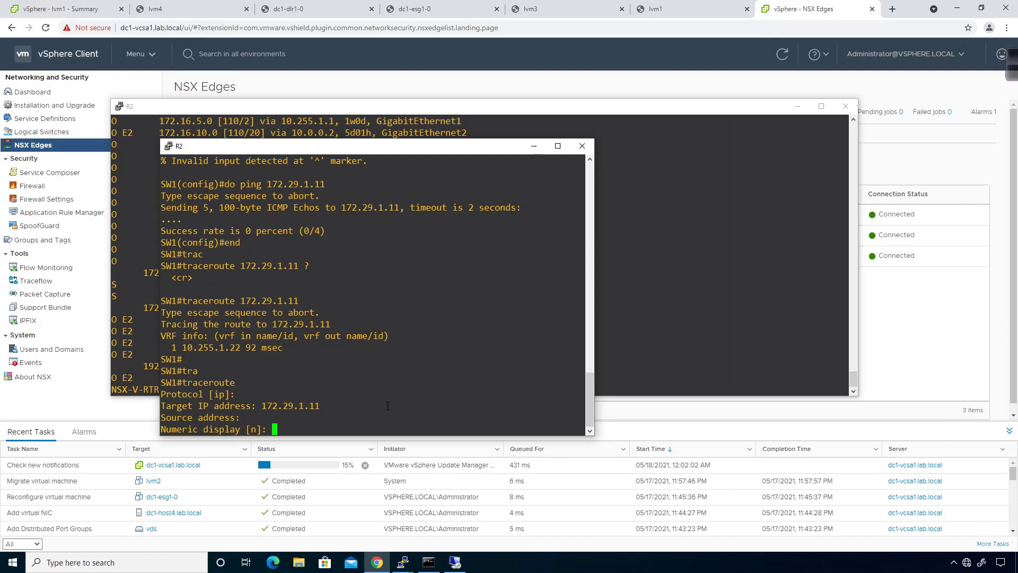
text(y)
key(Return)
key(Return)
key(Return)
key(Return)
key(Return)
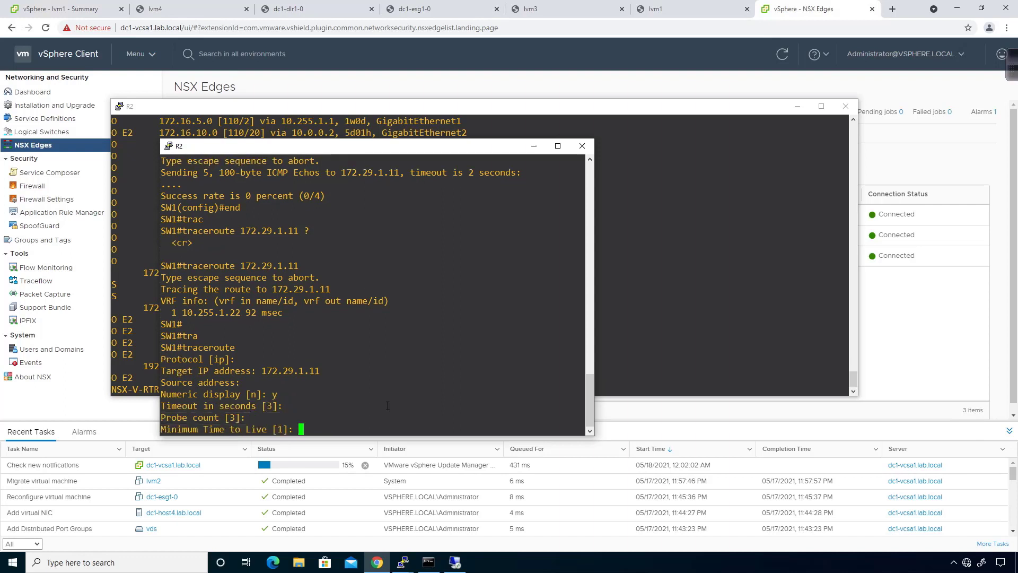
key(Return)
key(Return)
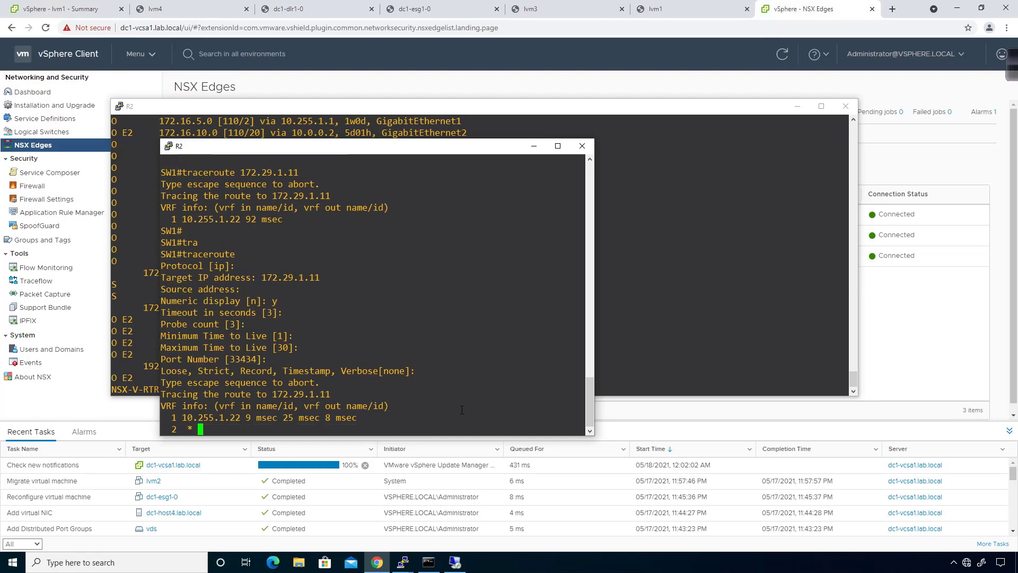
- Display the routing table in the NSX-V-RTR session
click(655, 355)
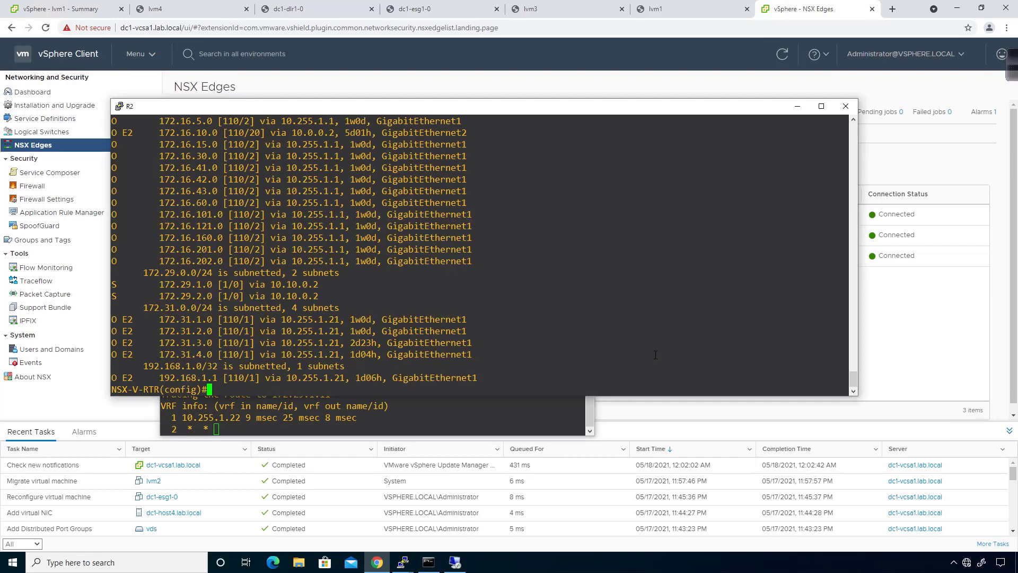
text(do sh ip route)
key(Return)
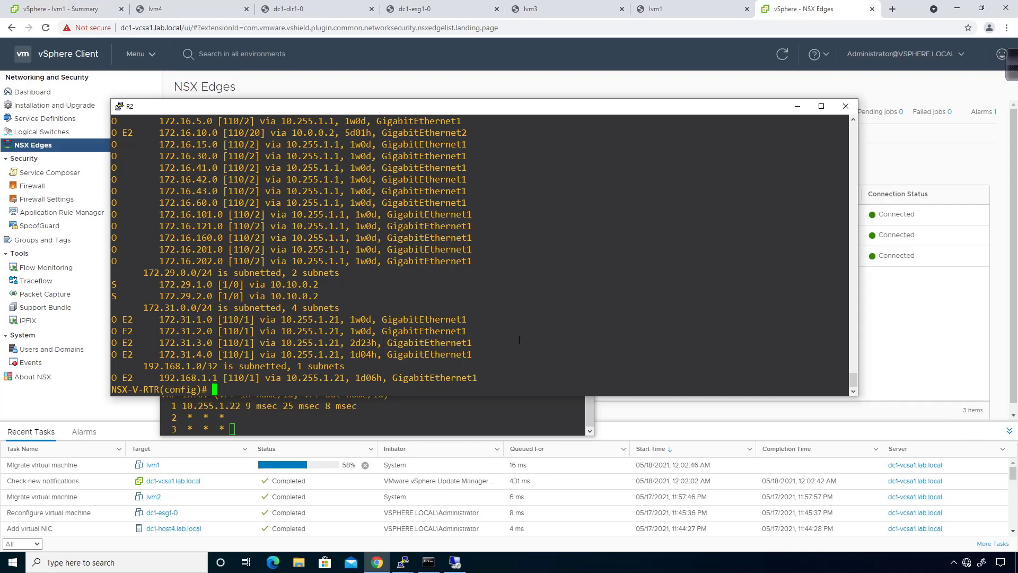
- Abort the running traceroute on SW1 and ping 10.10.0.2
click(466, 416)
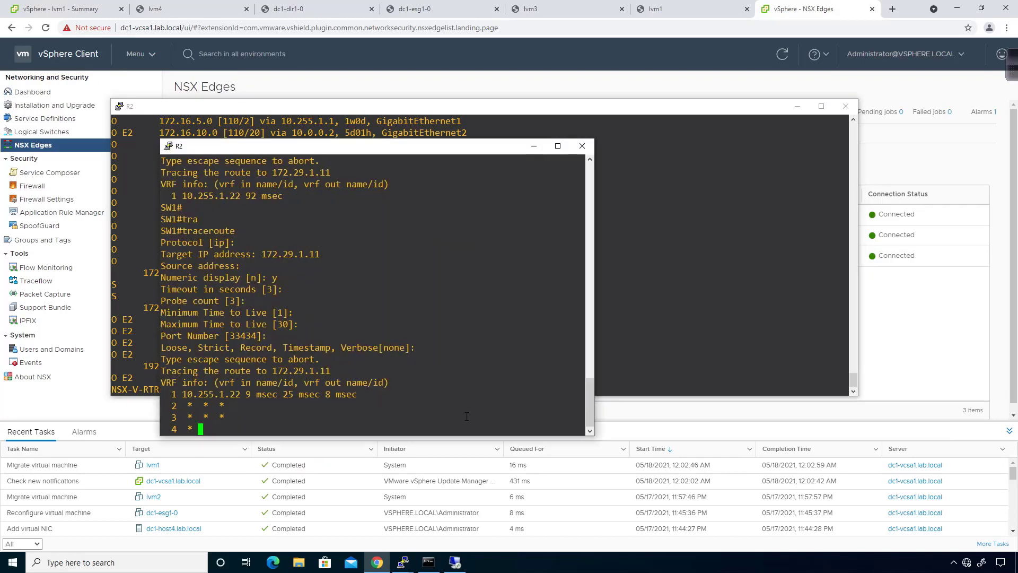
key(ctrl+shift+6)
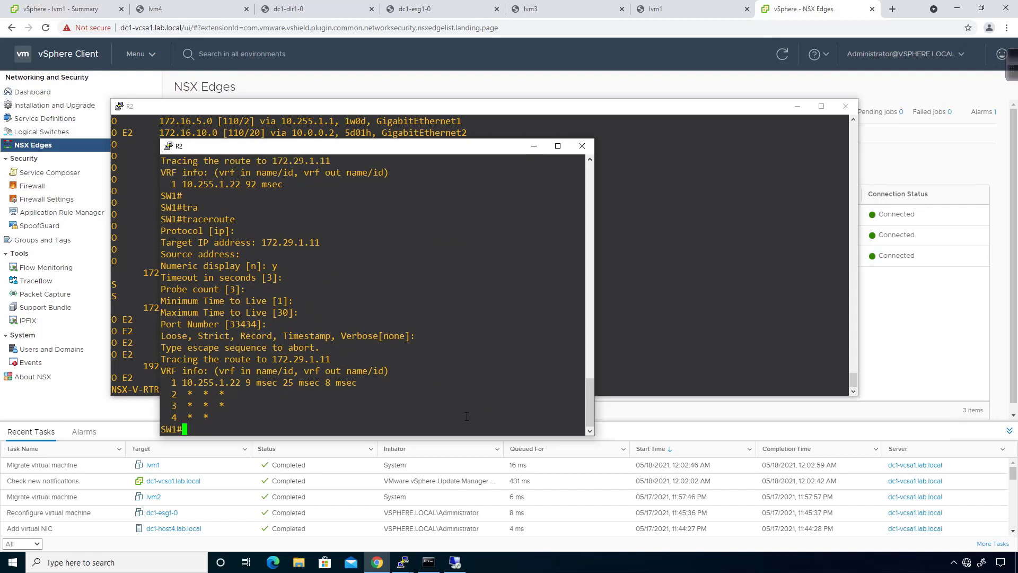
text(ping 10.10.0.2)
key(Return)
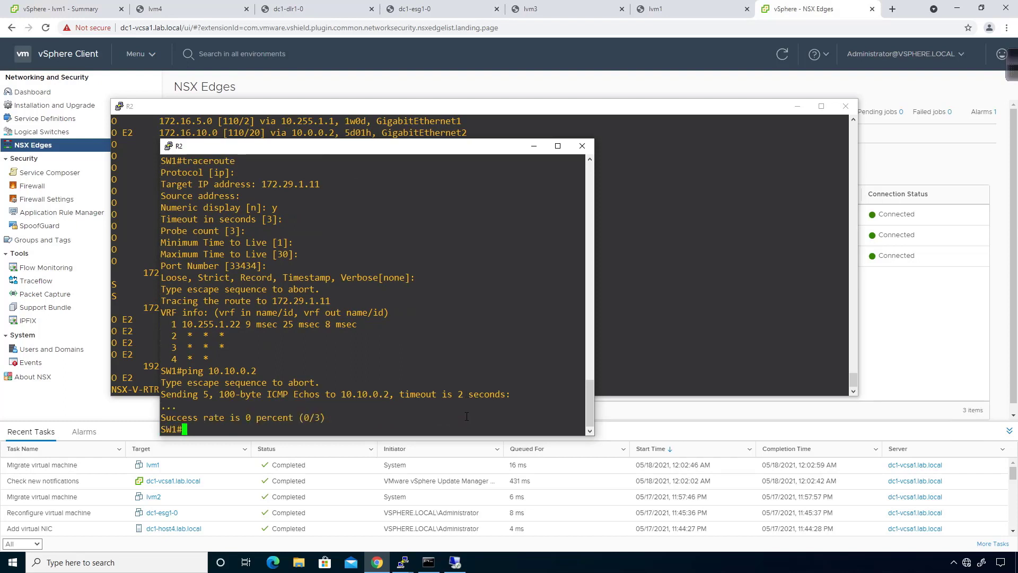
- List SW1's configured static routes and add one for 10.10.0.0 255.255.255.0 with next hop 10.255.1.22
text(sh run | in ip route)
key(Return)
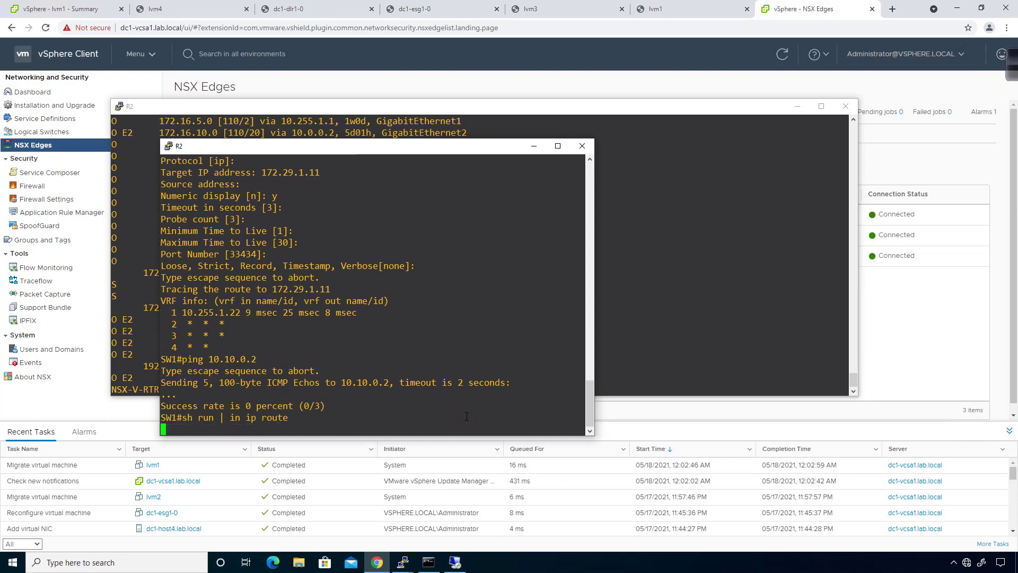
text(conf t)
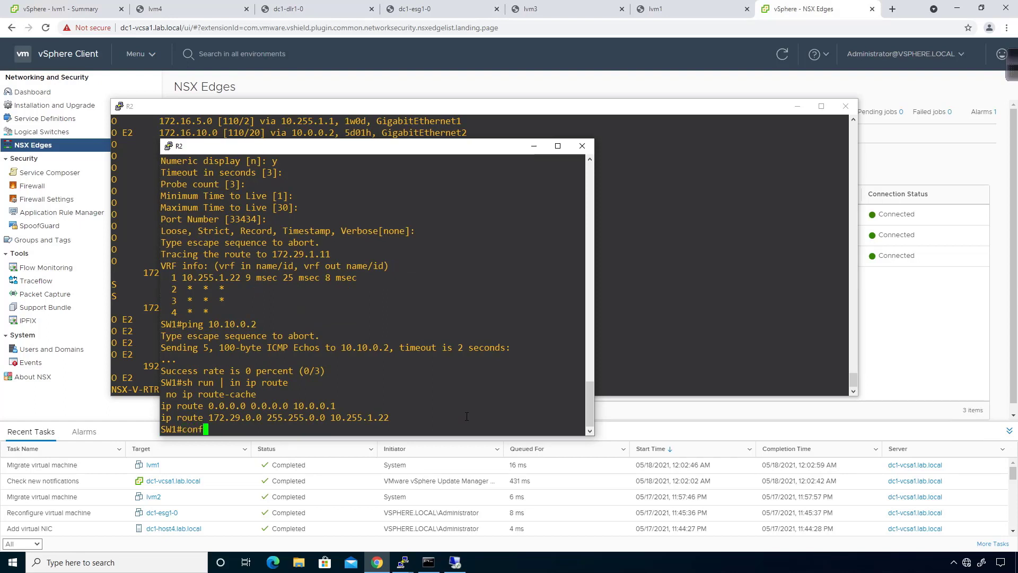
key(Return)
text(ip route)
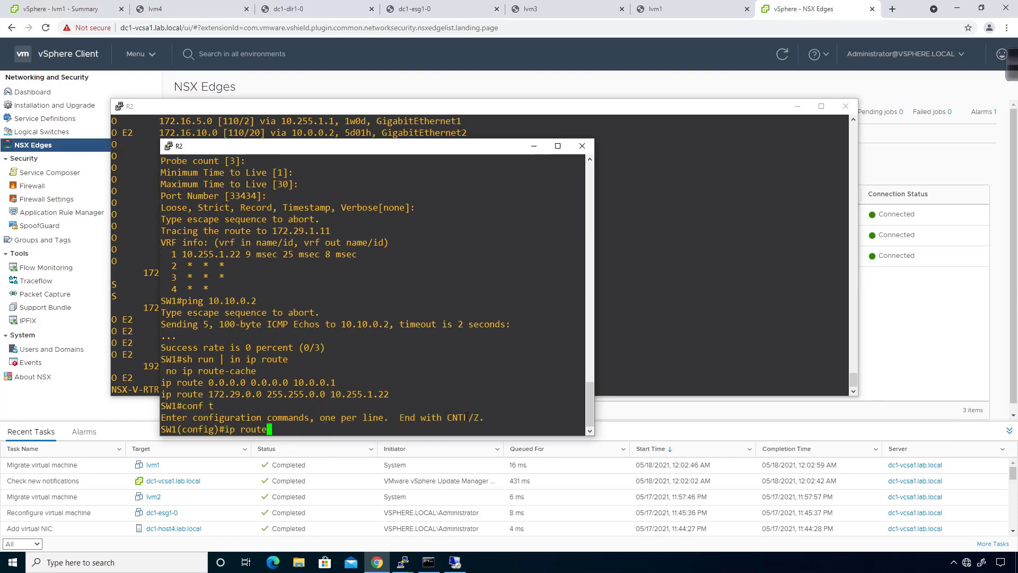
text( 10.10.0.0 255.255)
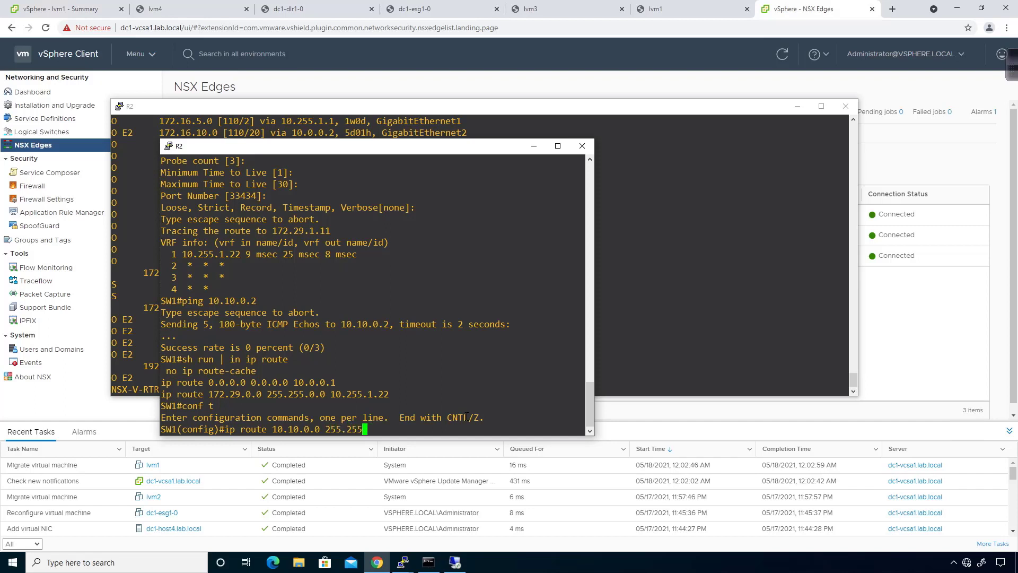
text(.255.0 10.255.1.22)
key(Return)
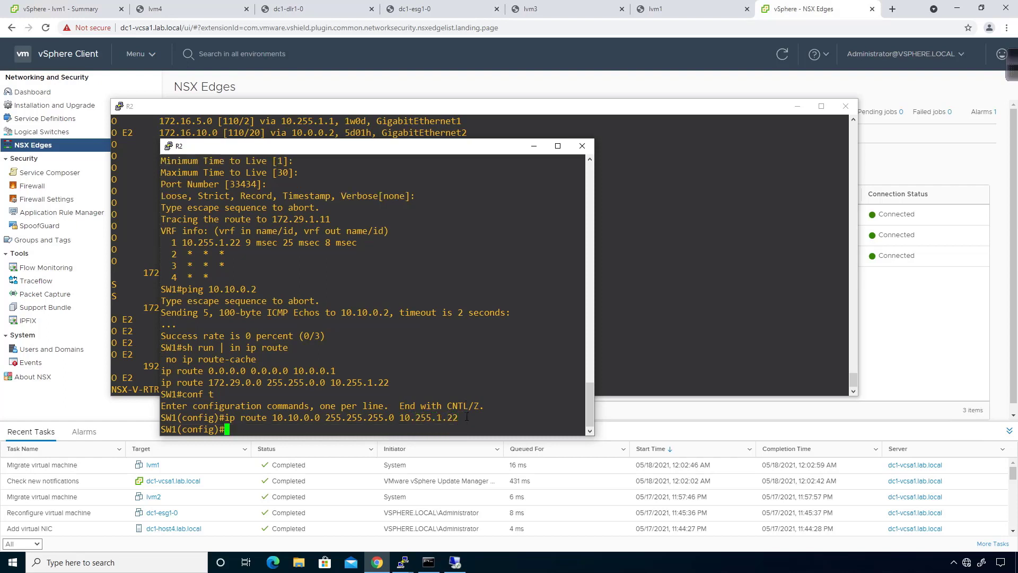
- Leave configuration mode on SW1 and ping 10.10.0.2
text(end)
key(Return)
key(Up)
key(Up)
key(Up)
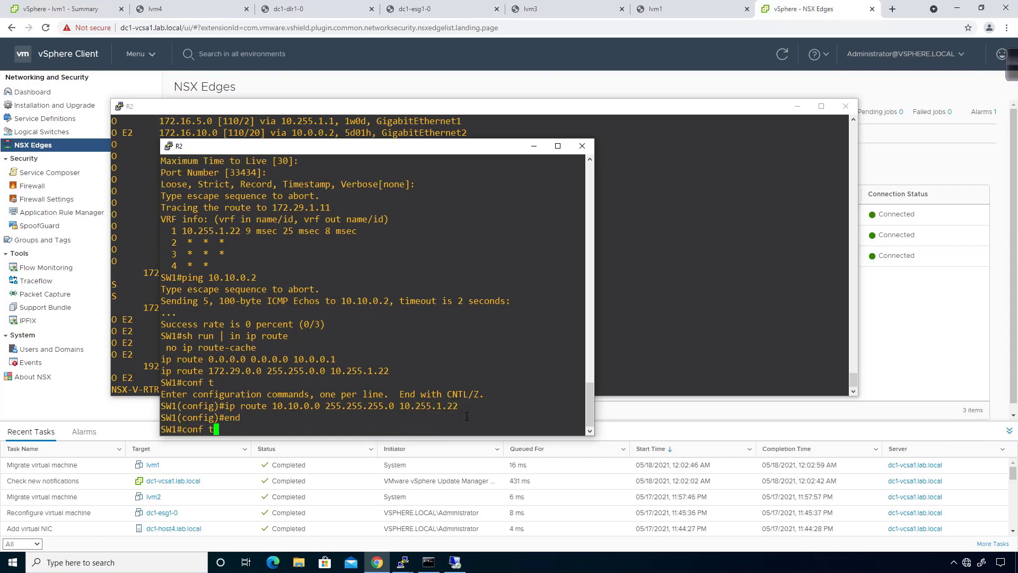
key(Return)
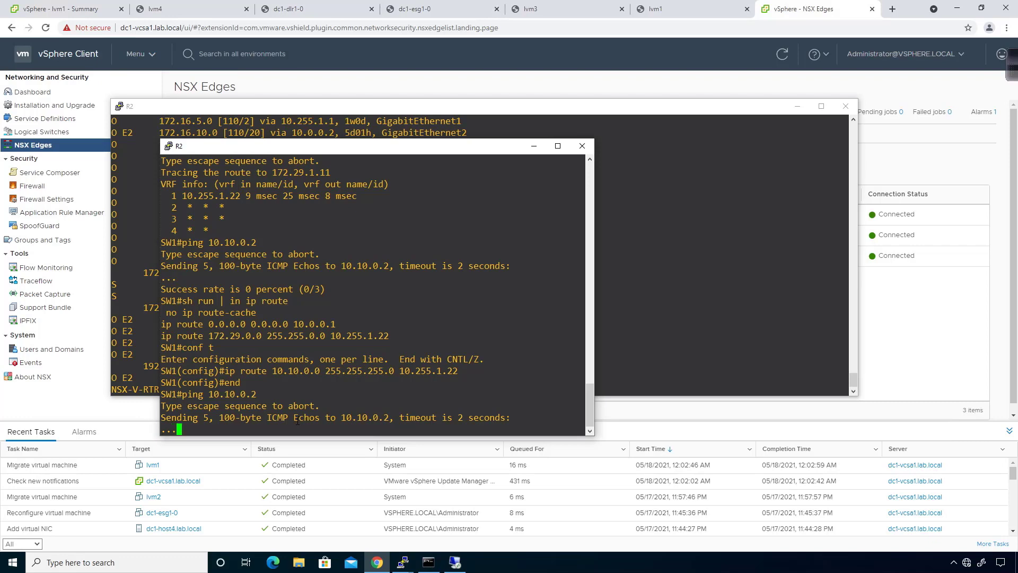
- Display the brief IP interface summary in the NSX-V-RTR session
click(624, 306)
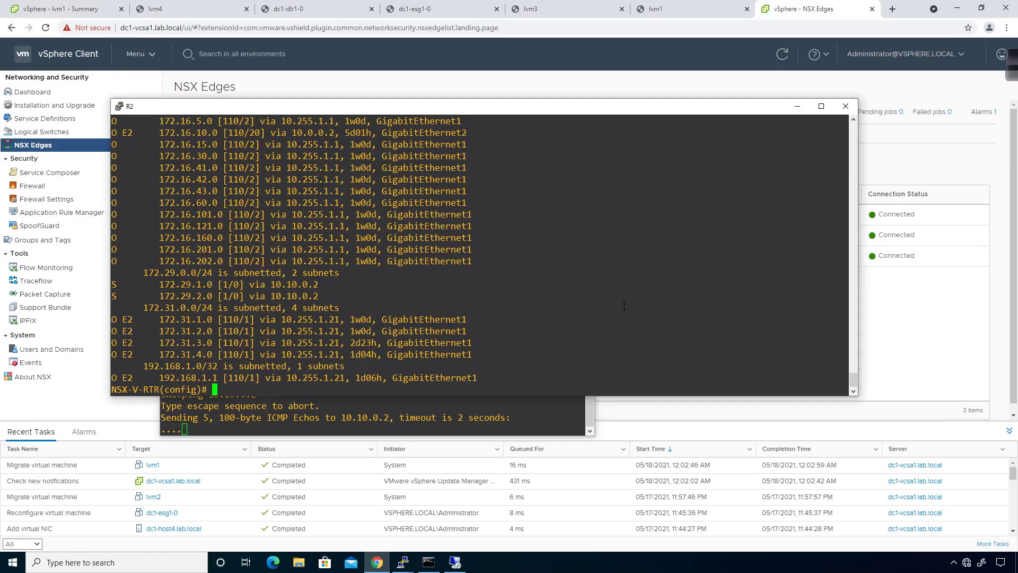
text(do sh ip in tbr)
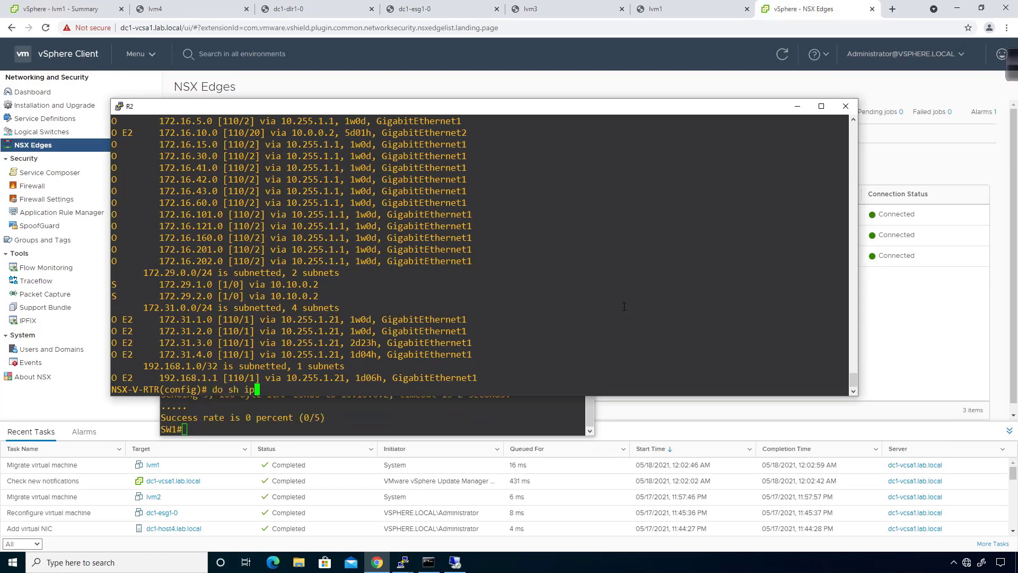
key(Return)
text(do sh ip int br)
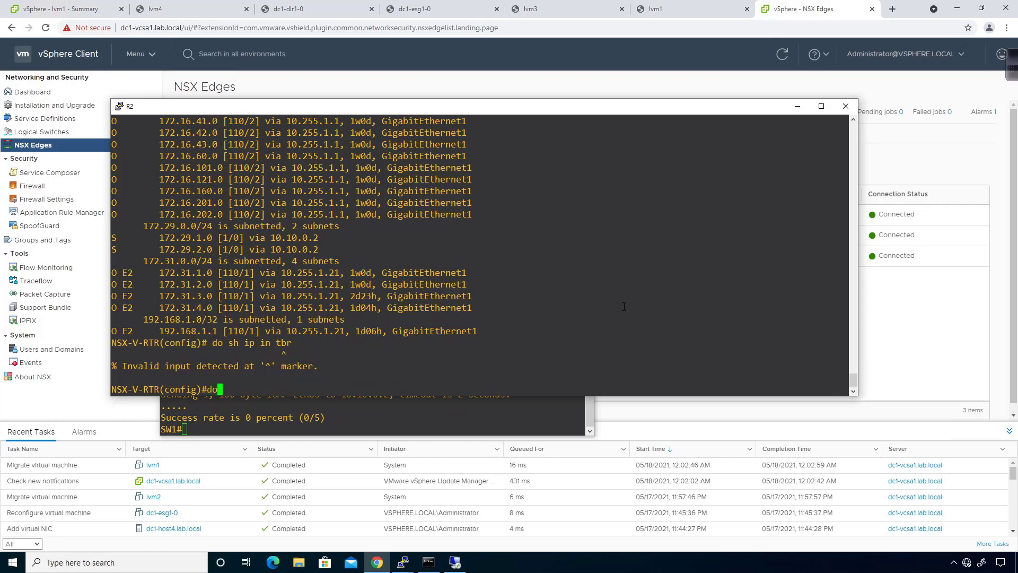
key(Return)
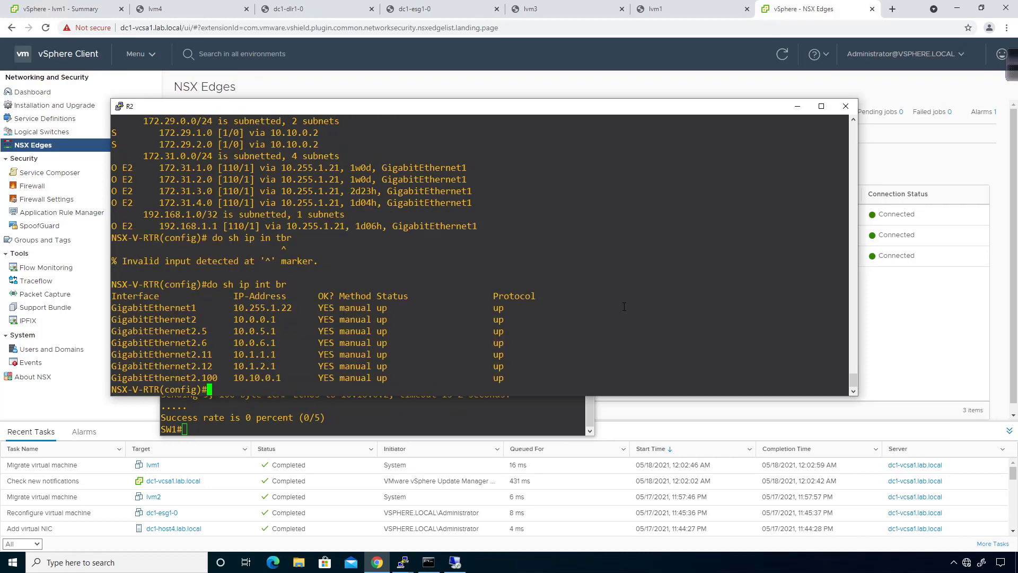
click(451, 425)
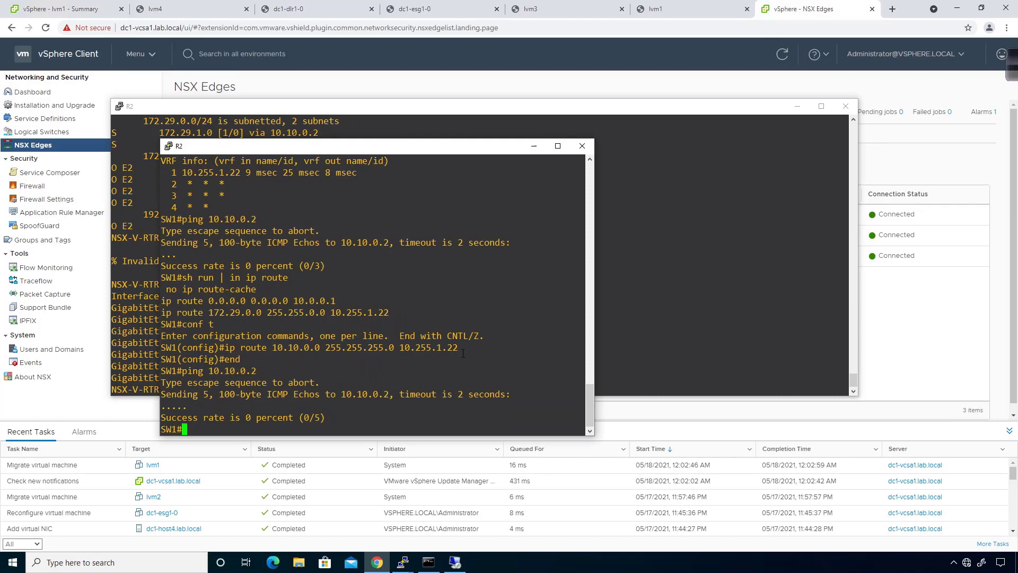
click(686, 318)
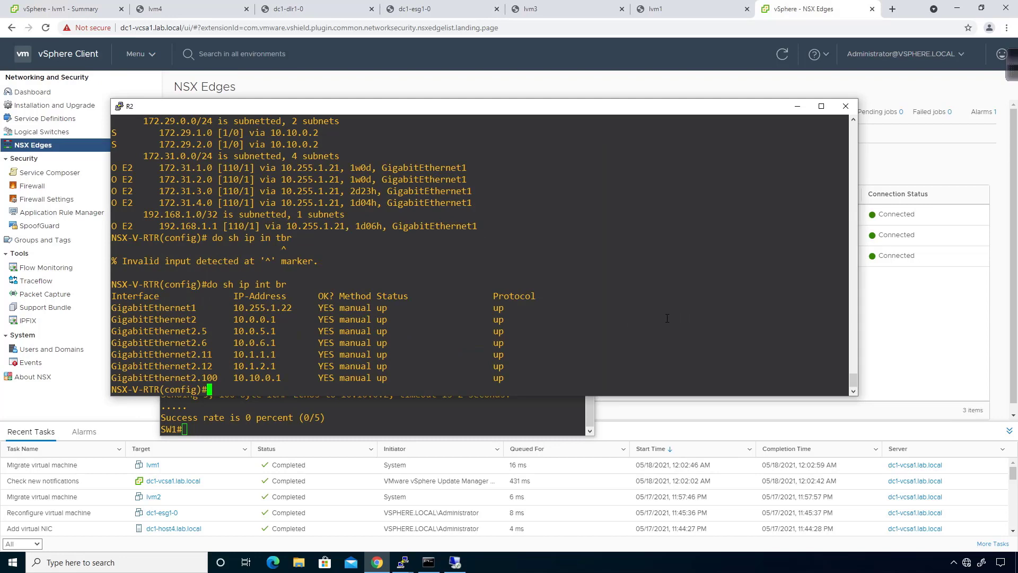
- Ping 10.10.0.1 from SW1
click(273, 411)
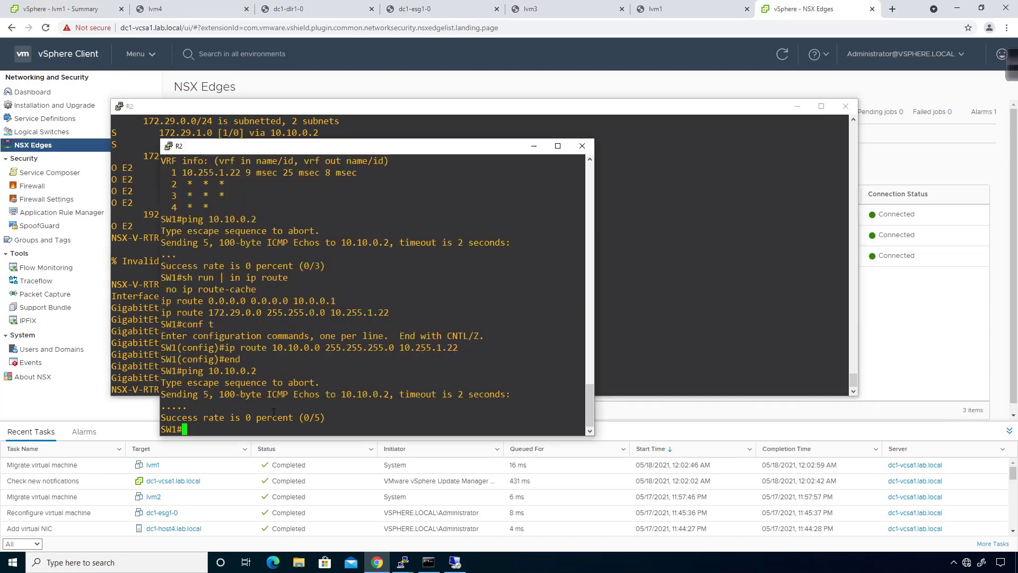
key(Up)
key(BackSpace)
text(10.10.0.1)
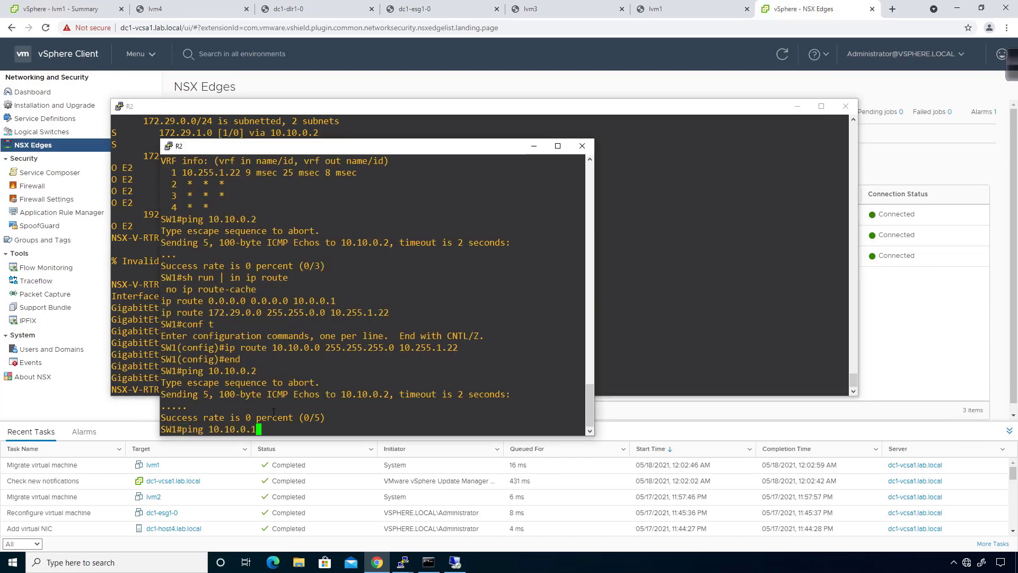
key(Return)
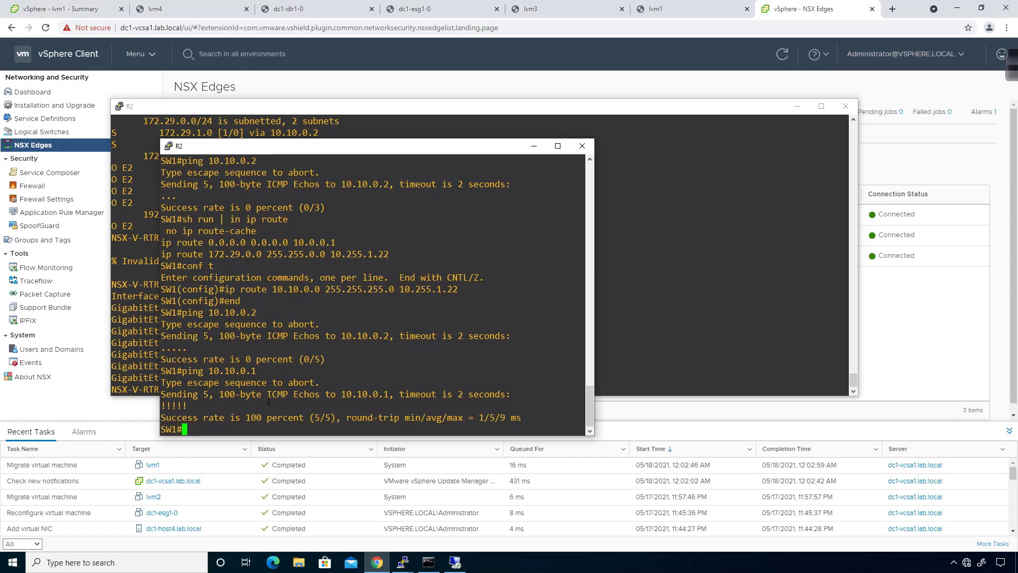
- List NSX-V-RTR's static routes from both the routing table and the running configuration
click(671, 320)
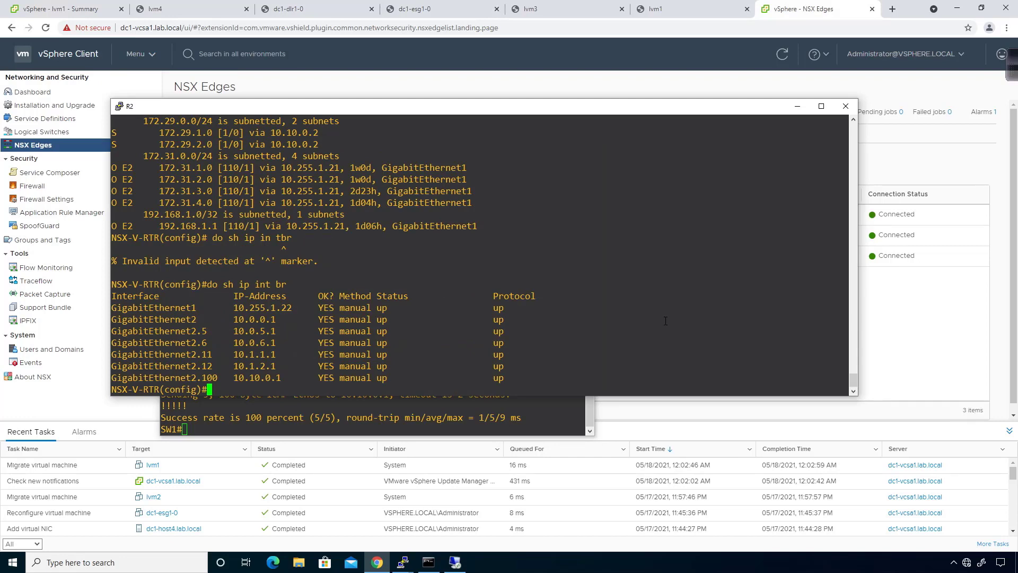
click(430, 426)
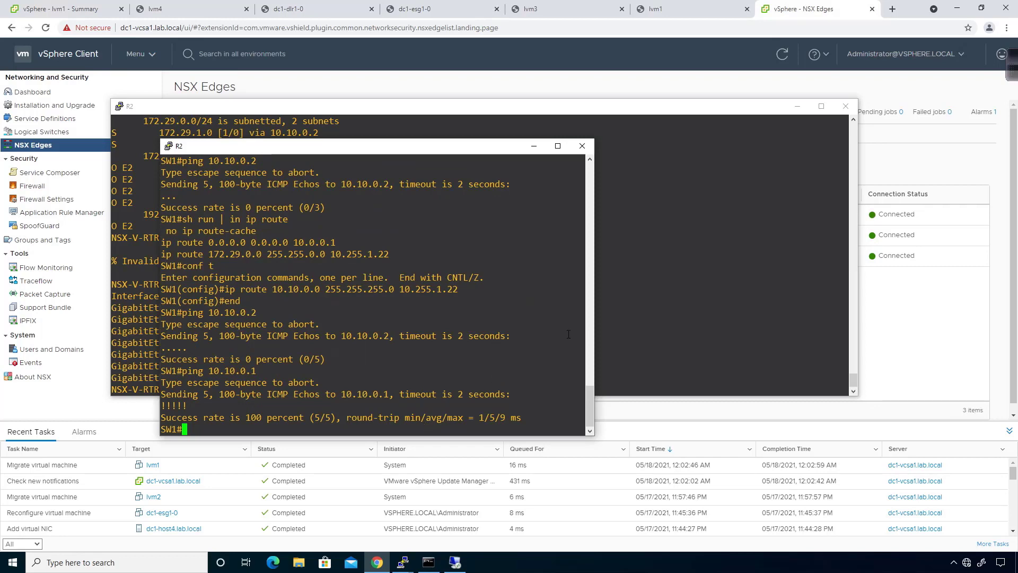
click(620, 328)
text(do )
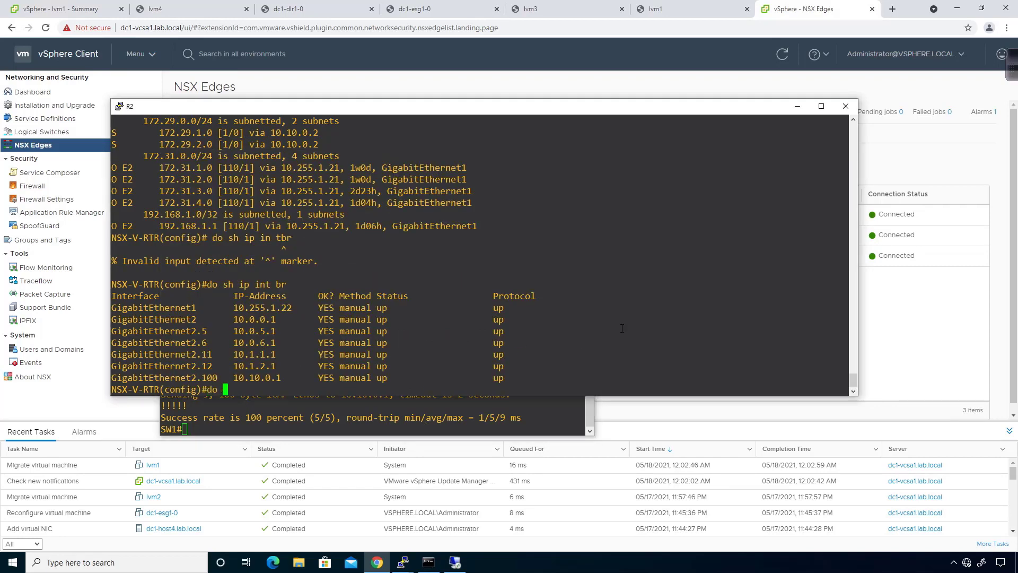
text(sh ip route static)
key(Return)
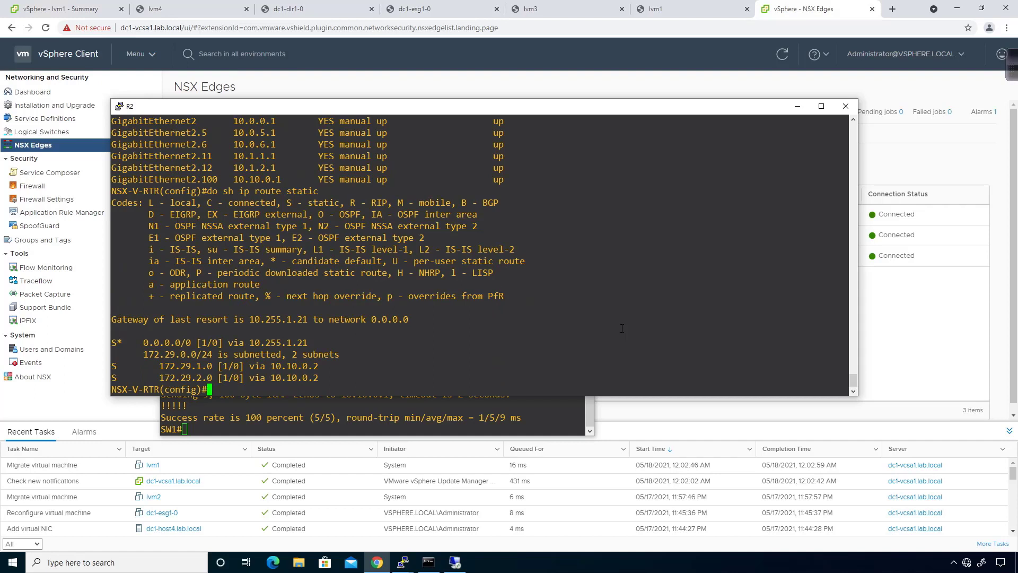
text(do sh run | in ip route)
key(Return)
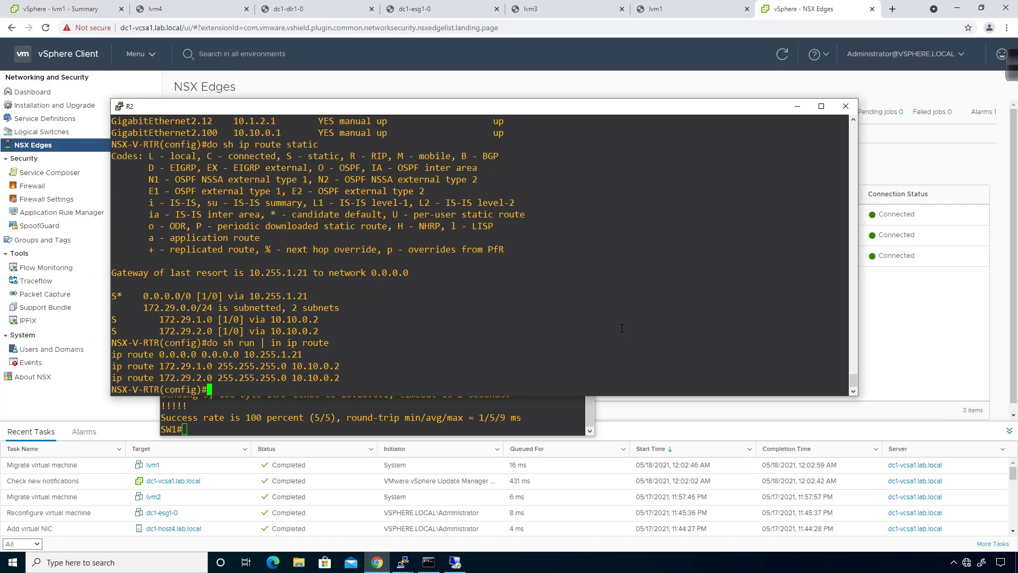
text(no)
key(BackSpace)
key(BackSpace)
key(BackSpace)
- Set the default gateway of the dc1-esg1 edge to 10.10.0.1 on the Uplink interface and publish the change
click(424, 11)
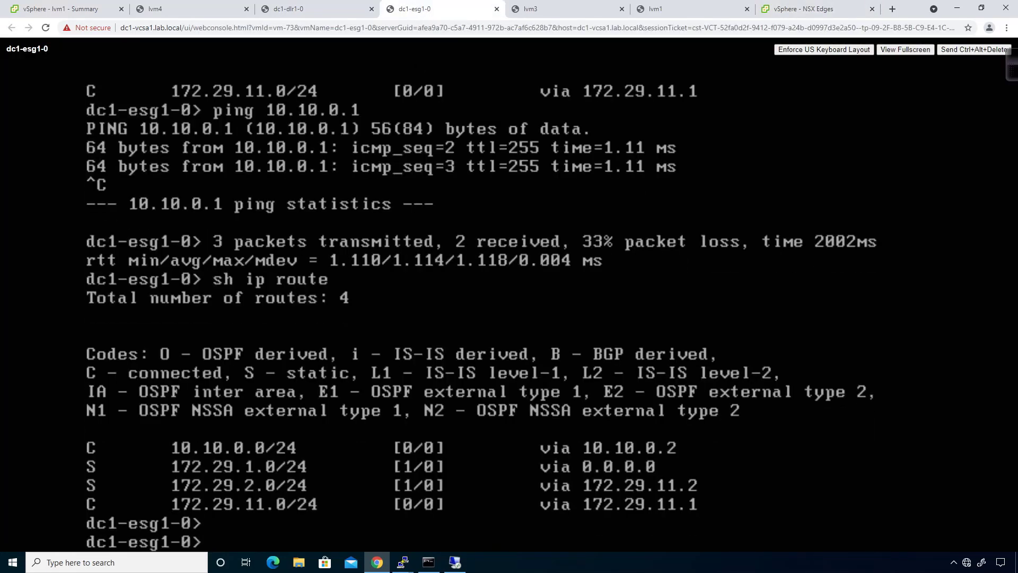
click(822, 10)
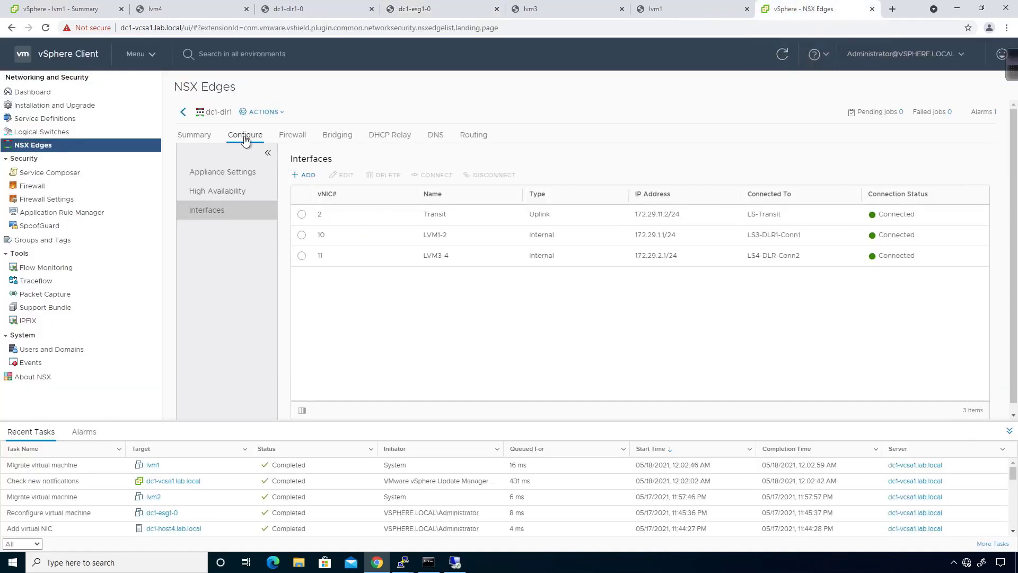
click(184, 114)
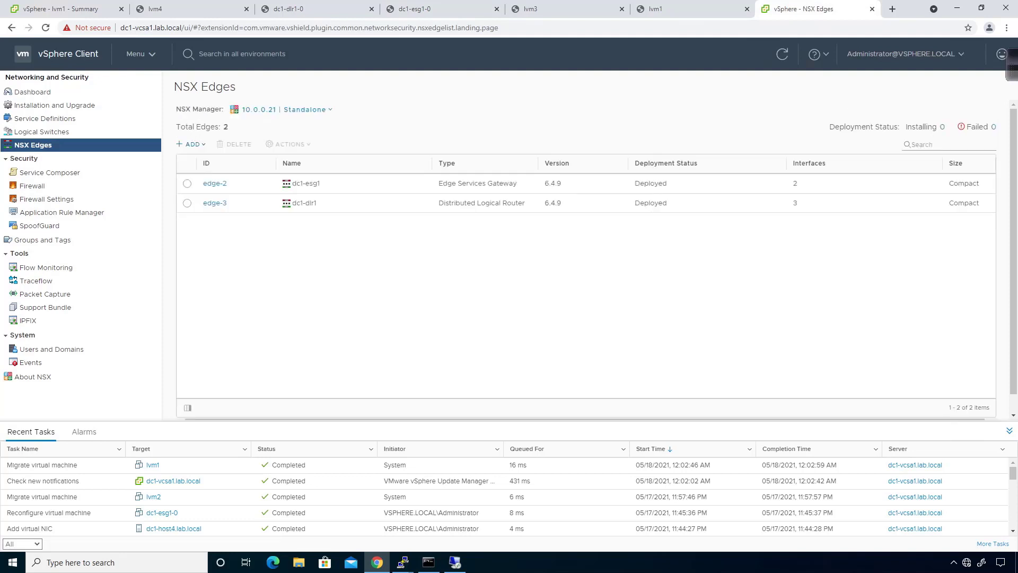
click(207, 185)
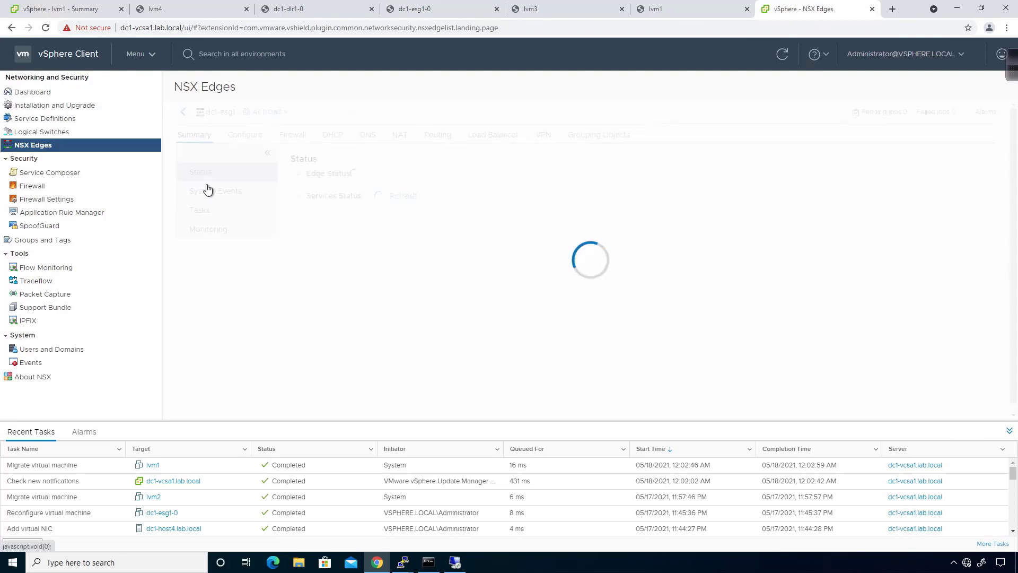
click(445, 139)
click(380, 208)
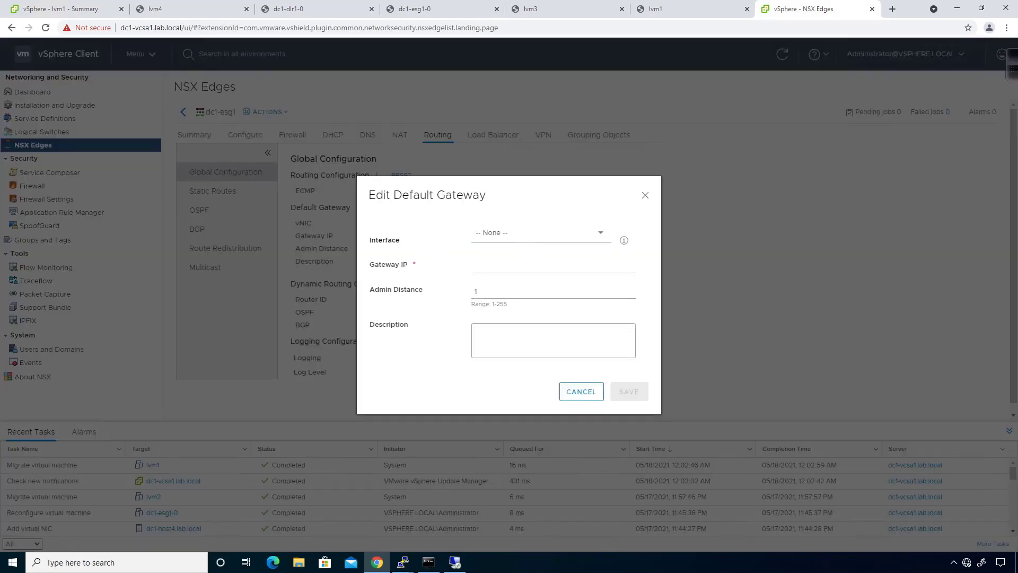
click(522, 236)
click(488, 269)
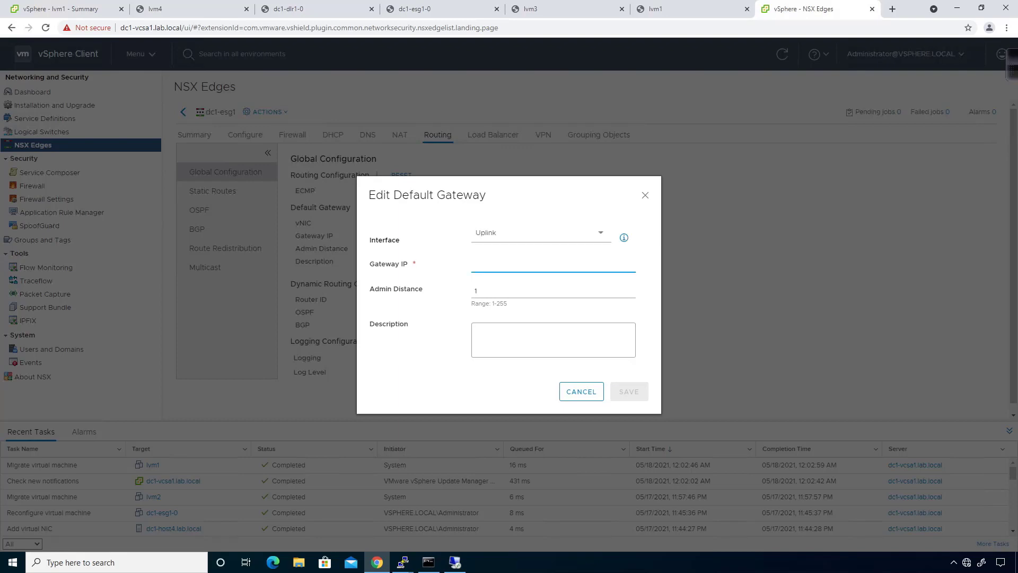
text(10.10.0.1)
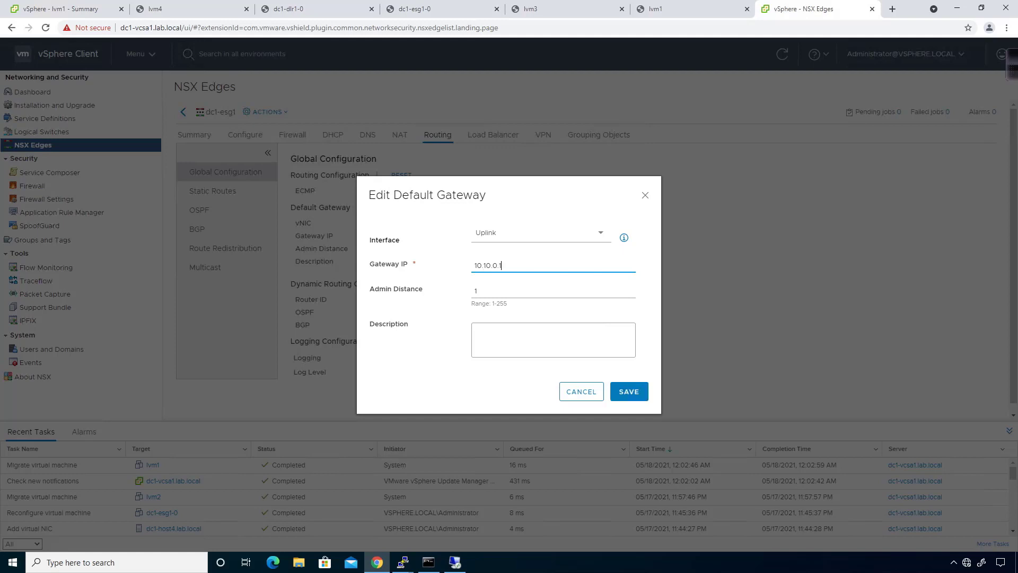
click(625, 394)
click(909, 180)
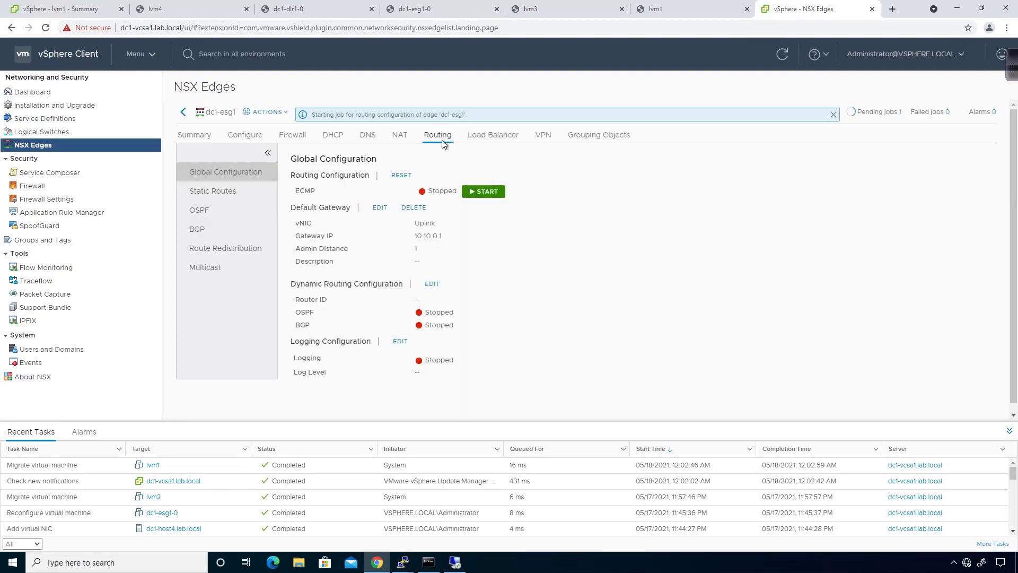
- Display the routing table in the dc1-esg1-0 console
click(406, 10)
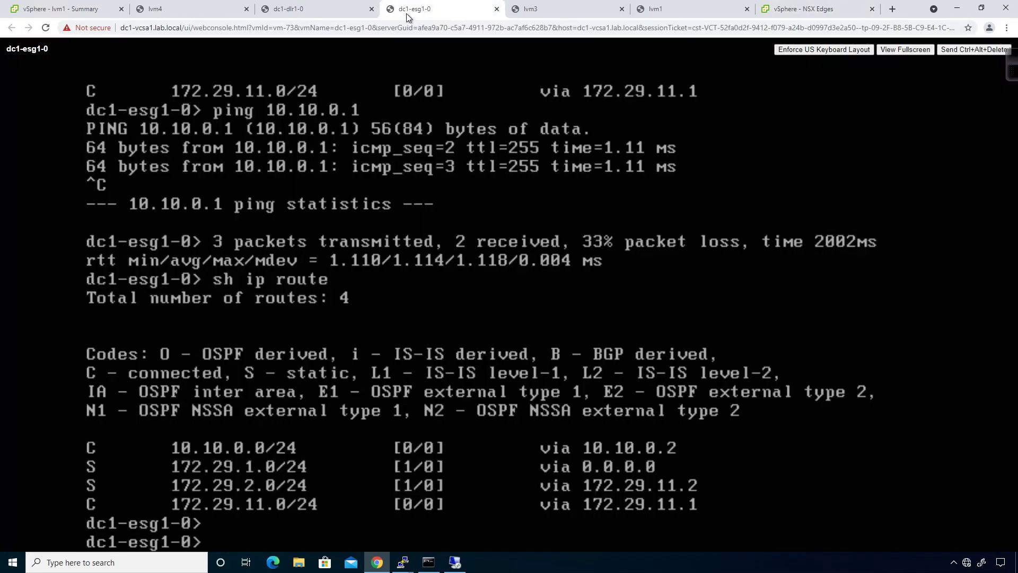
key(Up)
key(Return)
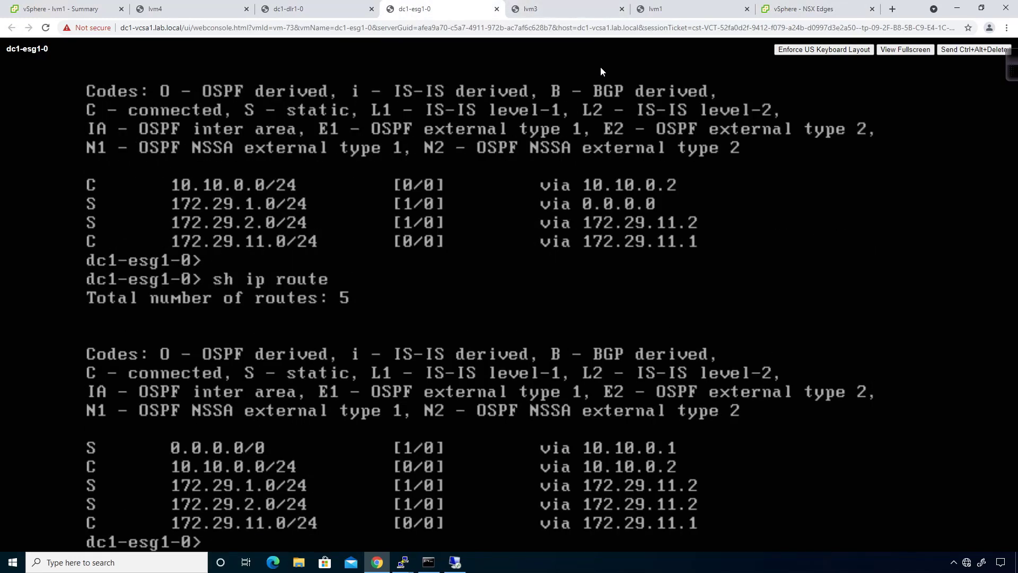
- Return to the SW1 session and repeat the ping to 10.10.0.2
click(771, 7)
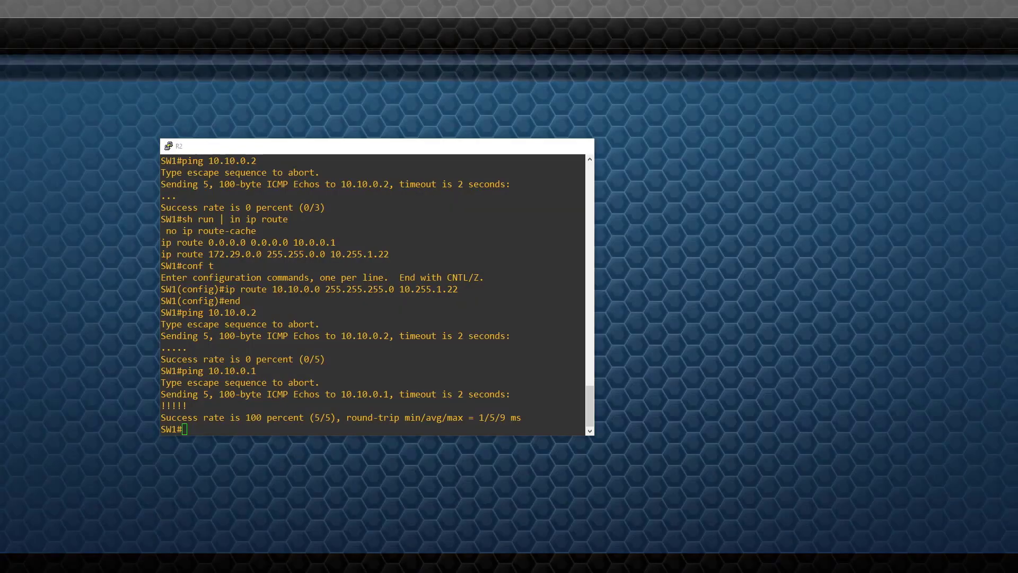
key(Up)
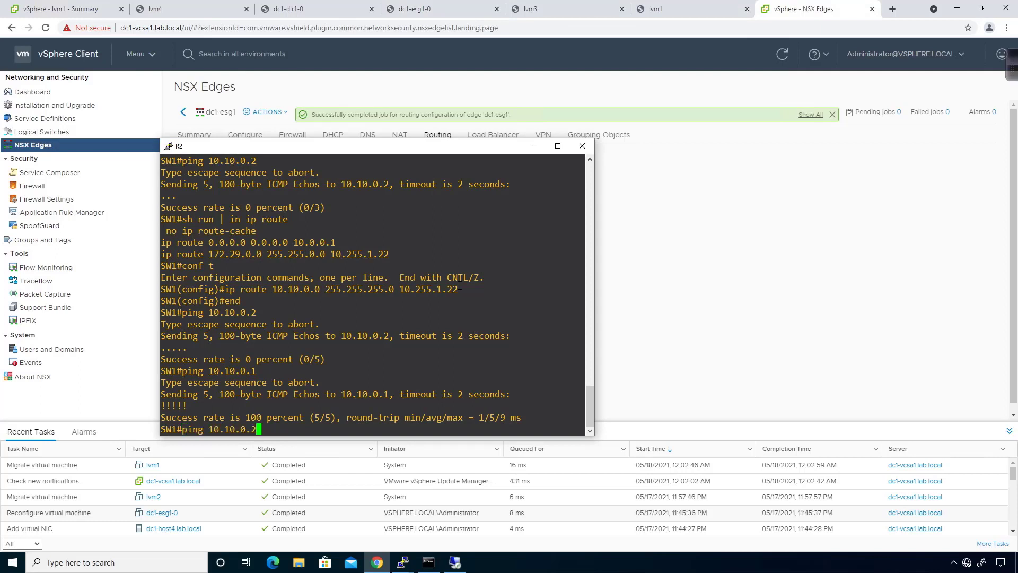
text(2)
key(Return)
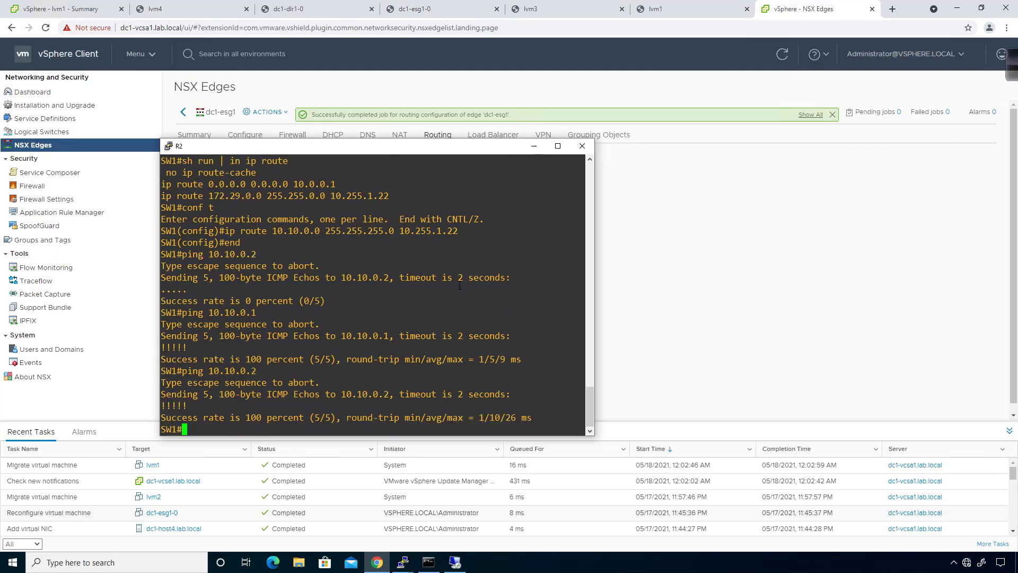
- Start an extended traceroute on SW1 with the default protocol and target 172.29.1.11
key(Up)
key(Up)
key(Up)
key(Up)
key(Down)
key(Down)
key(Down)
key(Down)
key(Down)
text(traceroute)
key(Up)
key(Up)
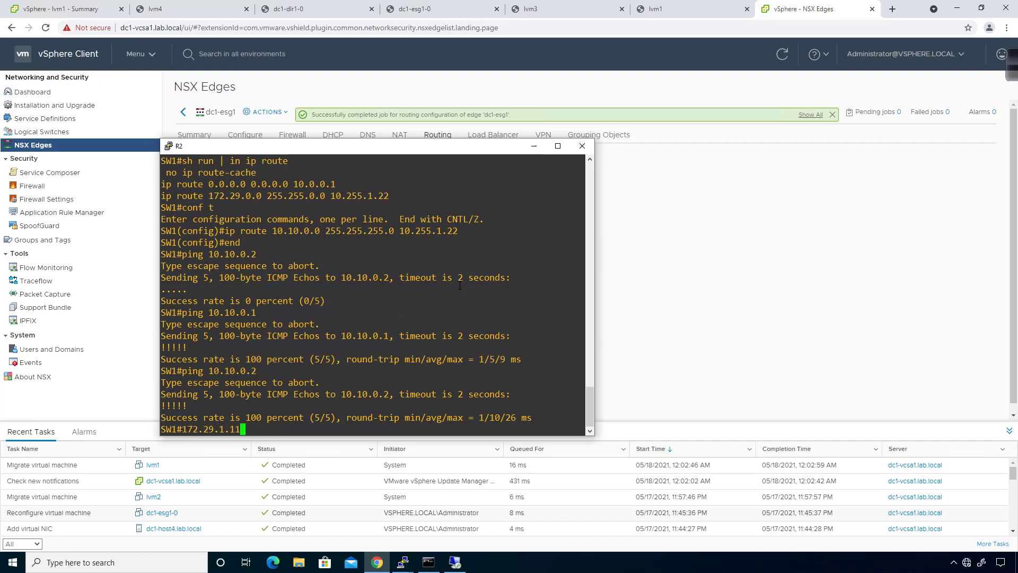
key(Down)
key(Down)
key(Return)
key(Return)
key(Up)
key(Up)
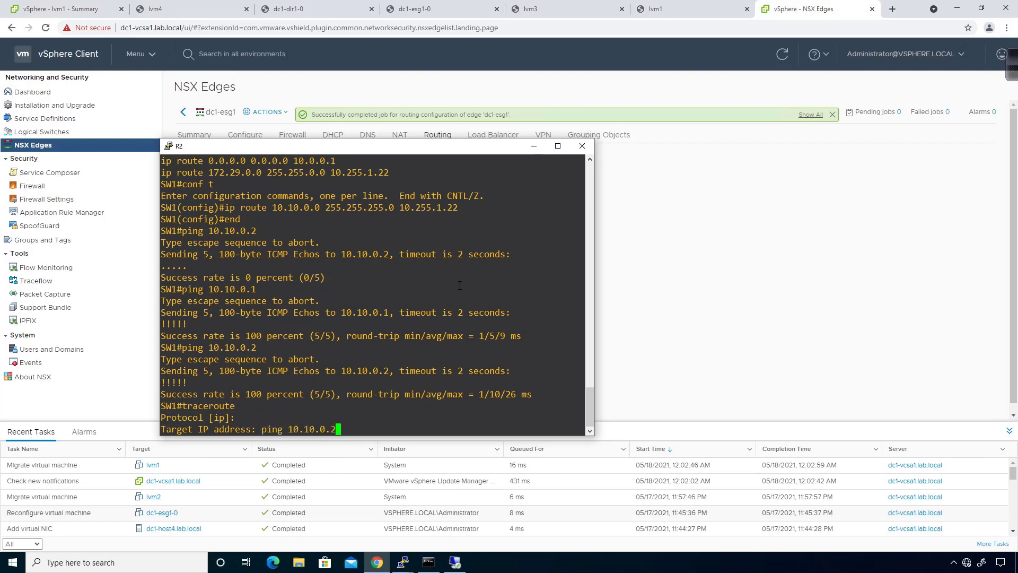
key(Up)
key(Up)
key(Up)
key(Up)
key(Up)
key(Return)
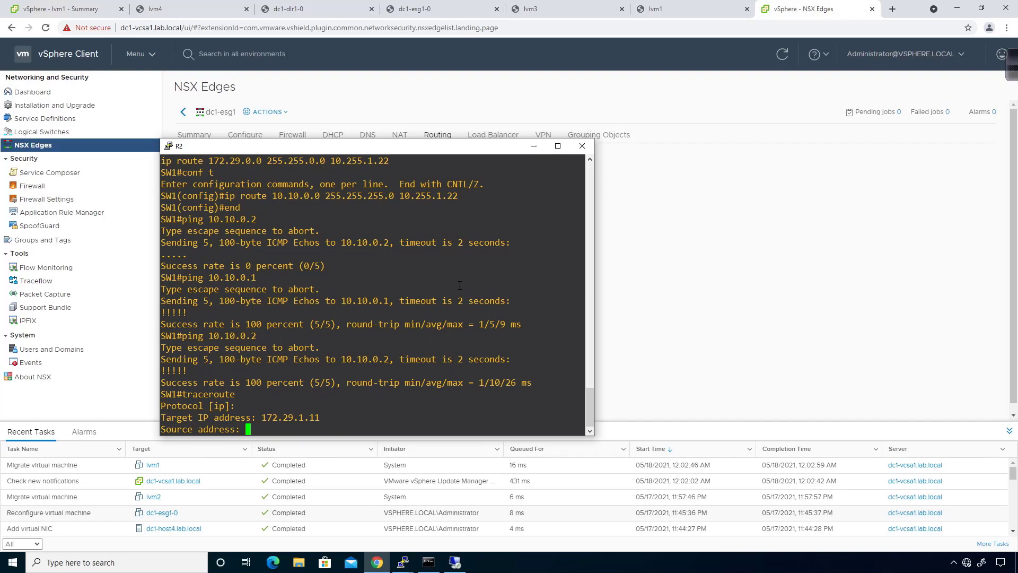
- Run the traceroute with numeric display enabled and the source address, timeout, probe and remaining options at their defaults
key(Return)
text(y)
key(Return)
key(Return)
key(Return)
key(Return)
key(Return)
key(Return)
key(Return)
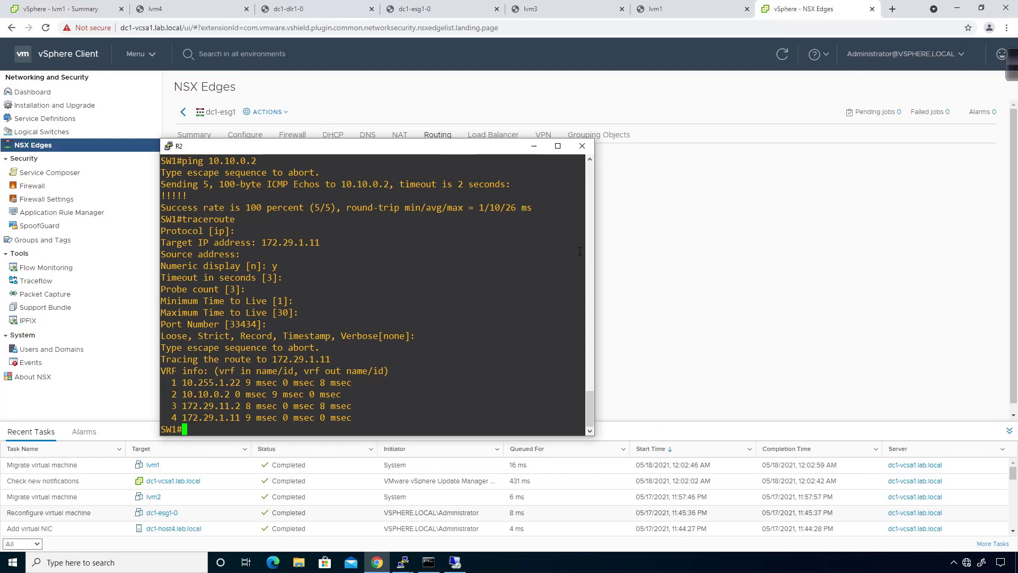
- Close the disconnected lvm1 console and switch to the lvm3 console
click(676, 1)
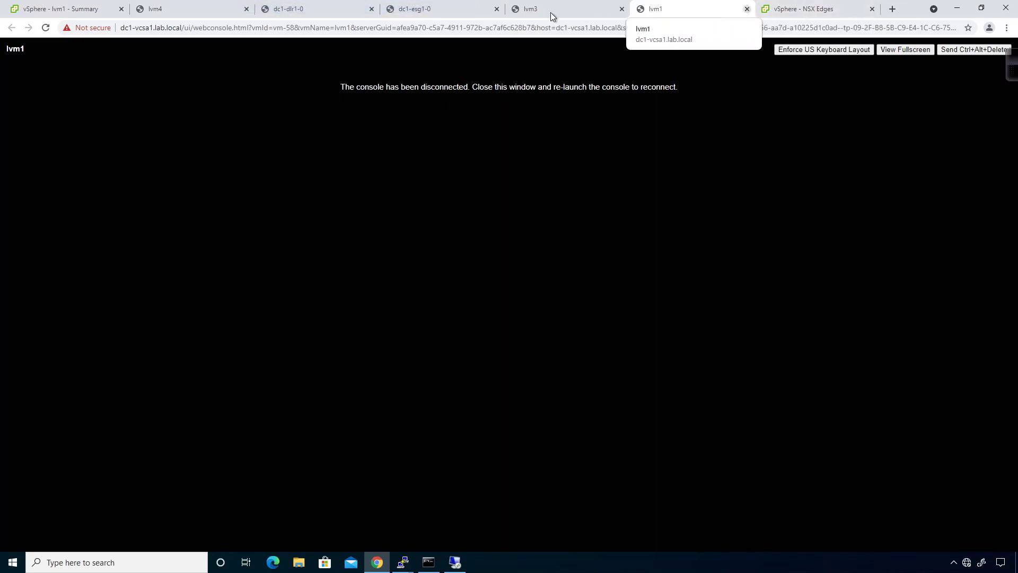
key(ctrl+w)
click(548, 11)
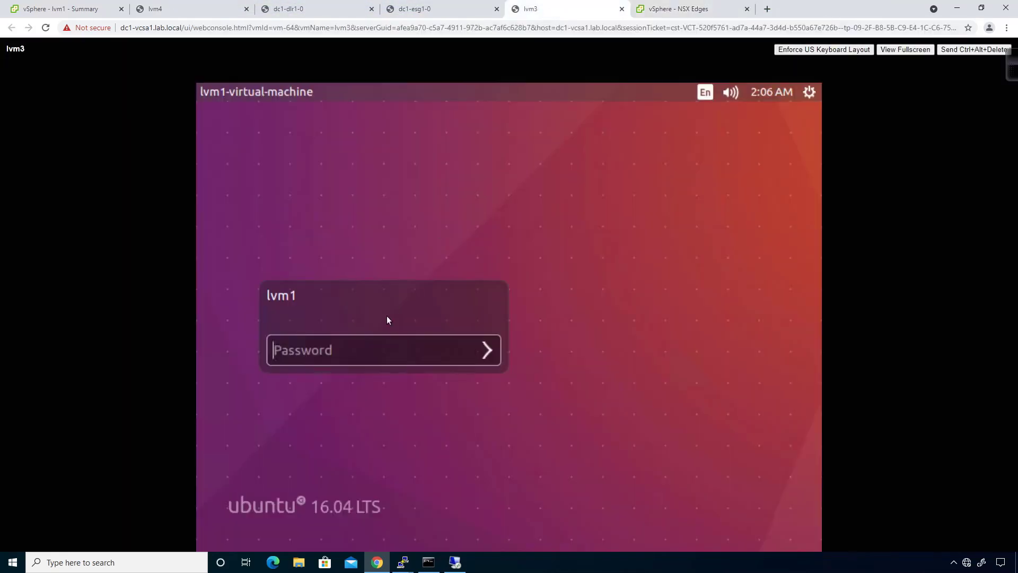
- Unlock the Ubuntu session on the lvm3 console by entering the account password
click(372, 347)
text(••••)
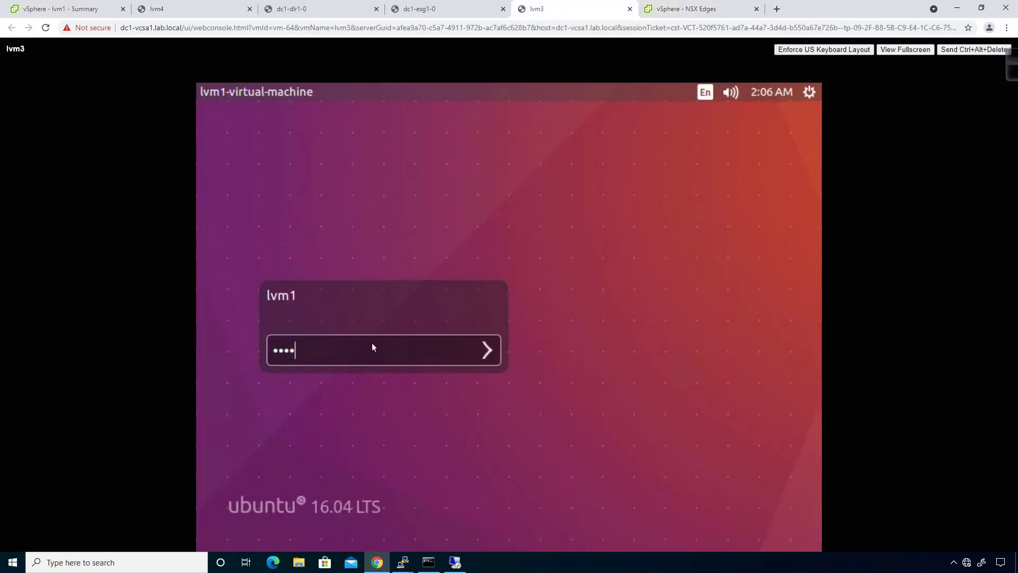
text(••••)
key(Return)
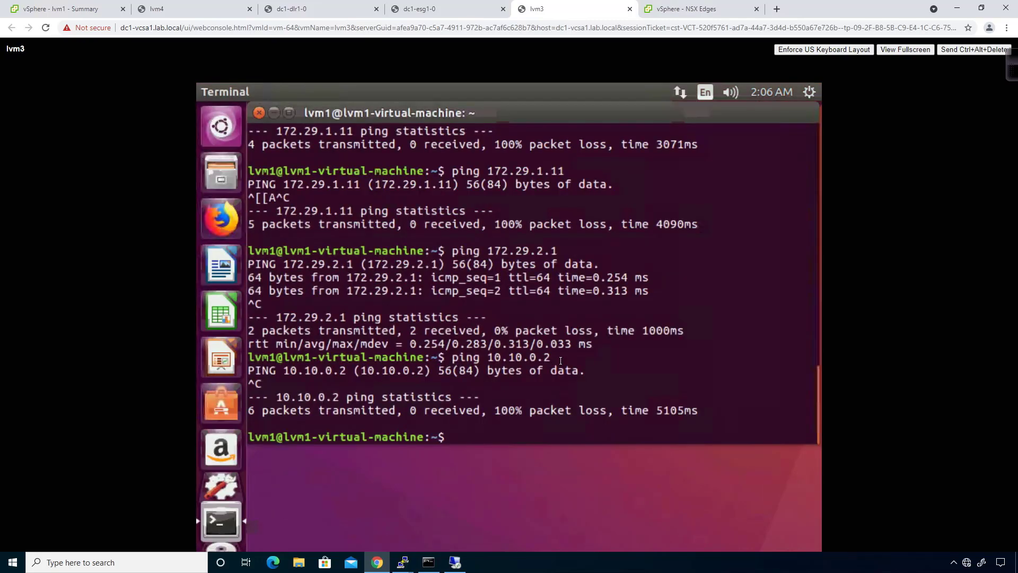
- Ping 10.10.0.2 and 10.255.1.1 from the lvm3 terminal, stopping each ping after a few packets
text(pi)
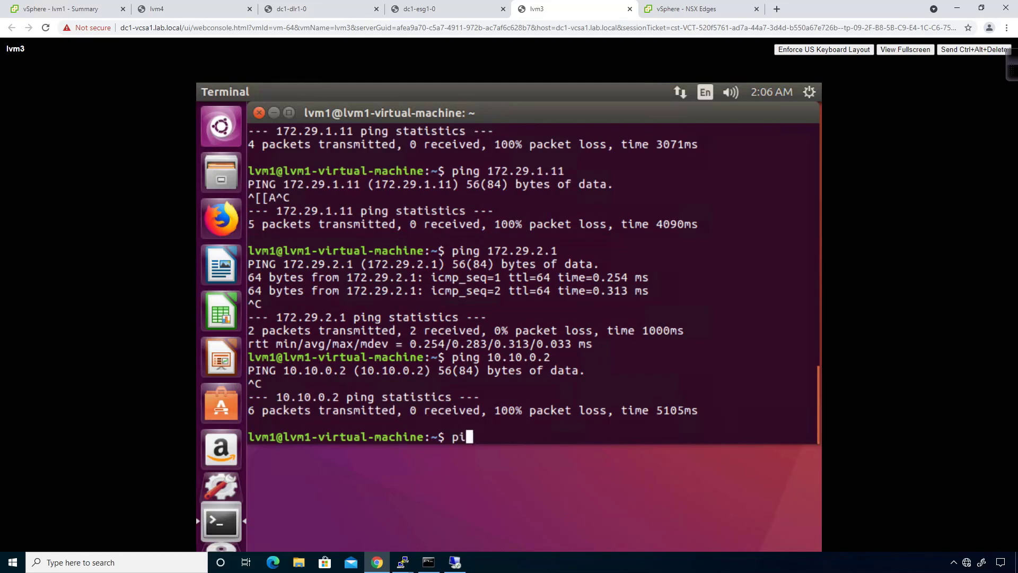
key(Up)
key(Return)
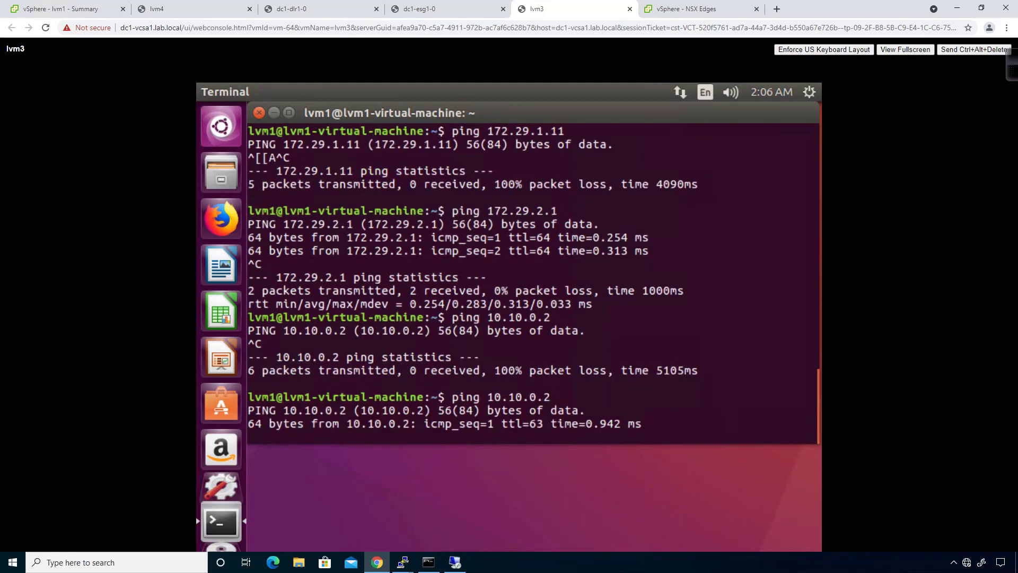
key(ctrl+c)
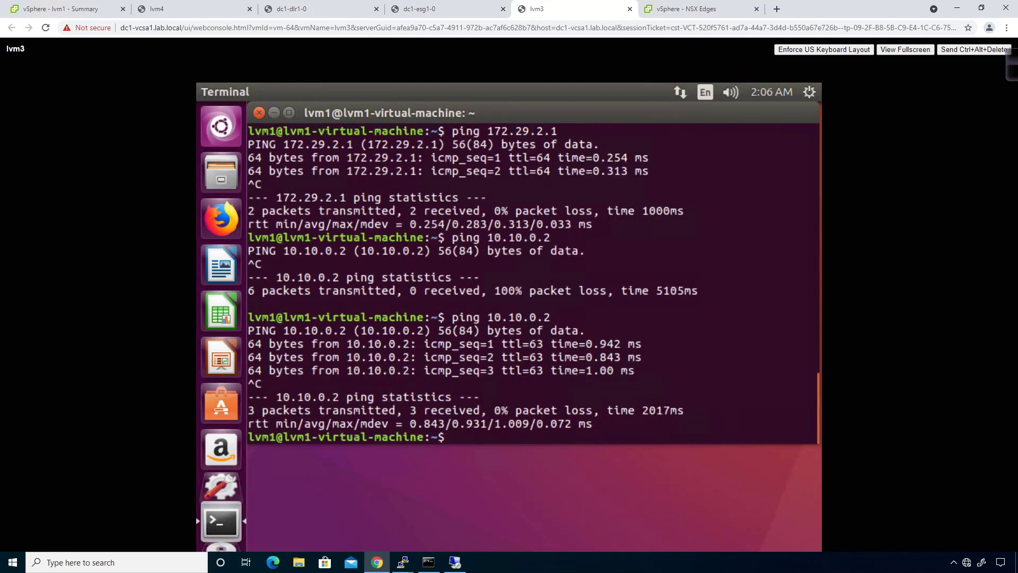
text(ping 10.255.1.1)
key(Return)
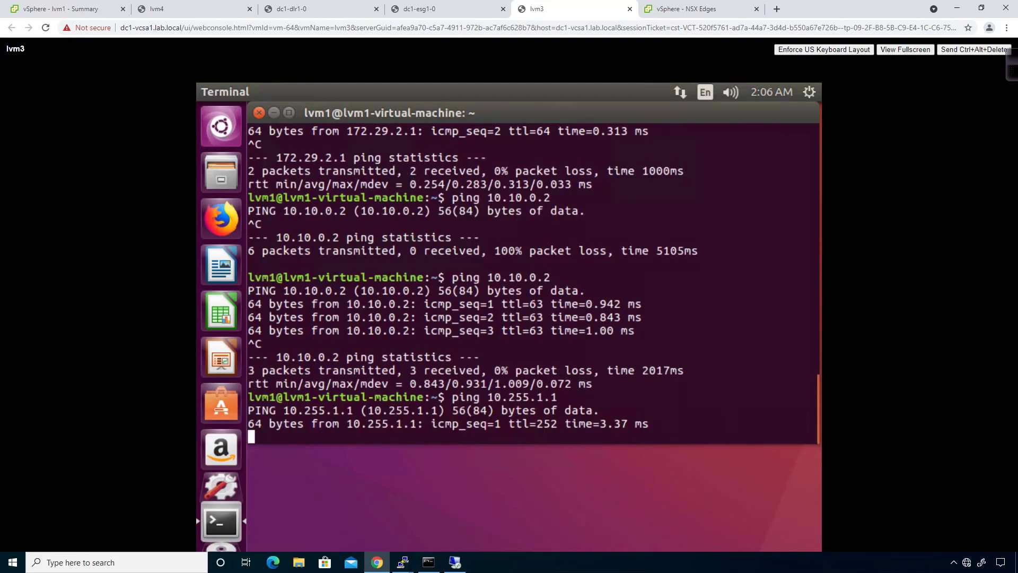
key(ctrl+c)
- Test internet access and name resolution from lvm3 by pinging 8.8.8.8 and google.com, stopping each ping
text(ping )
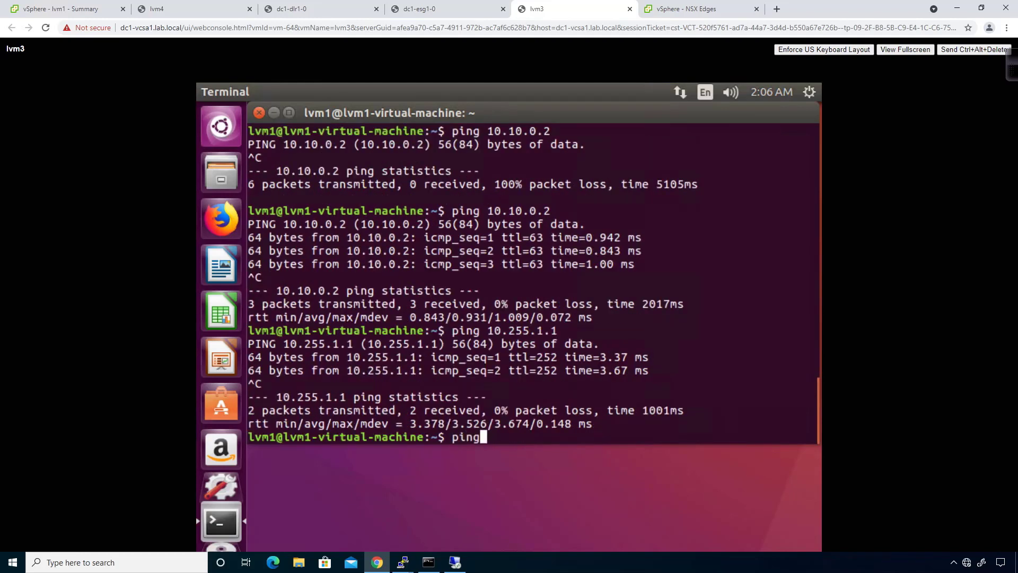
text(8.8.8.8)
key(Return)
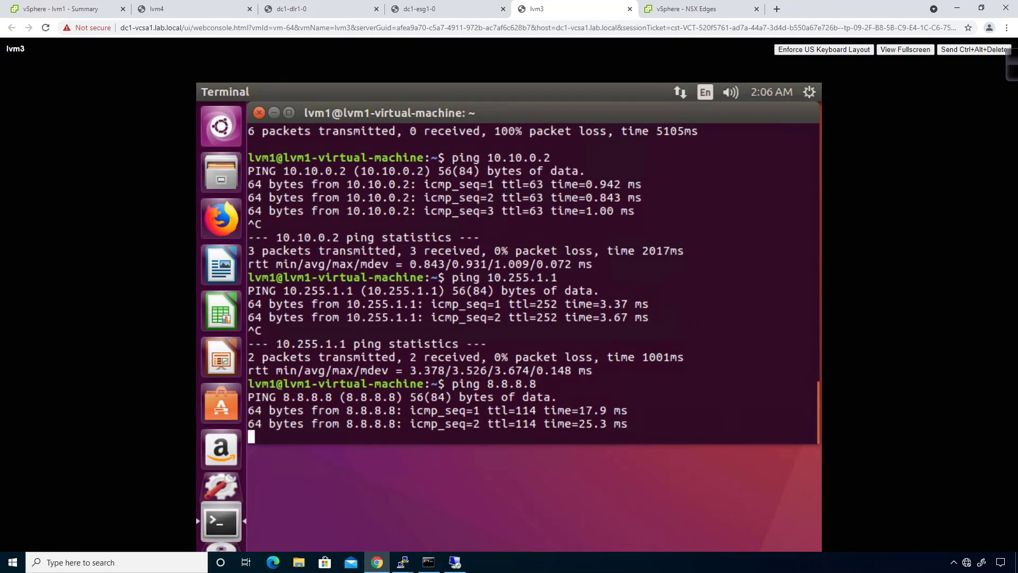
key(ctrl+c)
text(ping google.)
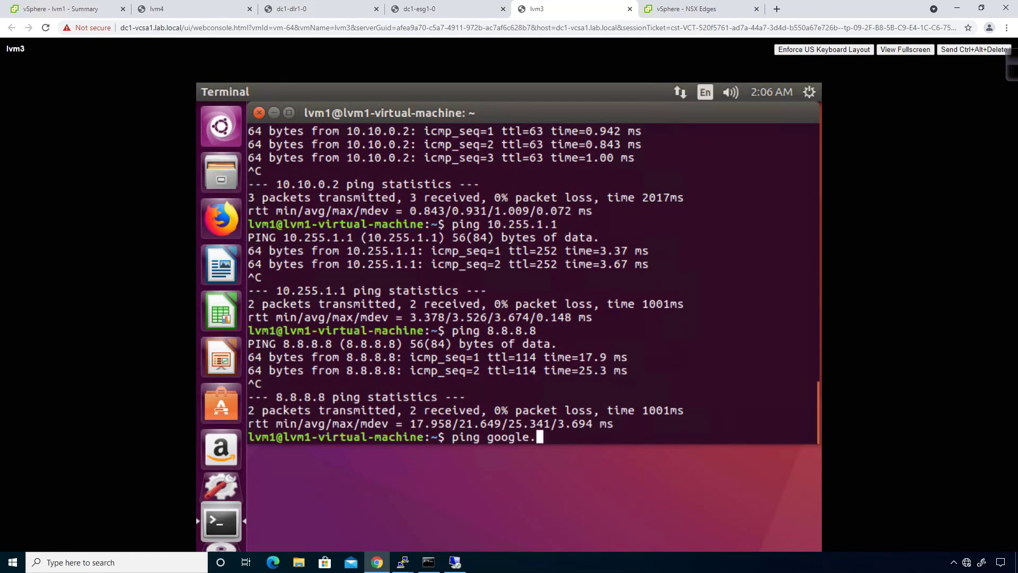
text(com)
key(Return)
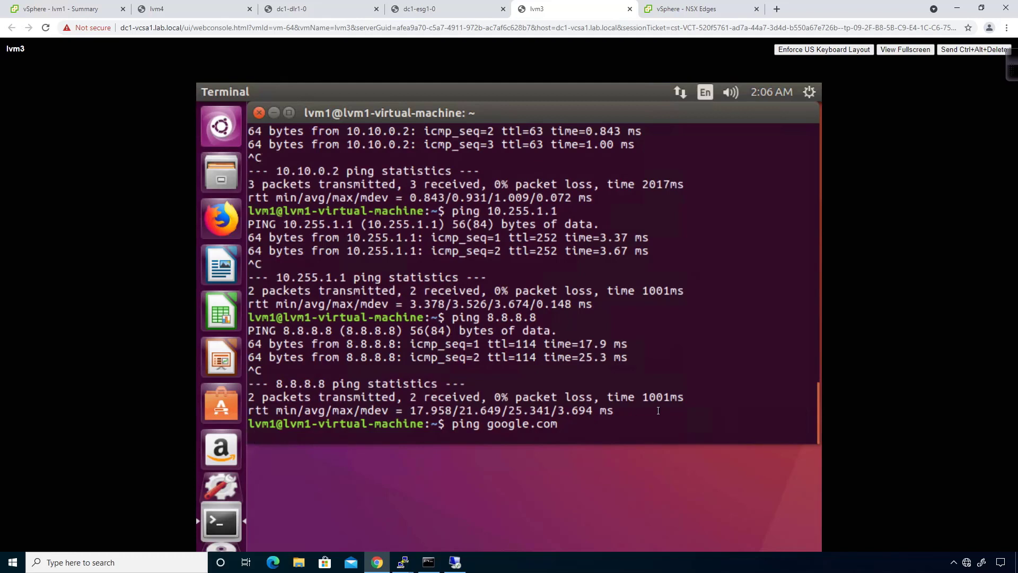
key(ctrl+c)
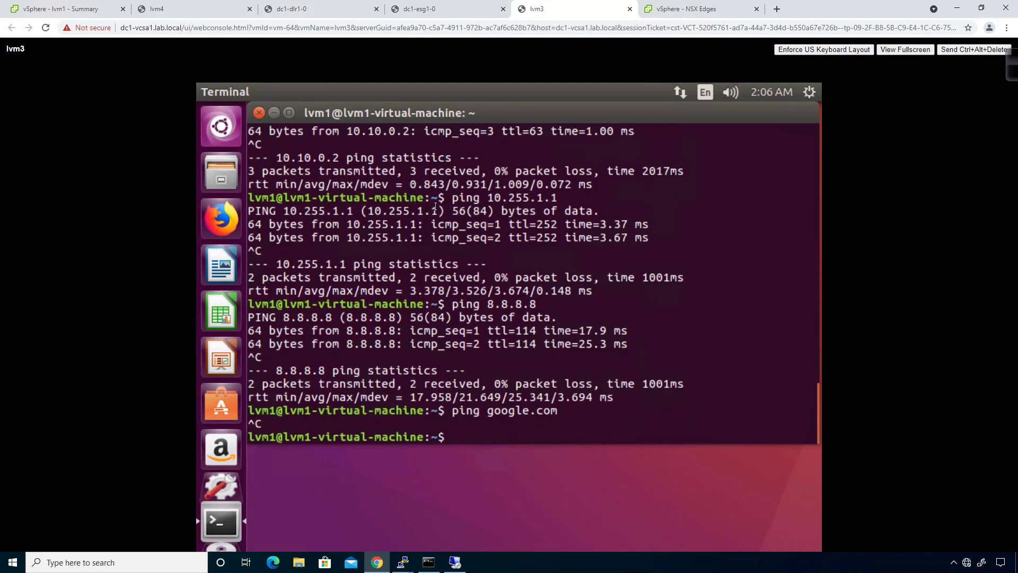
- Switch to the lvm4 console and unlock its Ubuntu session with the account password
click(168, 11)
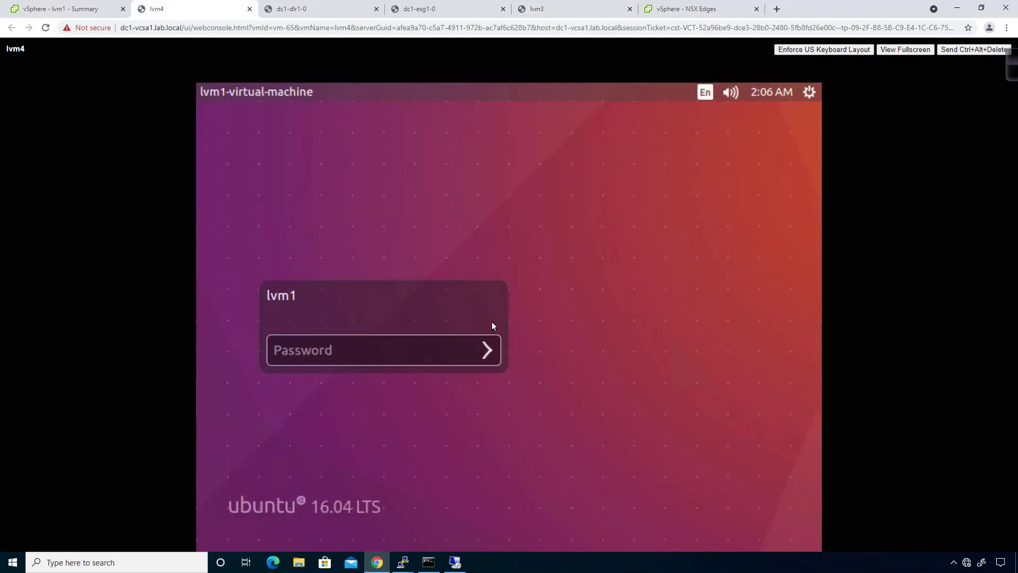
click(422, 352)
text(••••••••)
key(Return)
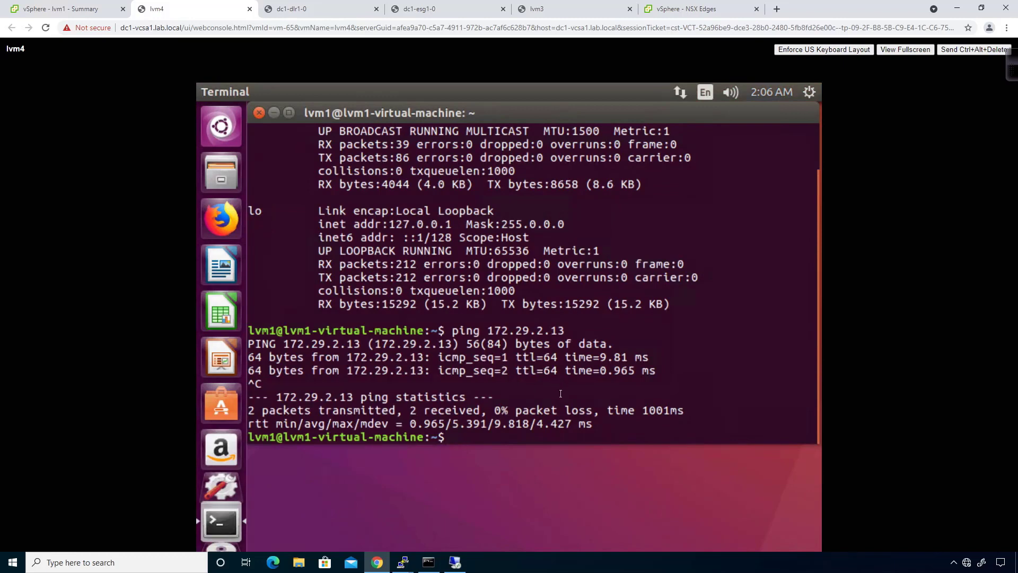
- Ping 10.10.0.2 and 10.255.1.1 from the lvm4 terminal, stopping each ping after a couple of packets
text(ping 10.10.0.2)
key(Return)
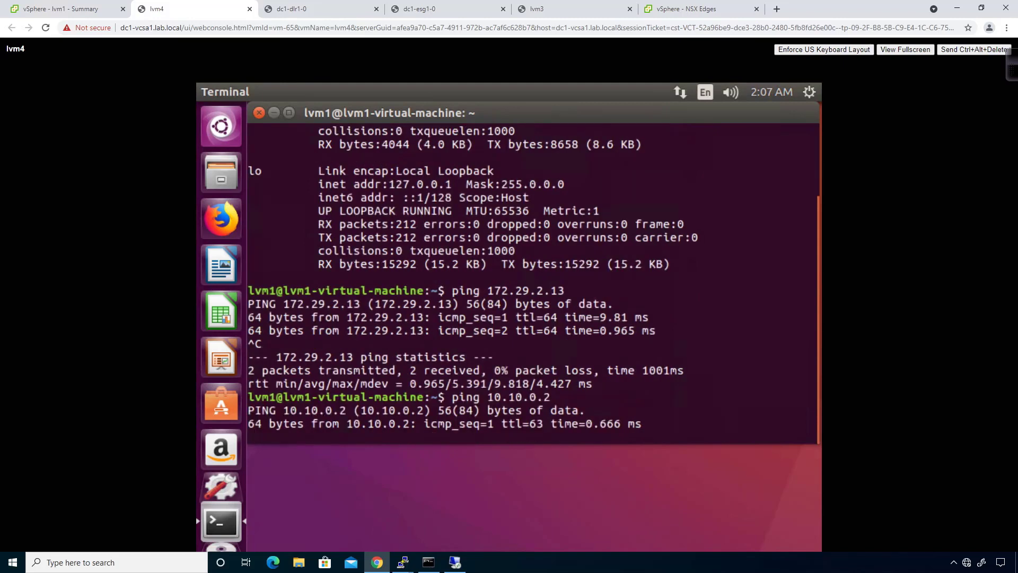
key(ctrl+c)
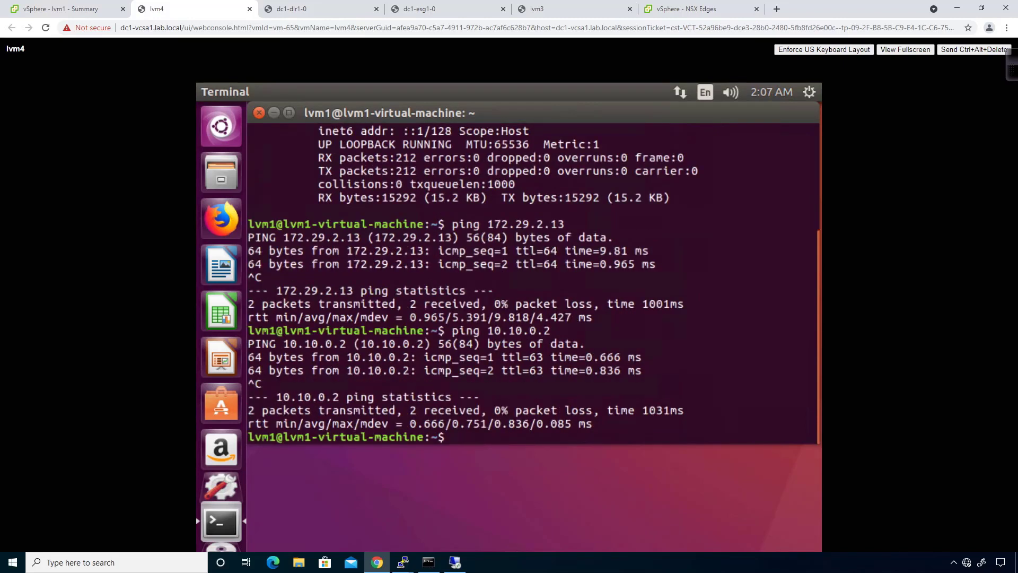
text(ping 10.255.1.1)
key(Return)
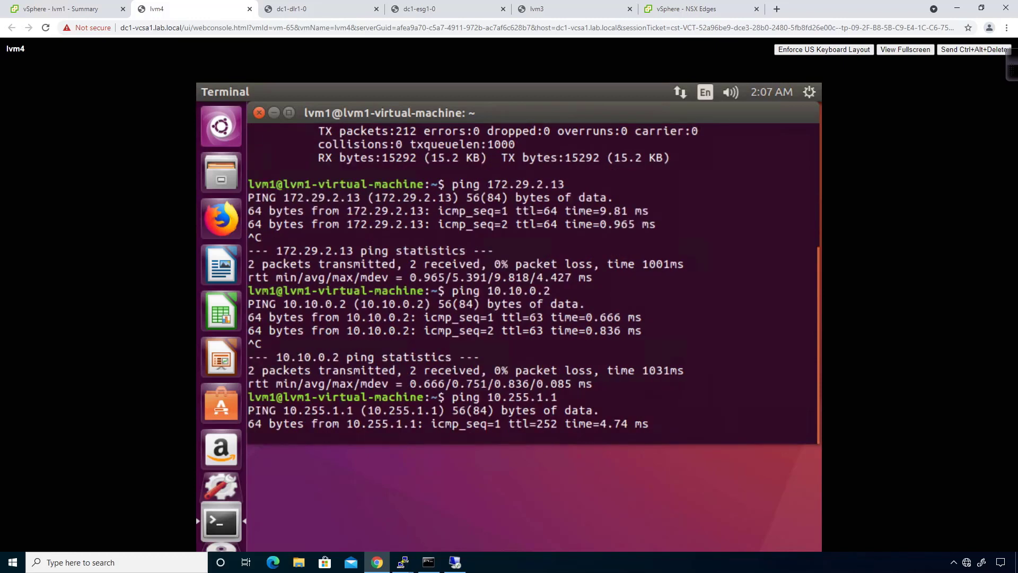
key(ctrl+c)
- Test internet access and name resolution from lvm4 by pinging 8.8.8.8 and google.com, stopping each ping
text(pin)
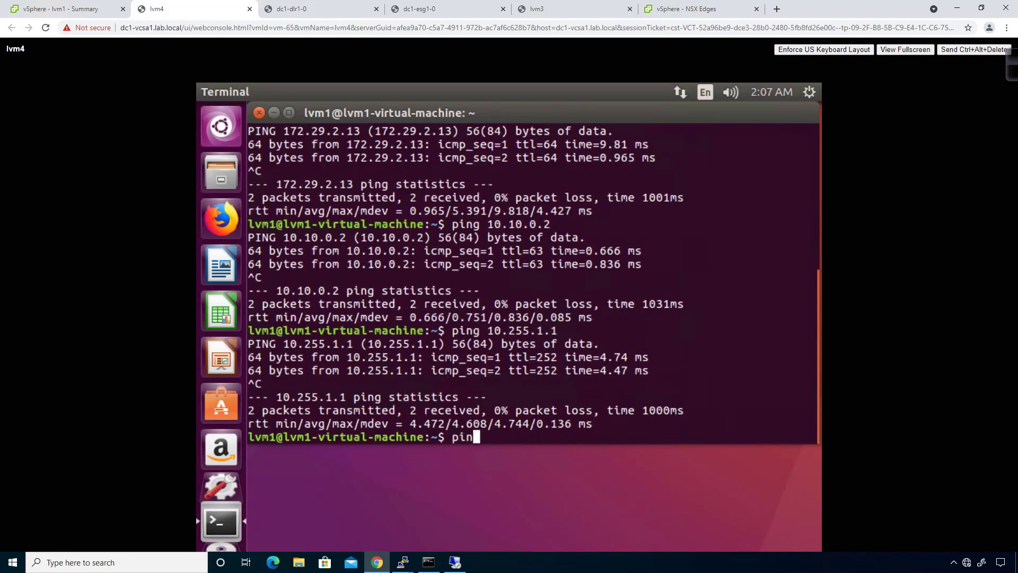
text(g 8.8.8.8)
key(Return)
key(ctrl+c)
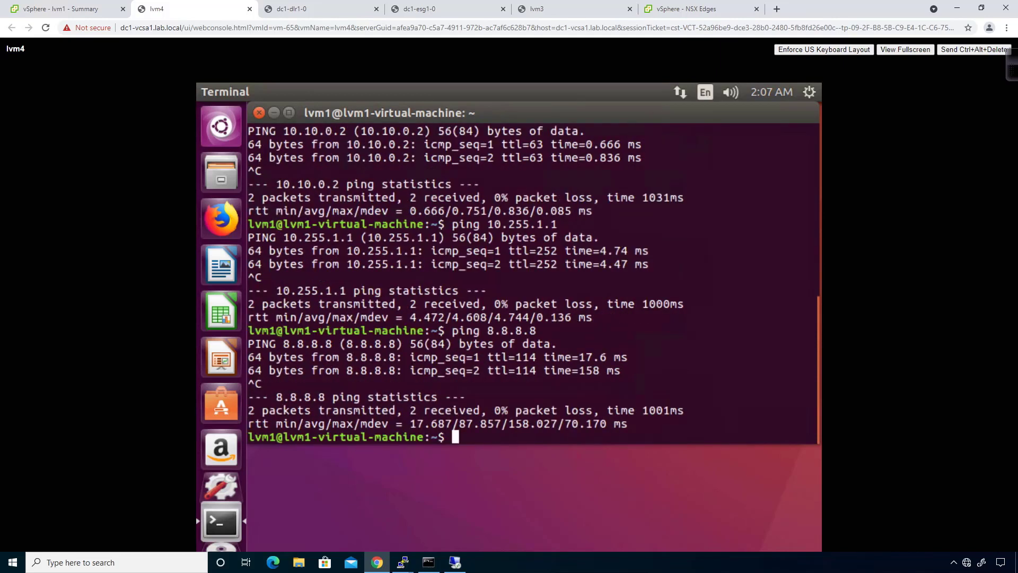
text(ping google.com)
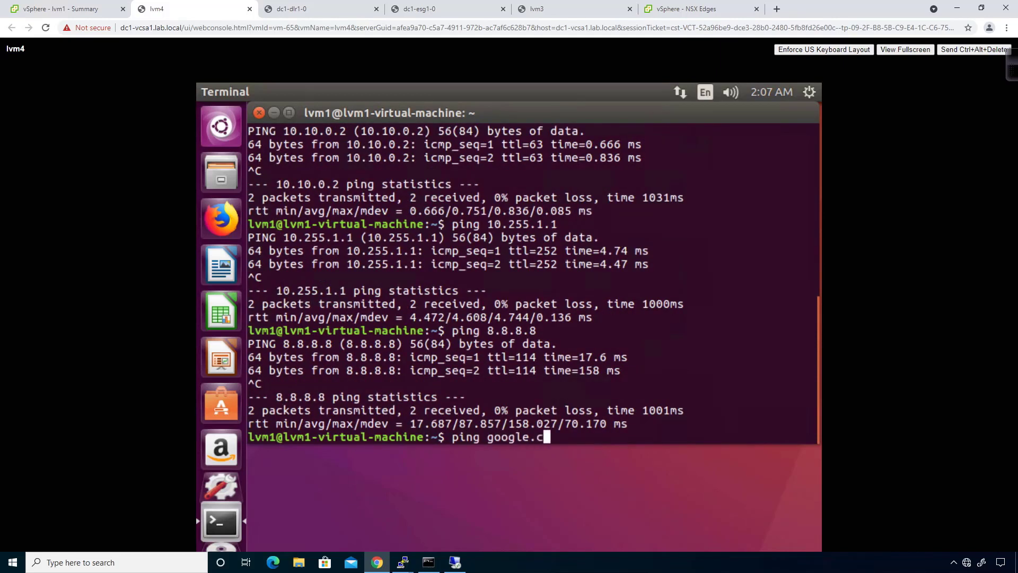
key(Return)
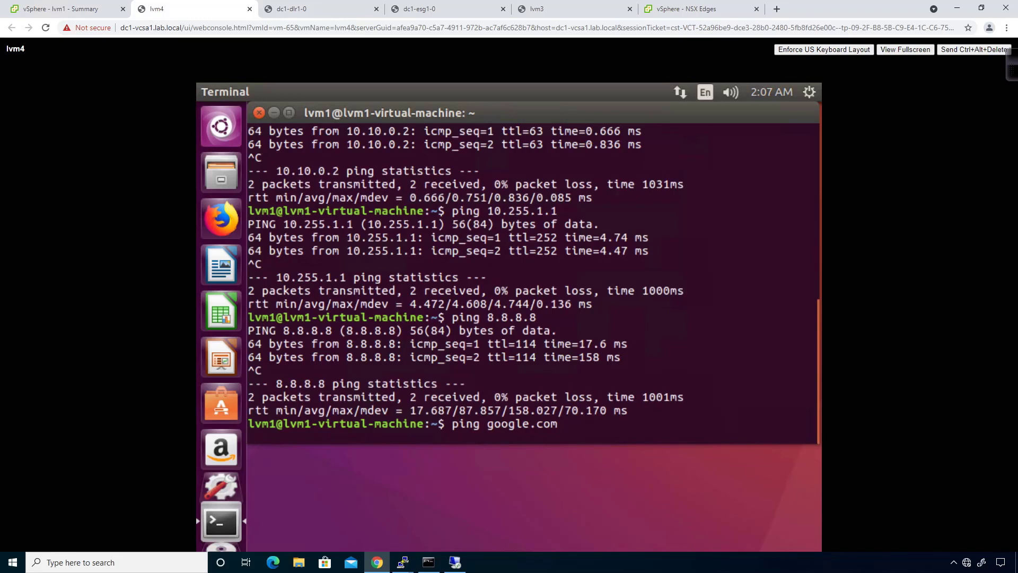
key(ctrl+c)
- Check the gateway and DNS server in the IPv4 settings of Wired connection 1 on lvm4, and close them without changes
click(681, 94)
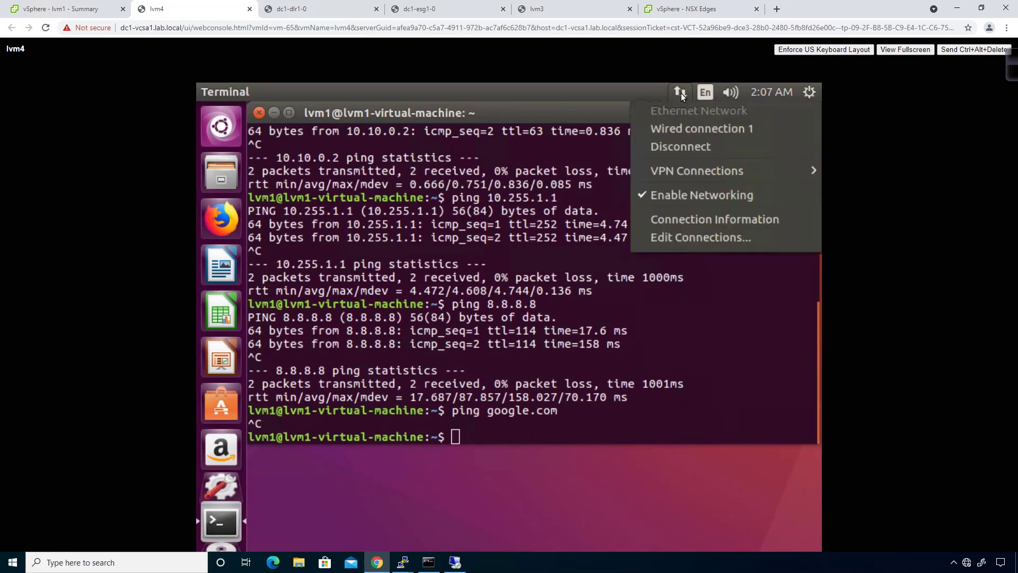
click(697, 236)
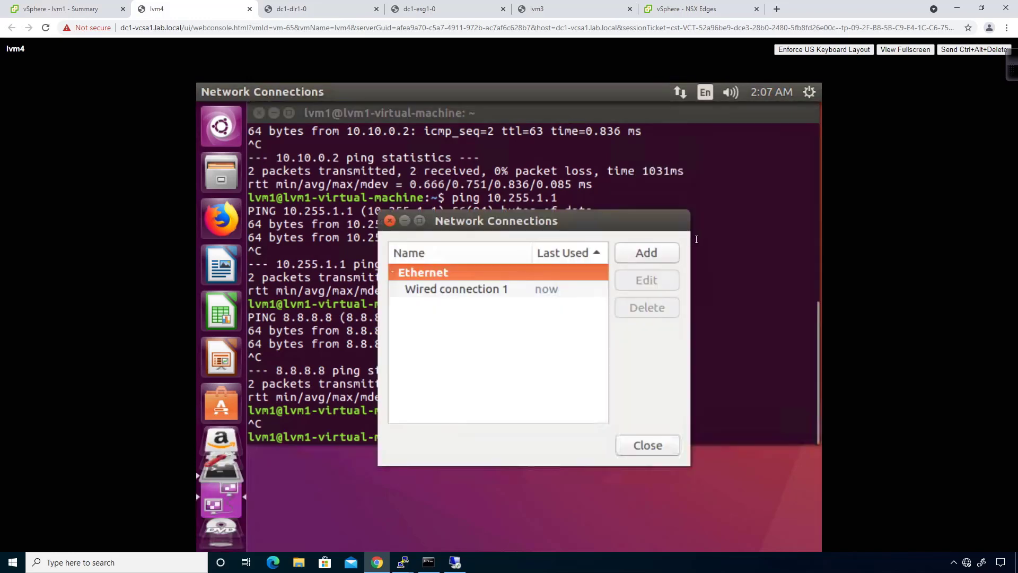
click(524, 288)
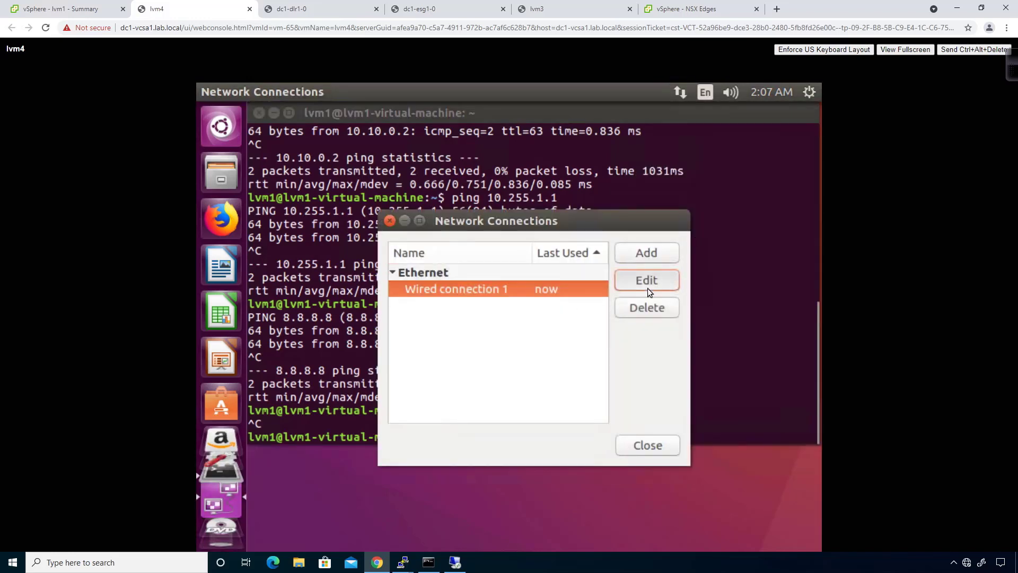
click(619, 286)
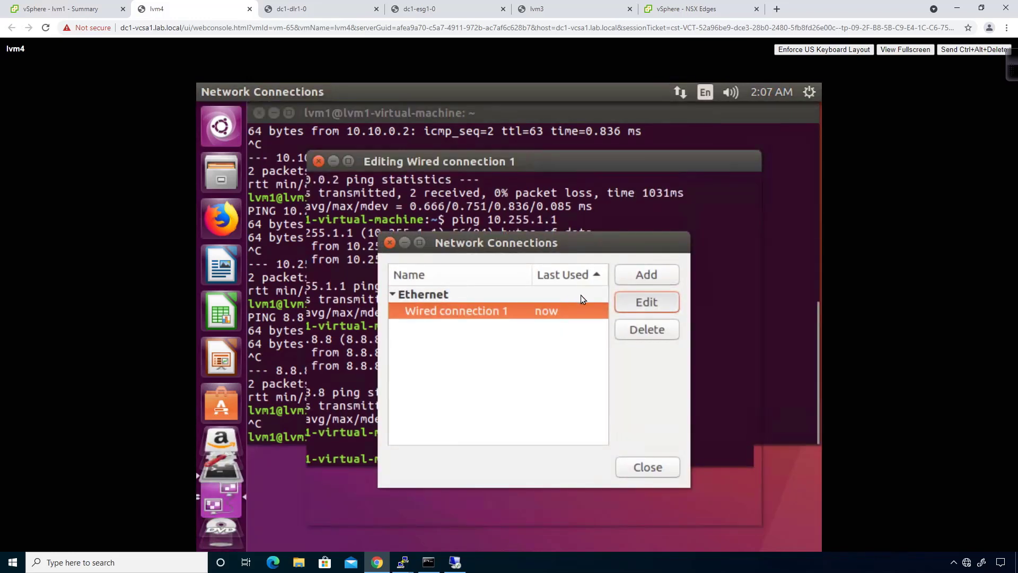
click(584, 212)
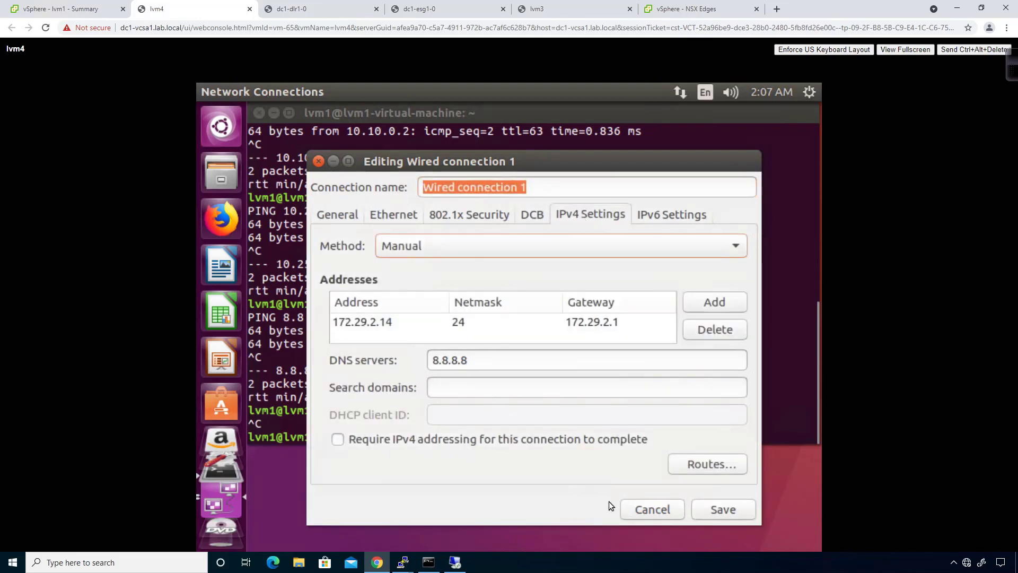
click(643, 510)
click(642, 446)
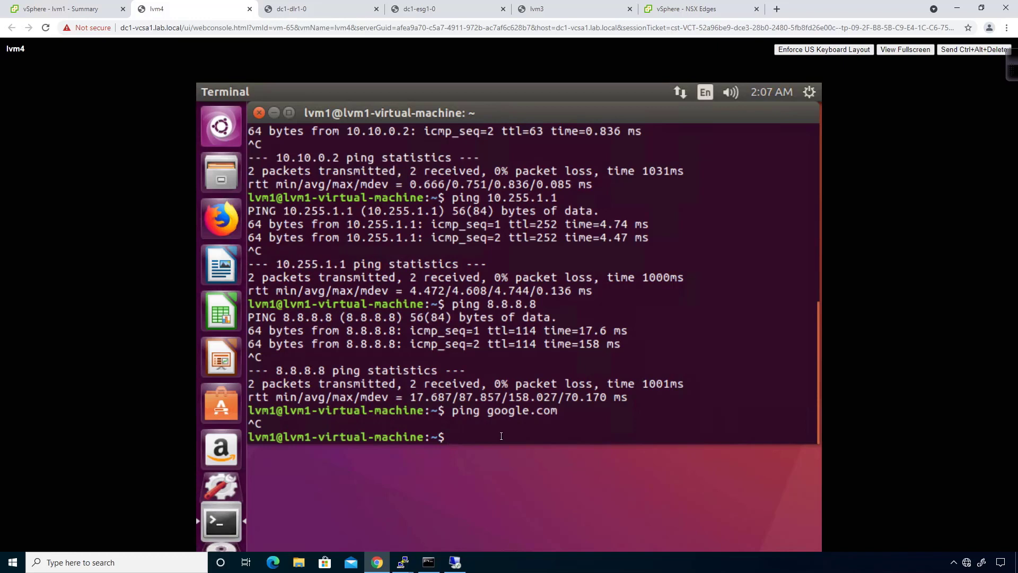
- Launch Firefox on lvm4, and ping 172.29.2.14 from the Windows Command Prompt while it loads
click(218, 229)
drag(0, 102, 441, 124)
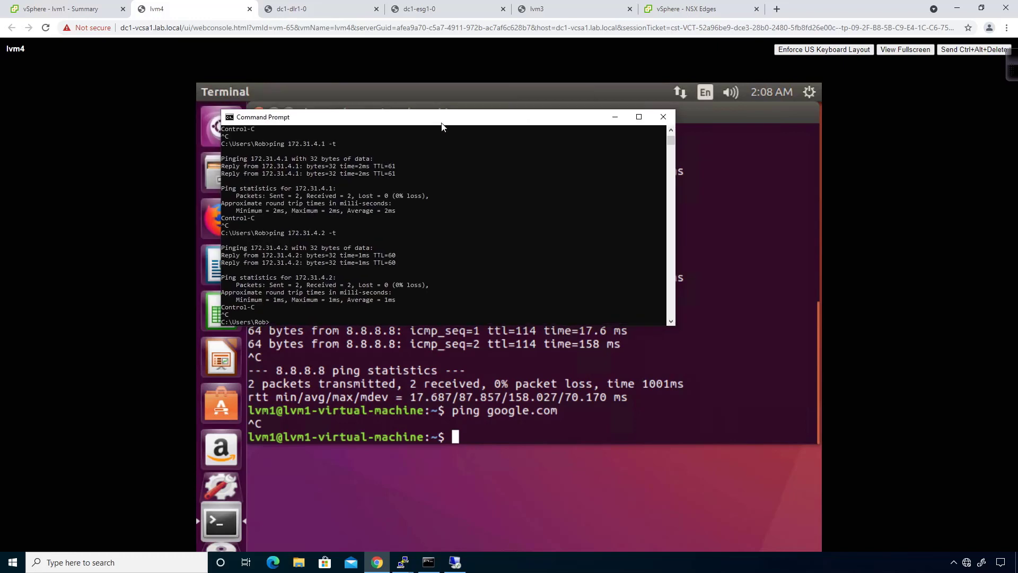
text(ping 172.29.)
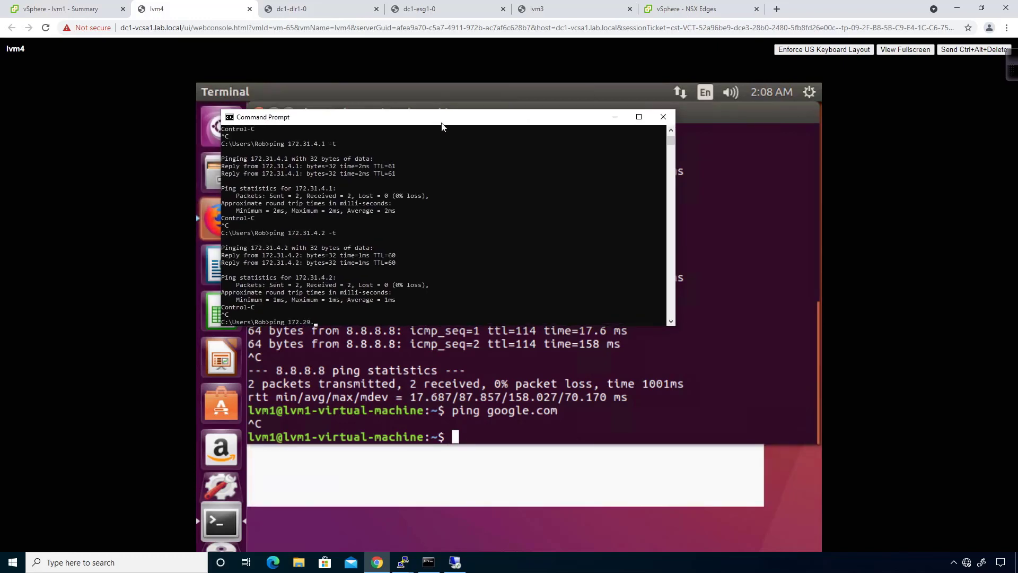
text(2.14)
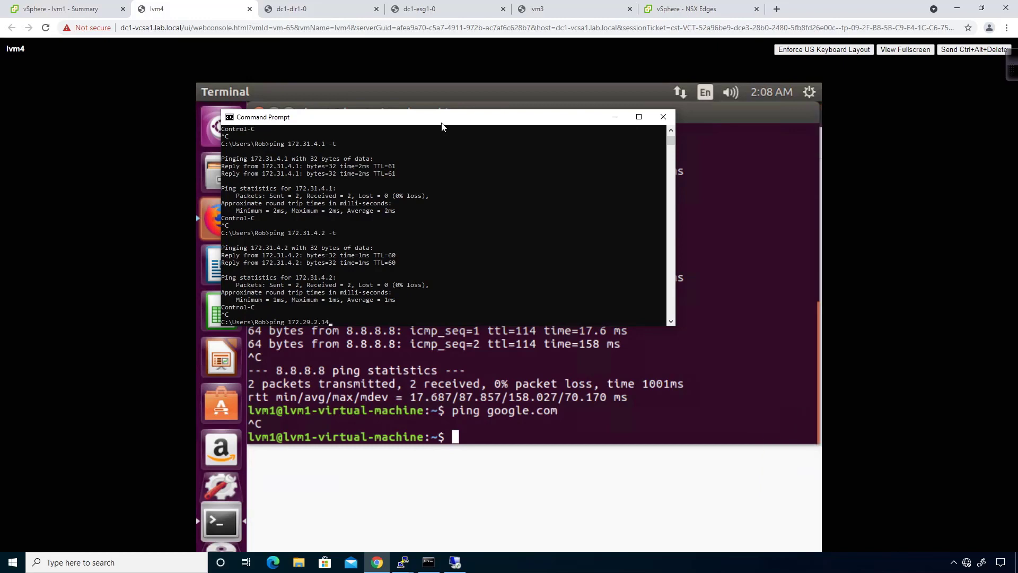
key(Return)
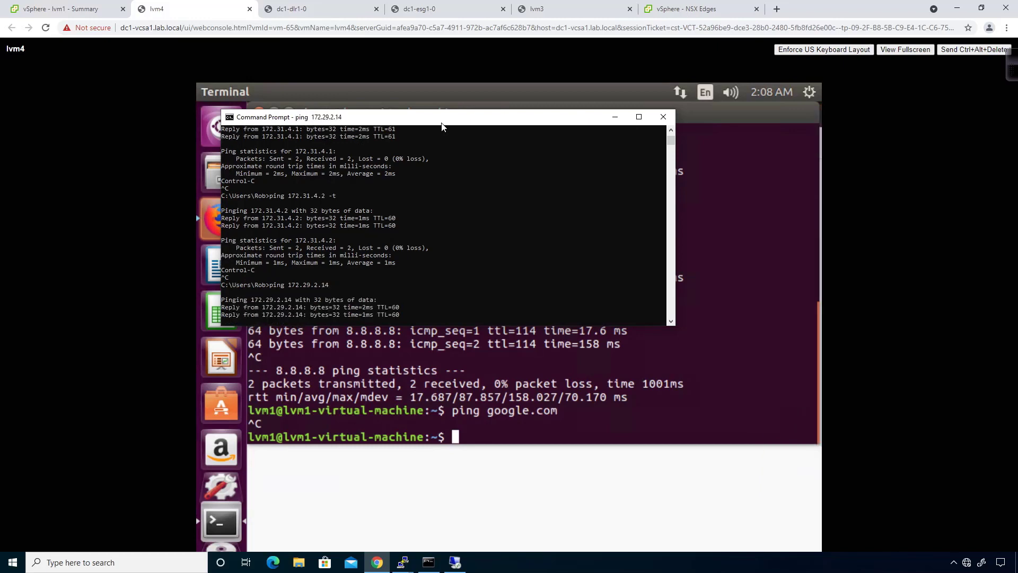
- Try to load google.com in Firefox on lvm4, close the Mozilla privacy page and stop the loading
click(608, 434)
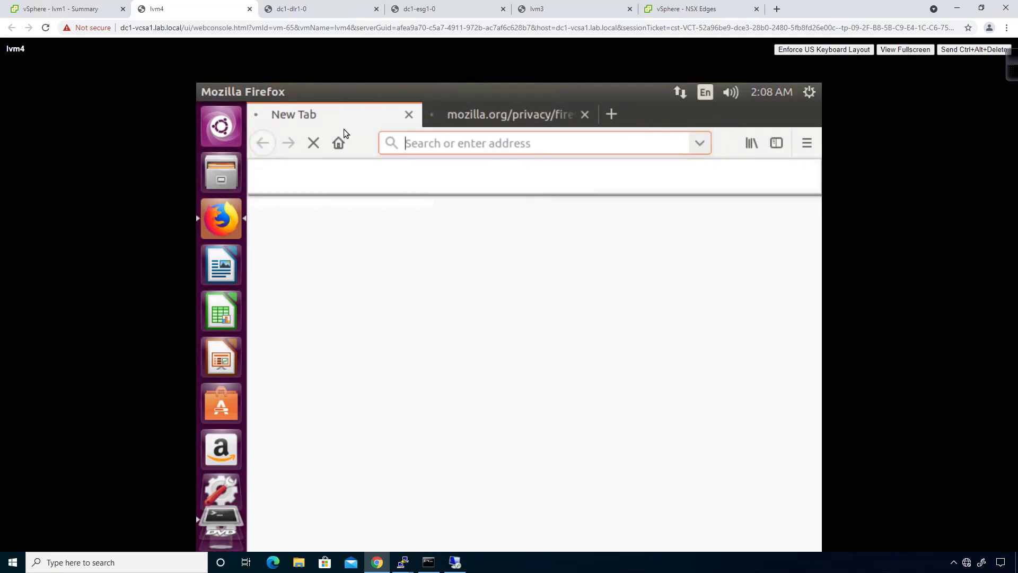
click(449, 146)
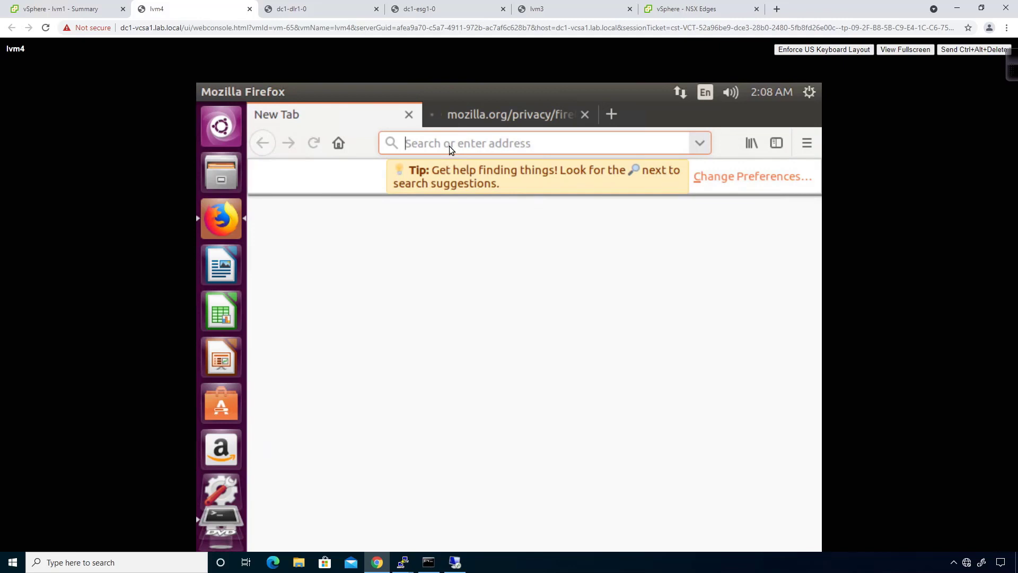
text(google.com)
key(Return)
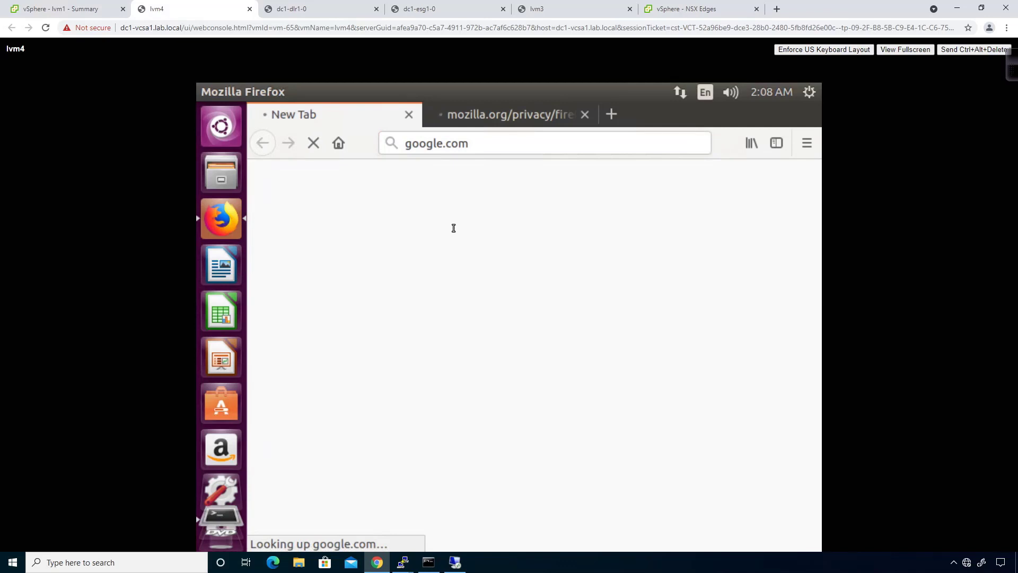
click(586, 116)
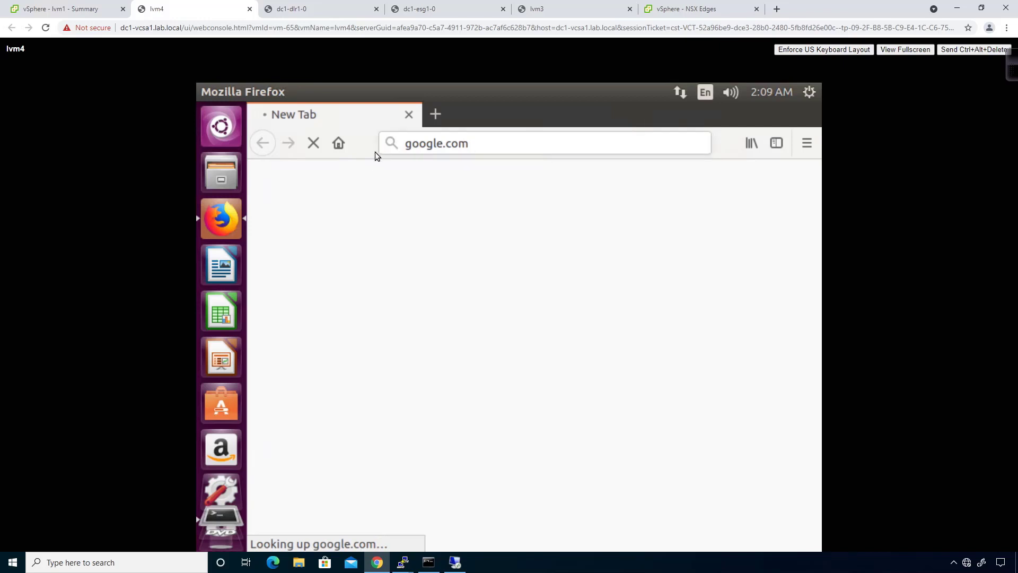
click(307, 140)
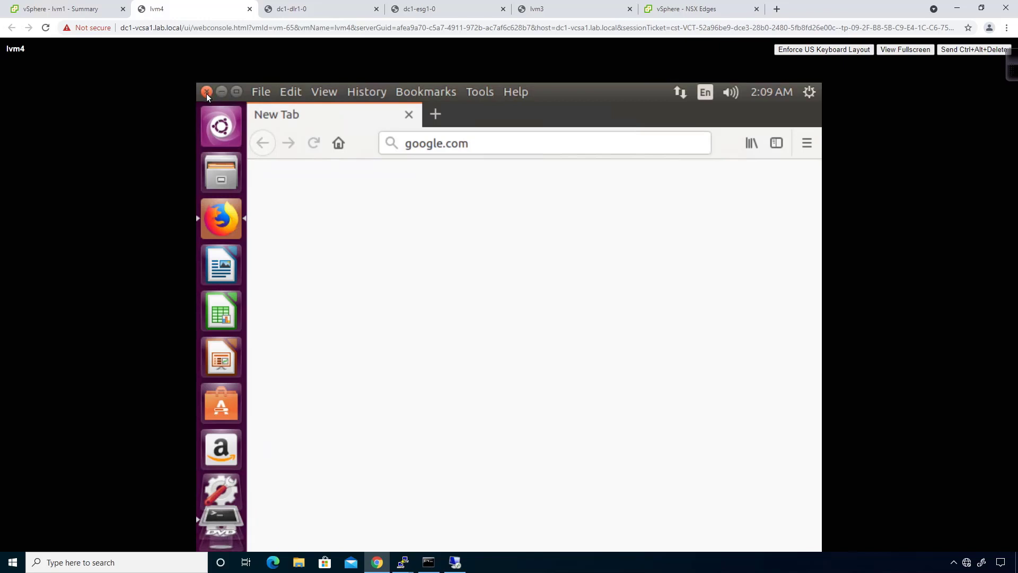
- Close Firefox on lvm4, and retest internet access and name resolution from lvm3 by pinging 8.8.8.8 and google.com, stopping each ping
click(207, 92)
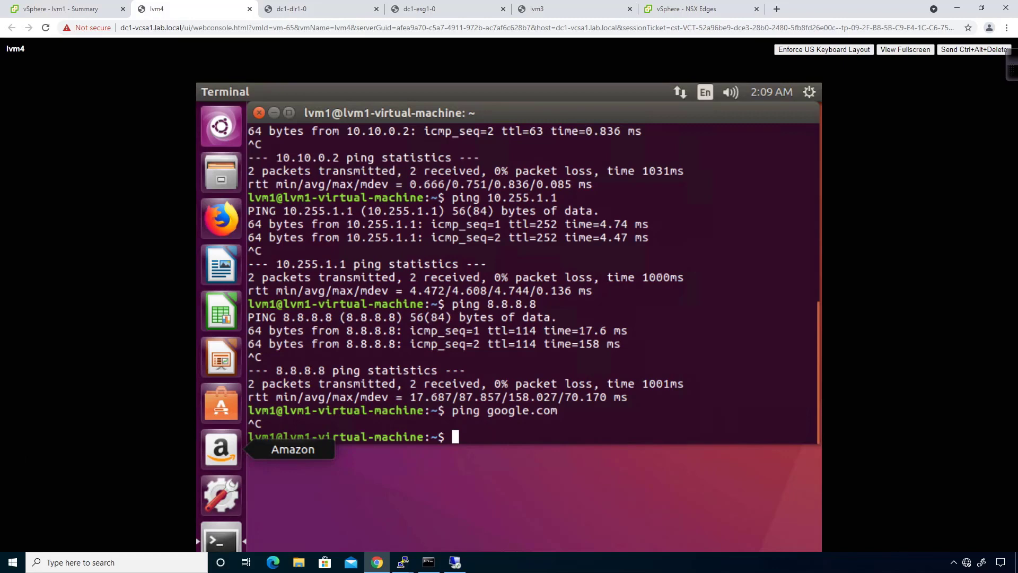
click(562, 9)
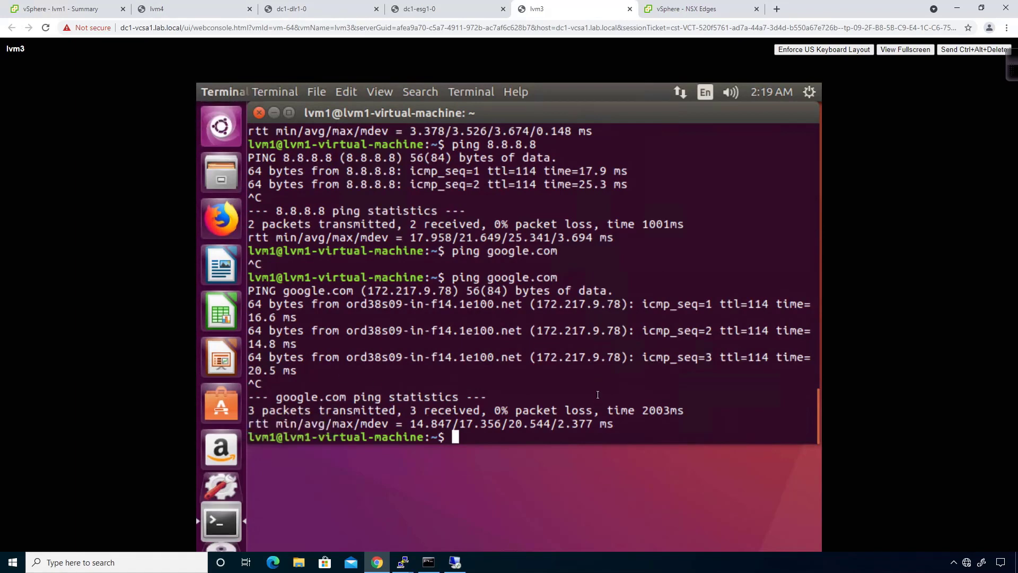
key(Up)
key(Up)
key(Return)
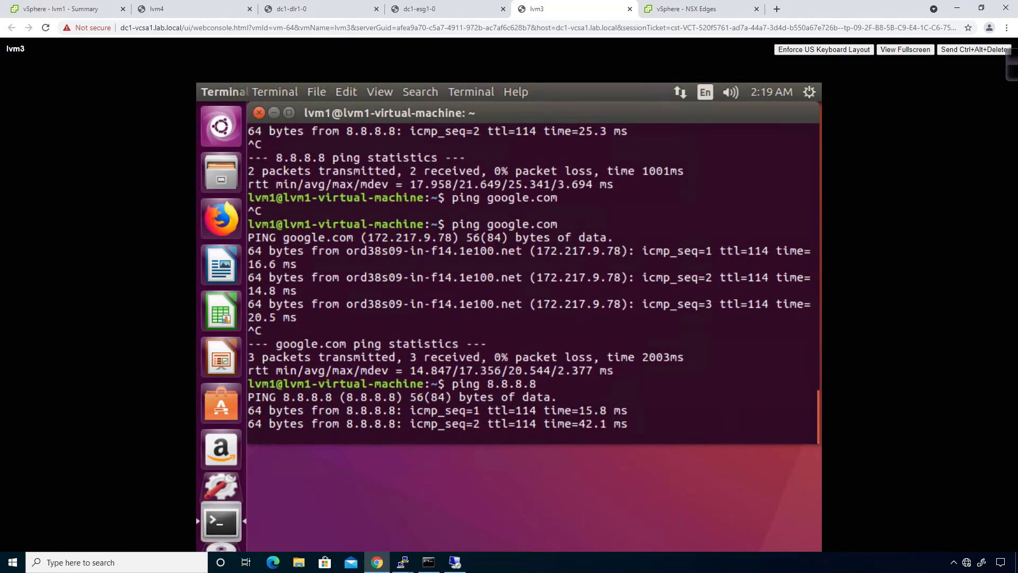
key(ctrl+c)
key(Up)
key(Up)
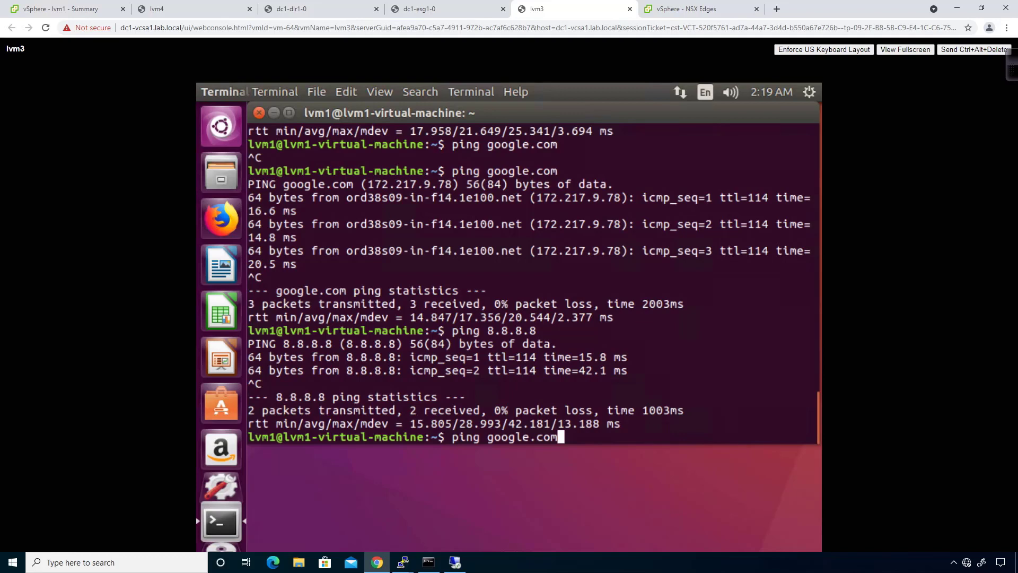
key(Return)
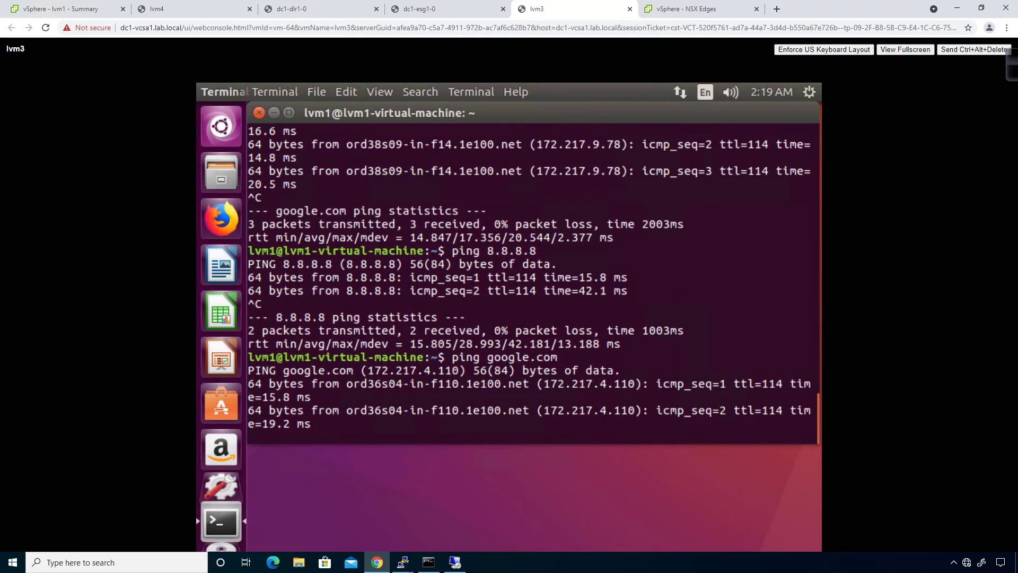
key(ctrl+c)
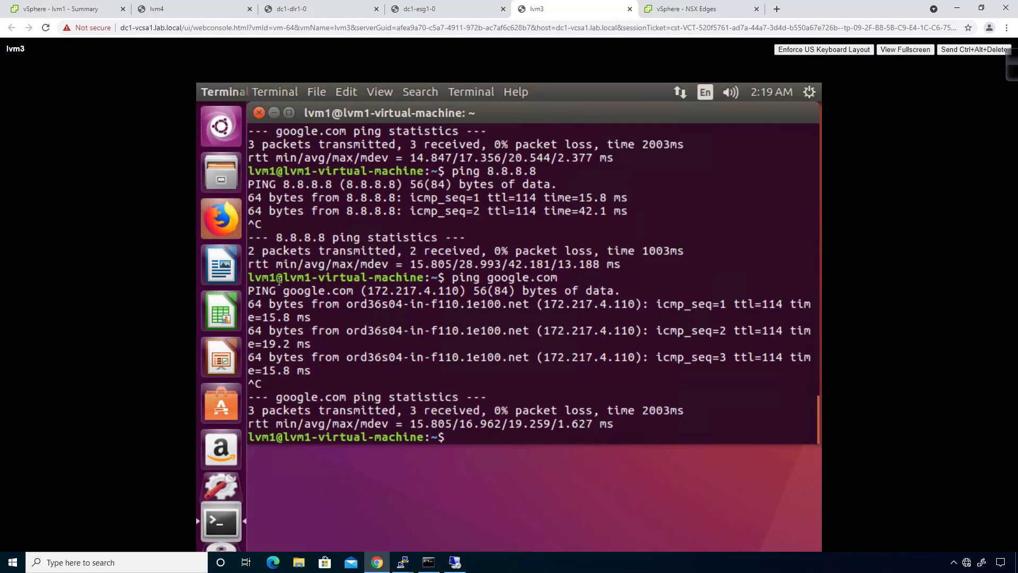
- Launch Firefox on lvm3, close the Mozilla privacy page and load google.com
click(281, 469)
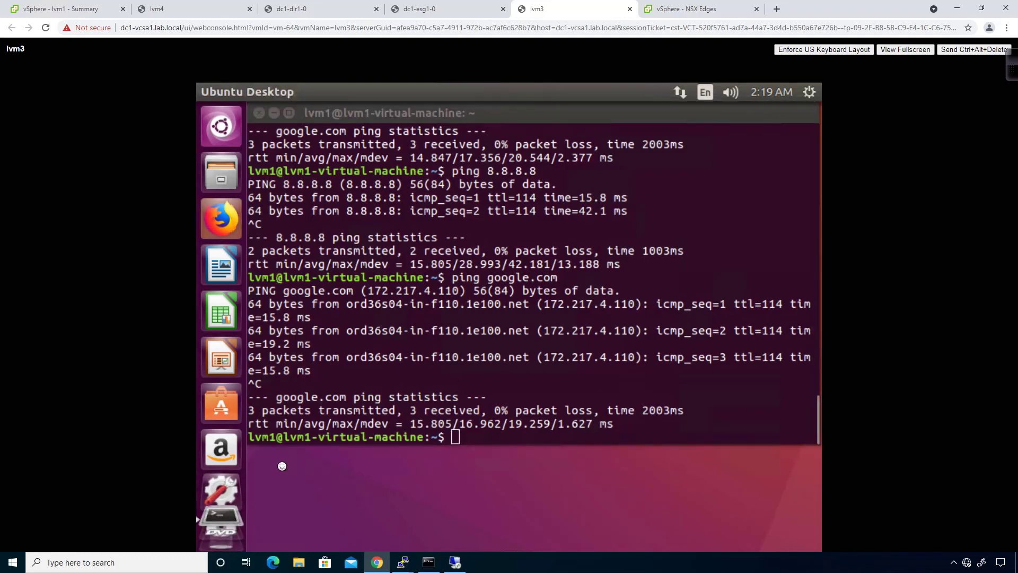
click(274, 113)
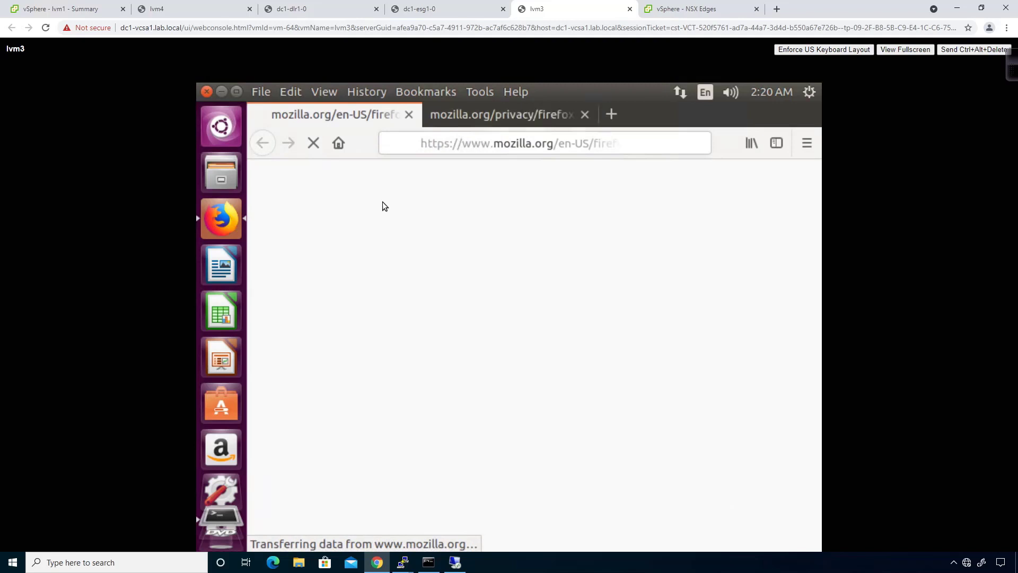
click(583, 114)
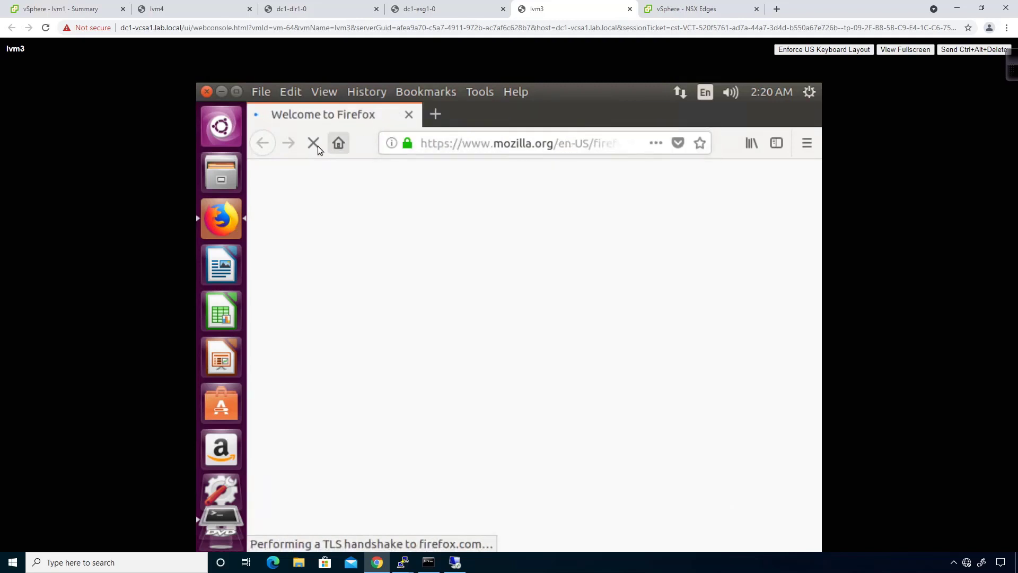
click(463, 143)
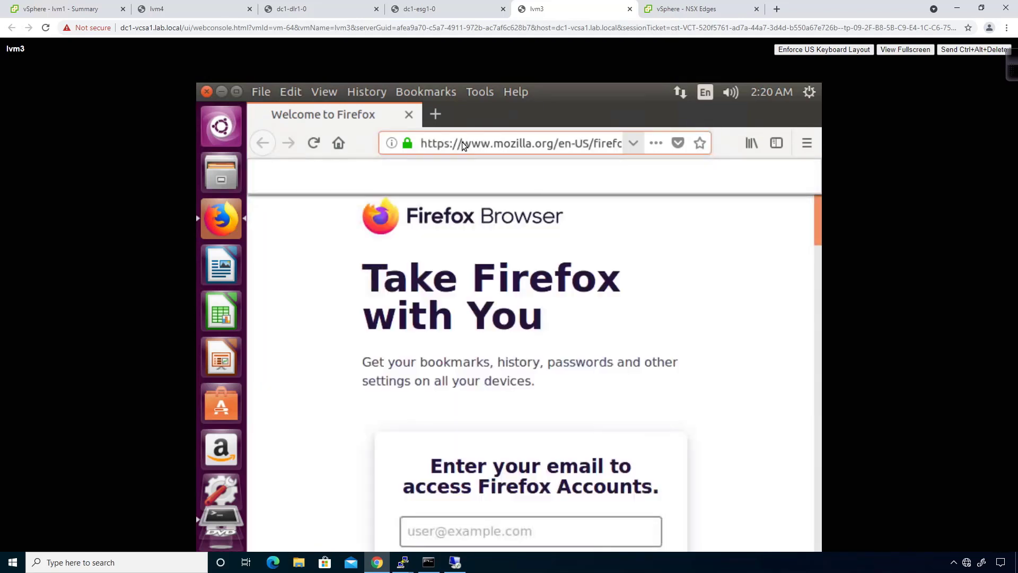
triple_click(508, 148)
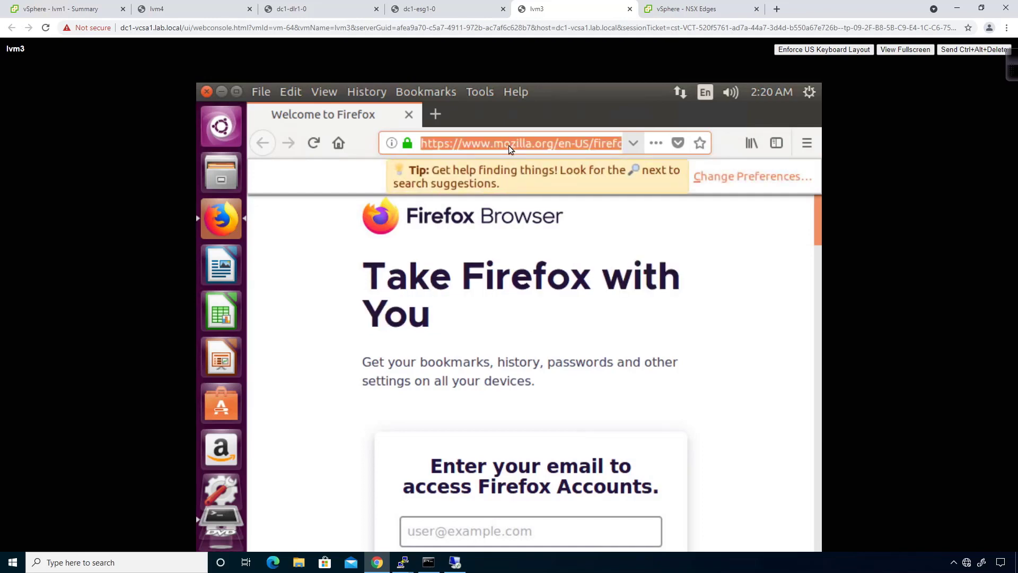
text(google.com)
key(Return)
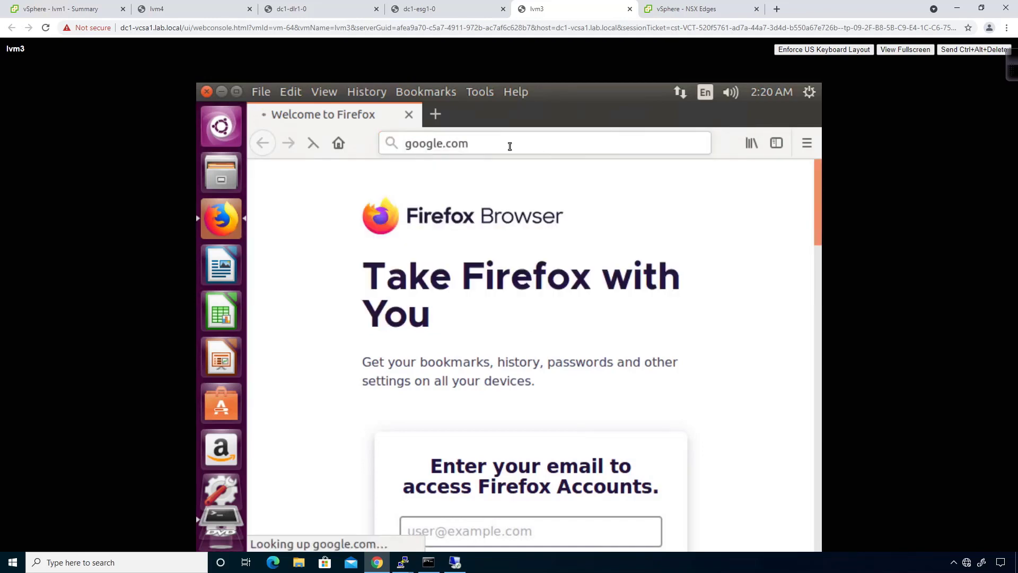